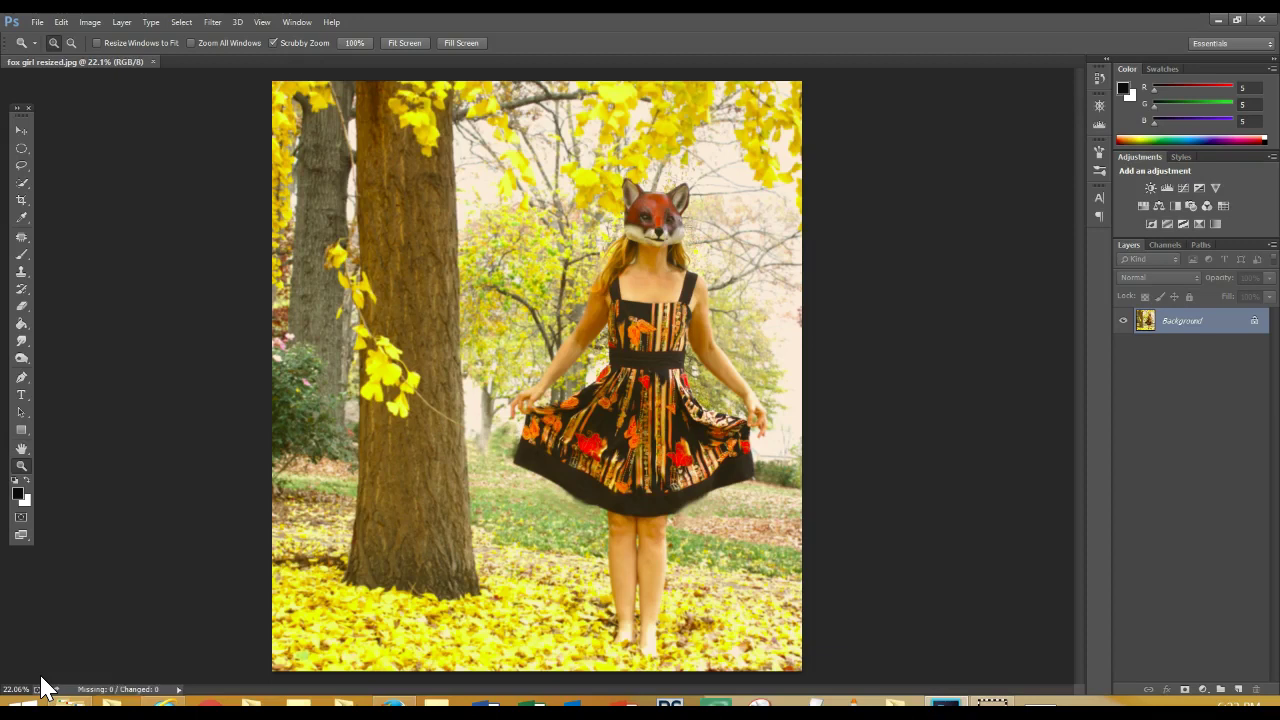
Resize the image to 8 inches wide at 150 pixels/inch and fit the resized picture on screen
left_click(93, 24)
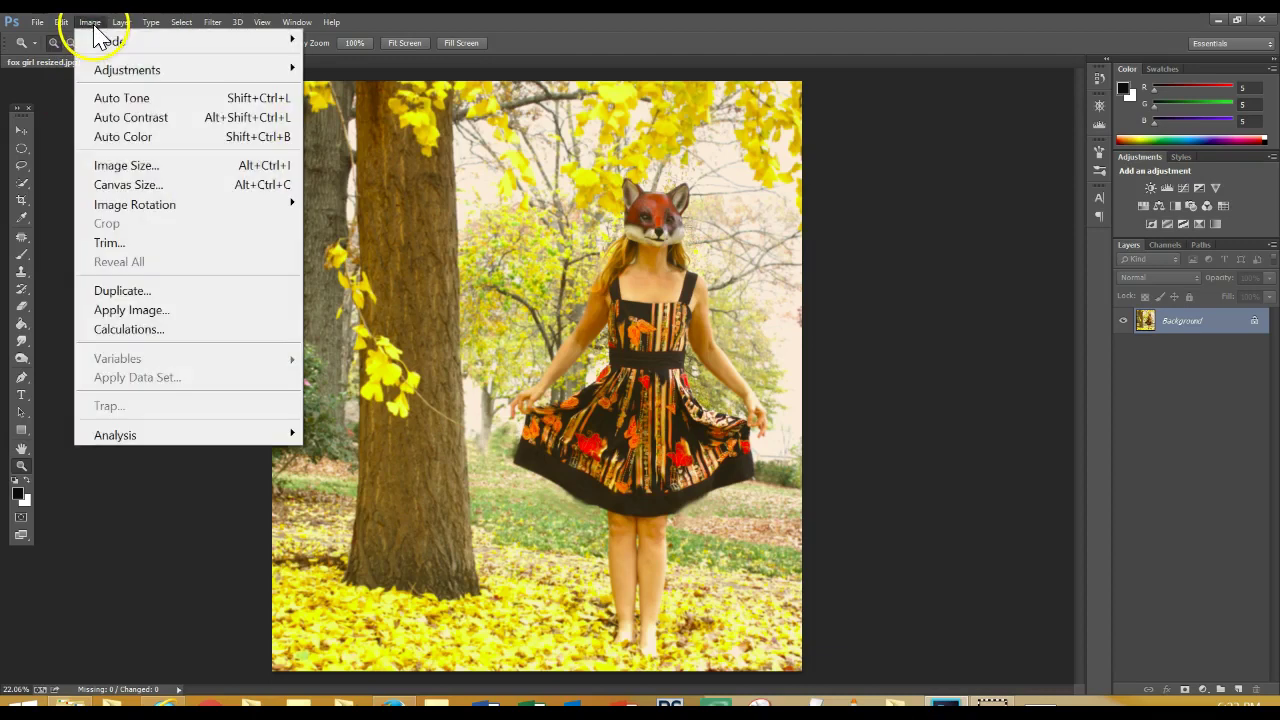
left_click(130, 168)
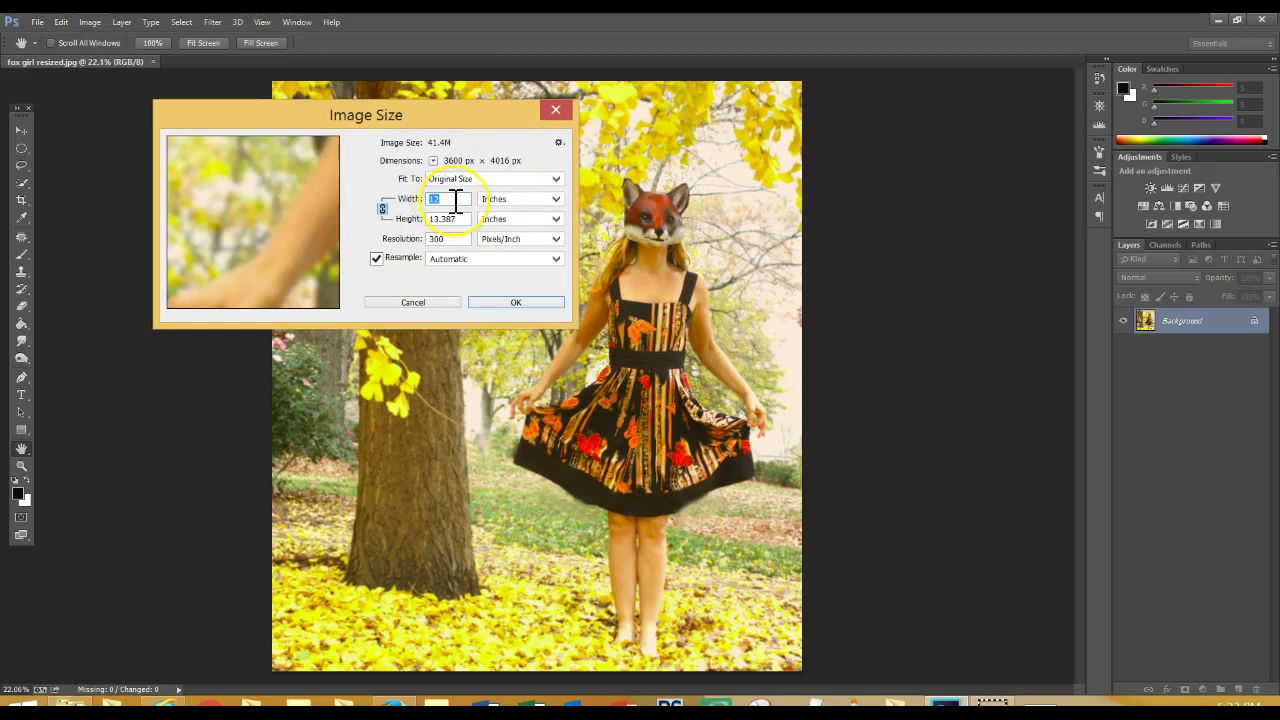
left_click(462, 199)
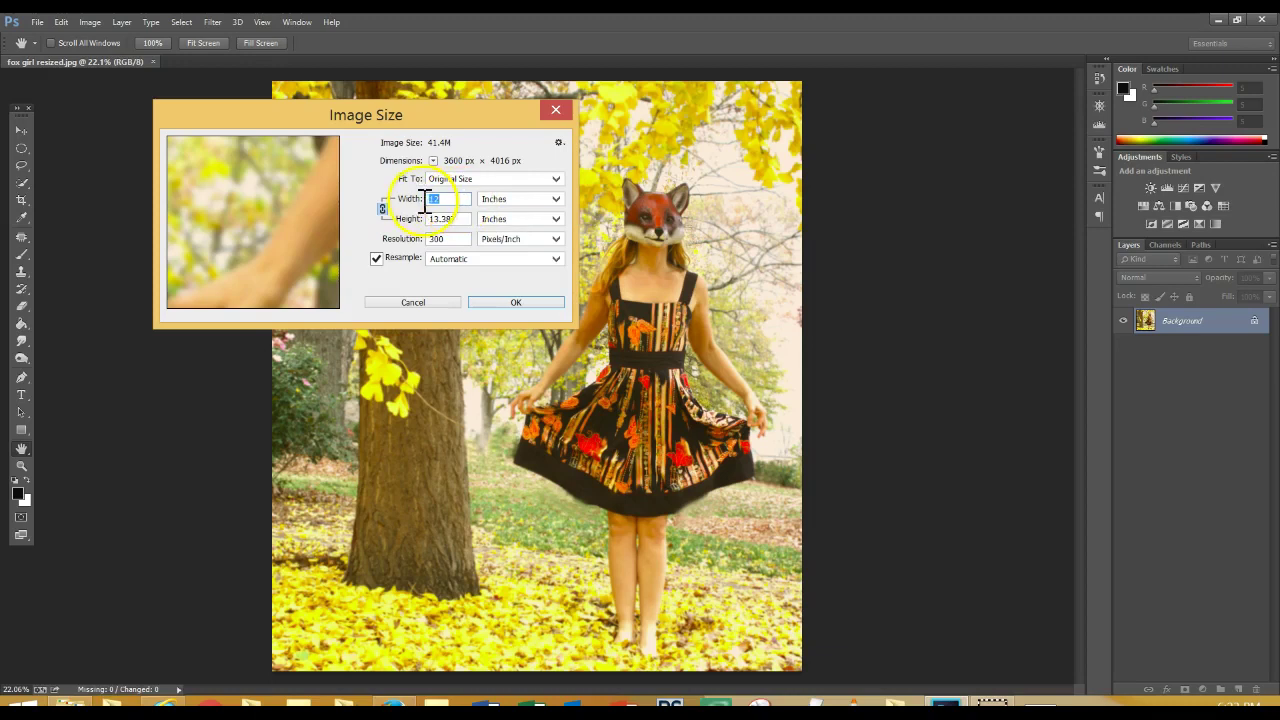
type("8")
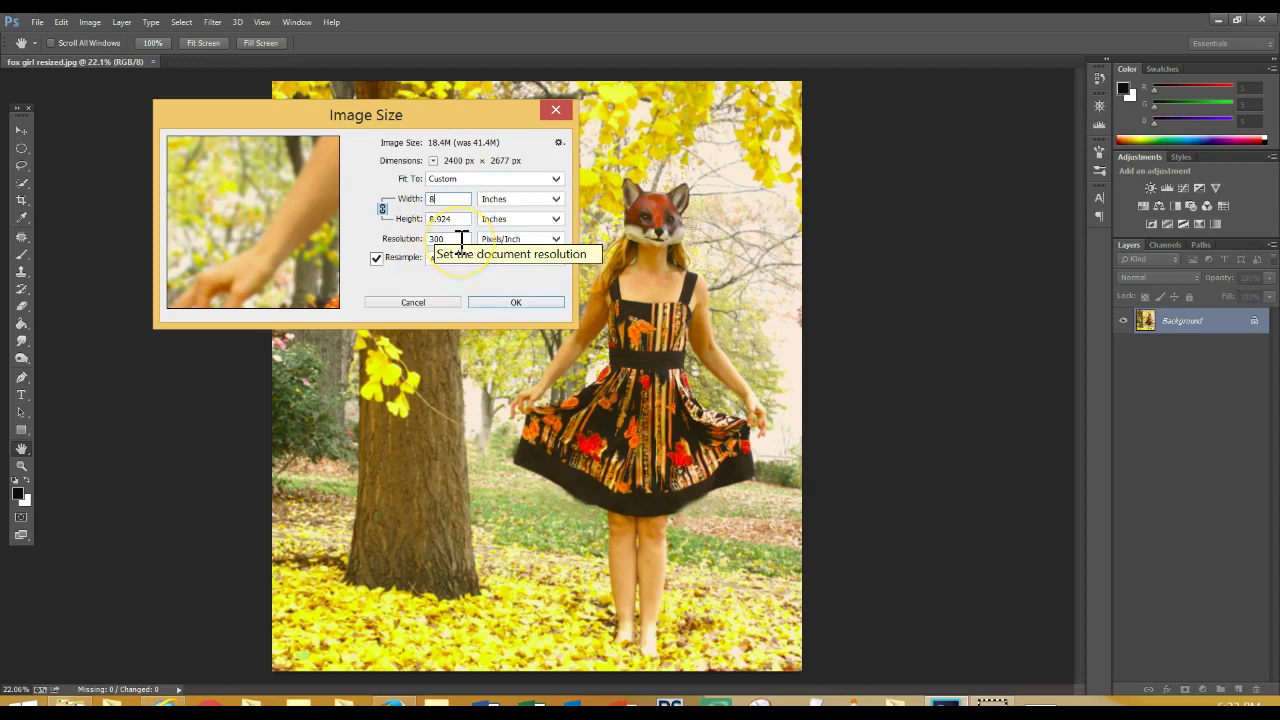
left_click(410, 240)
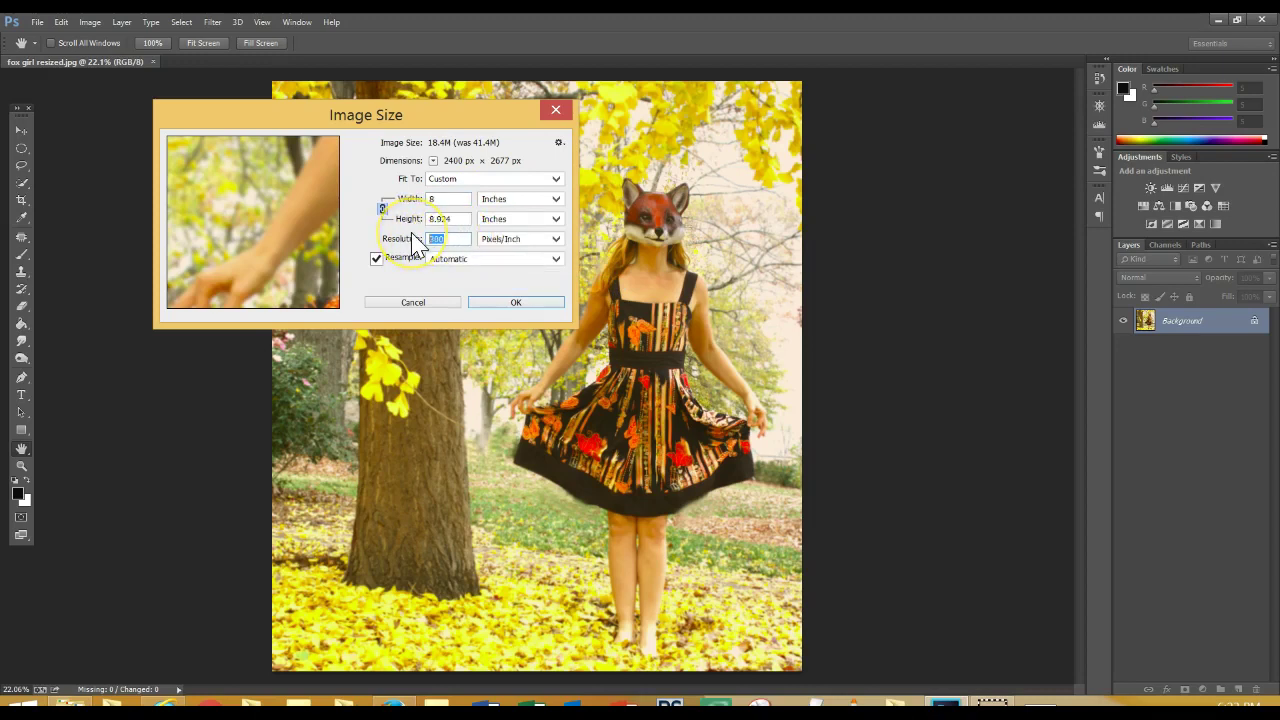
type("150")
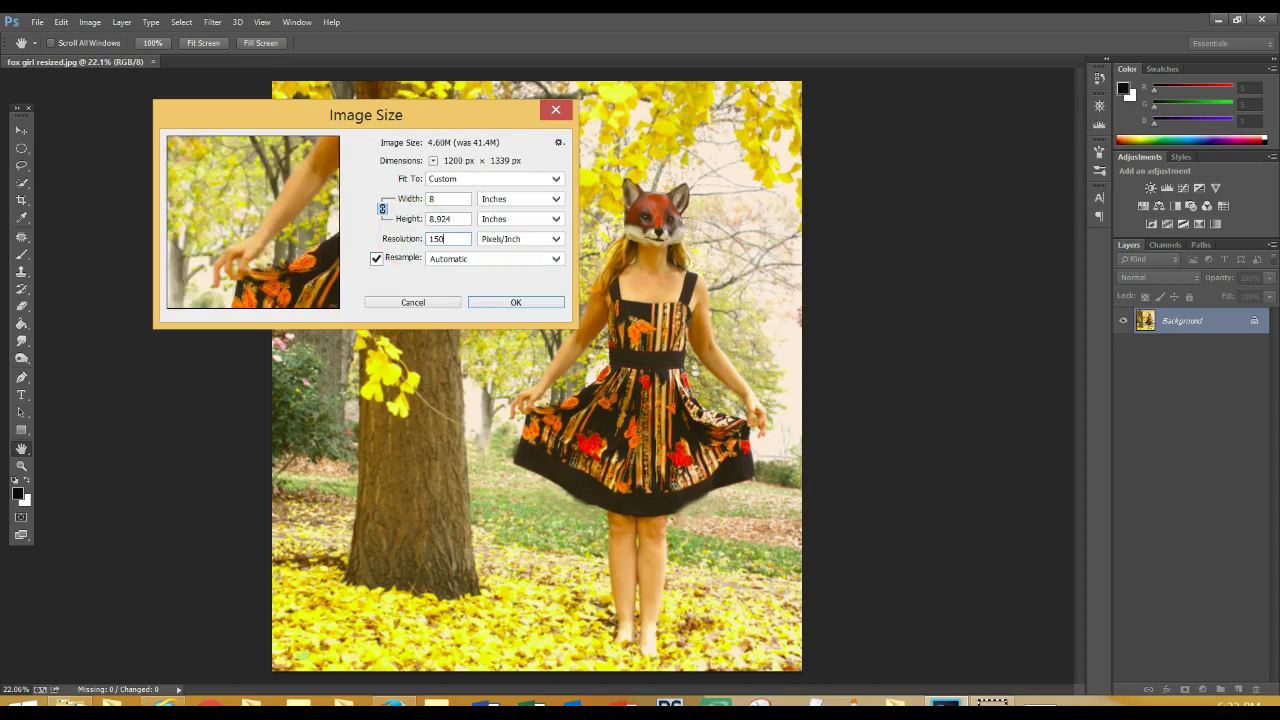
type("z")
left_click(515, 304)
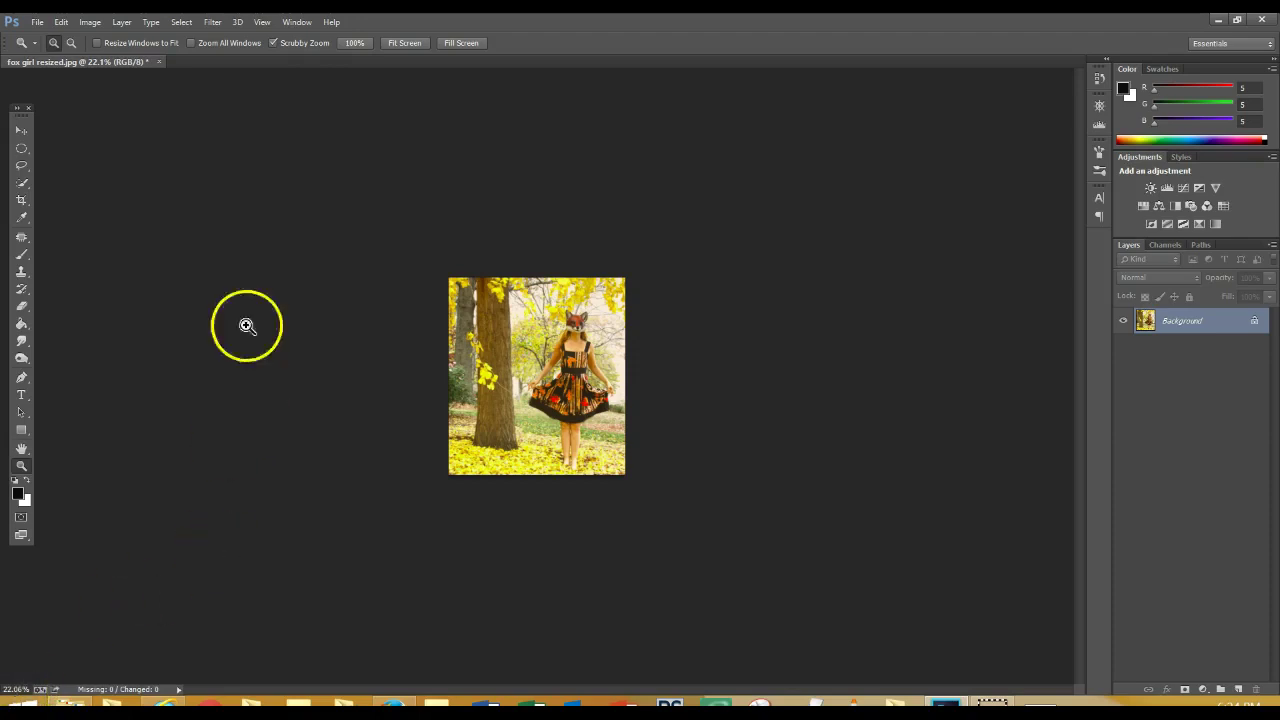
left_click(264, 22)
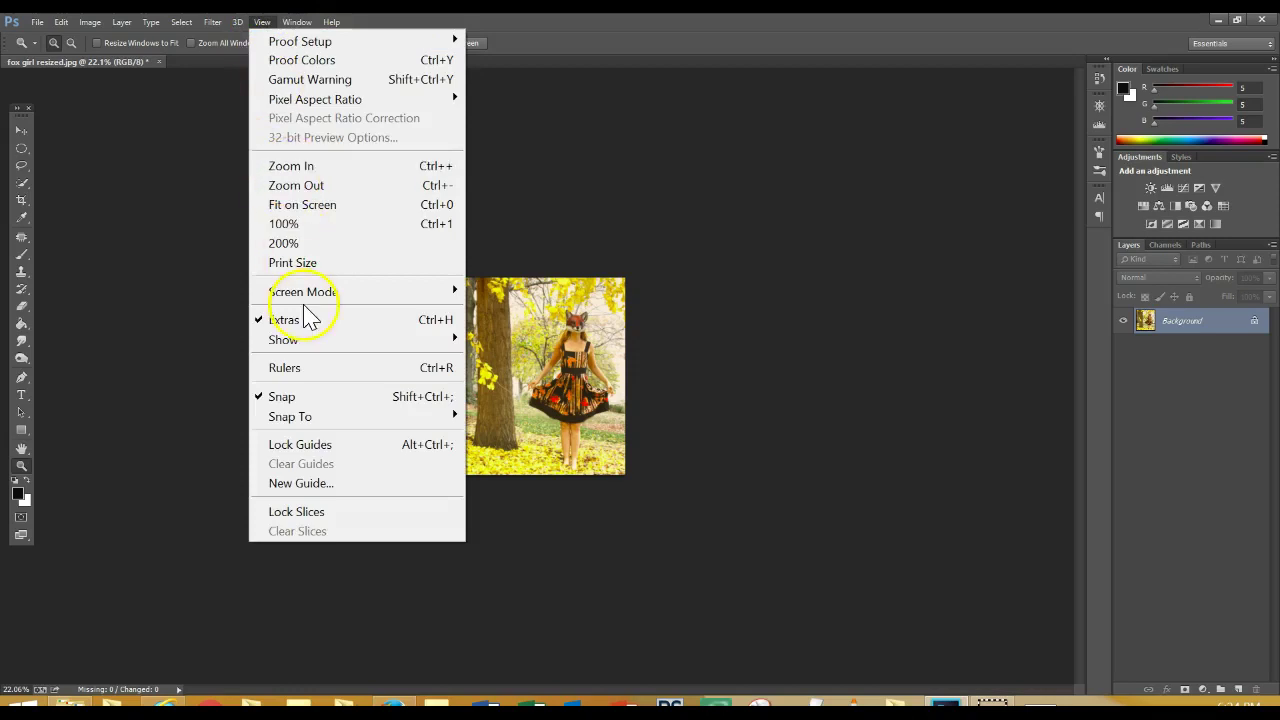
left_click(300, 206)
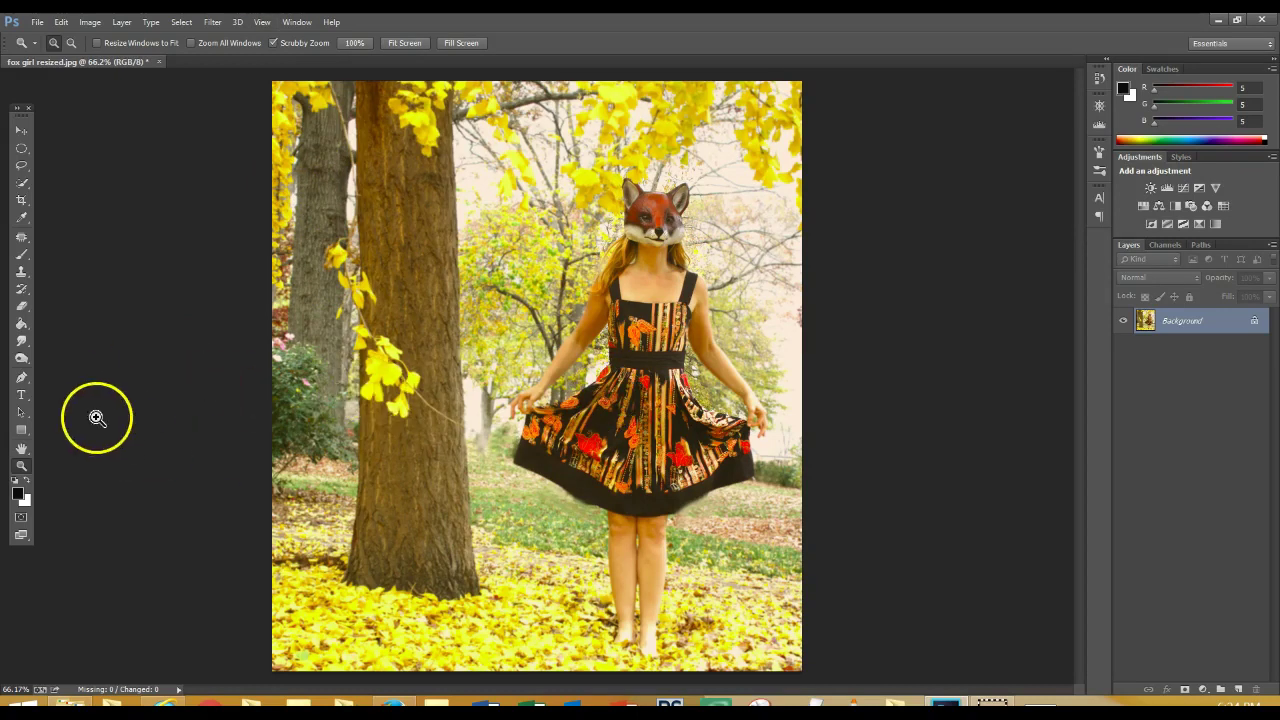
Examine the tree trunk and dress at magnifications up to 400%, and return to viewing the whole image
left_click(25, 469)
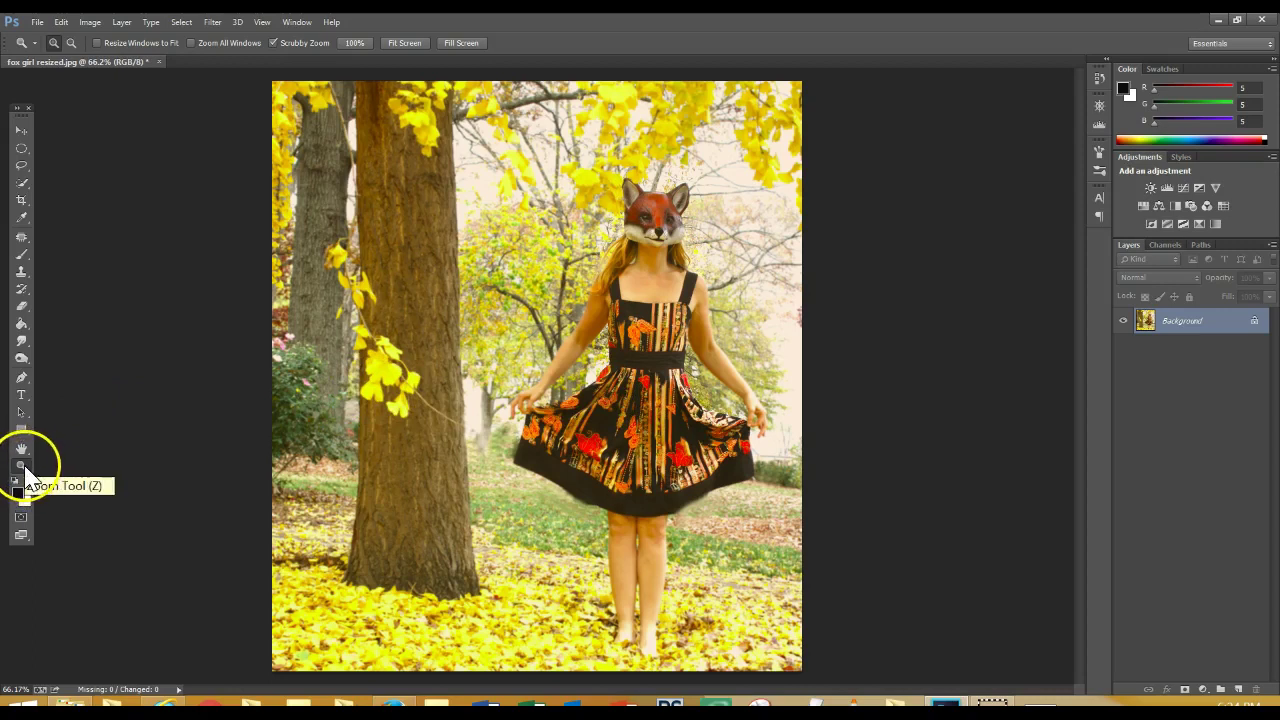
left_click_drag(466, 380, 483, 382)
left_click(483, 382)
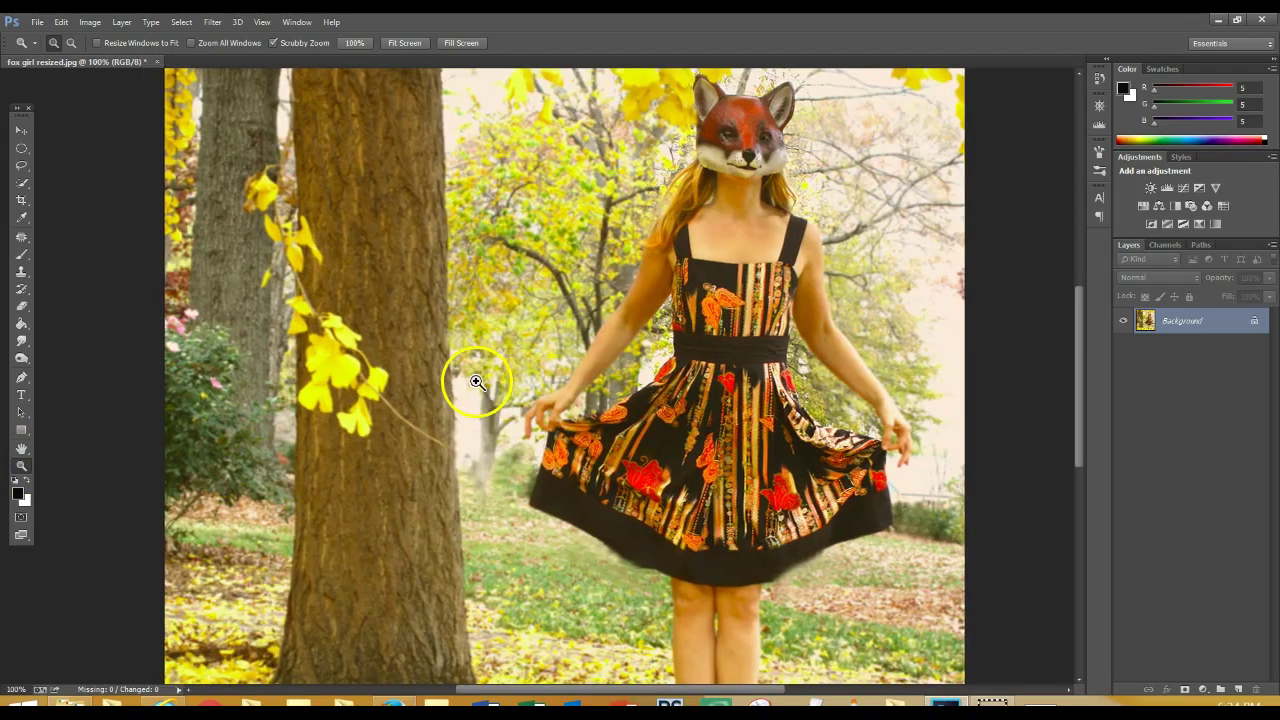
left_click(541, 359)
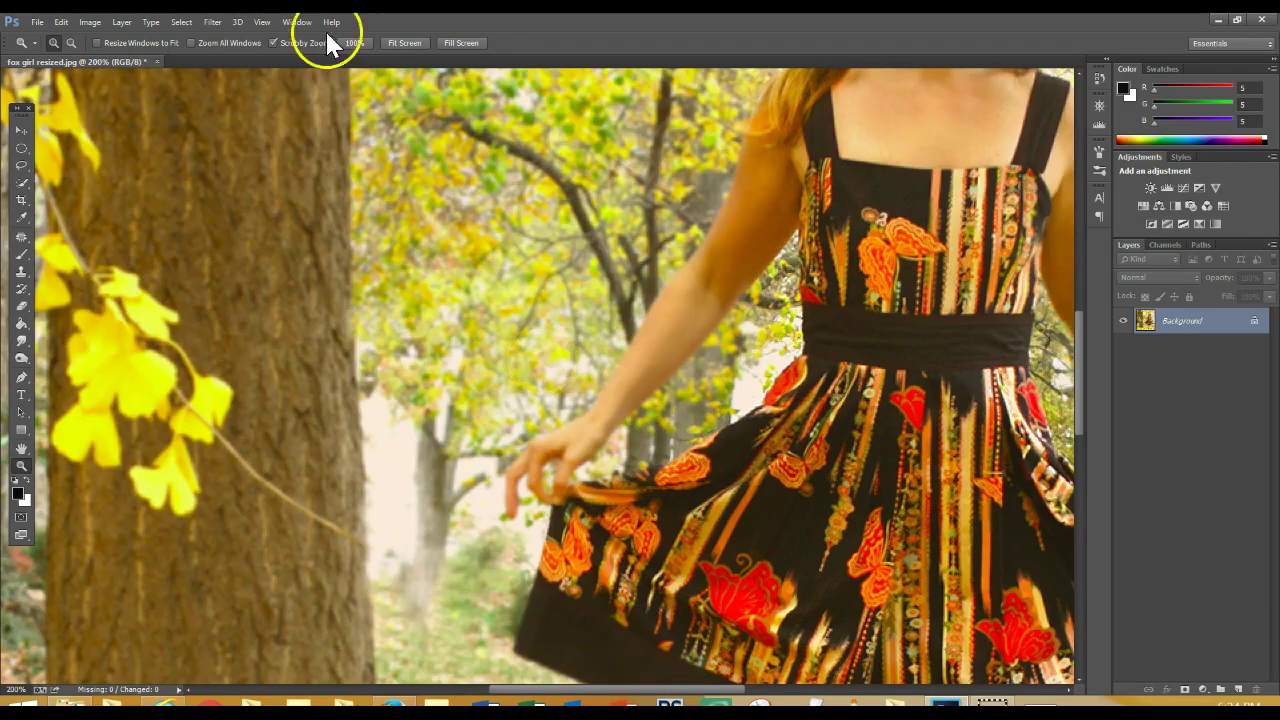
left_click(265, 24)
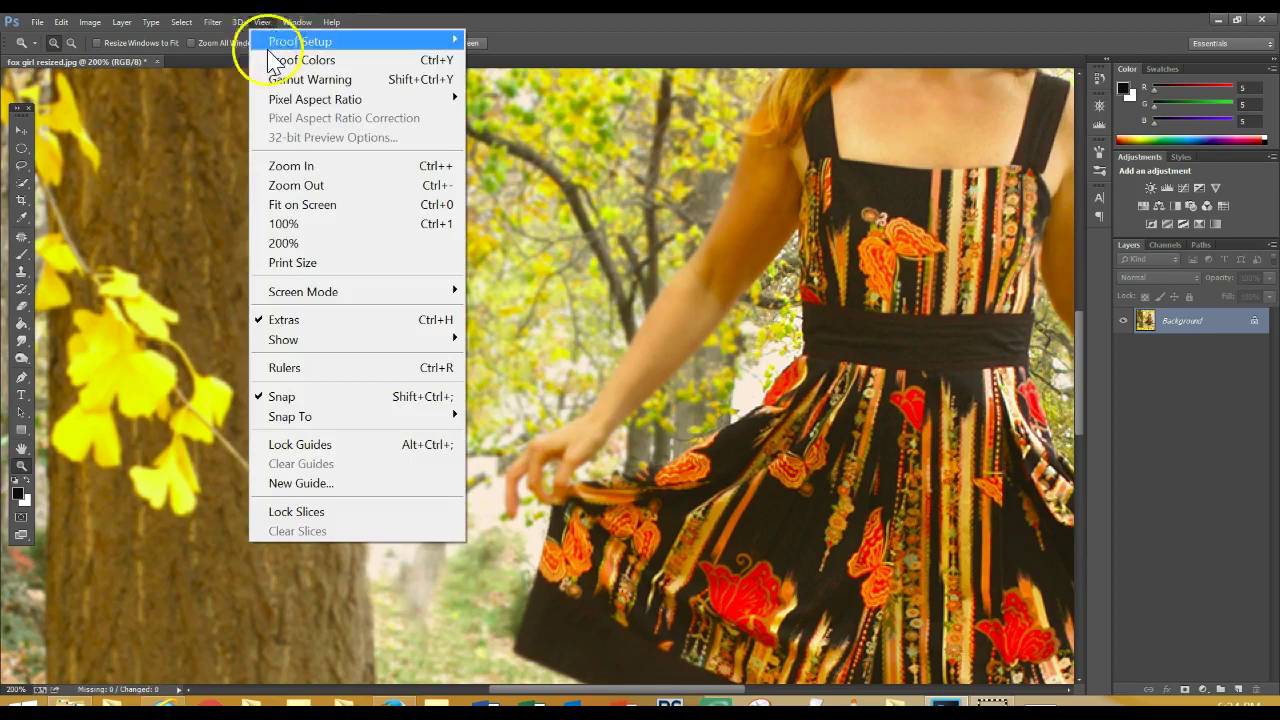
left_click(290, 185)
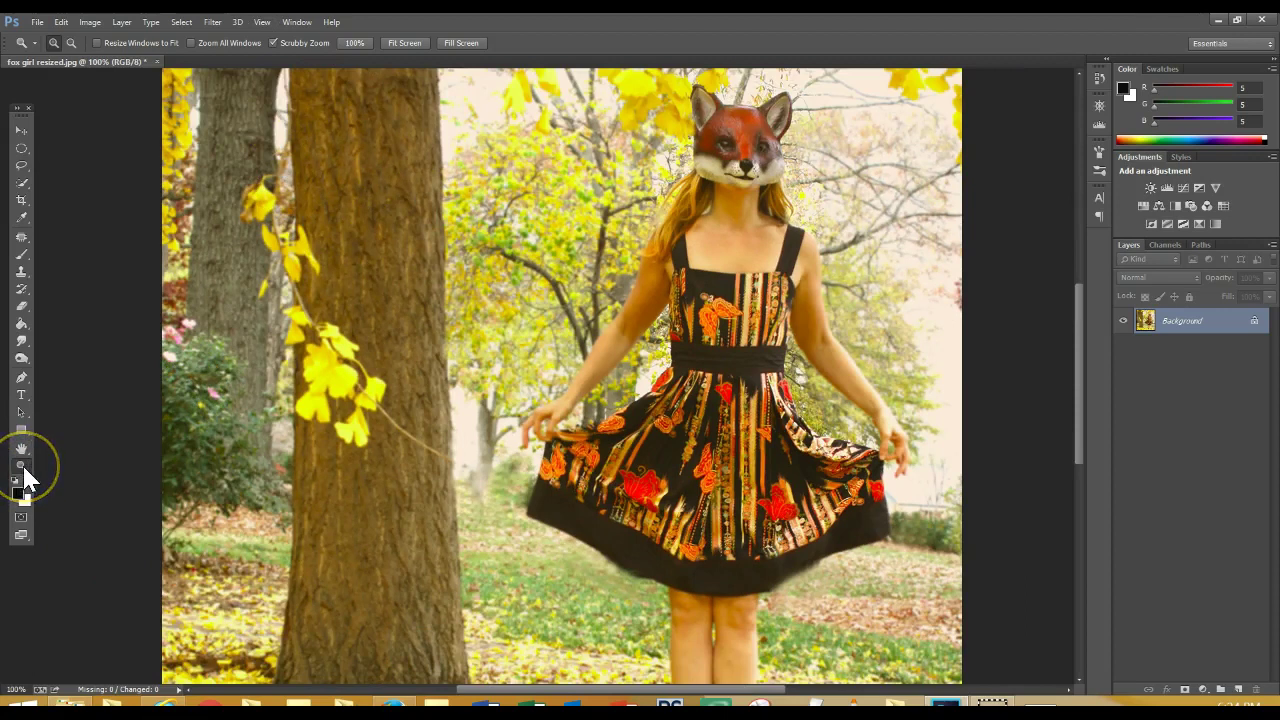
left_click(422, 403)
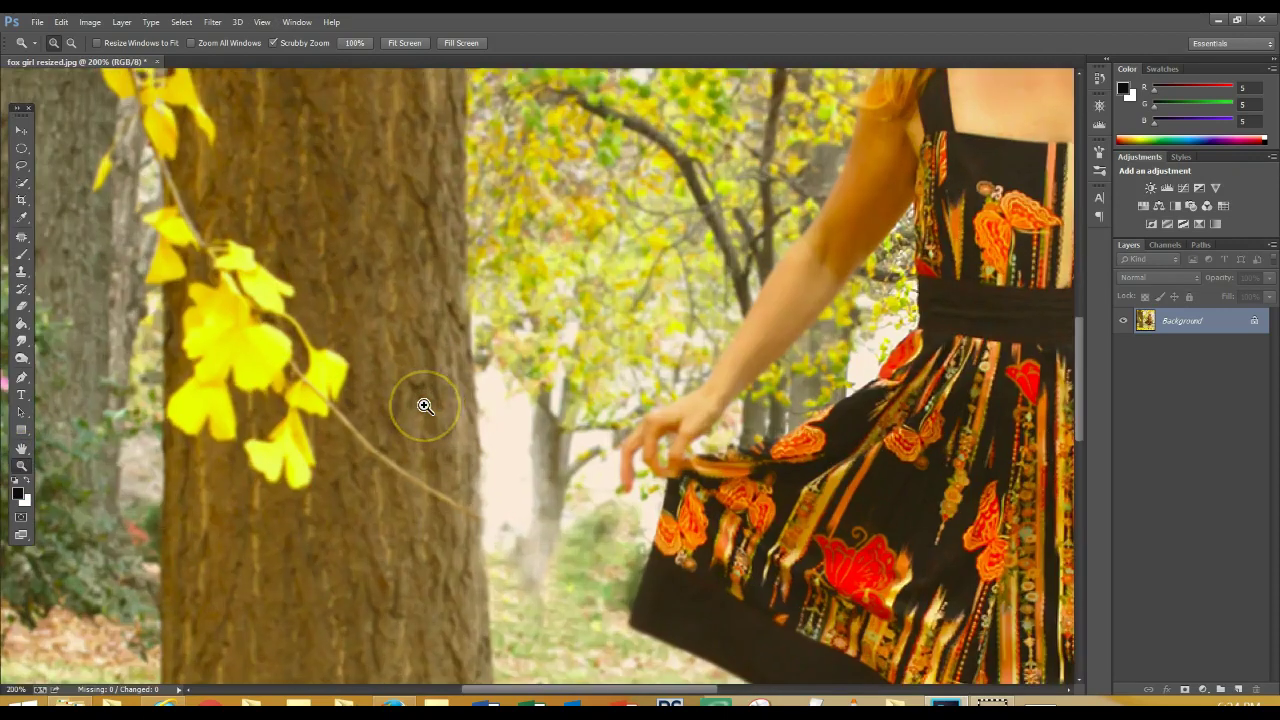
left_click(424, 405)
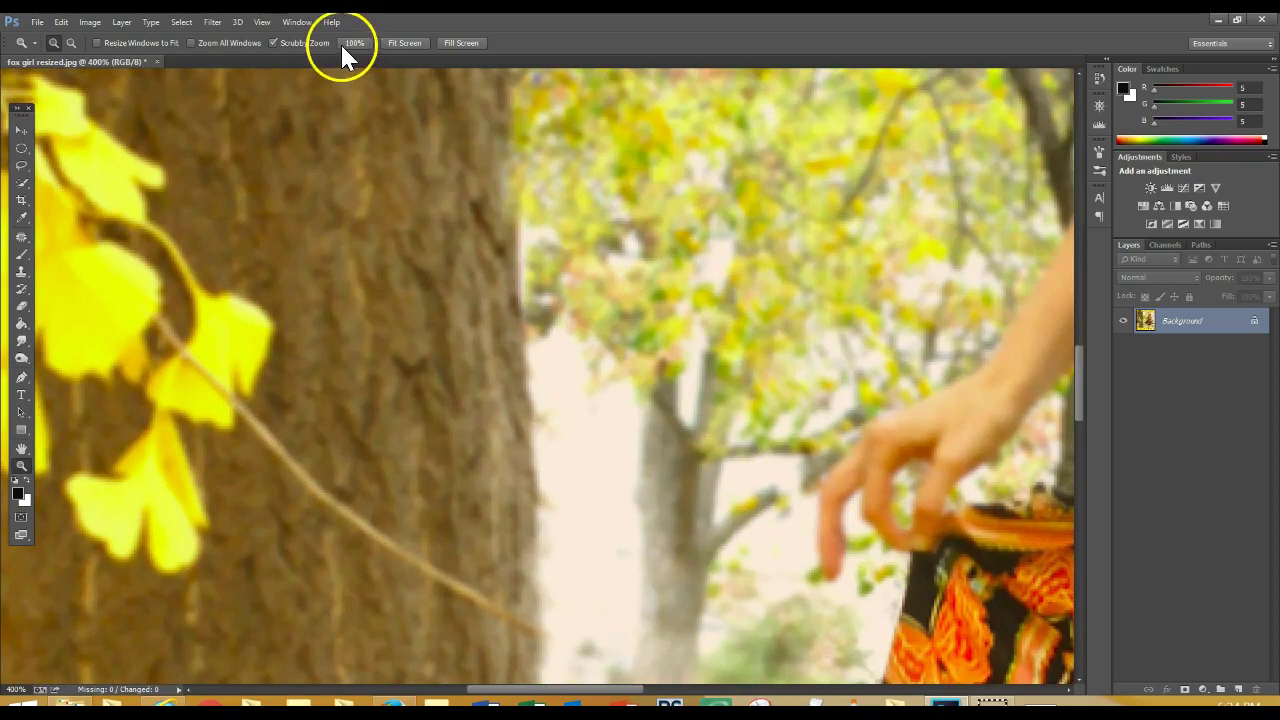
left_click(265, 25)
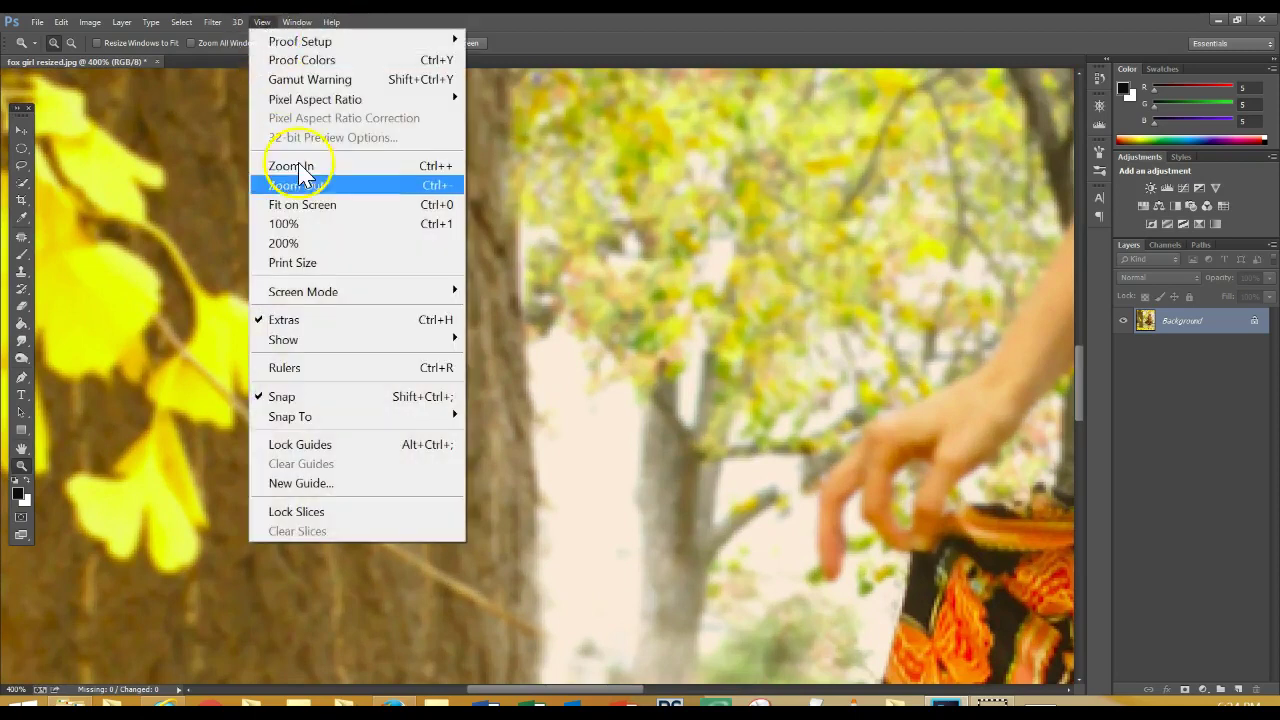
left_click(304, 203)
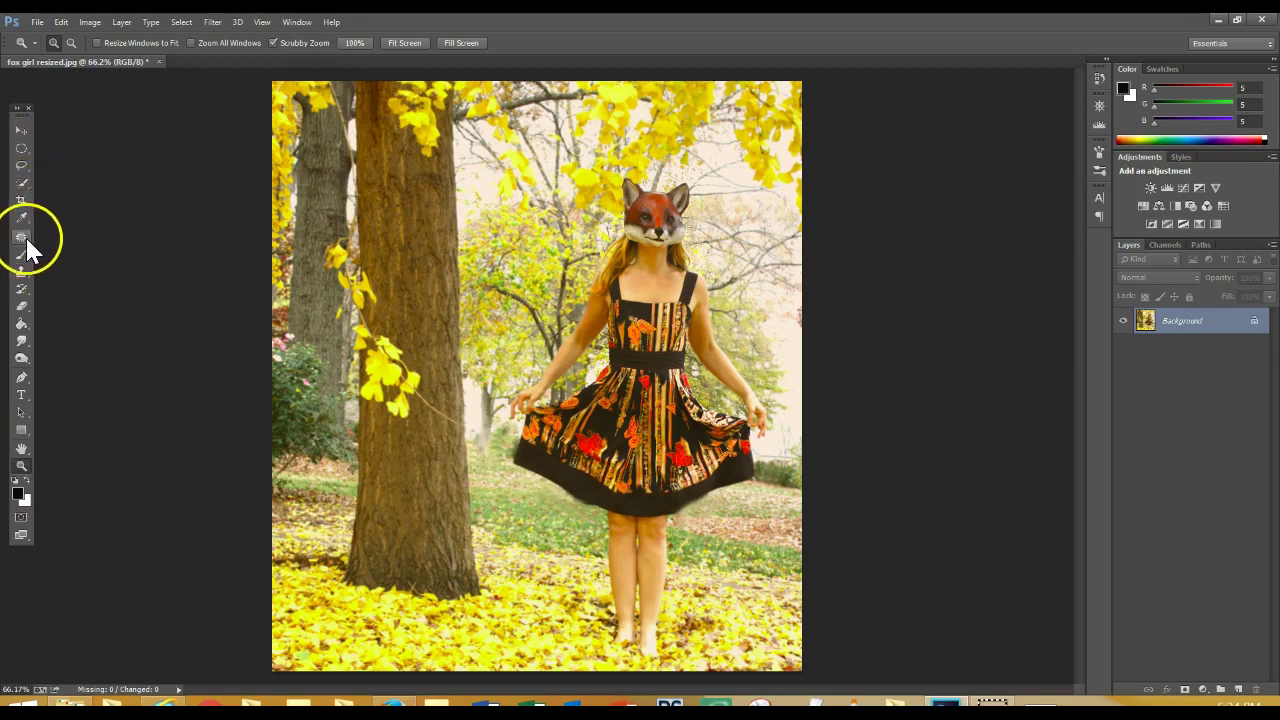
Try the two-column toolbox layout, restore the single column, and activate the Quick Selection tool
left_click(23, 108)
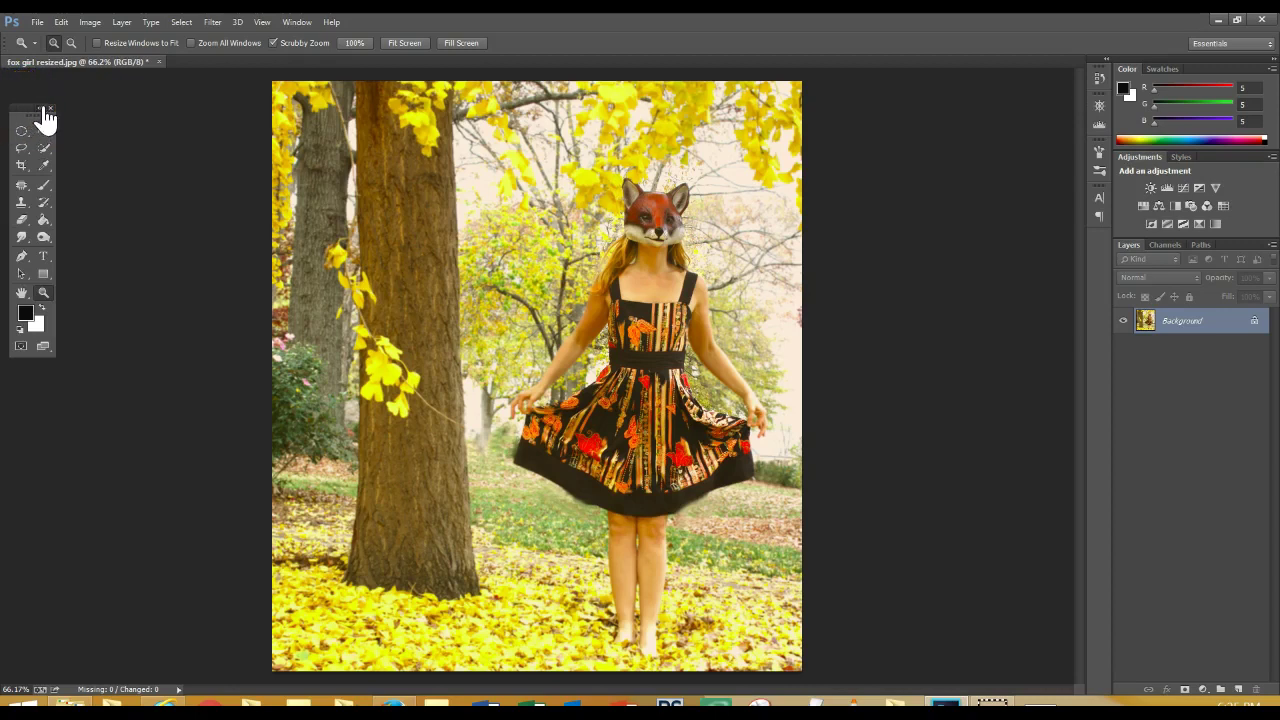
left_click(42, 108)
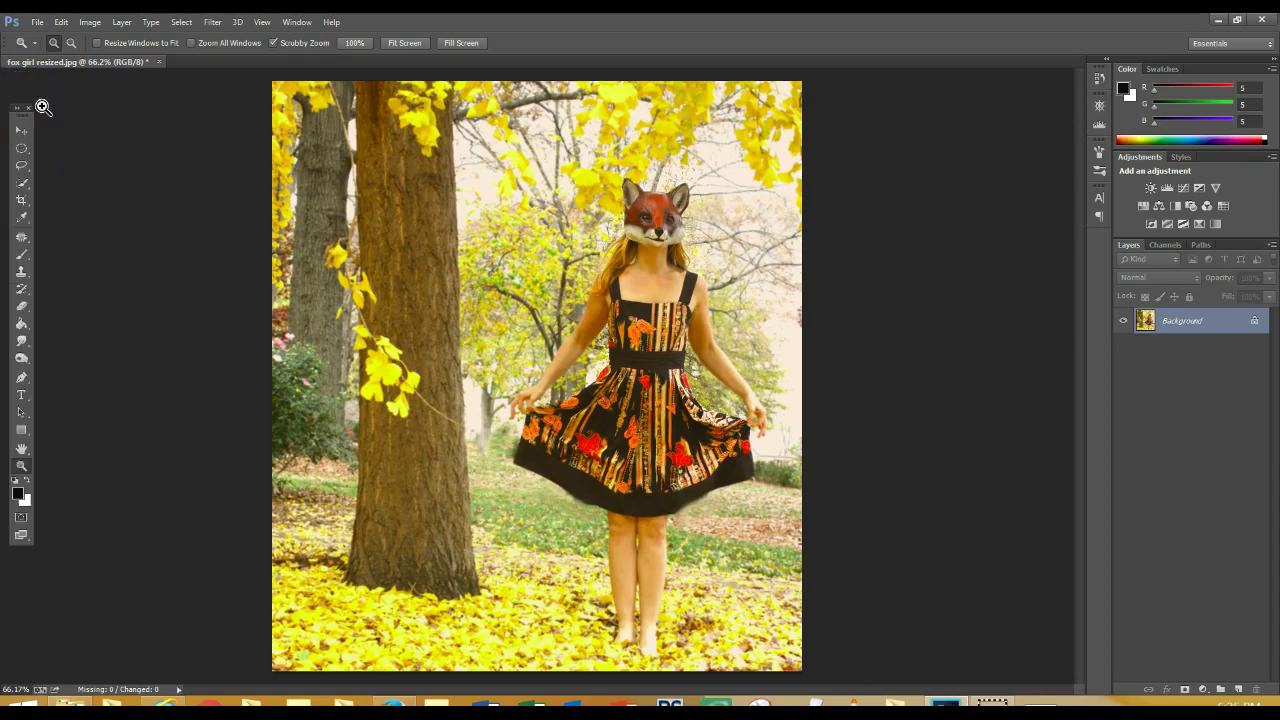
left_click(21, 184)
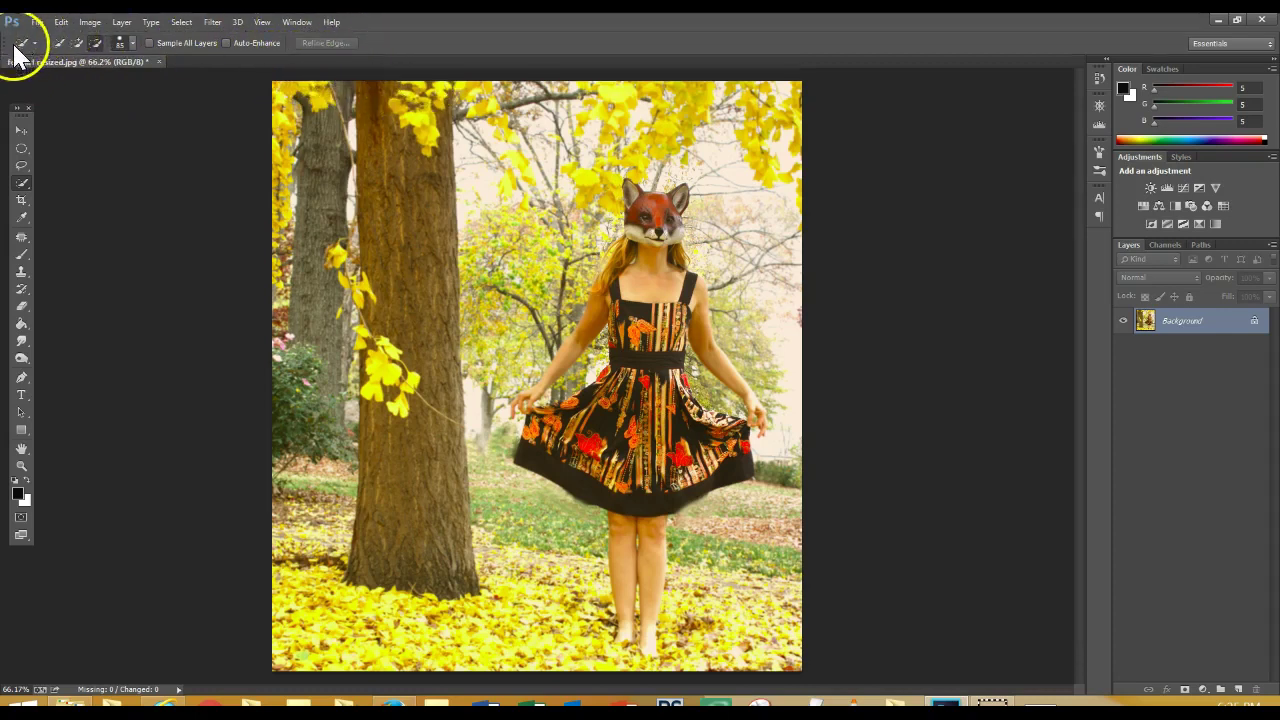
left_click(77, 43)
left_click(77, 43)
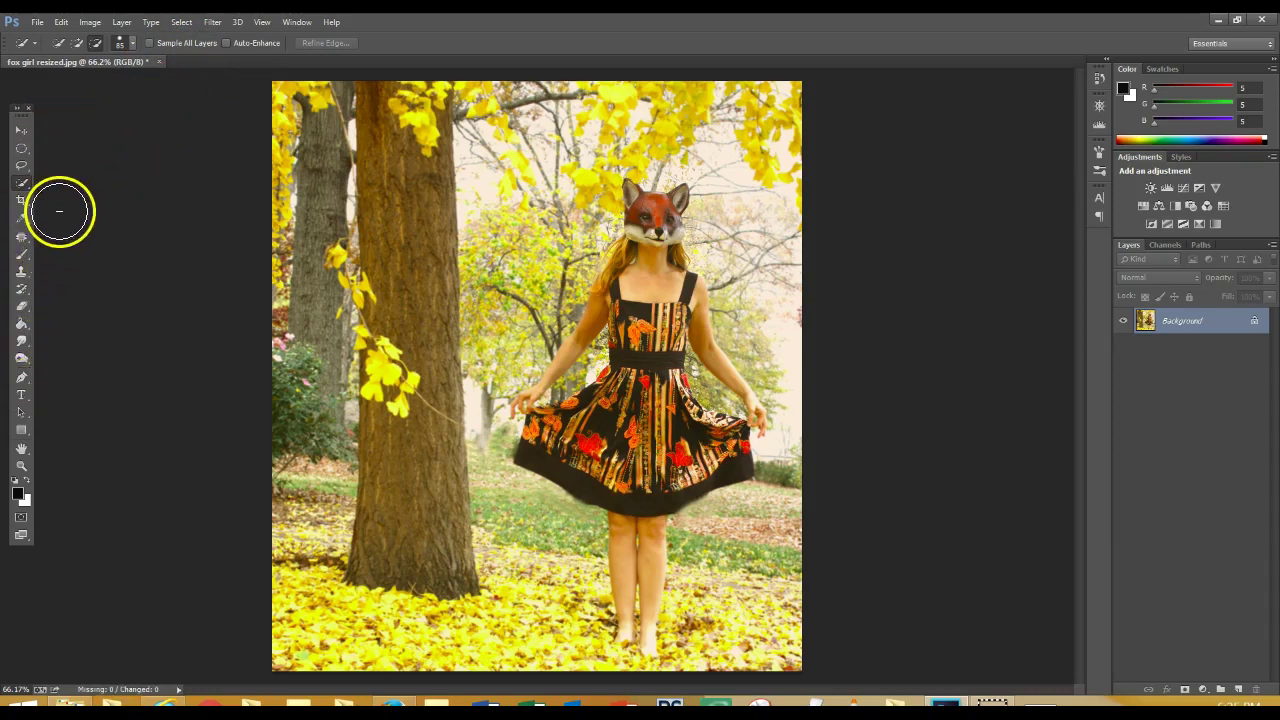
Activate the Move tool briefly, and sample dark grey (RGB 40, 40, 40) as the foreground color with the Eyedropper
left_click(22, 130)
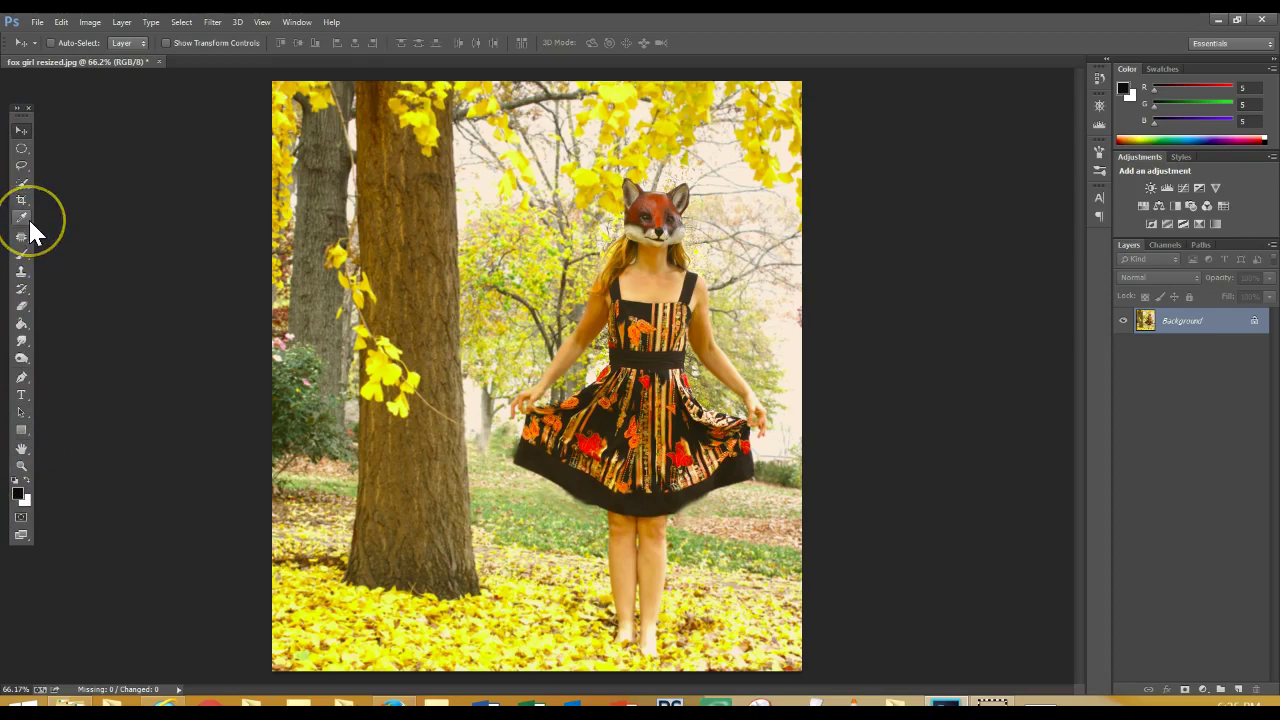
left_click_drag(28, 218, 110, 520)
left_click(110, 520)
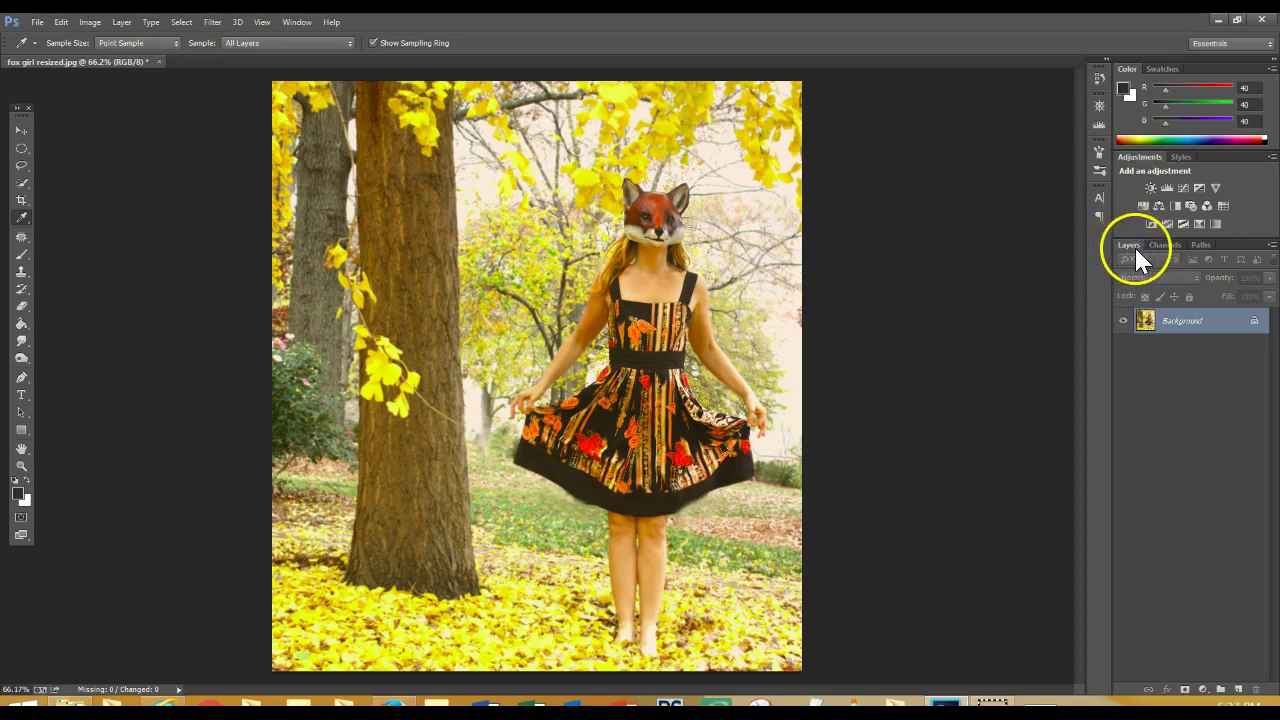
left_click(1157, 320)
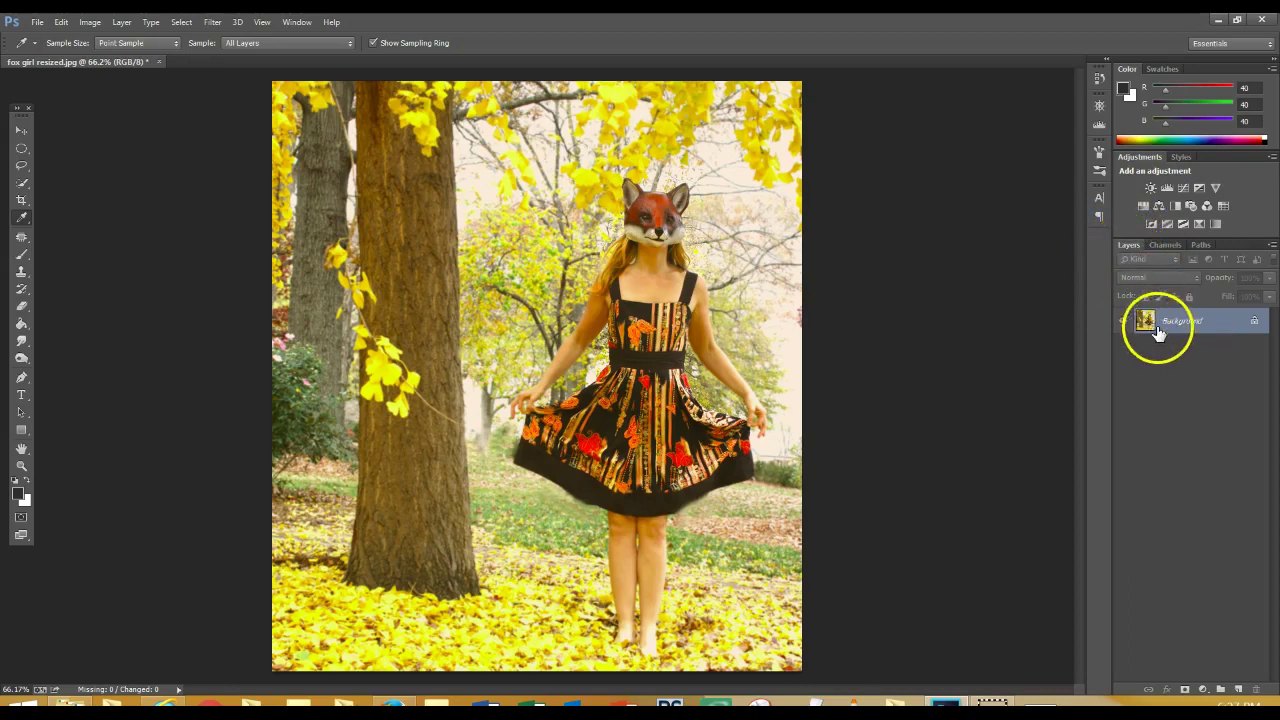
double_click(1190, 322)
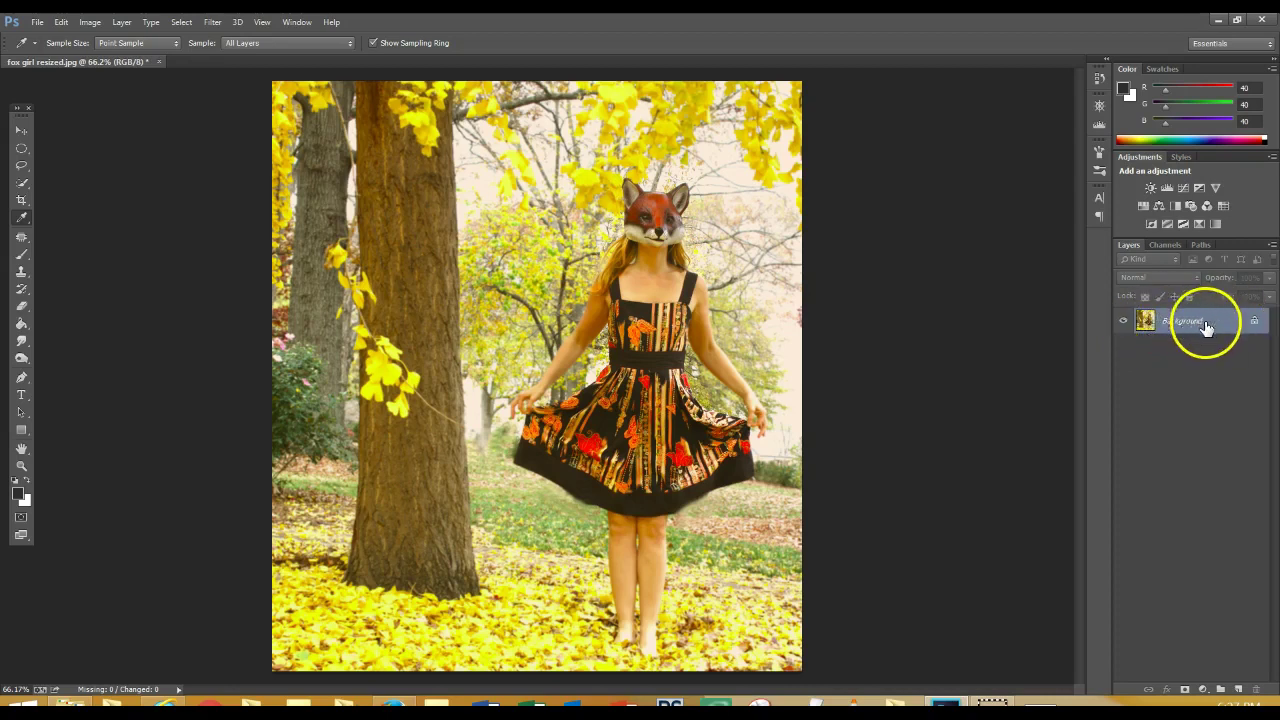
left_click(1228, 325)
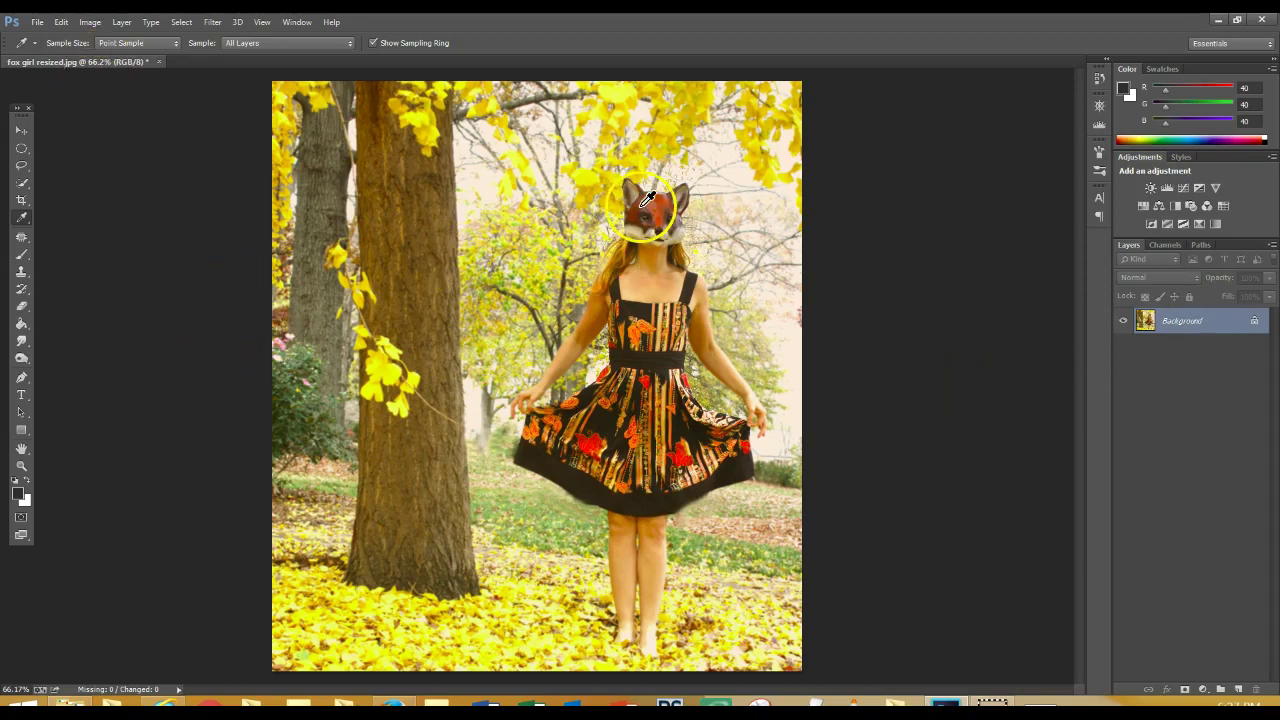
left_click_drag(643, 478, 646, 553)
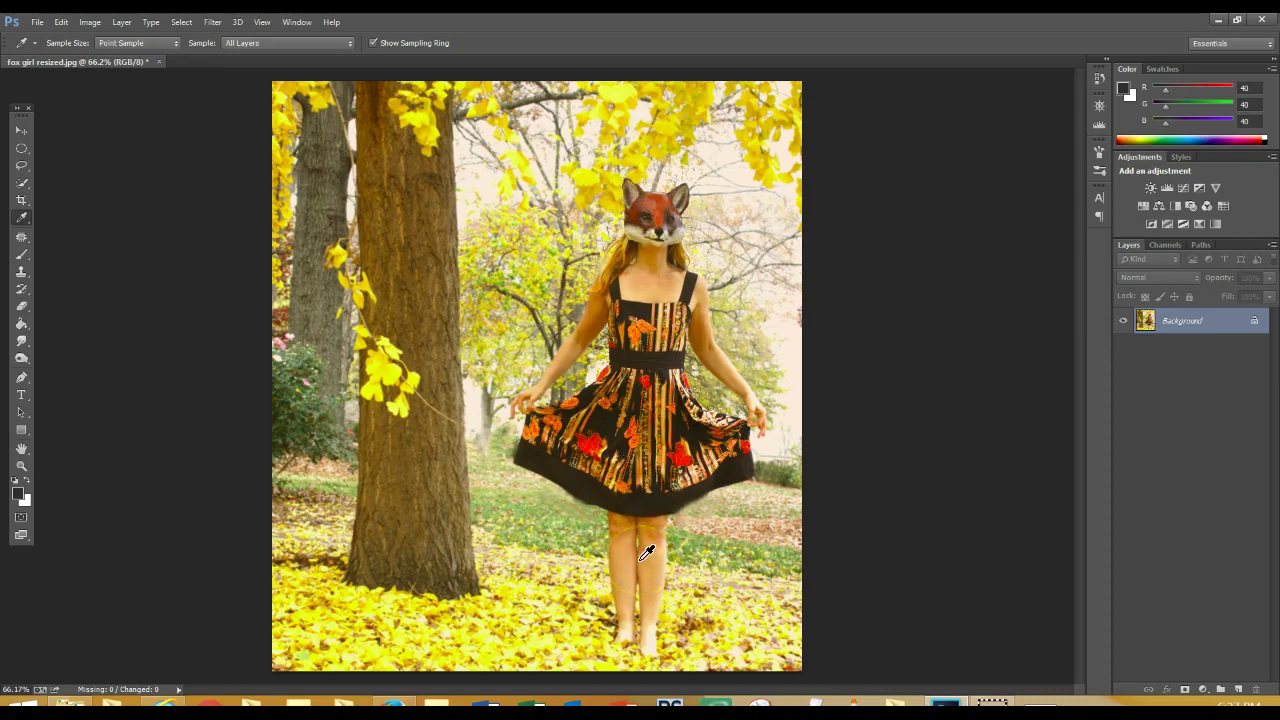
left_click_drag(646, 449, 40, 160)
Choose the Quick Selection tool rather than the Magic Wand and reduce its brush size to suit the fox mask
left_click(31, 183)
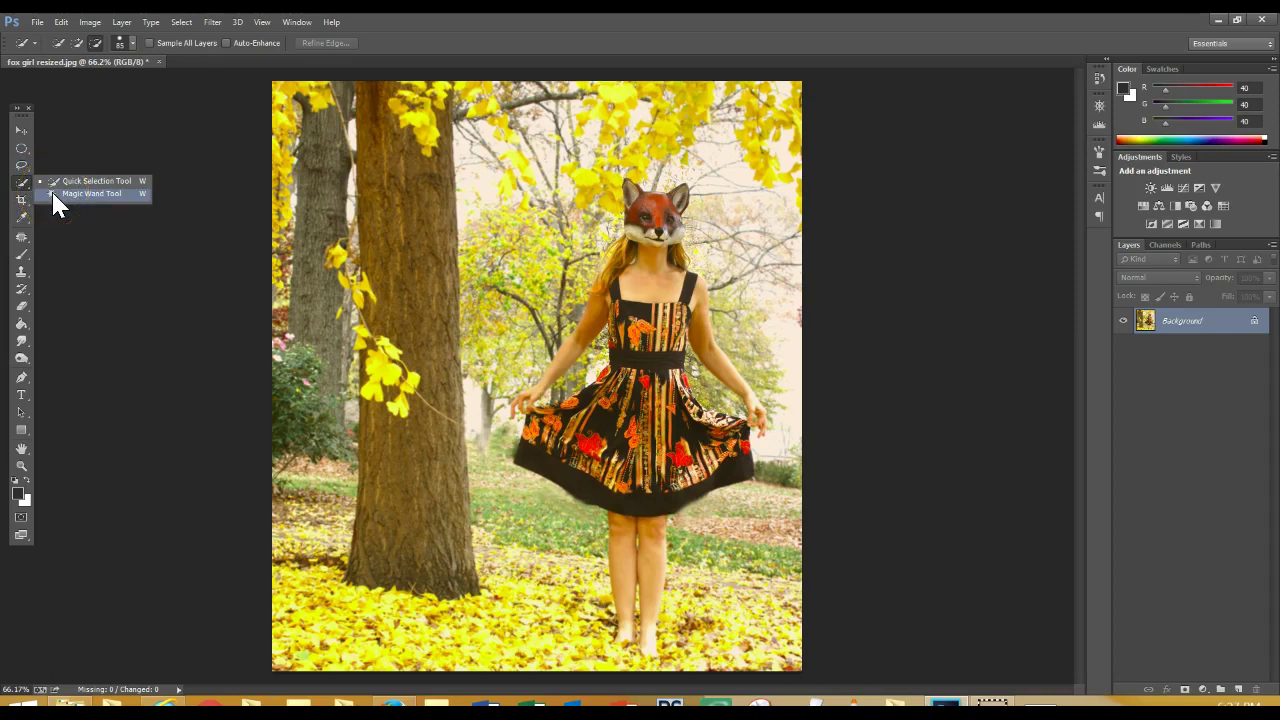
left_click_drag(50, 193, 24, 182)
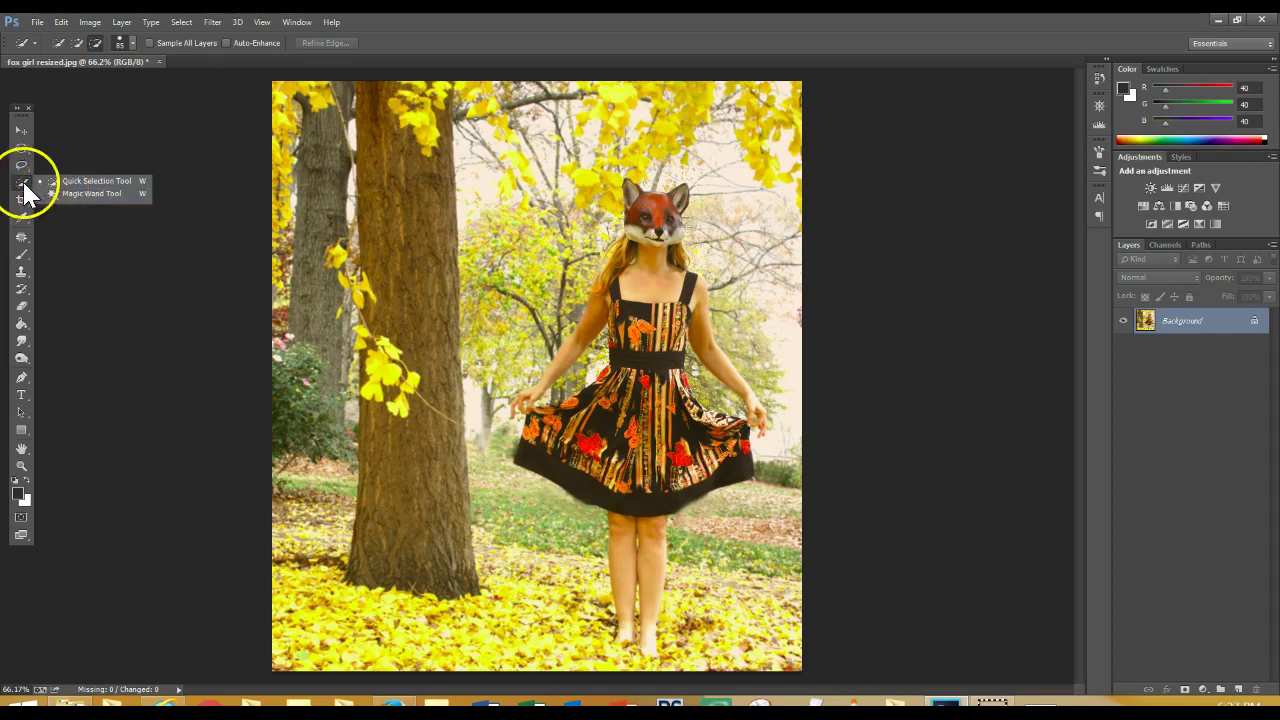
left_click(24, 190)
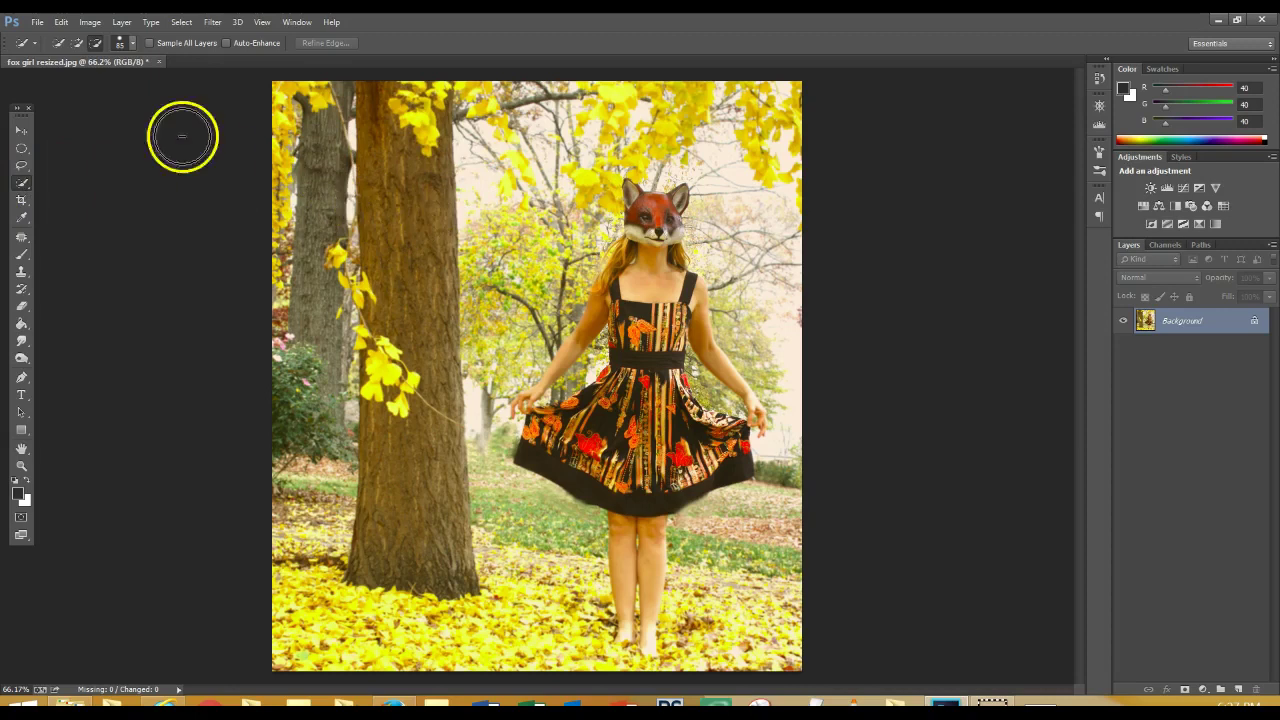
left_click_drag(750, 532, 700, 414)
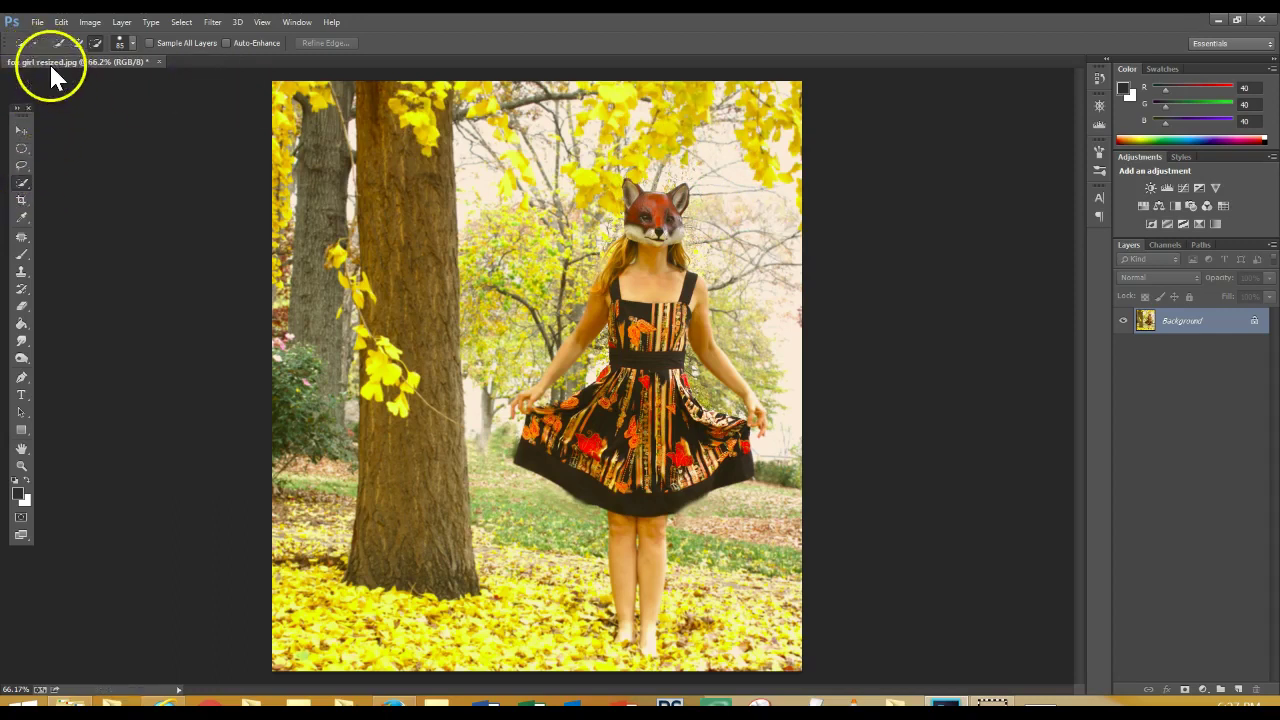
left_click(88, 47)
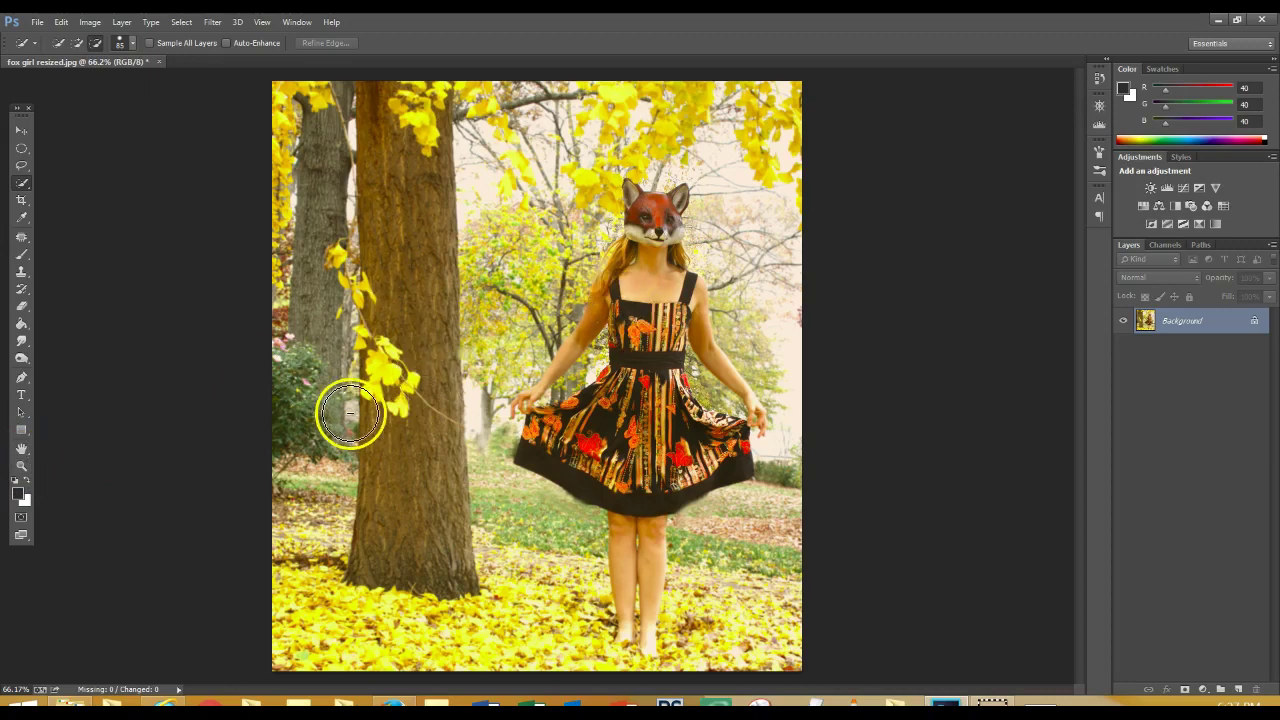
left_click(132, 44)
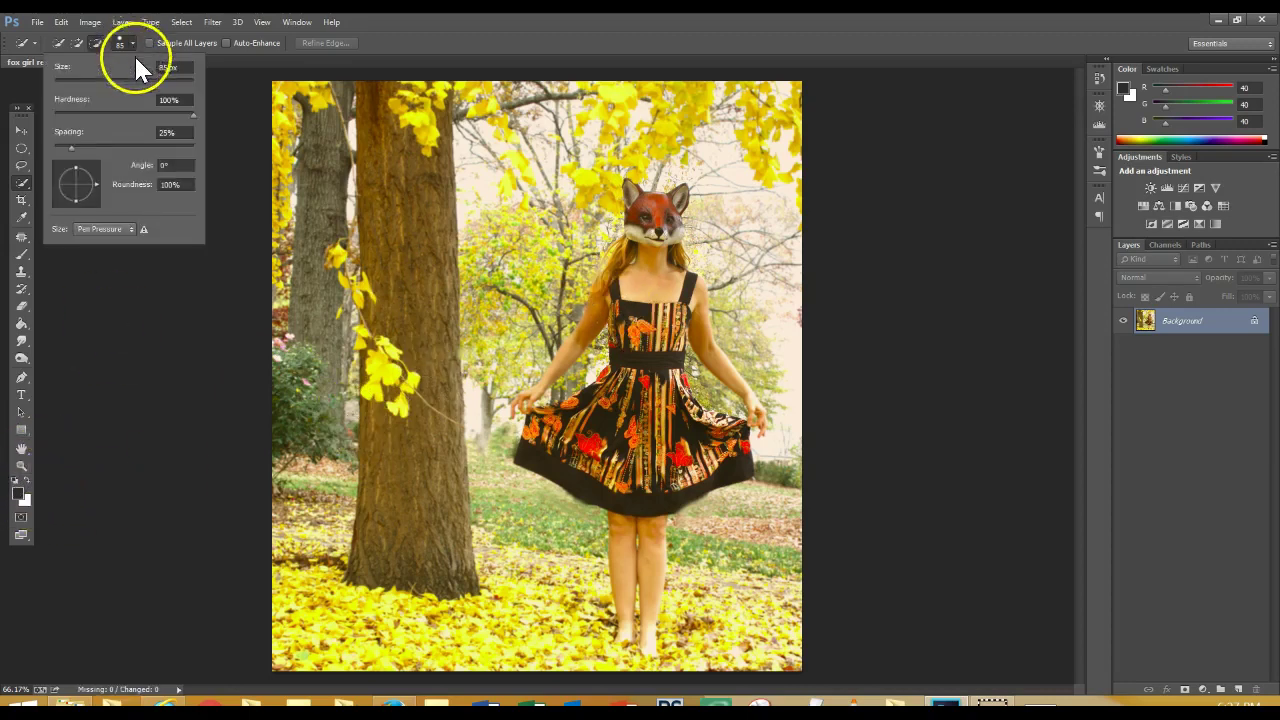
left_click_drag(109, 78, 92, 78)
left_click_drag(92, 81, 86, 80)
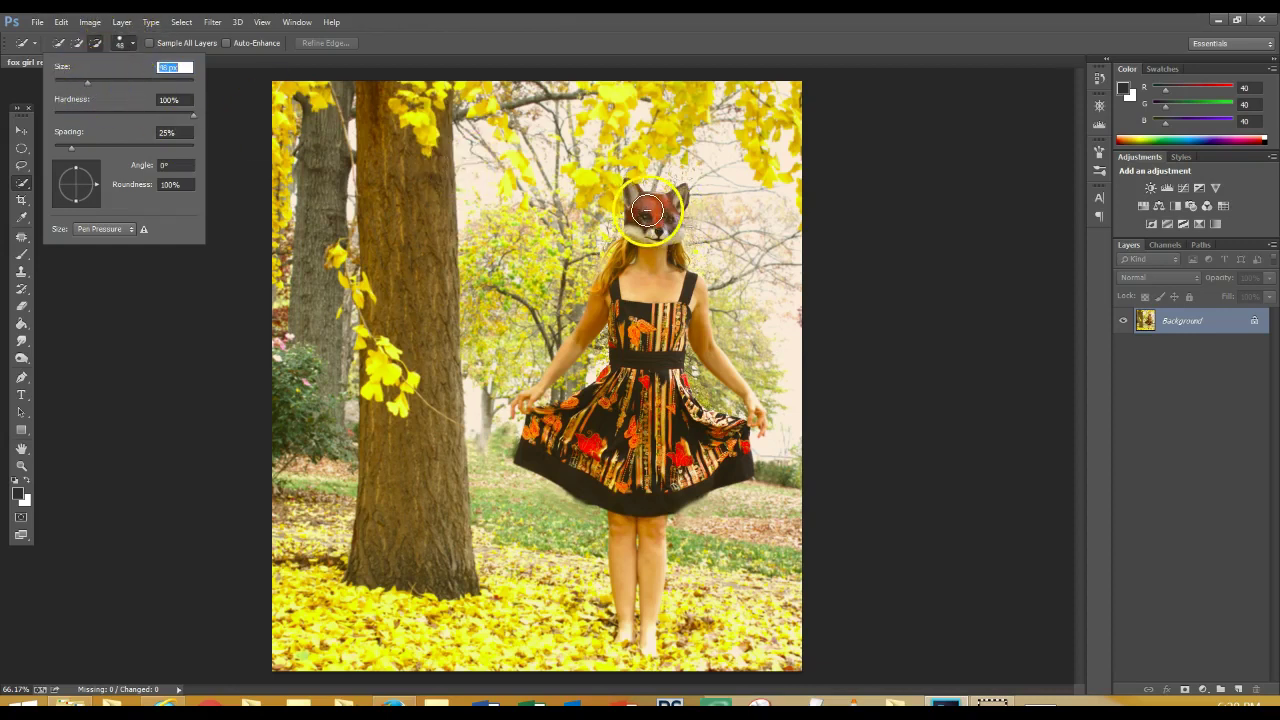
Reduce the Quick Selection brush to 34 px, try it on the fox mask, and clear the trial selection
left_click_drag(89, 80, 77, 81)
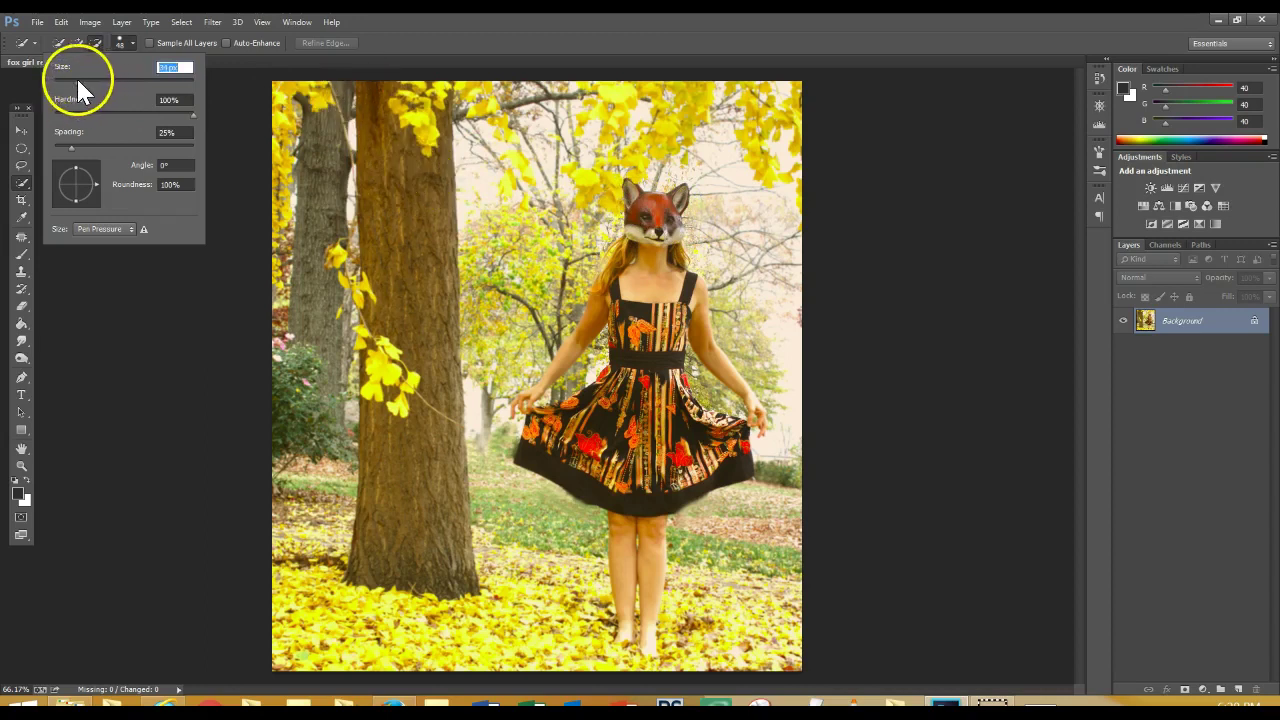
left_click(640, 207)
left_click_drag(646, 202, 651, 212)
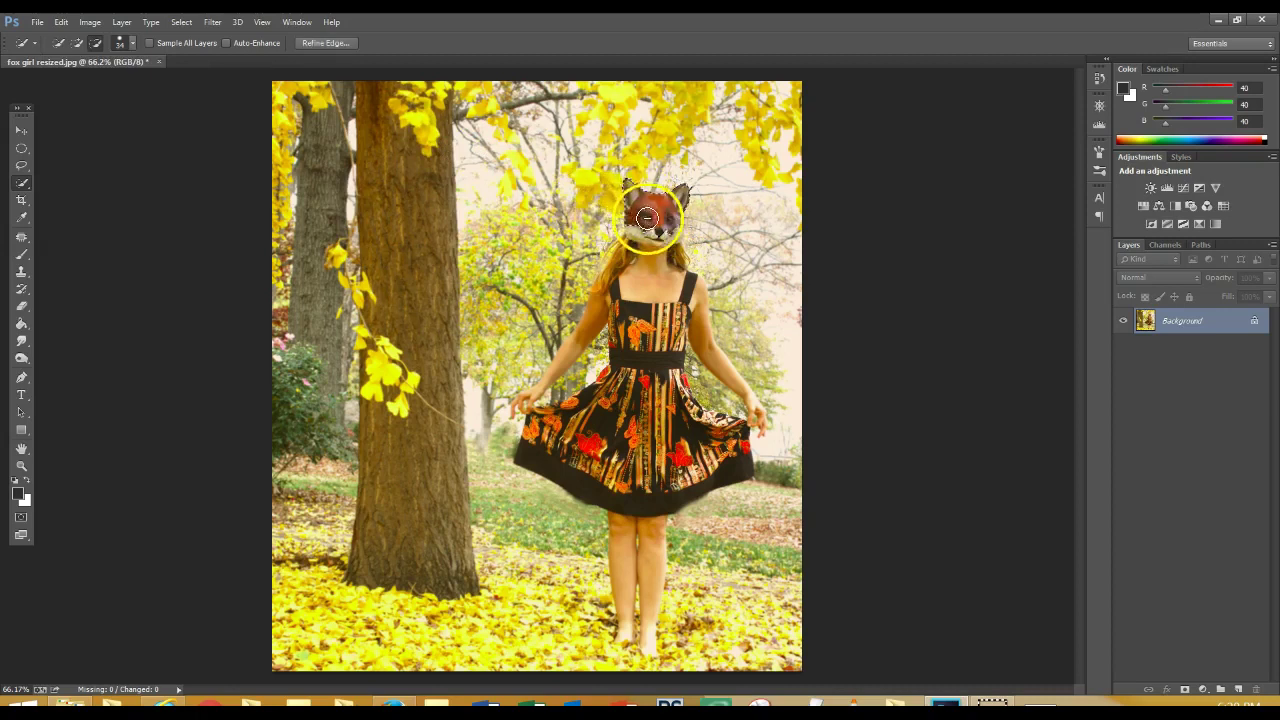
left_click(178, 24)
left_click(191, 54)
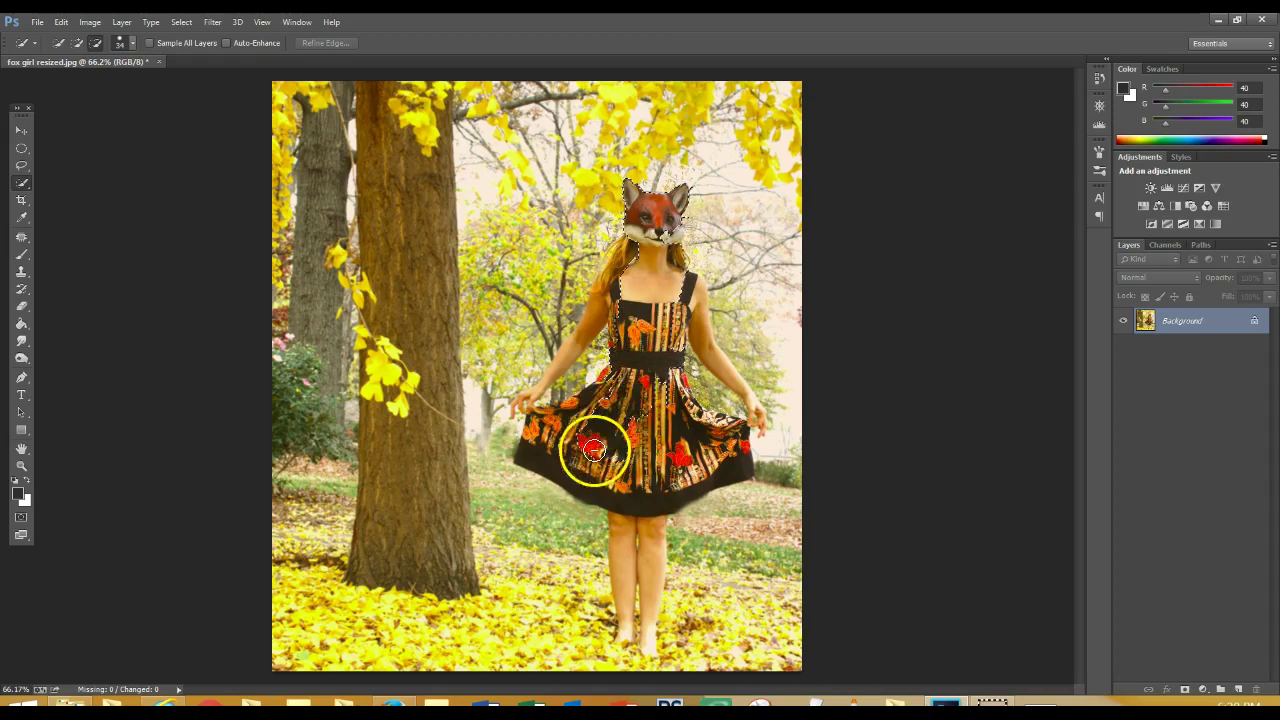
Select the whole figure with Quick Selection, covering the fox mask, dress, legs, both arms and hands
mouse_move(524, 428)
left_mouse_down()
mouse_move(577, 449)
mouse_move(615, 514)
mouse_move(619, 484)
mouse_move(674, 466)
mouse_move(634, 506)
mouse_move(635, 615)
mouse_move(634, 532)
left_mouse_up()
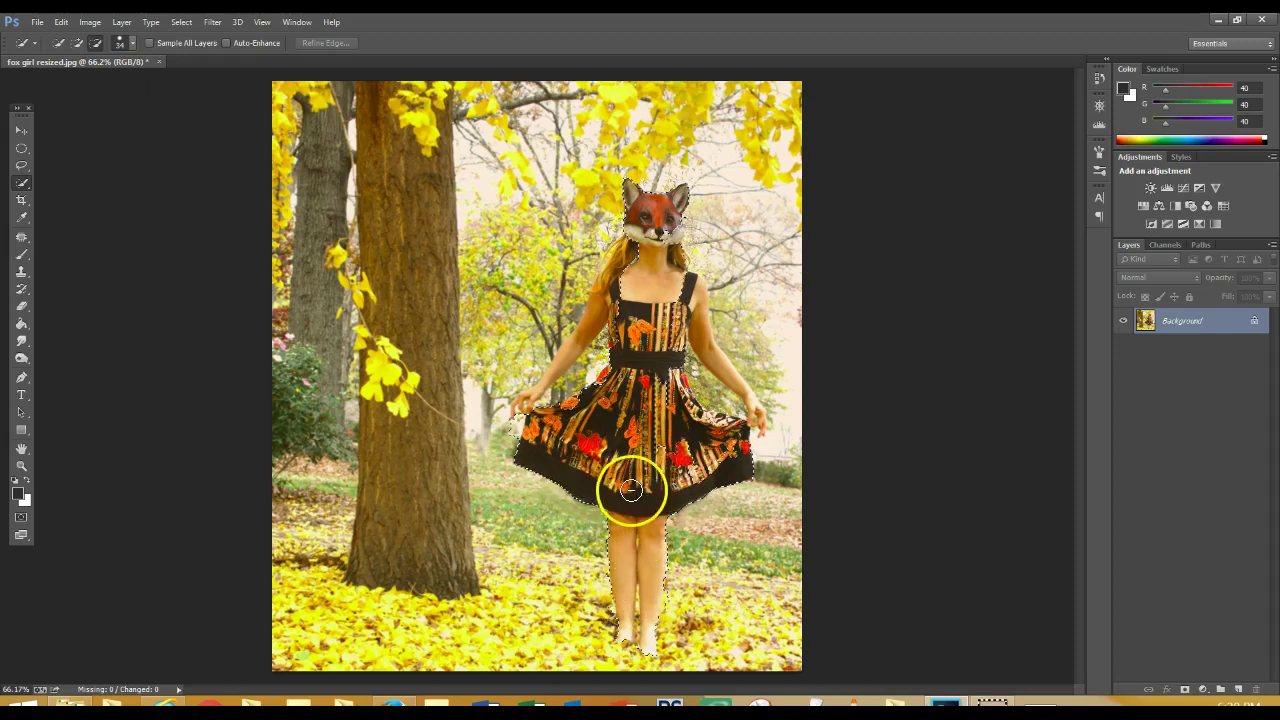
mouse_move(643, 362)
left_mouse_down()
mouse_move(614, 271)
mouse_move(606, 306)
mouse_move(556, 357)
mouse_move(557, 340)
left_mouse_up()
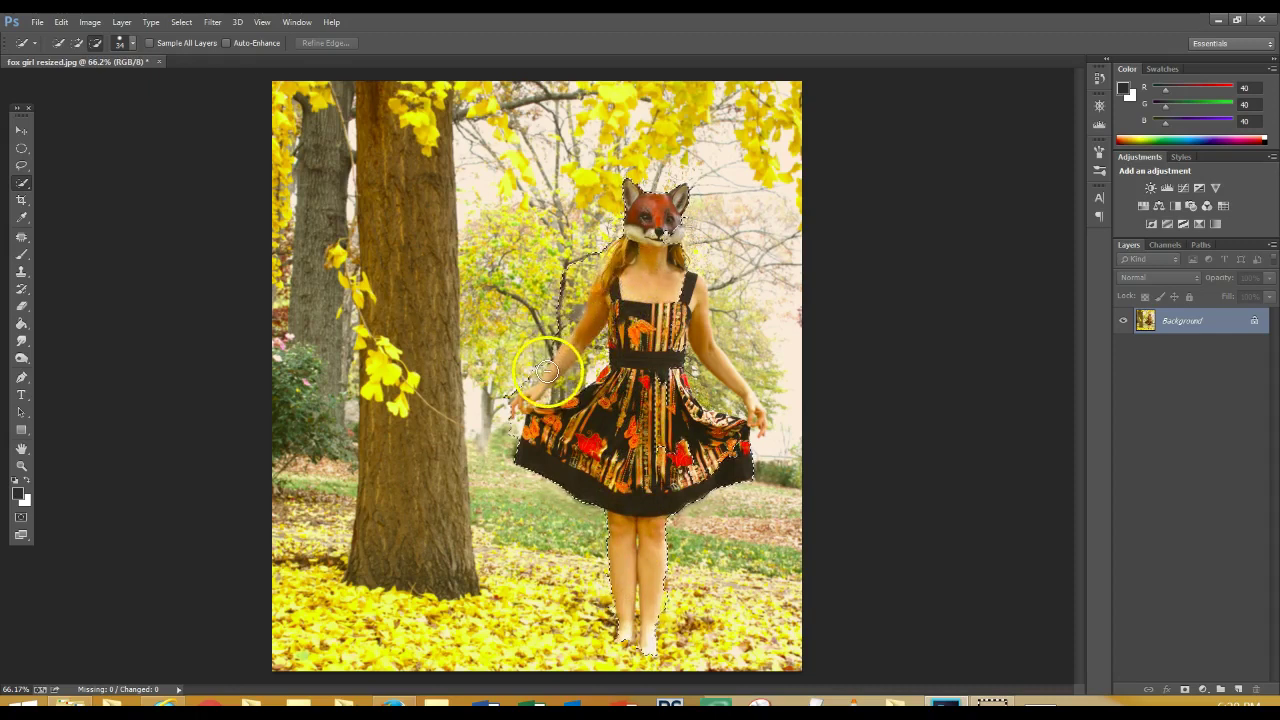
mouse_move(660, 317)
left_mouse_down()
mouse_move(716, 402)
mouse_move(730, 398)
left_mouse_up()
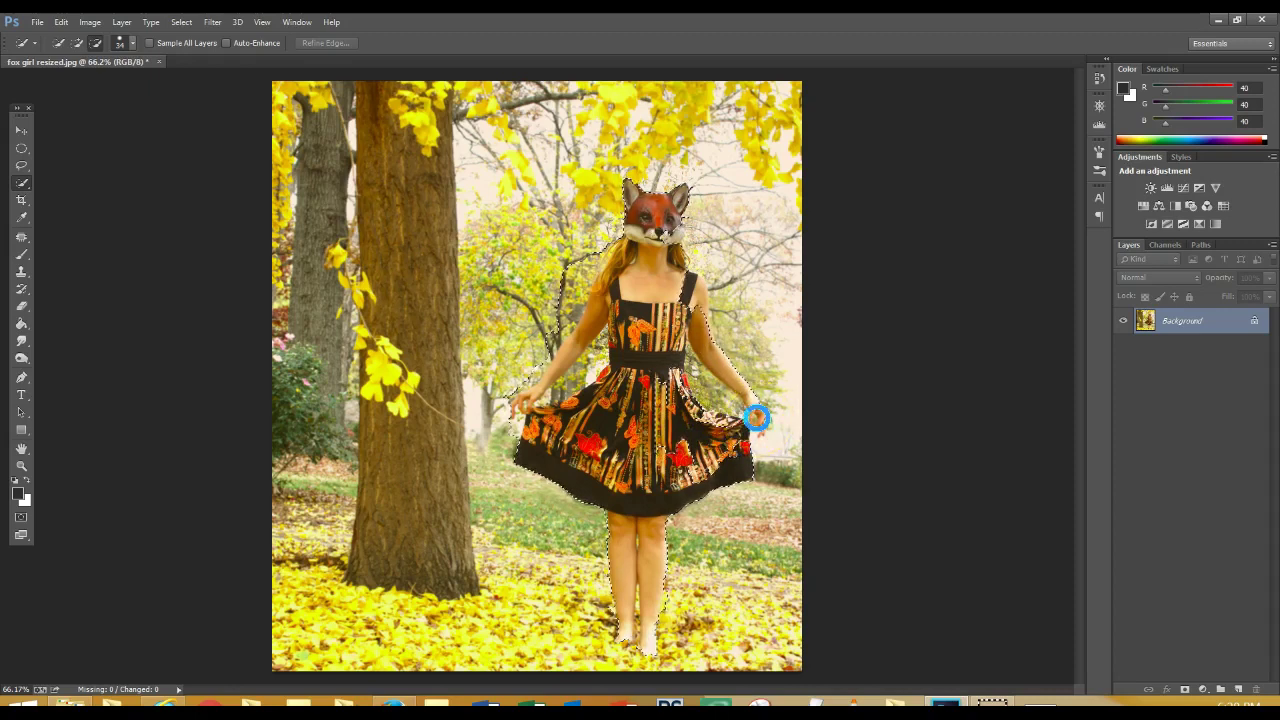
left_click(601, 559)
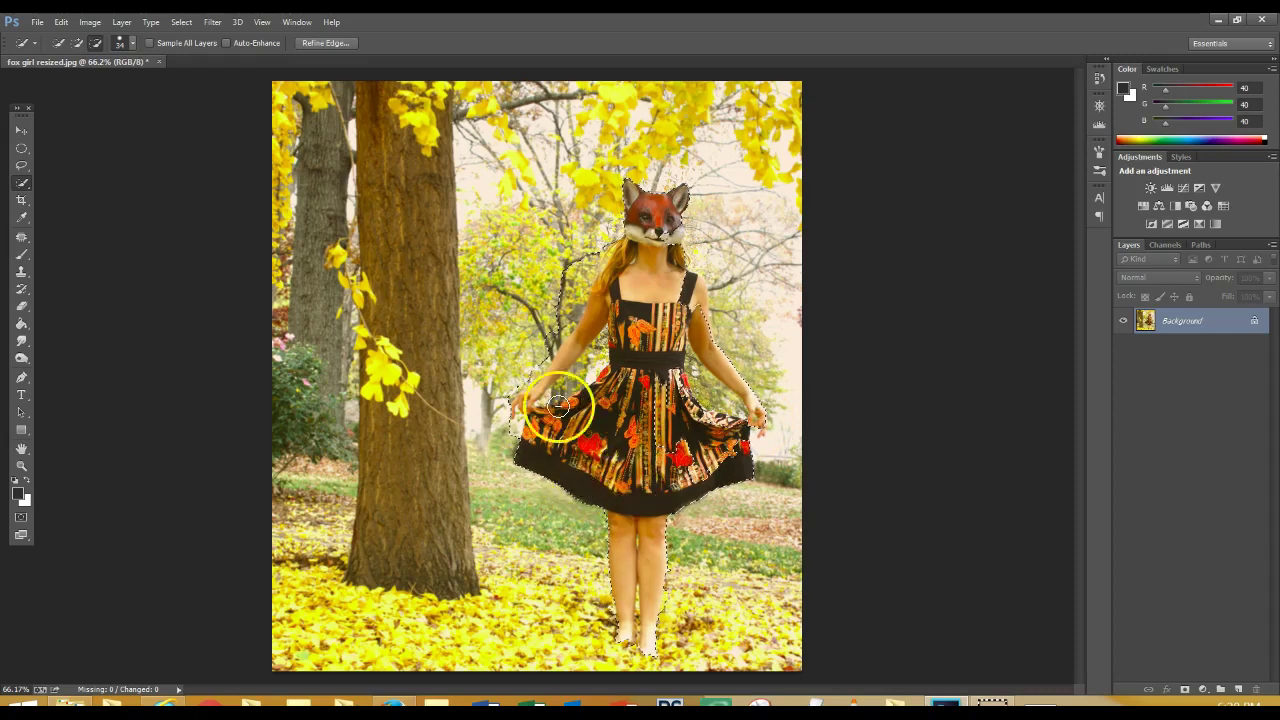
mouse_move(546, 400)
left_mouse_down()
mouse_move(492, 280)
mouse_move(561, 271)
left_mouse_up()
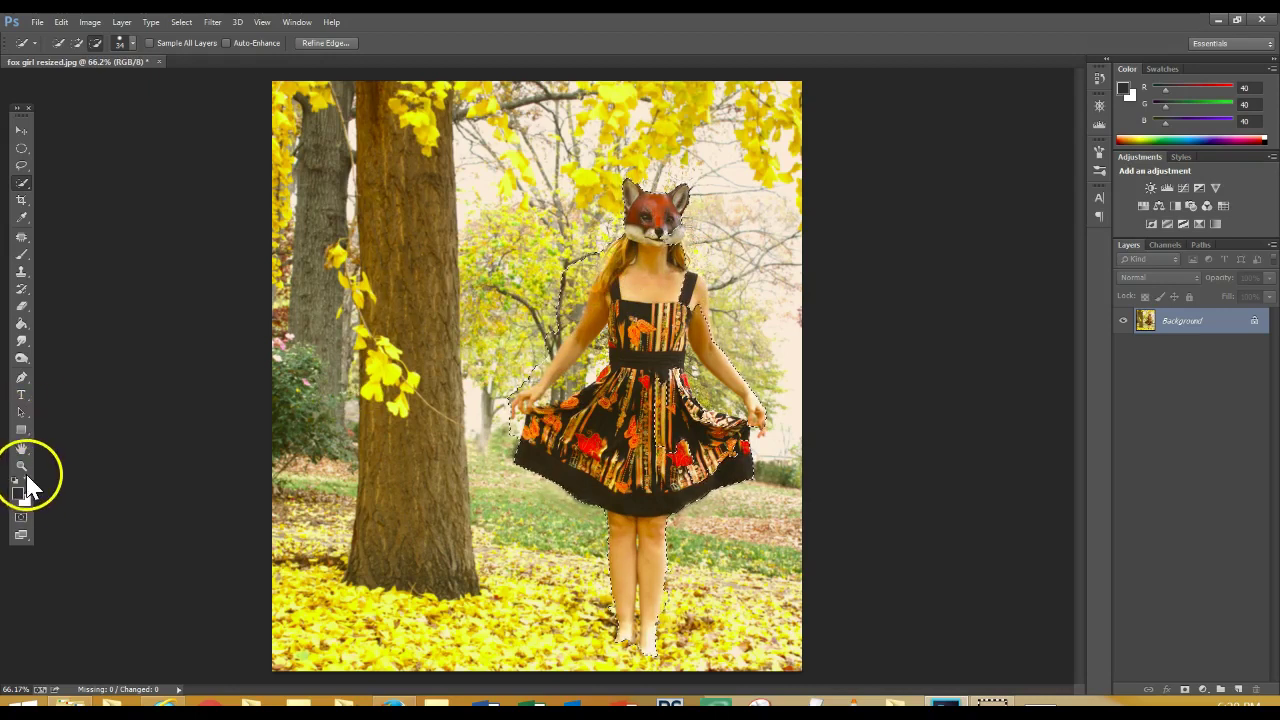
Subtract the stray background beside the hair and the arm nearest the tree trunk from the figure selection
left_click(21, 465)
left_click_drag(615, 395, 616, 395)
left_click(615, 394)
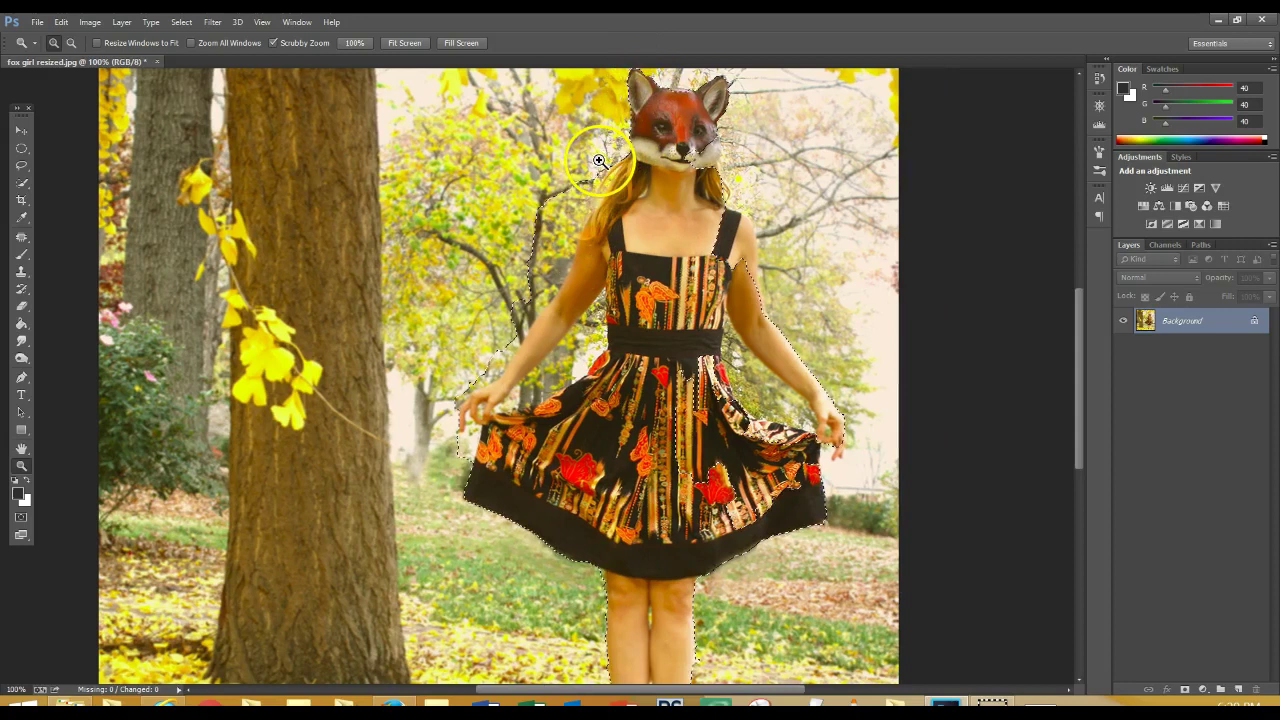
left_click(55, 43)
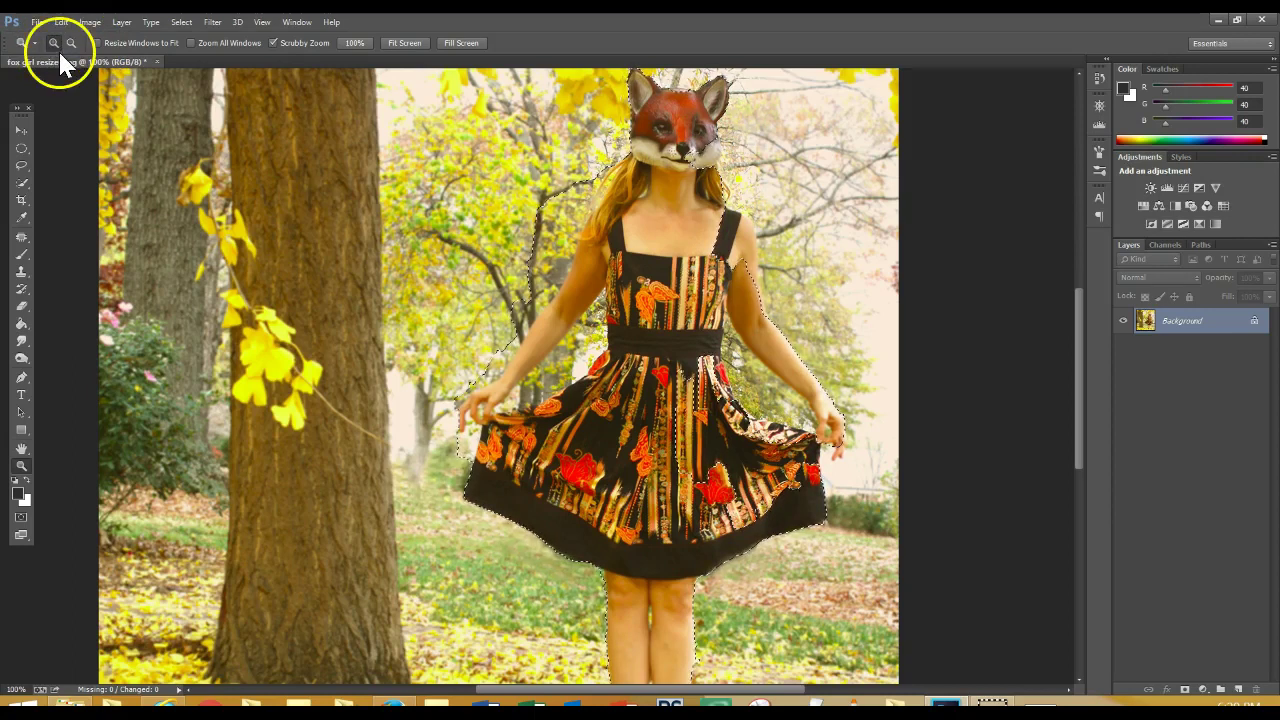
left_click(74, 44)
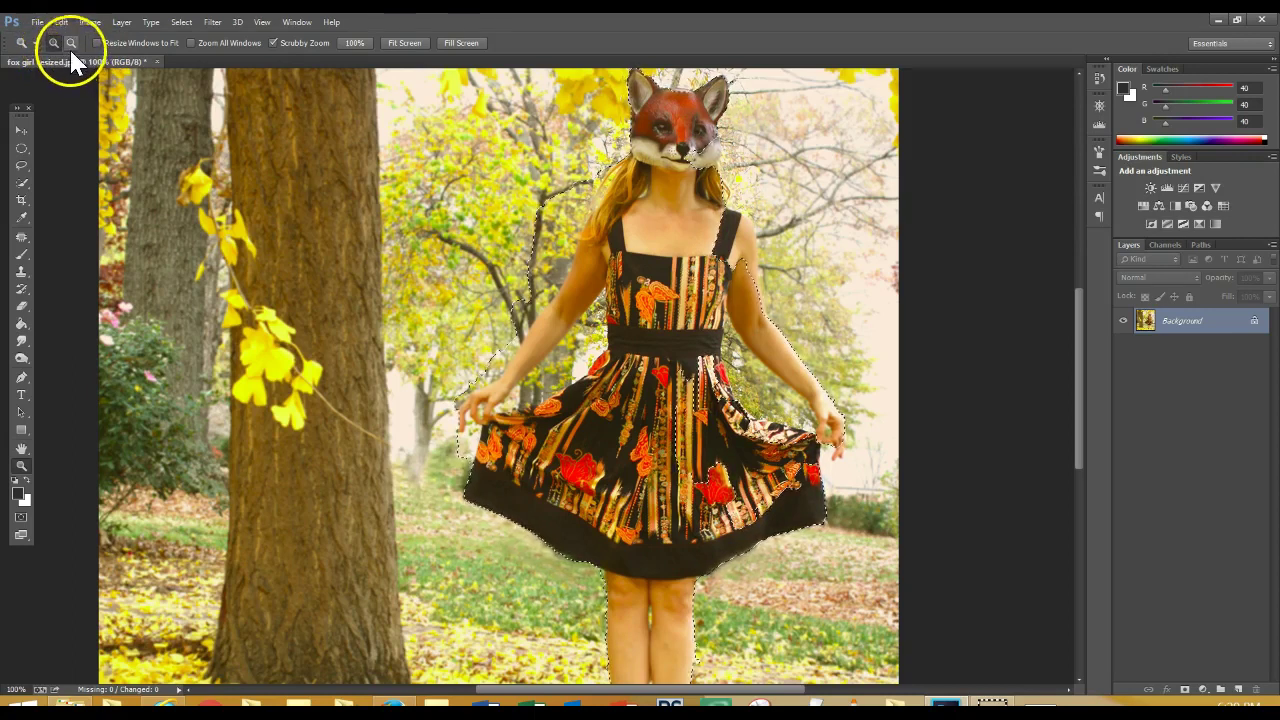
left_click(71, 43)
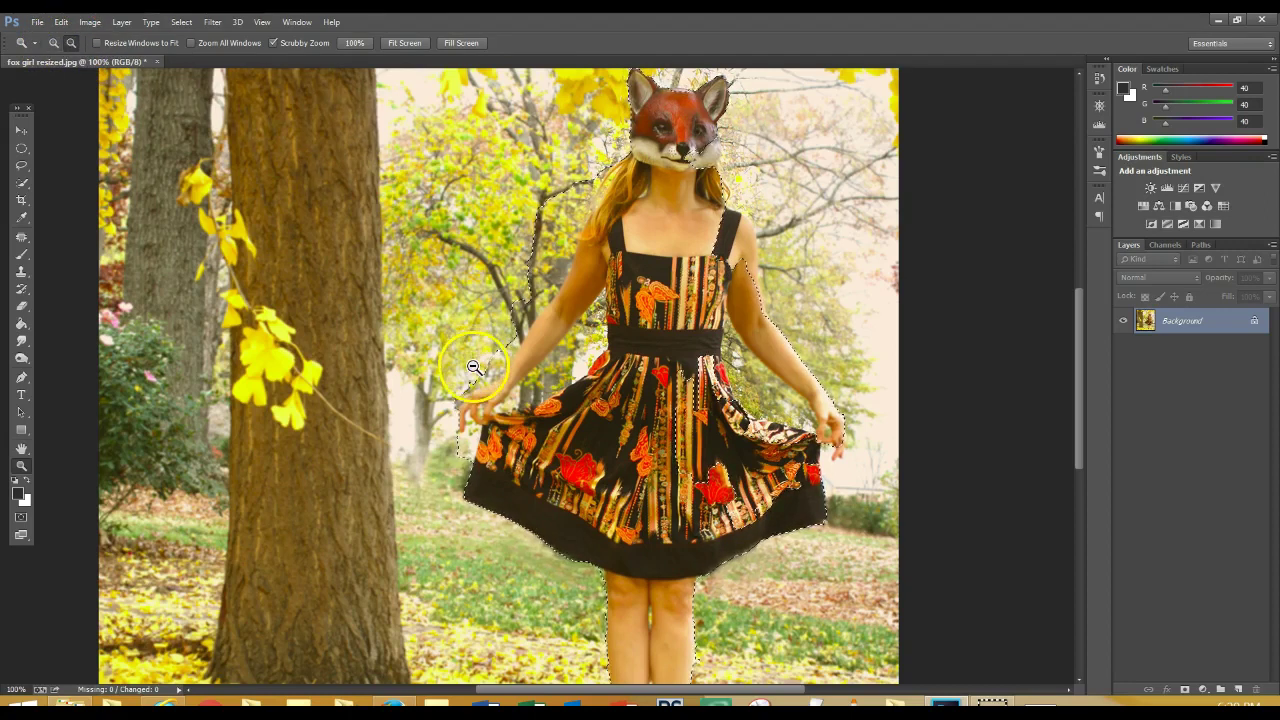
left_click(28, 185)
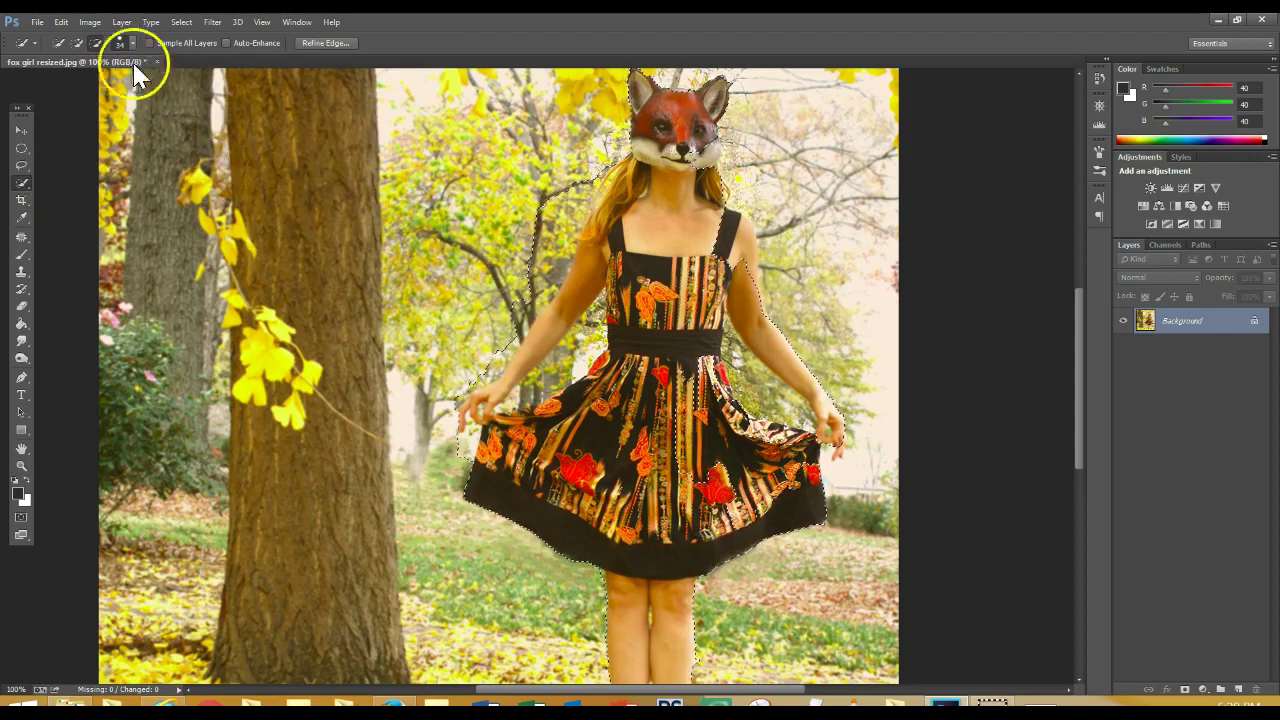
left_click(96, 44)
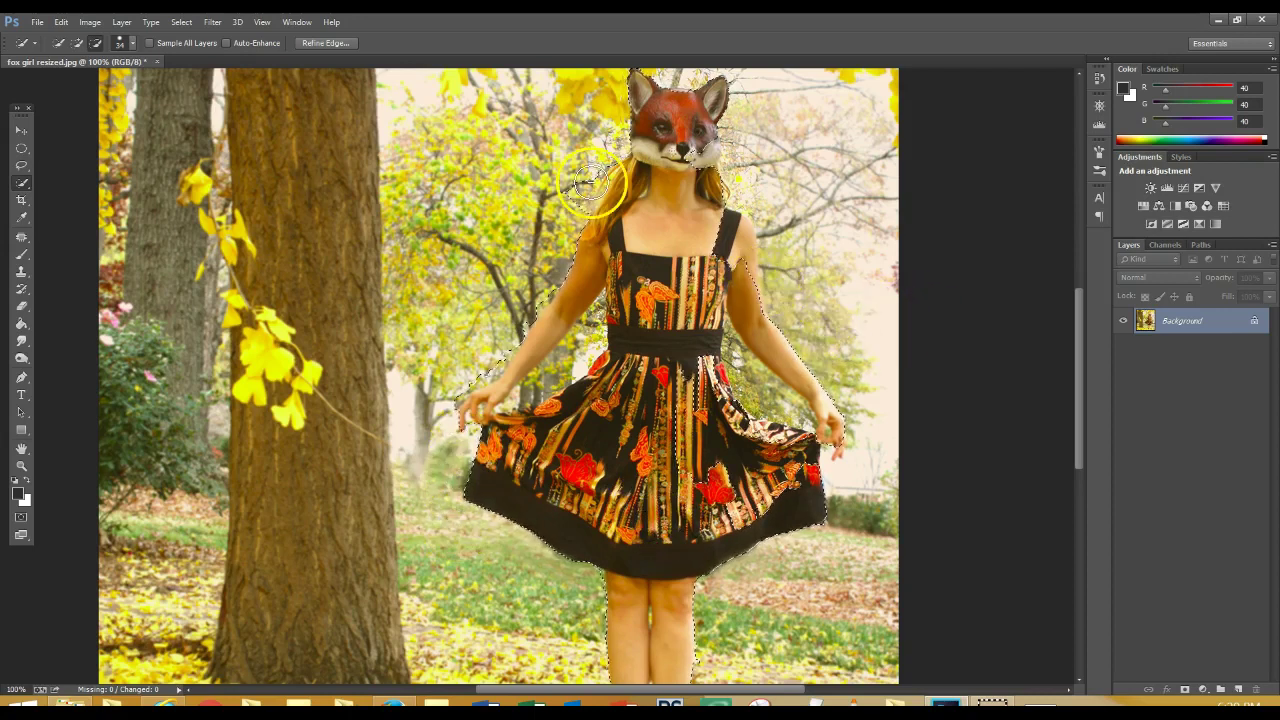
Add the missed shoulder and upper-arm edges to the figure selection with the Add to selection mode
left_click(79, 44)
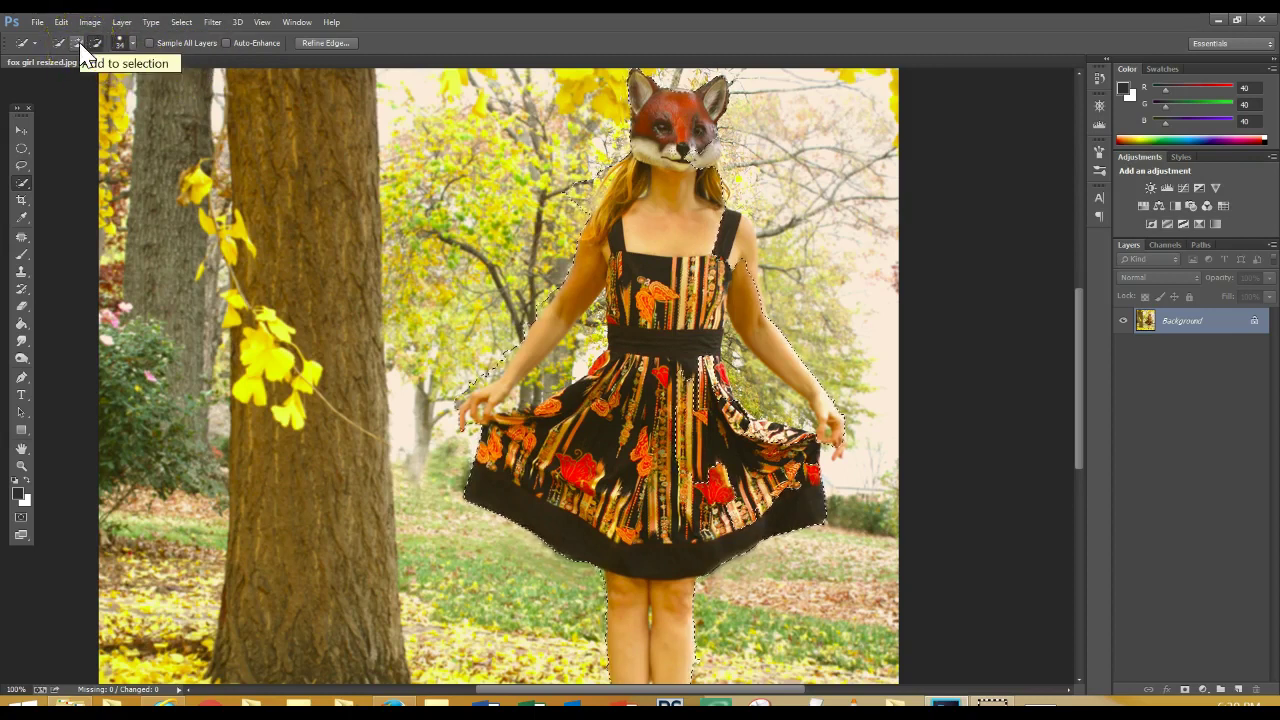
left_click(587, 247)
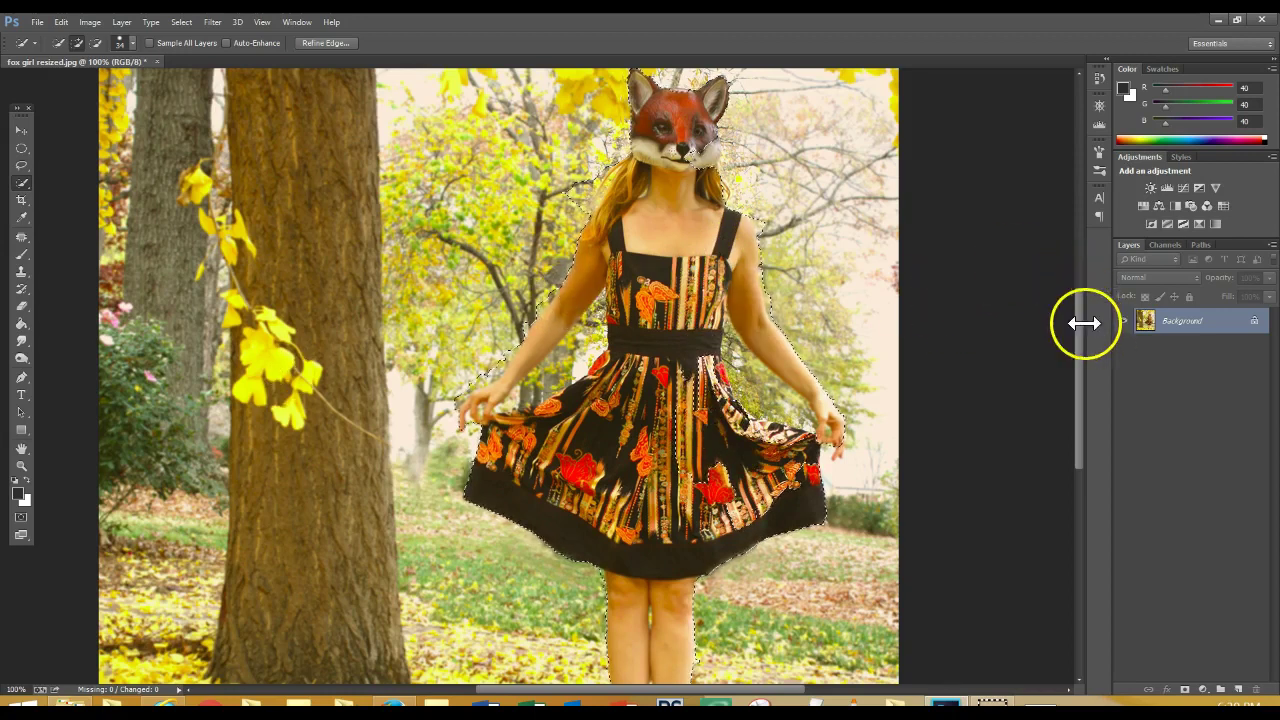
mouse_move(1080, 314)
left_mouse_down()
mouse_move(1080, 390)
mouse_move(1059, 315)
left_mouse_up()
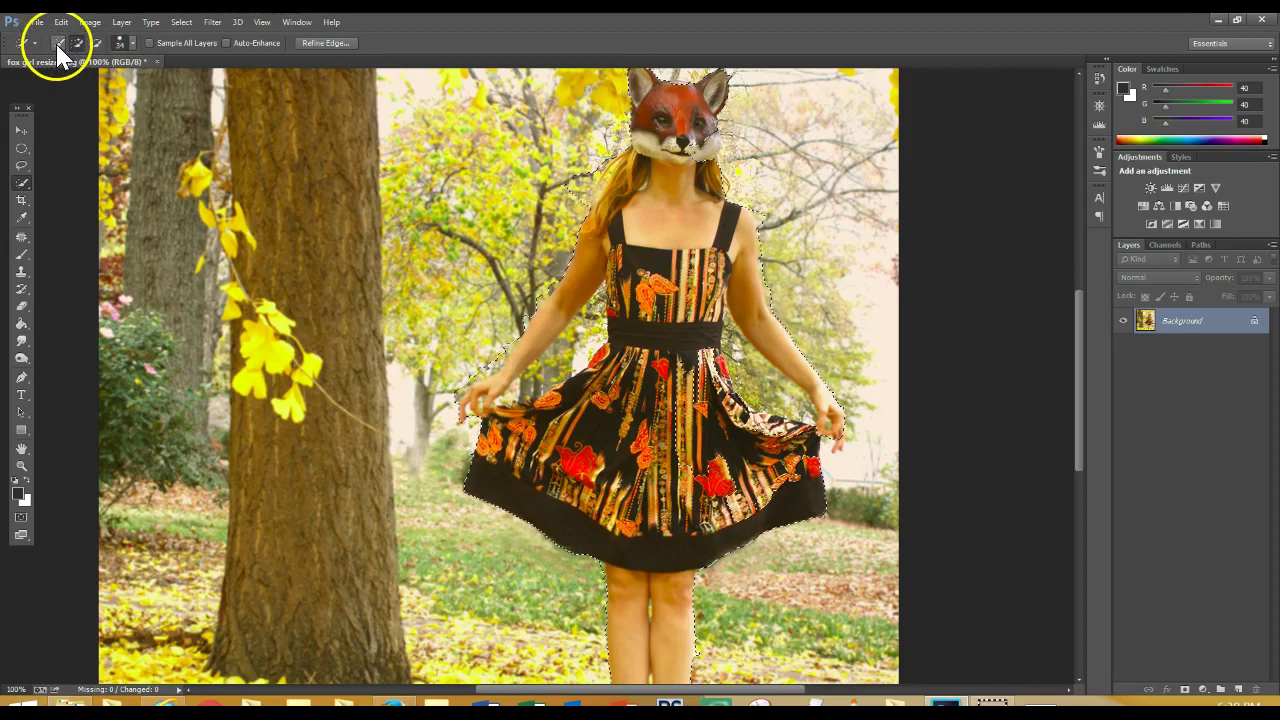
Refine the selection around the hair and neck, adding missed hair and subtracting leftover background along the arm nearest the trunk
left_click(96, 43)
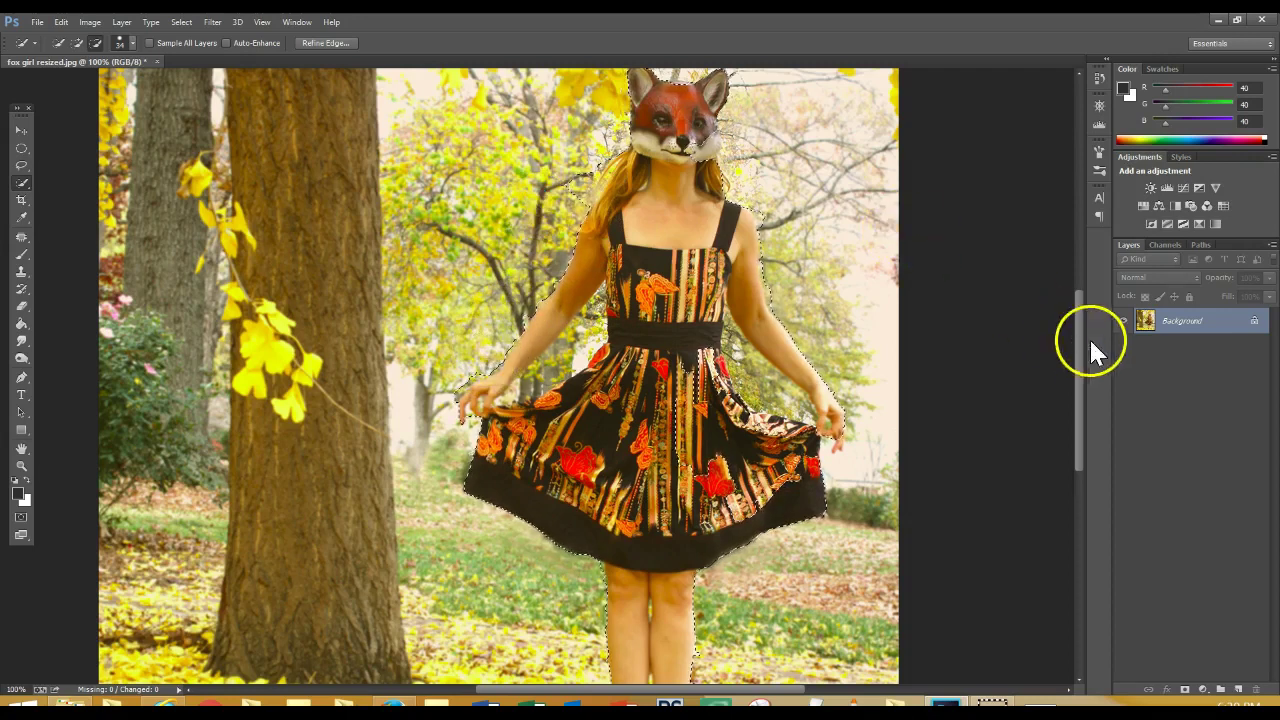
left_click_drag(1079, 380, 1078, 346)
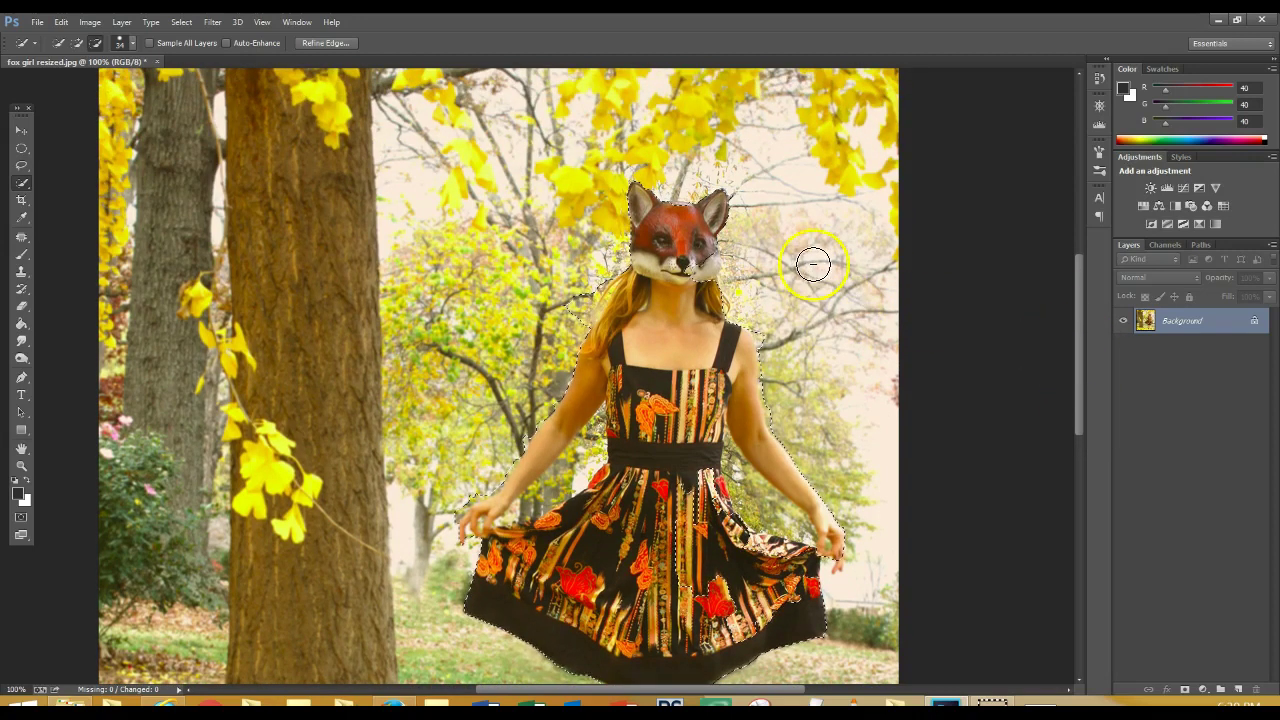
left_click(77, 43)
mouse_move(671, 306)
left_mouse_down()
mouse_move(689, 297)
mouse_move(689, 274)
mouse_move(704, 282)
left_mouse_up()
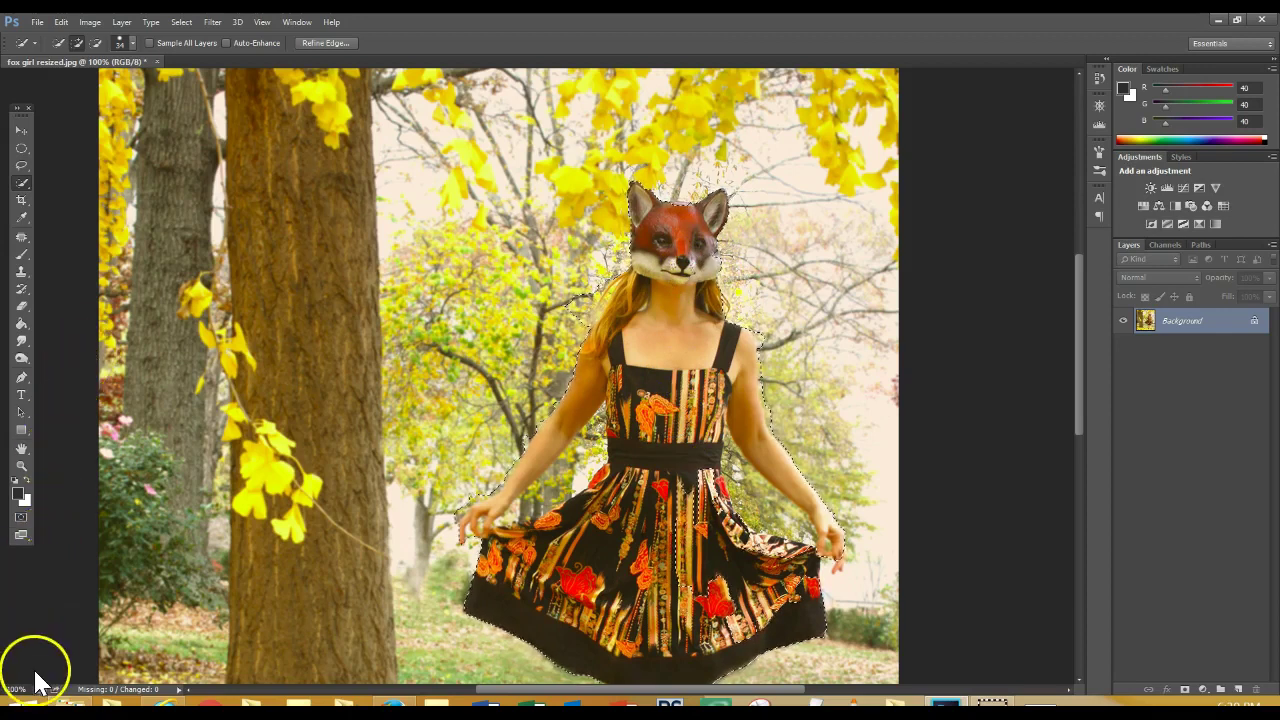
scroll(40, 688, "down", 1)
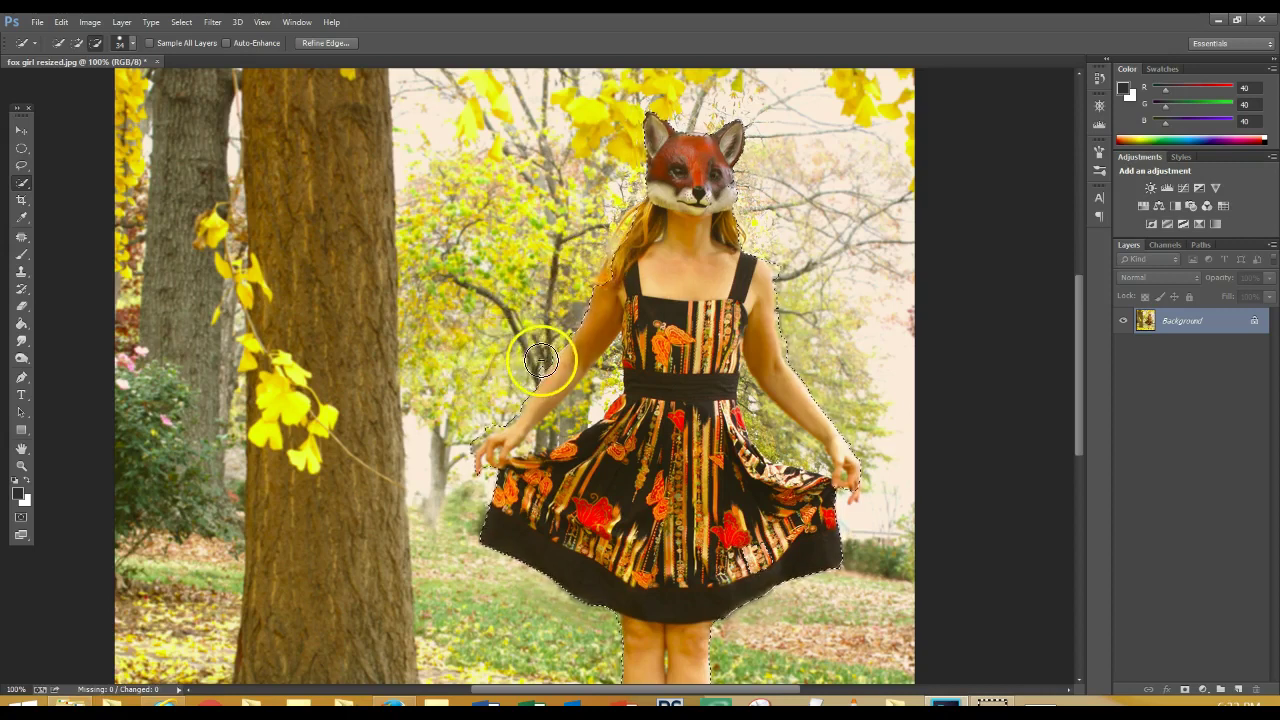
left_click(394, 363)
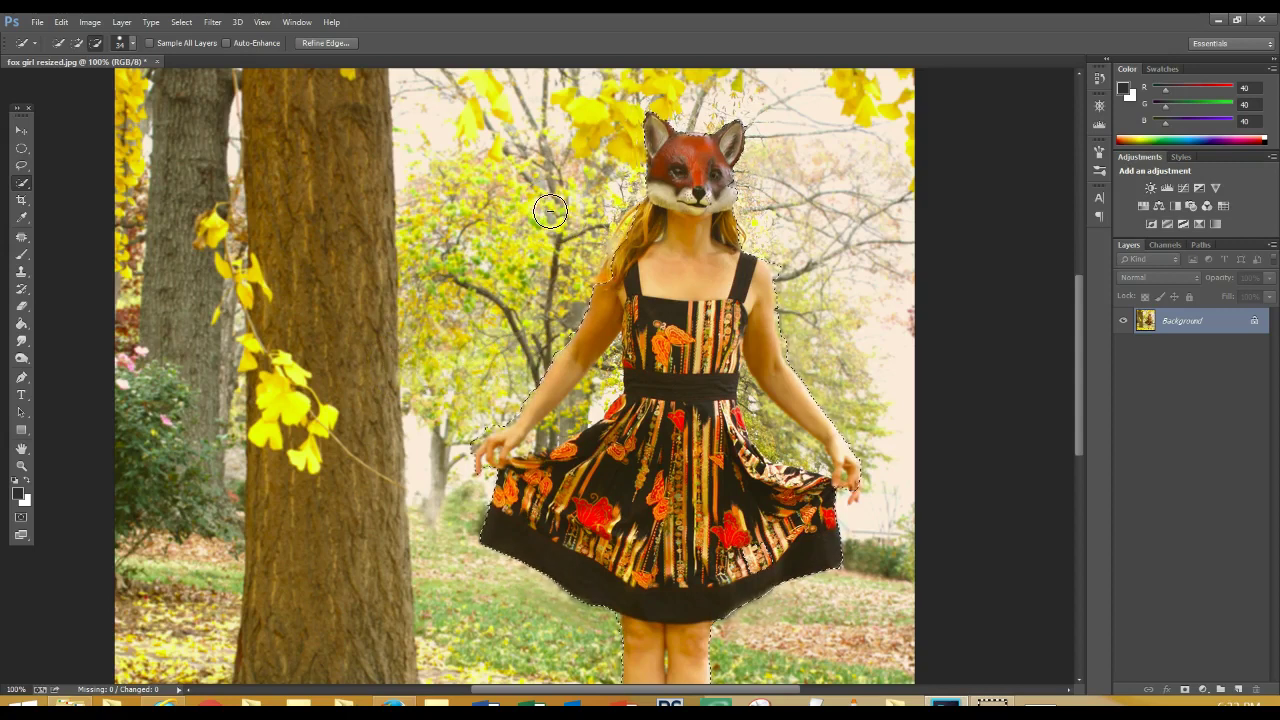
Fit the whole image on screen and copy the selected figure to a new layer with Layer Via Copy
left_click(262, 24)
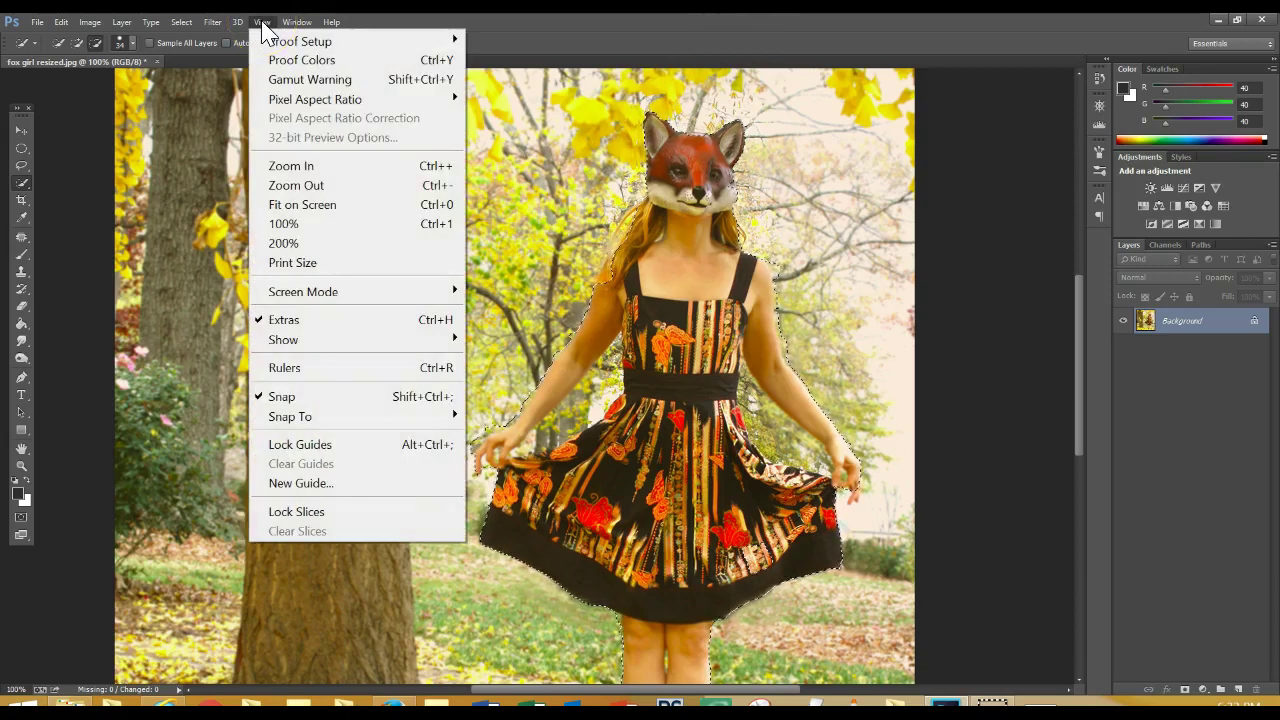
left_click(323, 114)
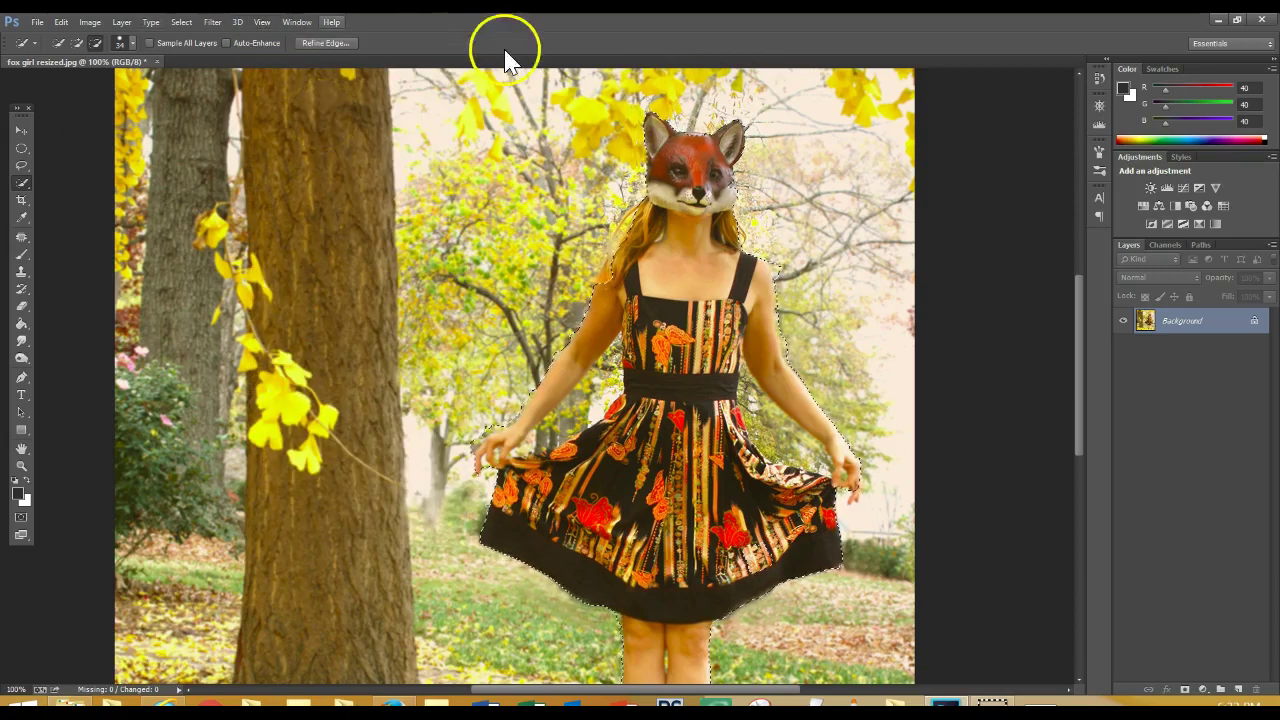
left_click(264, 22)
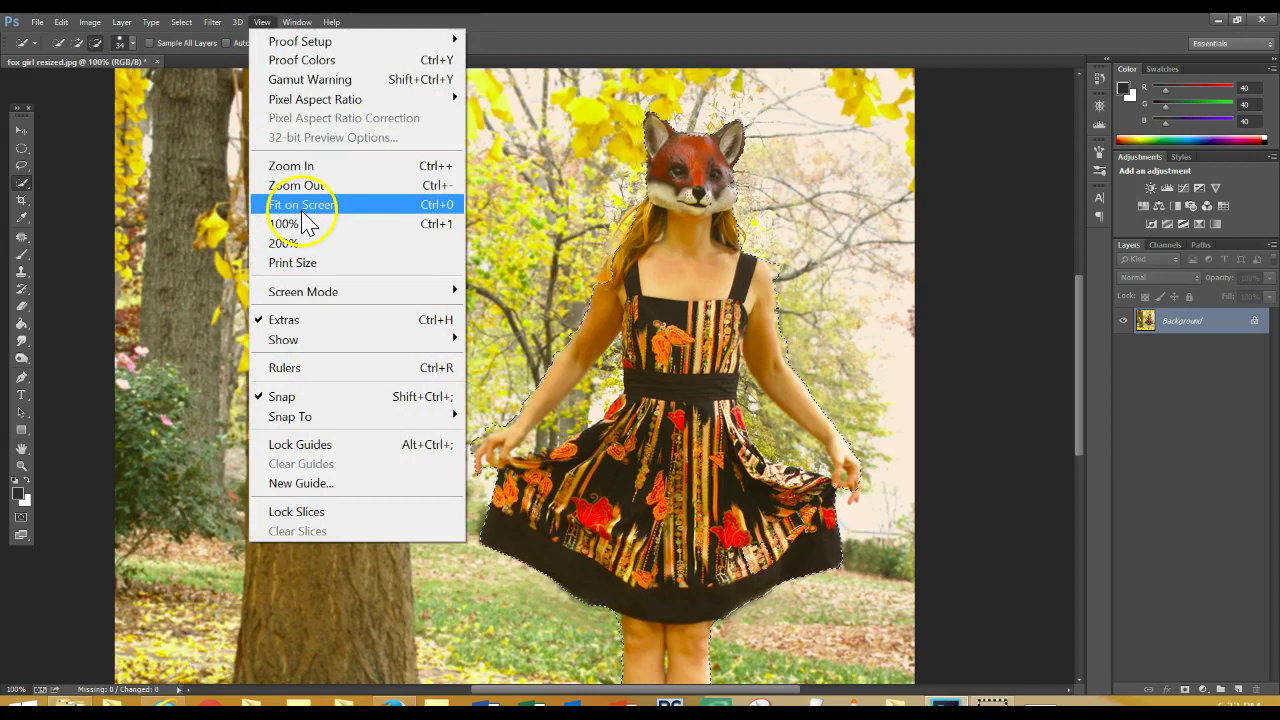
left_click(300, 204)
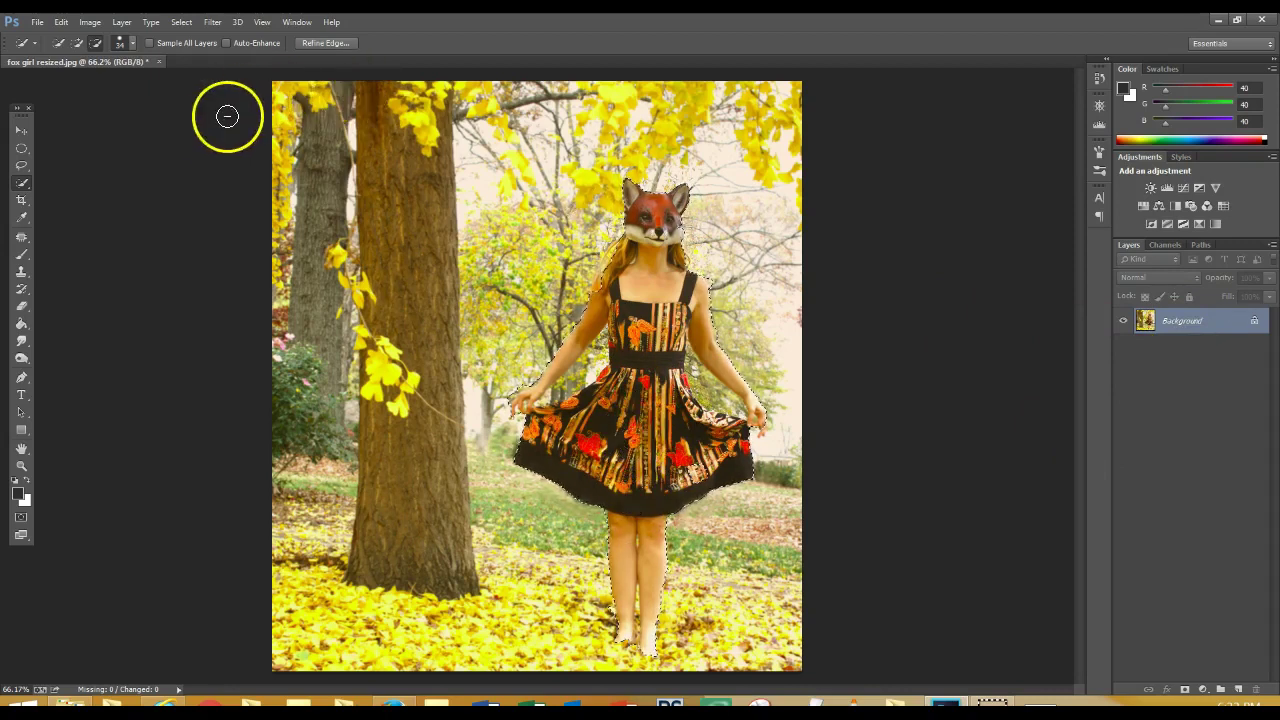
left_click(122, 21)
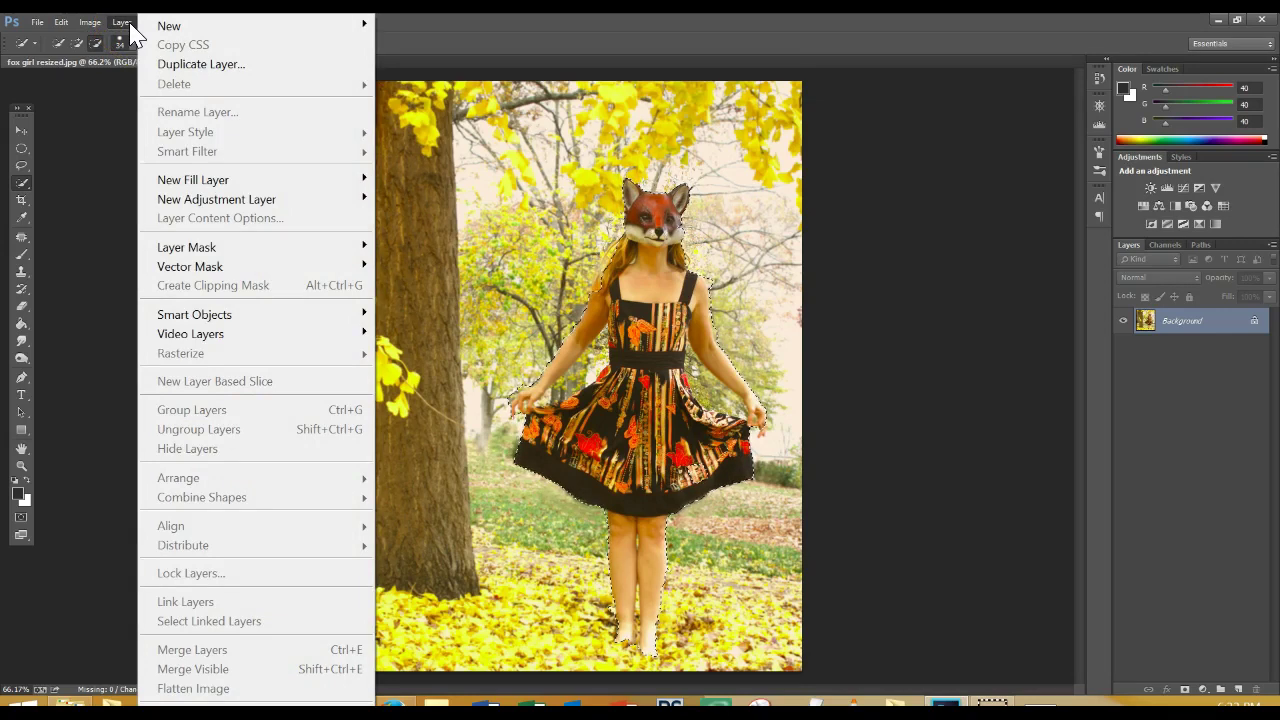
left_click(165, 28)
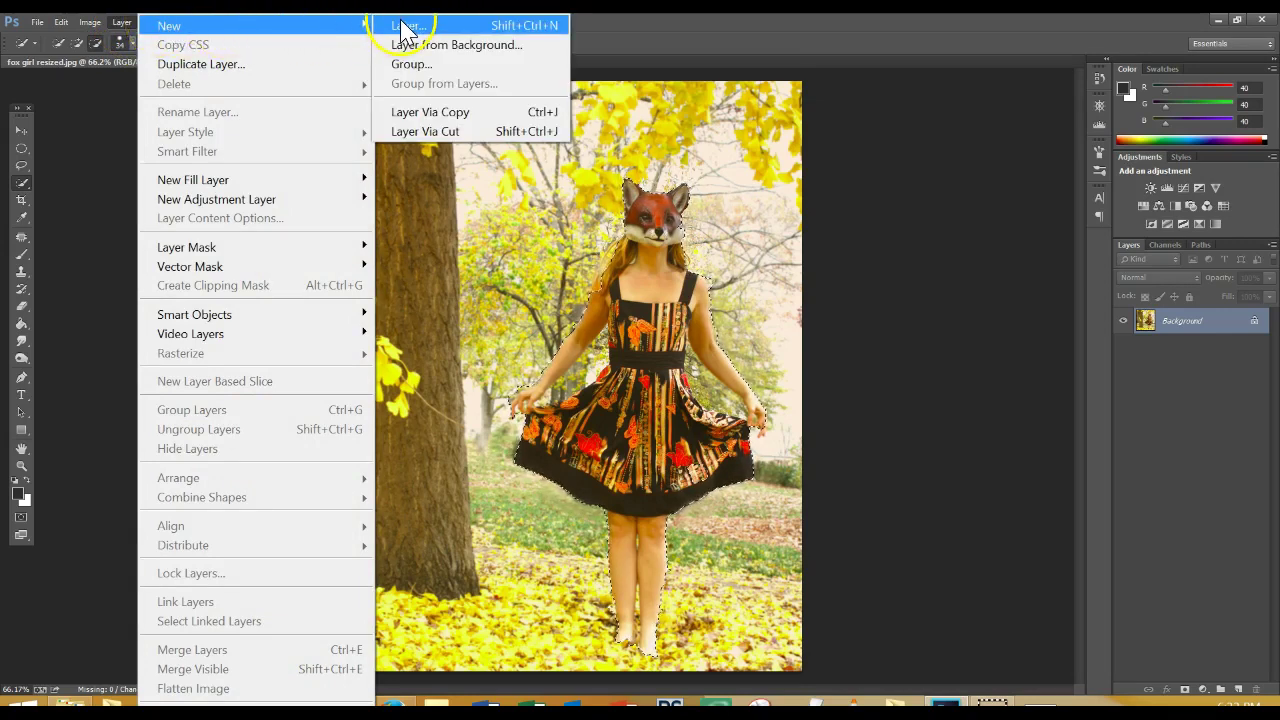
left_click(410, 114)
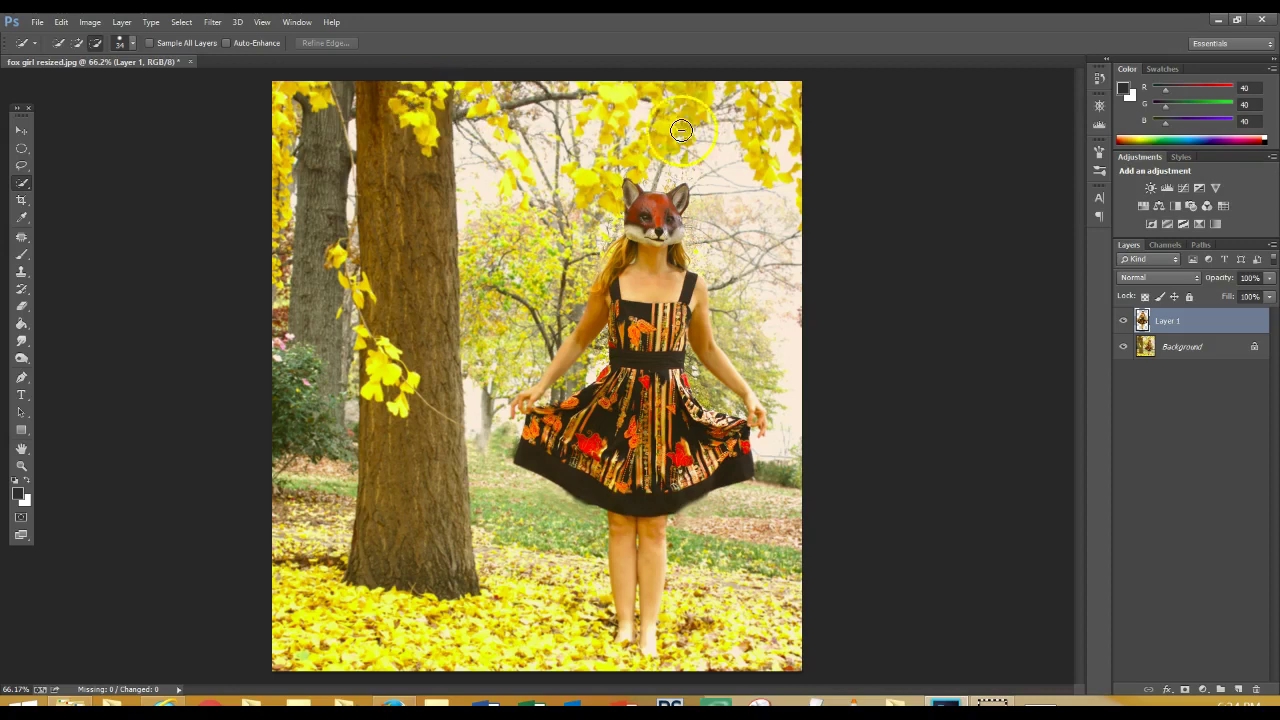
Check the cut-out figure by hiding and restoring the Background layer and Layer 1 in turn
left_click_drag(1141, 318, 1117, 318)
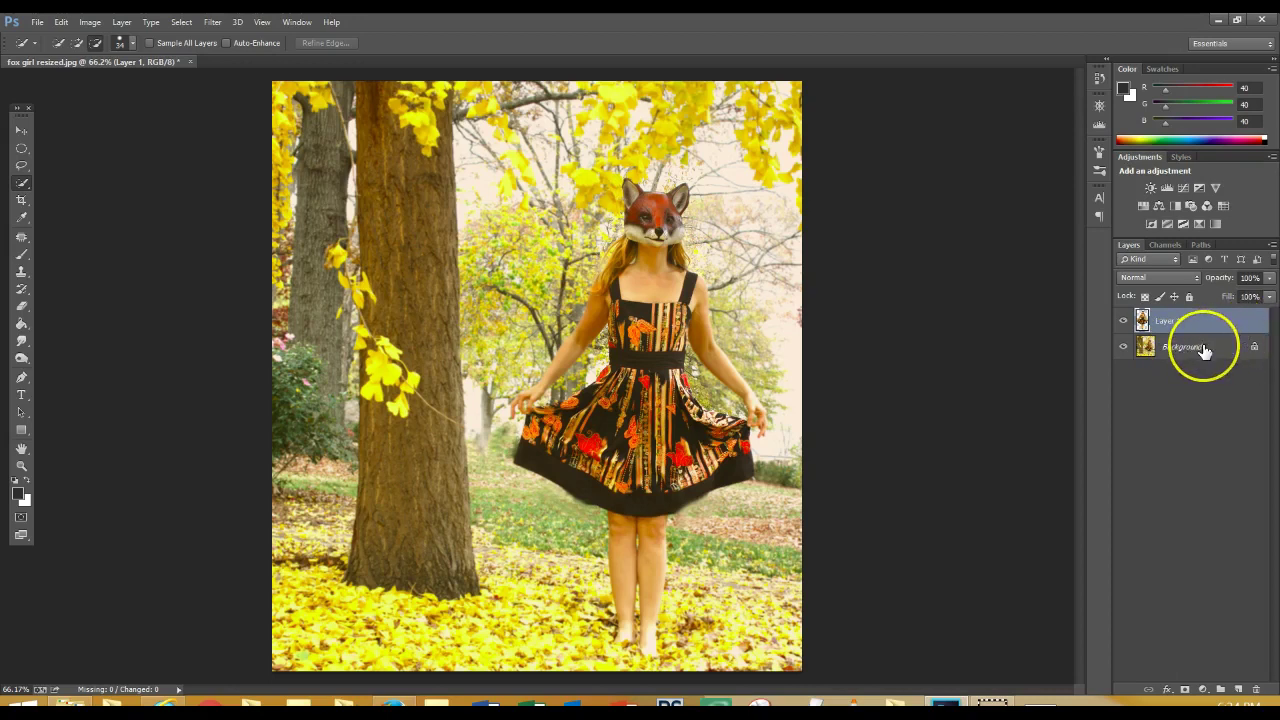
left_click(1166, 323)
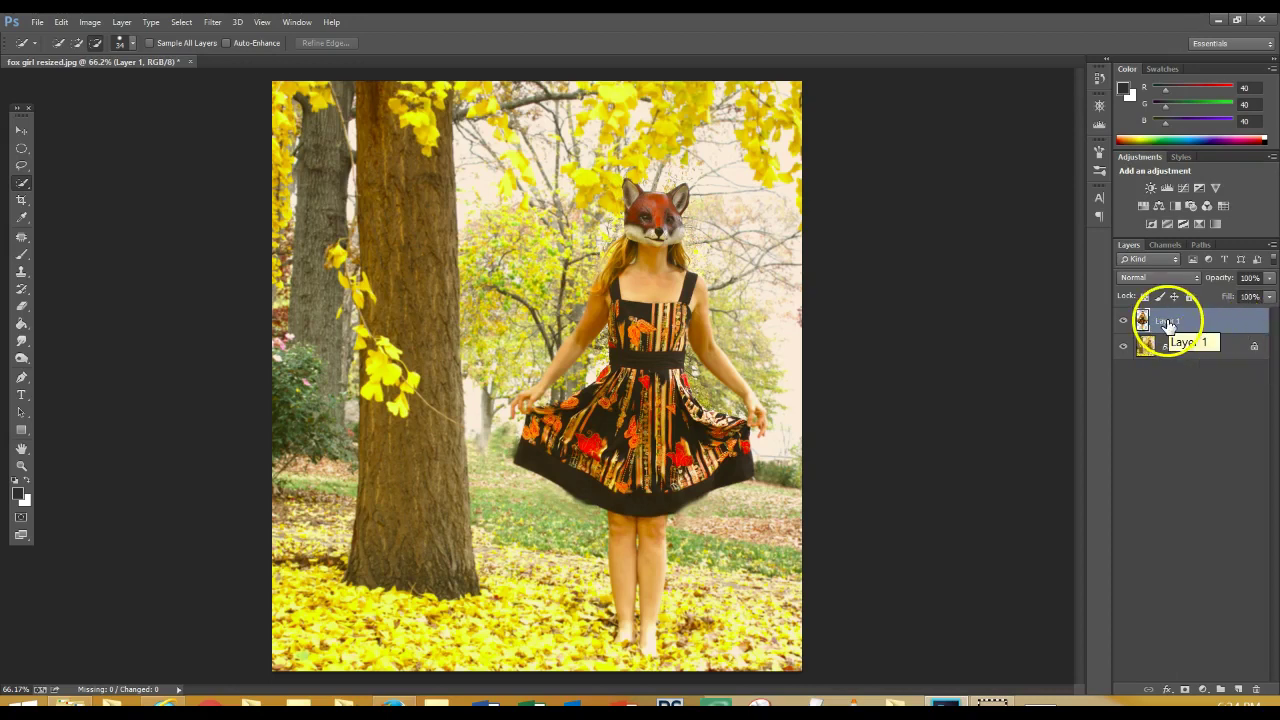
left_click(1123, 348)
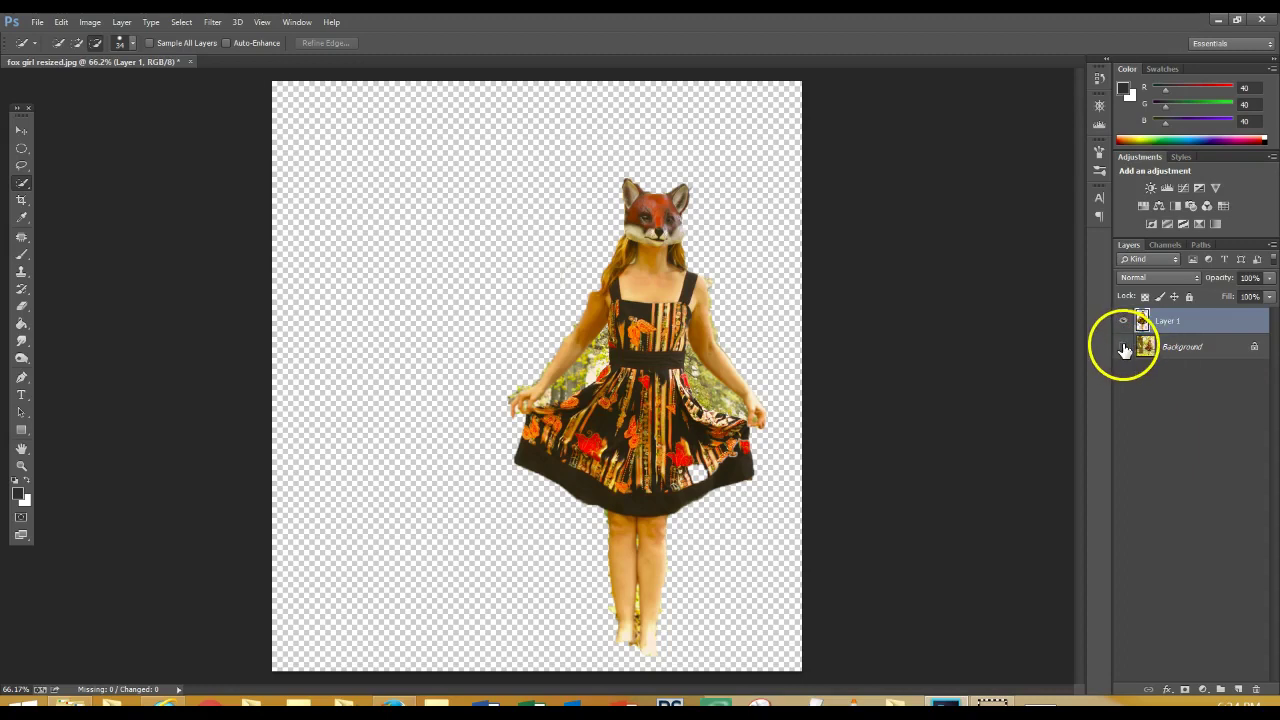
left_click(1123, 347)
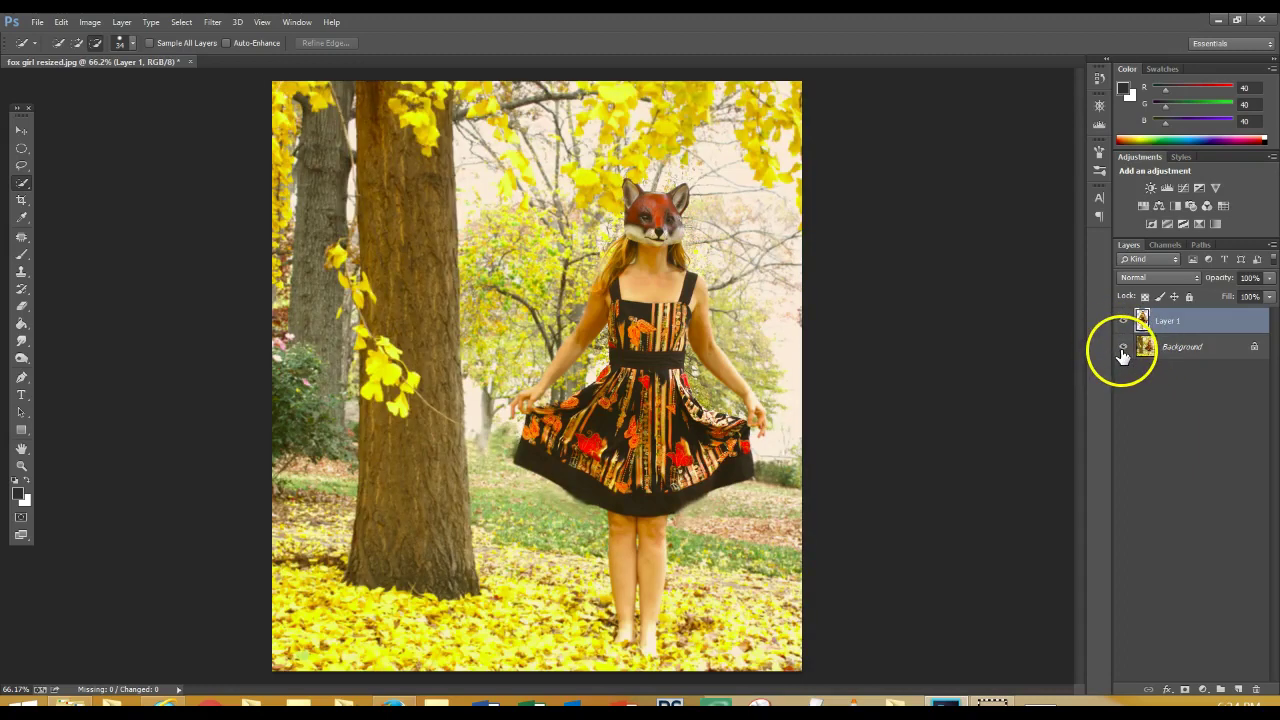
left_click(1123, 321)
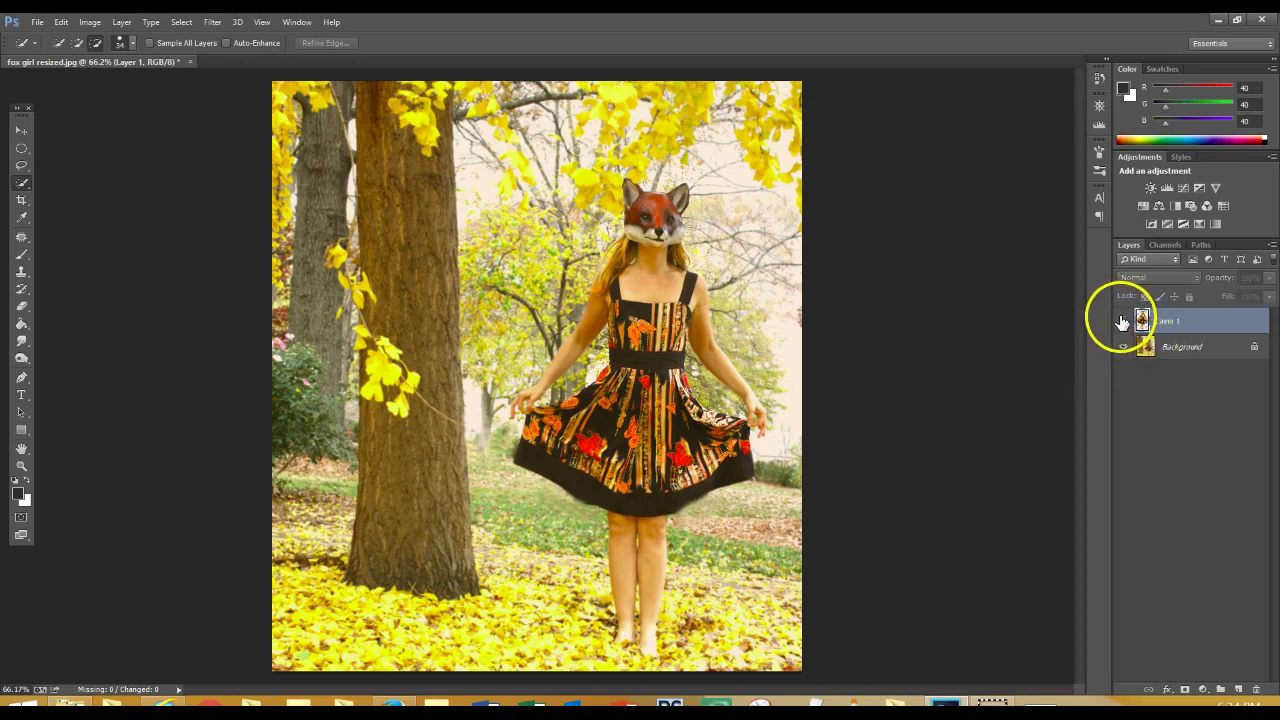
left_click(1123, 321)
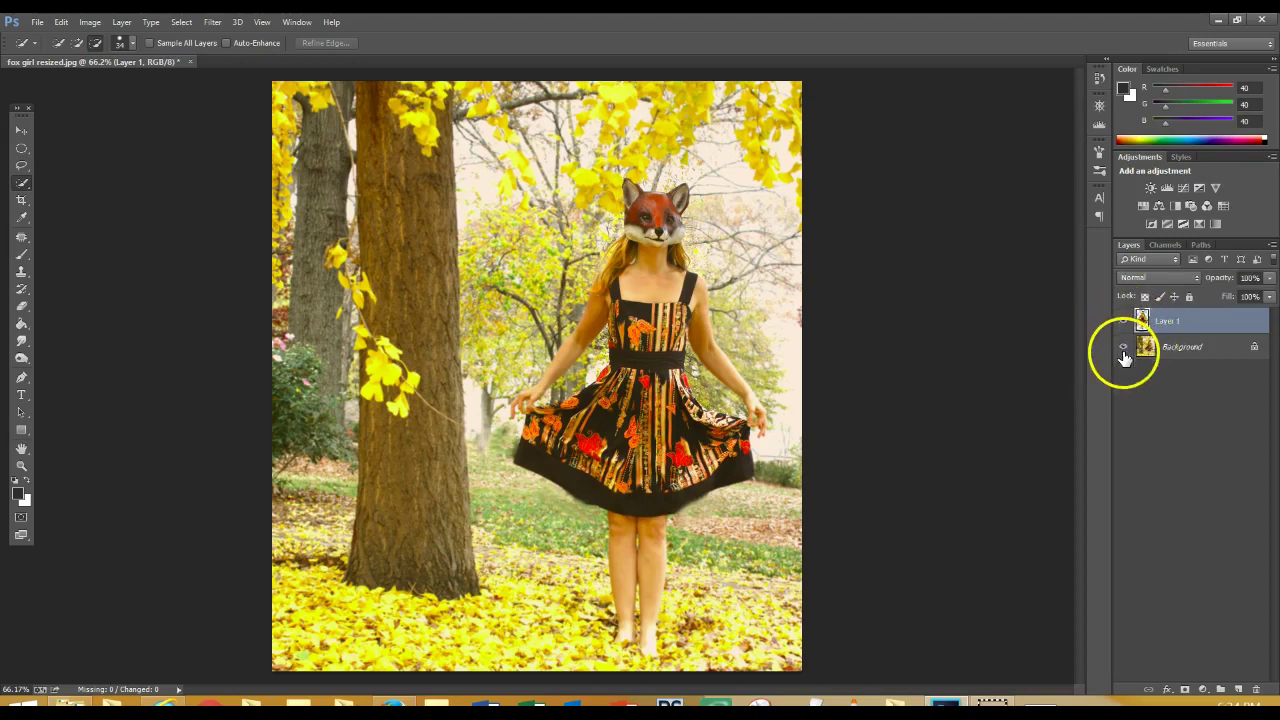
Hide the Background layer and erase leftover scenery beside the arm on Layer 1 with a 34 px Eraser, undoing the stroke that cuts into the arm
left_click(1123, 347)
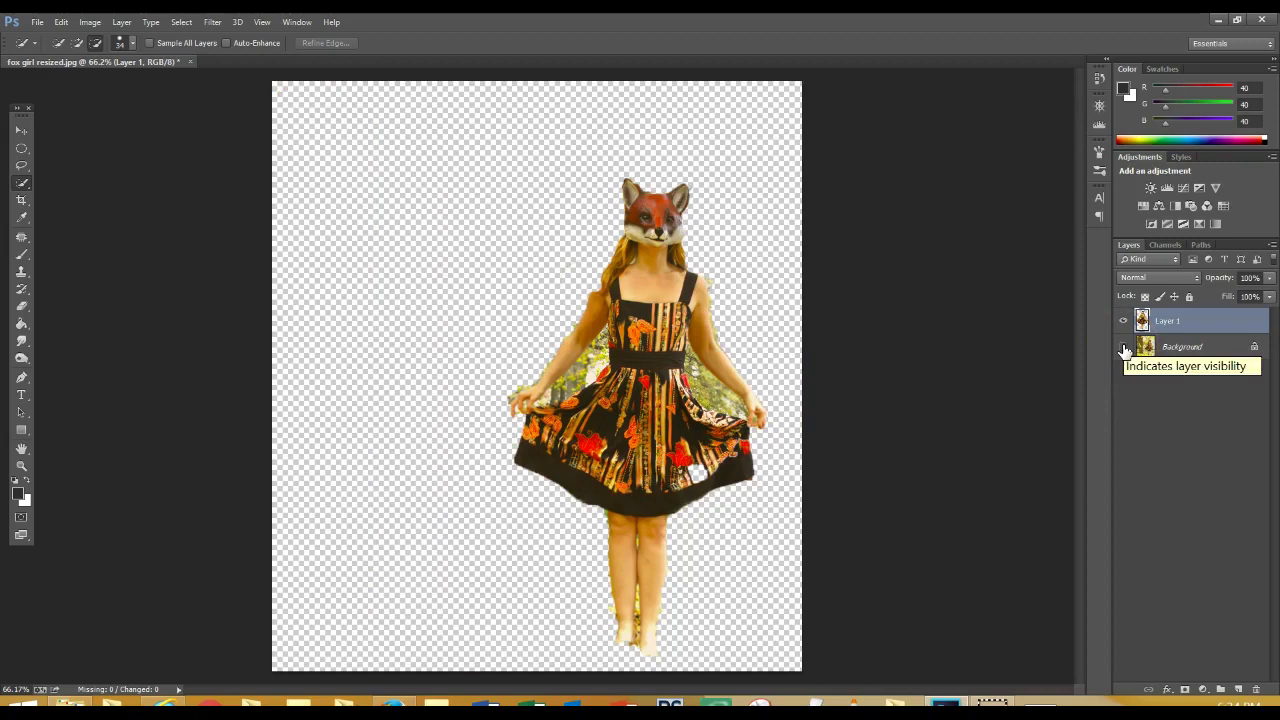
mouse_move(1143, 323)
left_mouse_down()
mouse_move(1143, 309)
mouse_move(1126, 346)
mouse_move(1133, 326)
left_mouse_up()
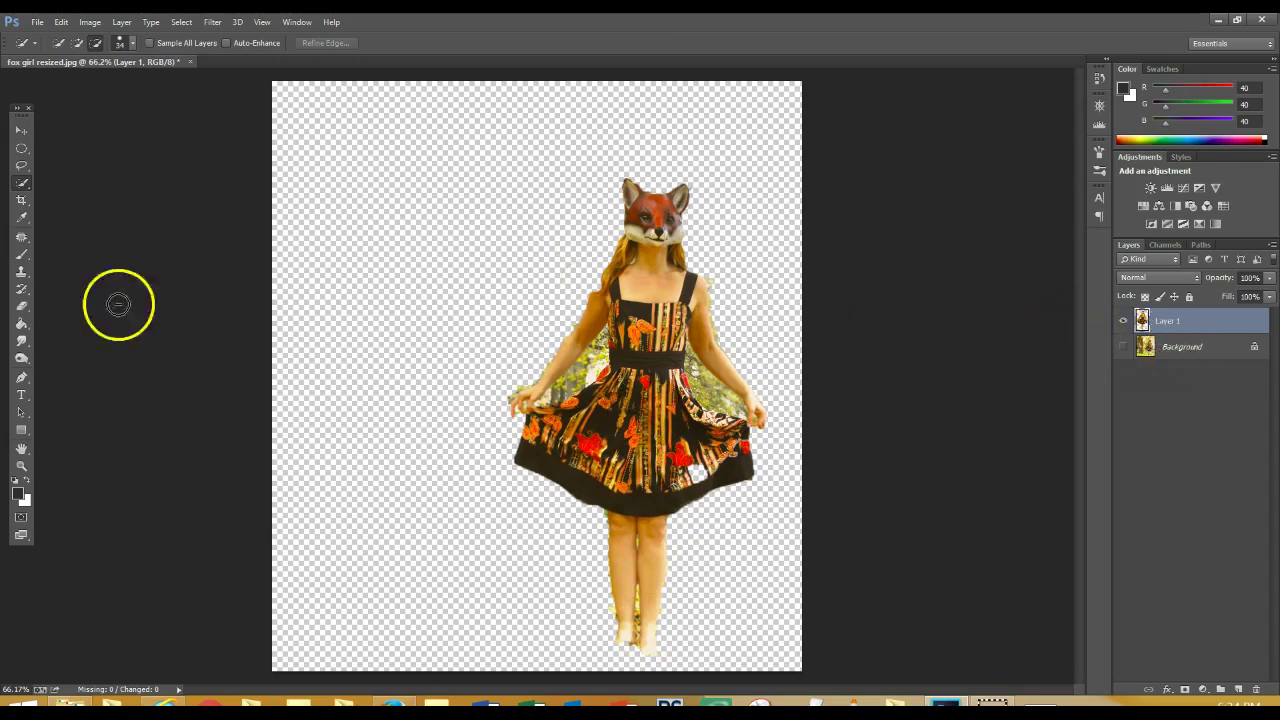
left_click(24, 308)
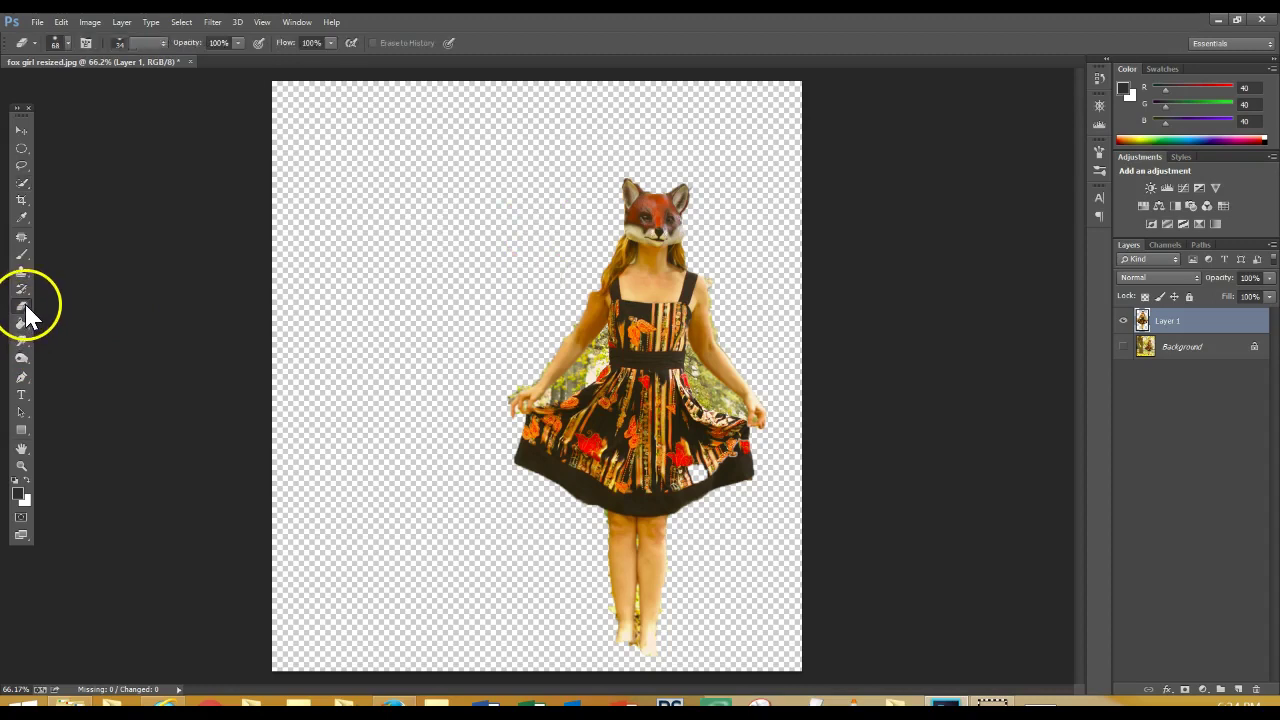
left_click(68, 44)
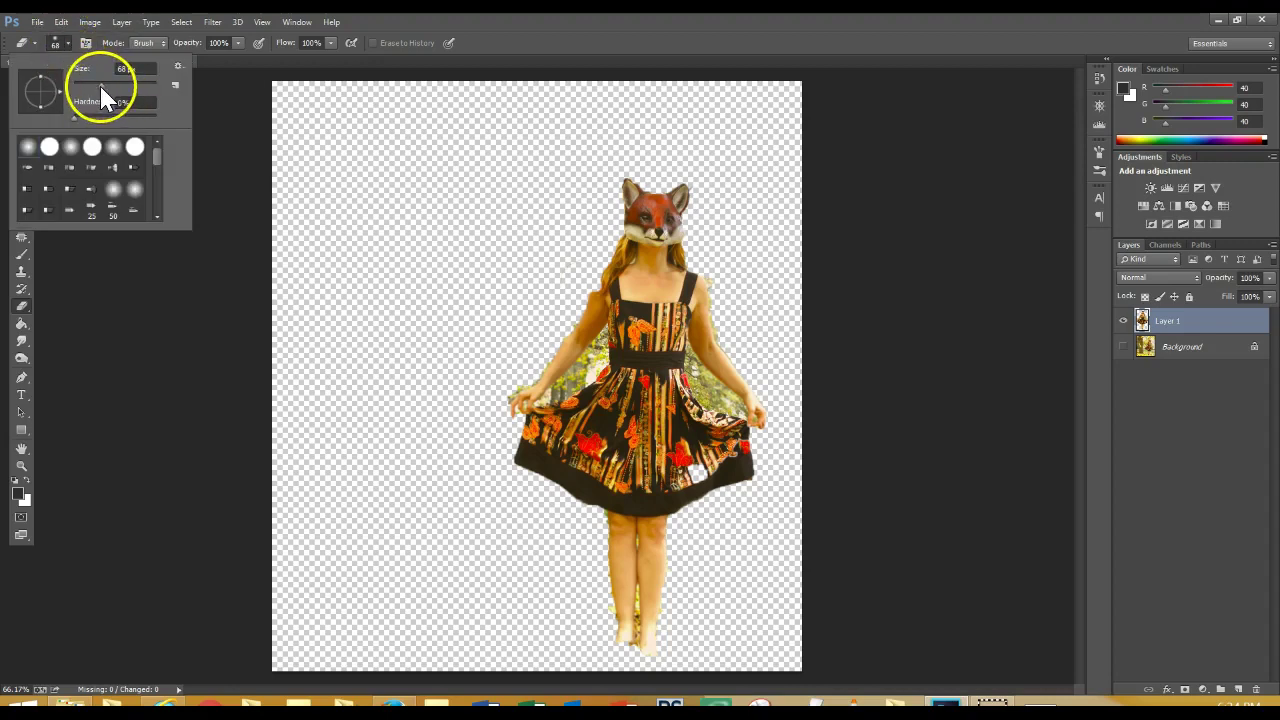
type("34")
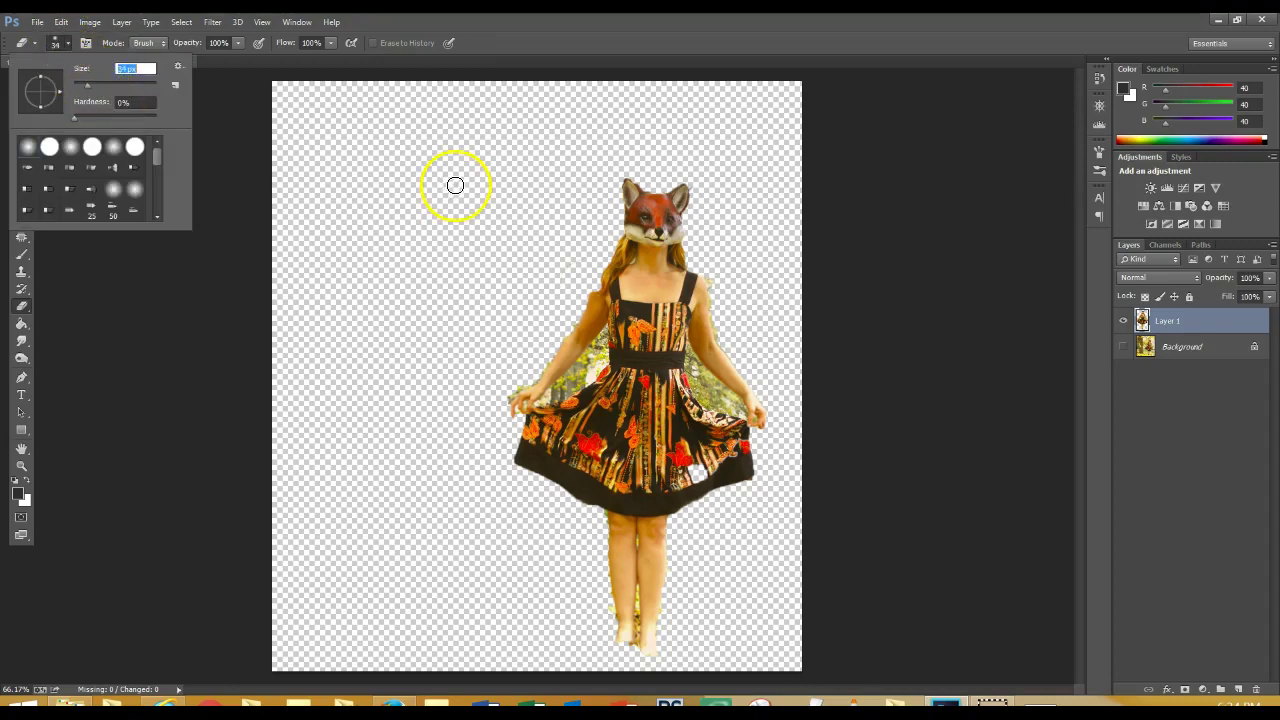
key("Return")
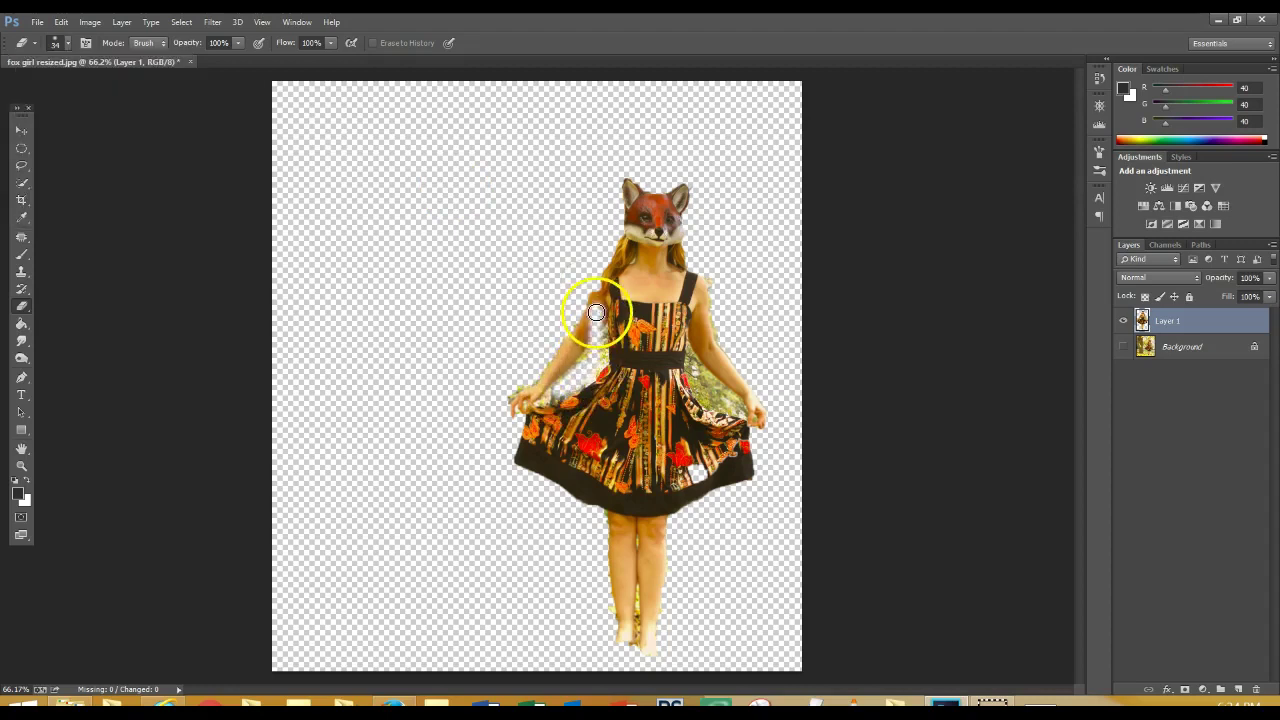
left_click(62, 22)
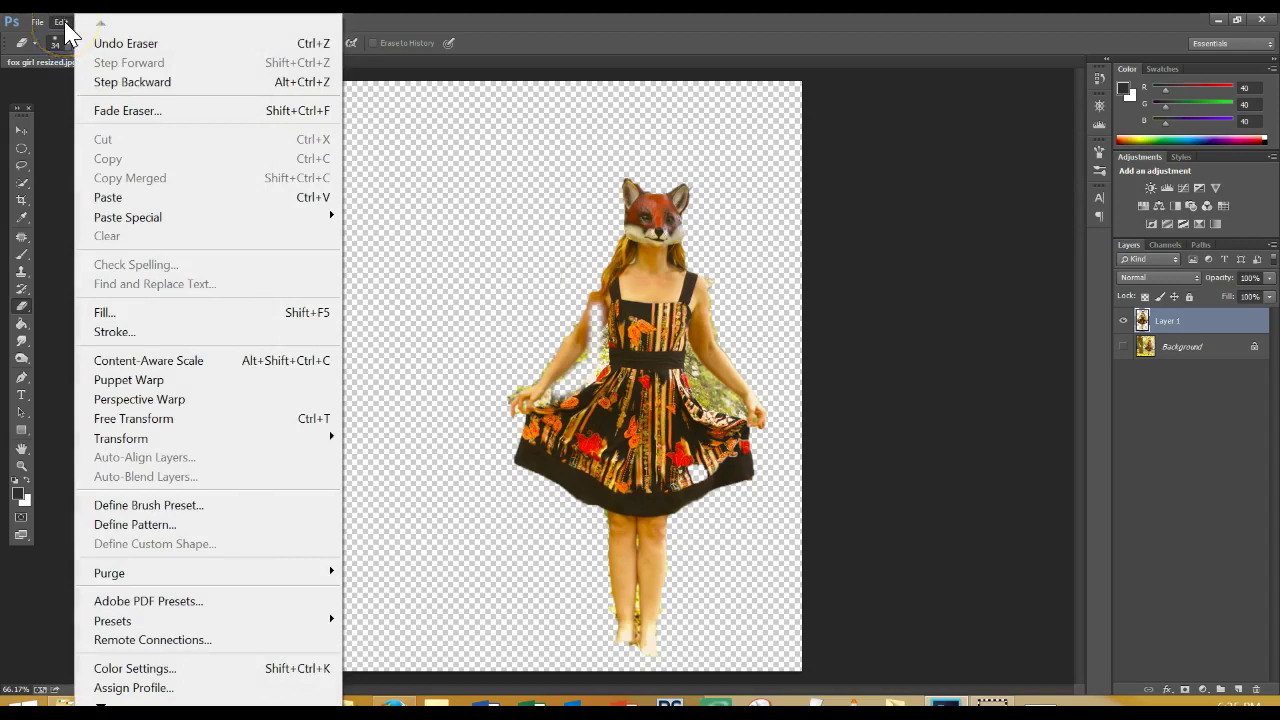
left_click(88, 78)
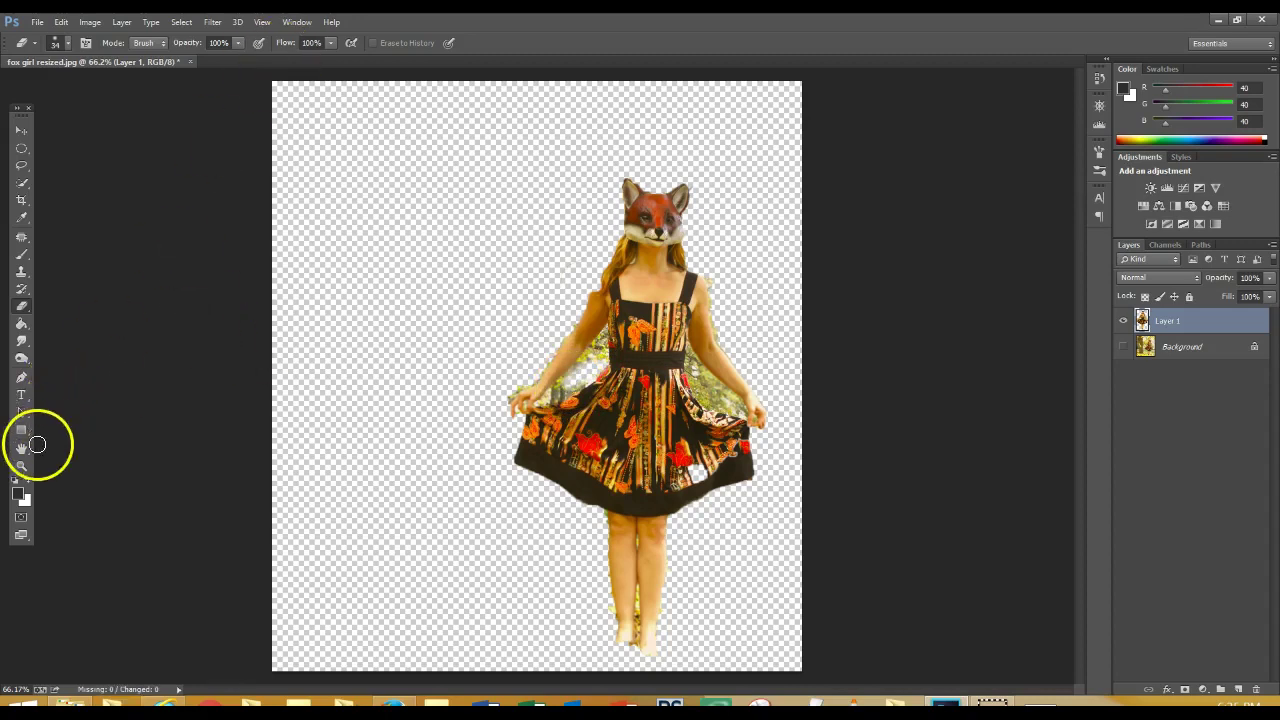
Reduce the Eraser to 19 px and erase more of the leftover background between the arm and the waist at 100% zoom
left_click(21, 466)
left_click(538, 385, "alt")
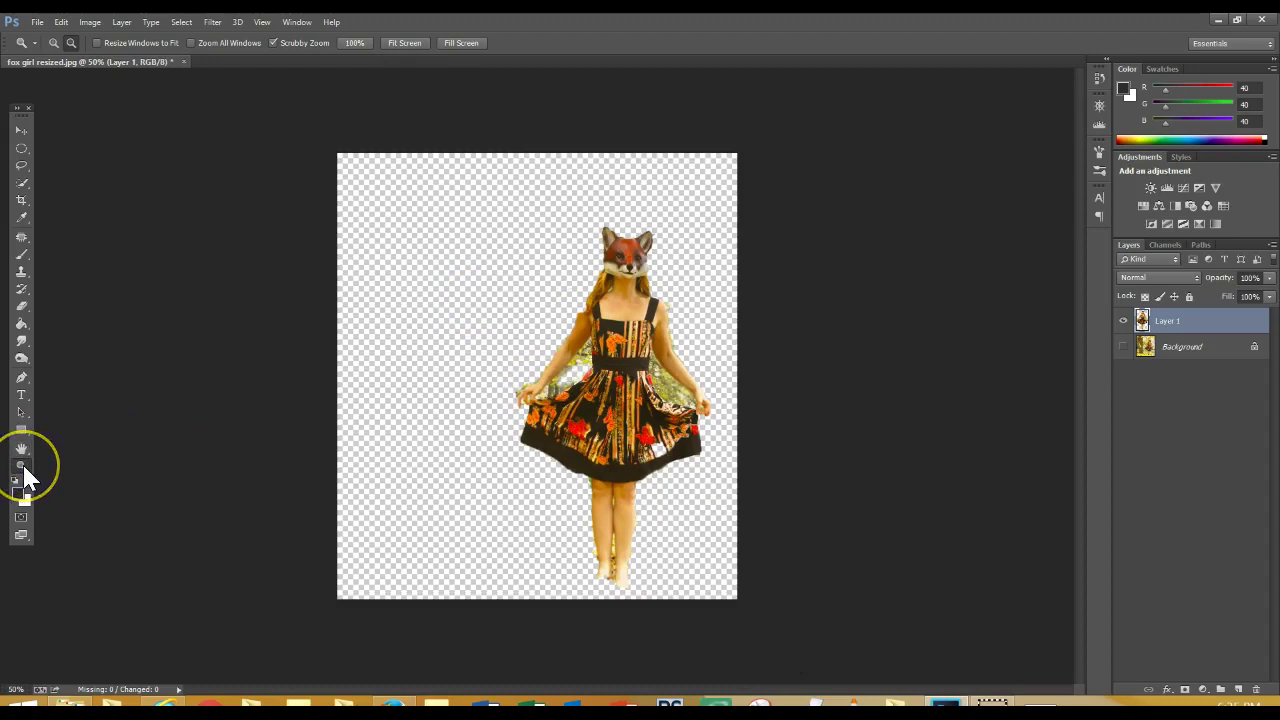
left_click(31, 464)
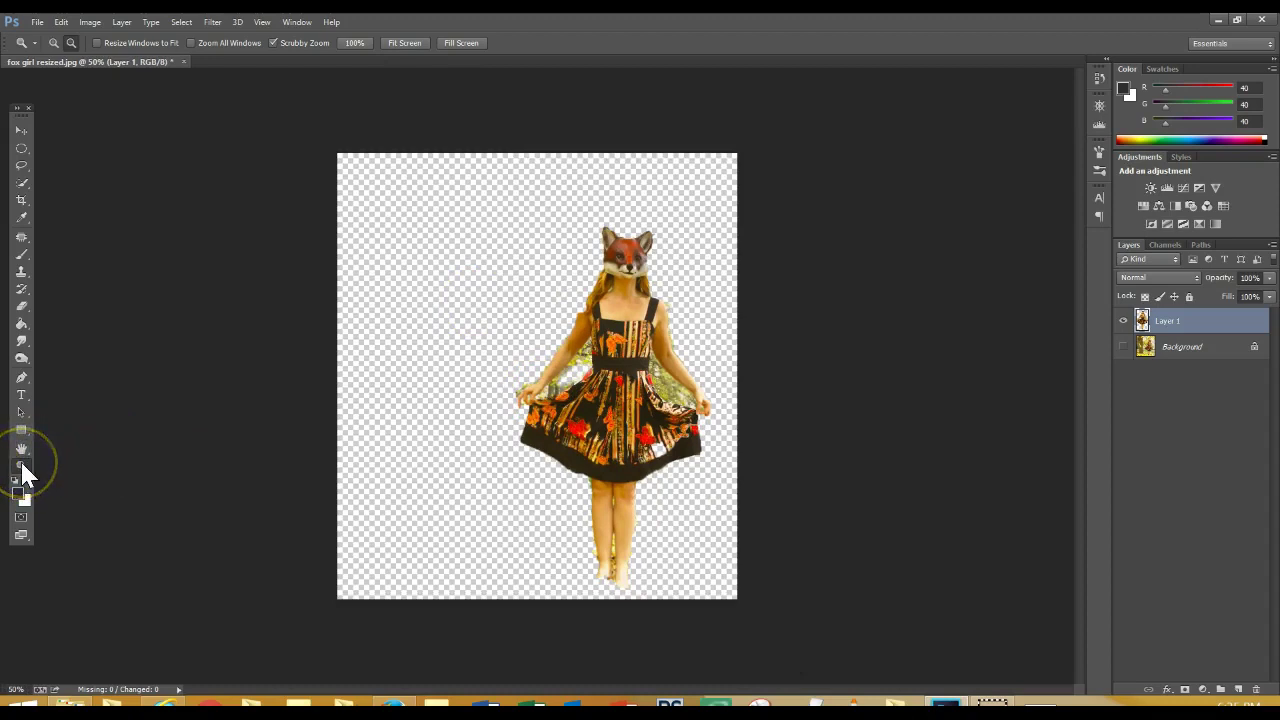
left_click(454, 420)
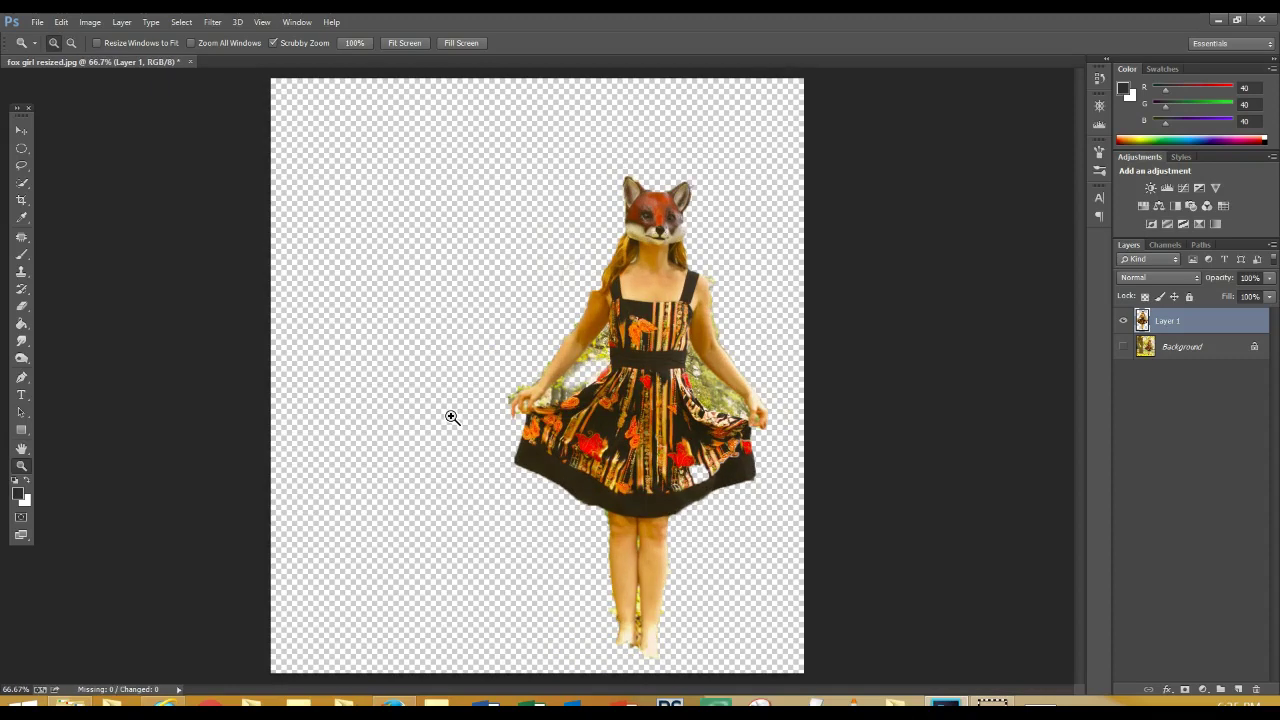
left_click(452, 417)
left_click(646, 257, "alt")
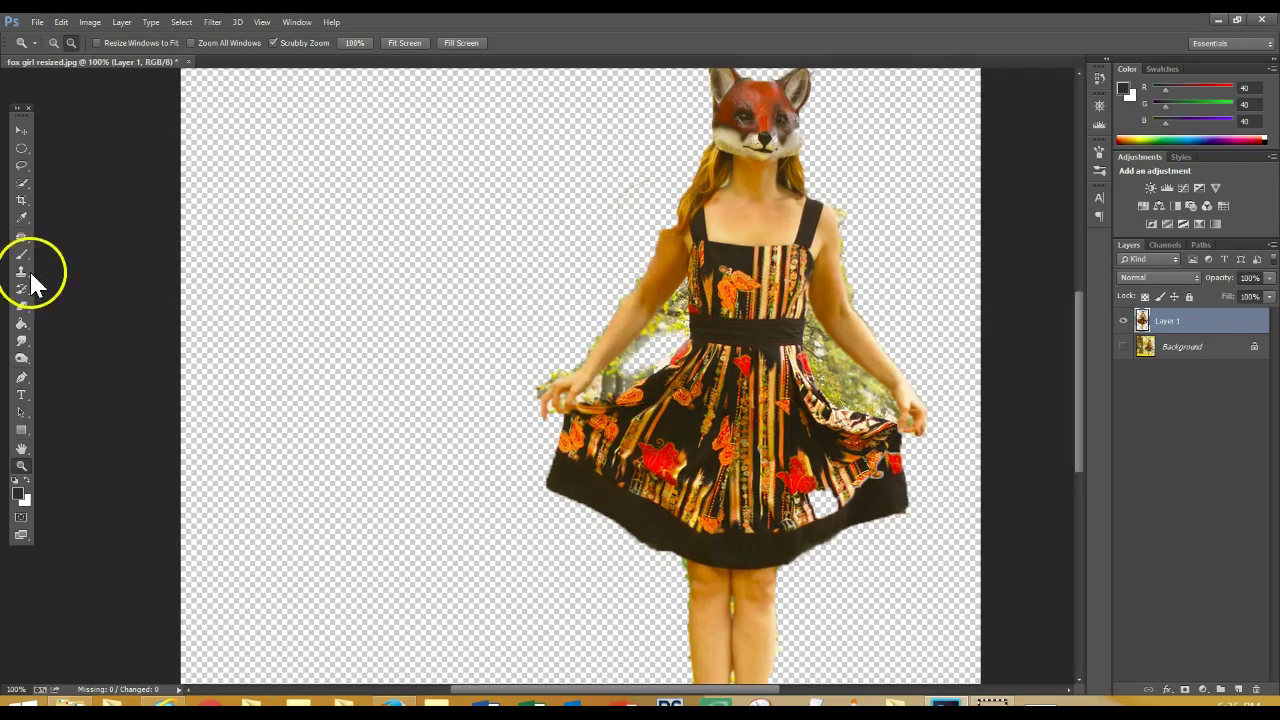
left_click(24, 308)
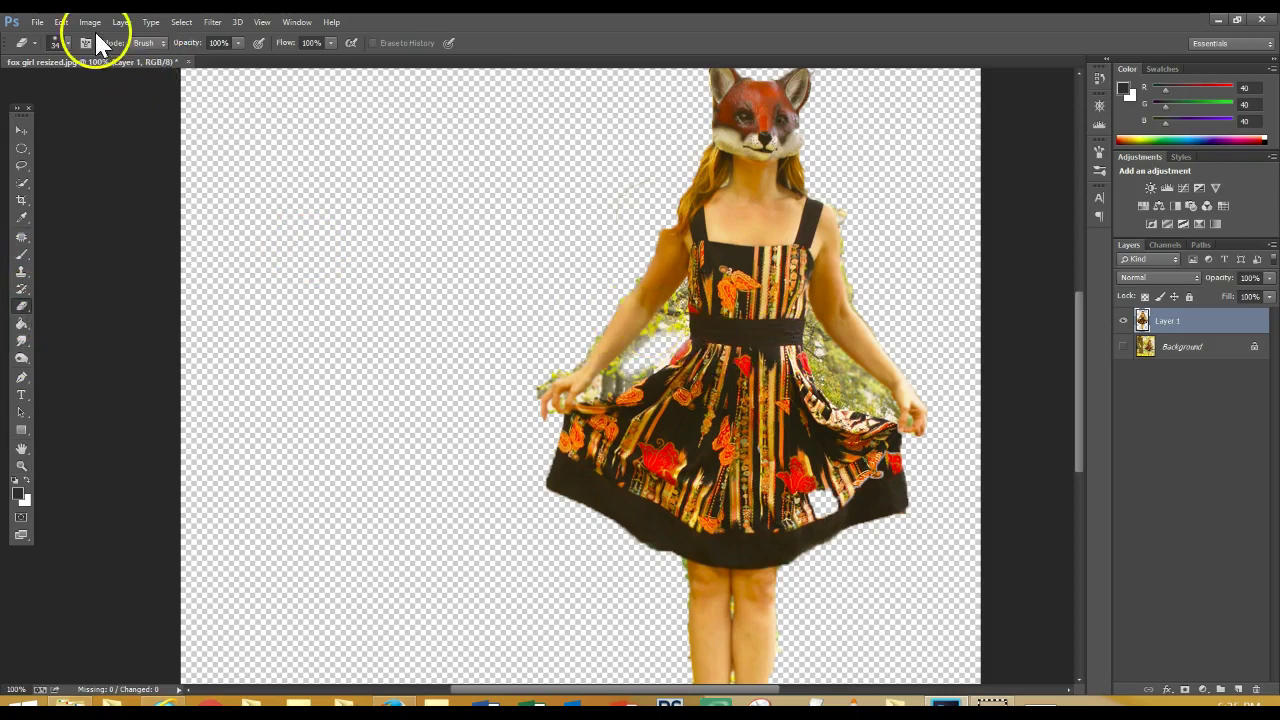
left_click(66, 44)
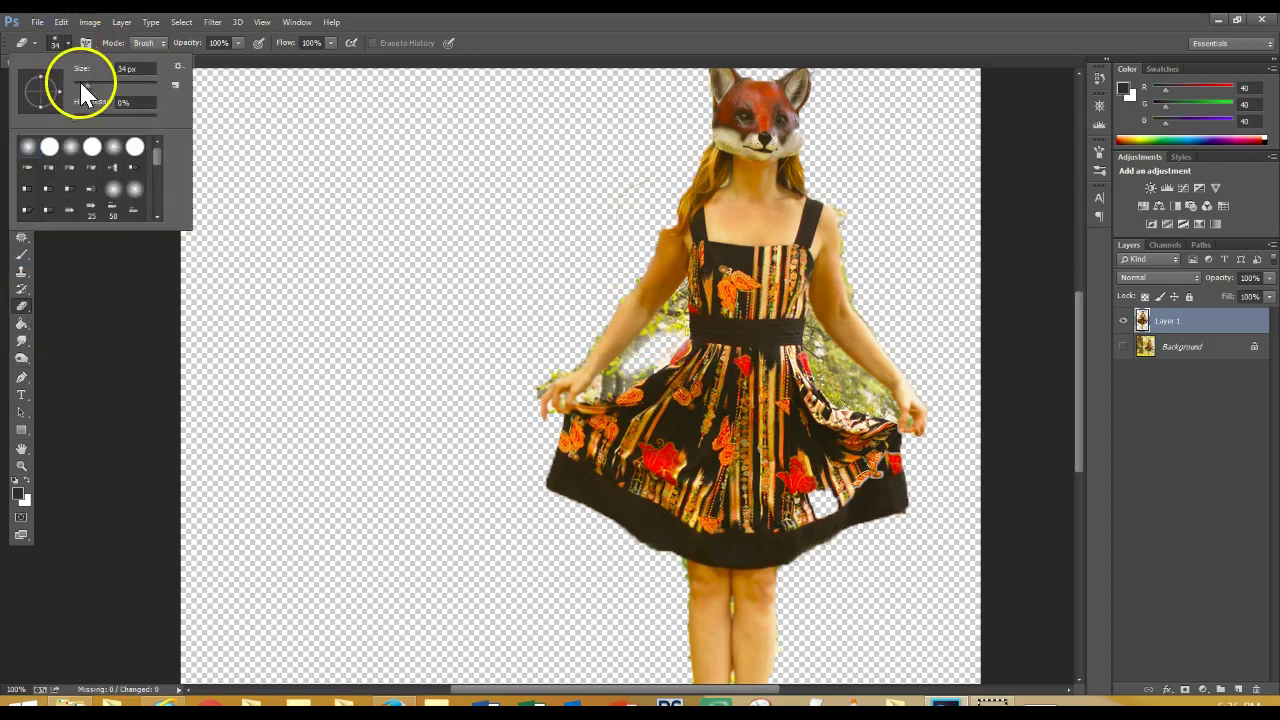
left_click_drag(84, 80, 80, 80)
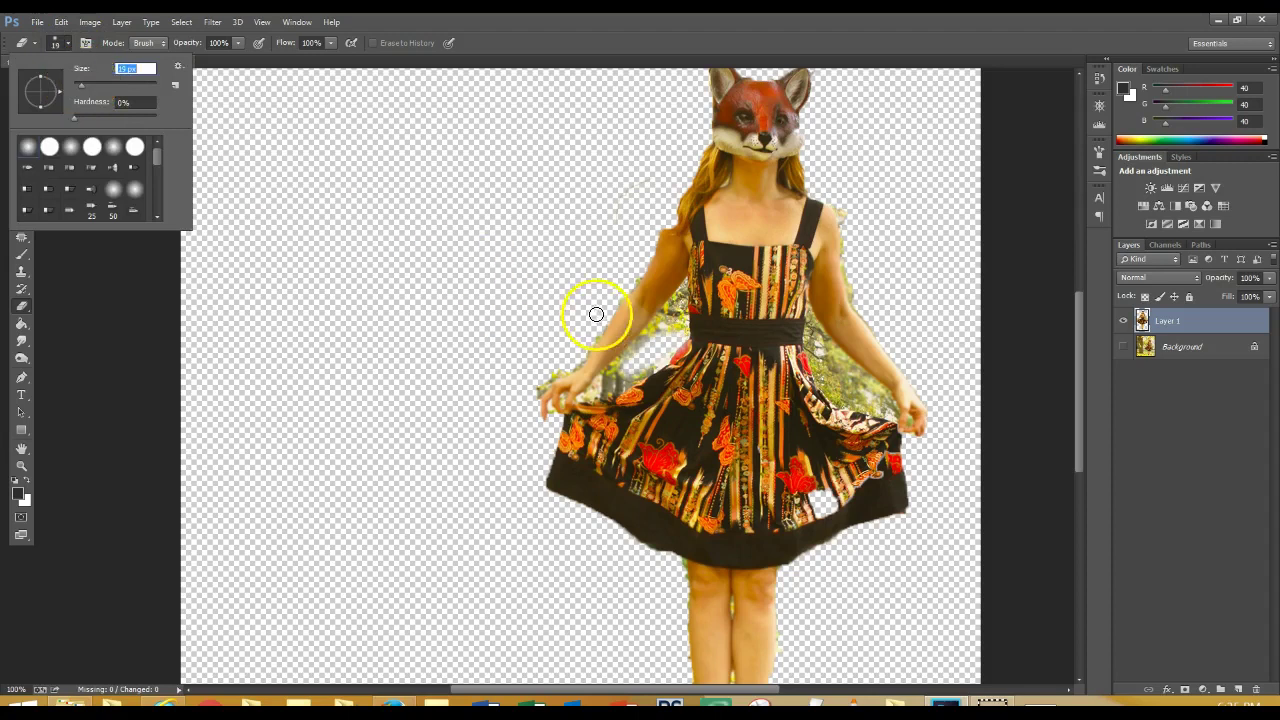
left_click(653, 336)
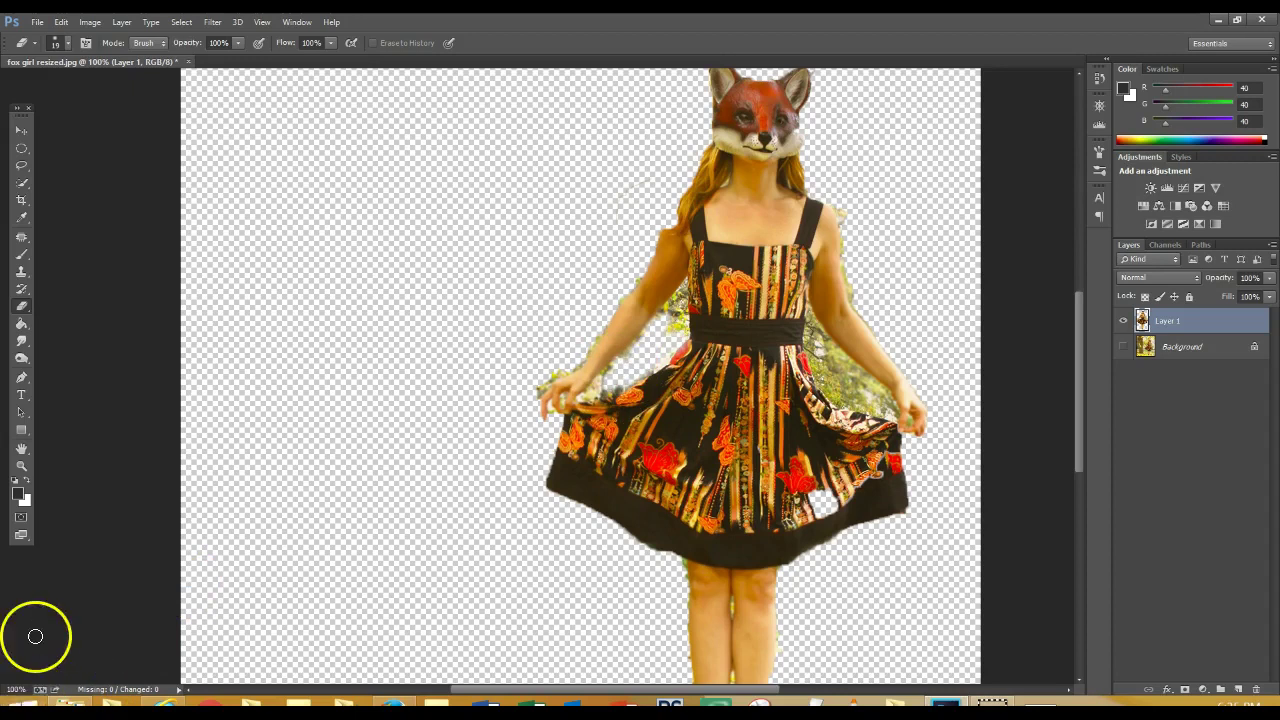
Move the cut-out figure toward the left side of the canvas with the Move tool and fit the whole image on screen
key("v")
key("ctrl+0")
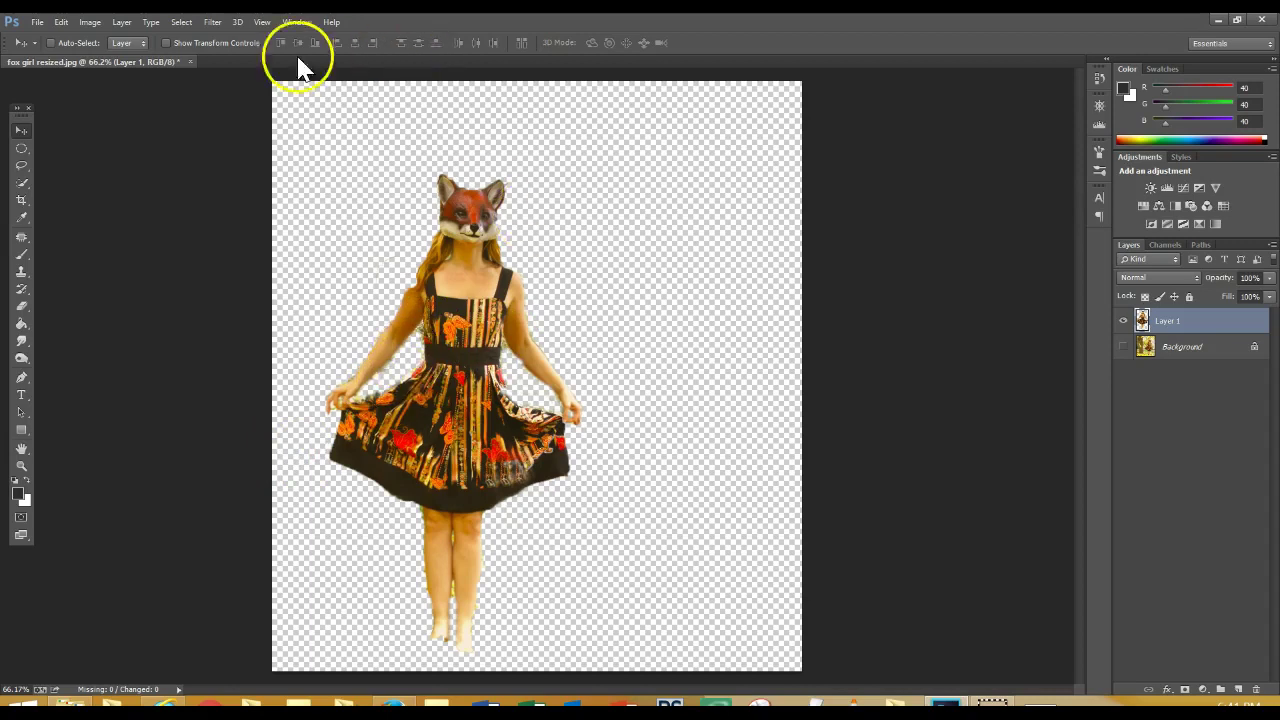
left_click(266, 27)
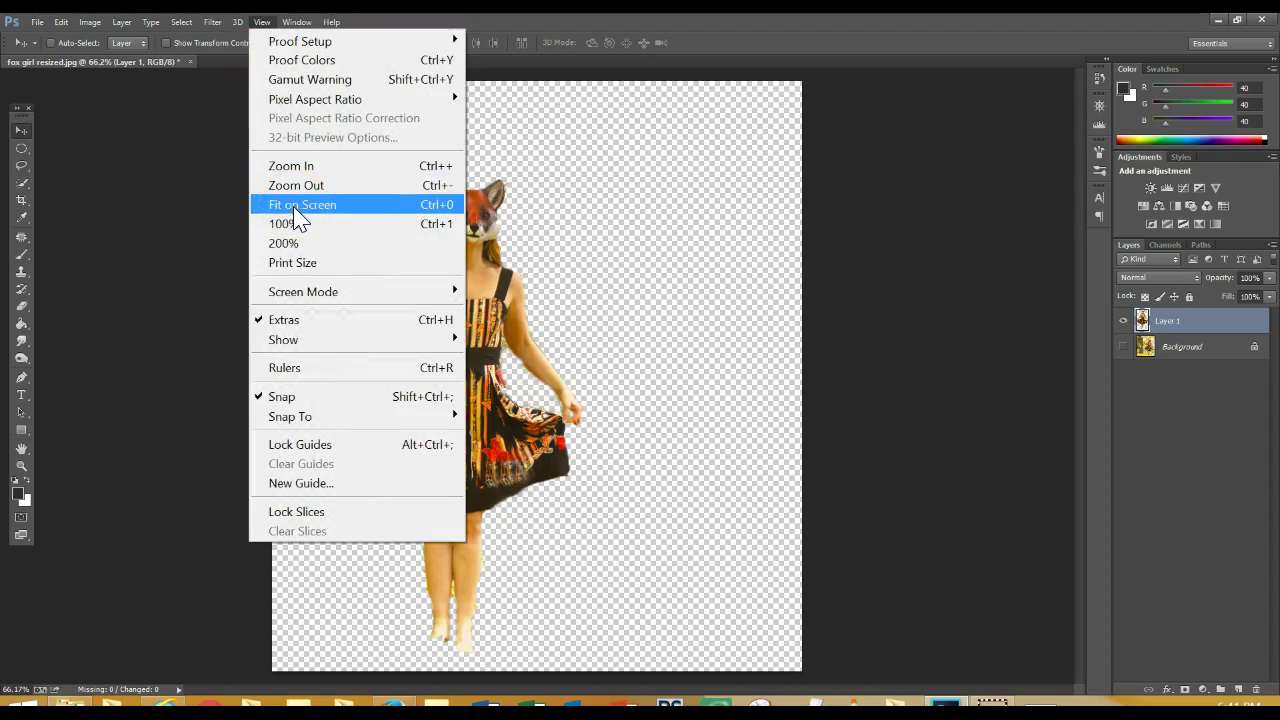
left_click(294, 208)
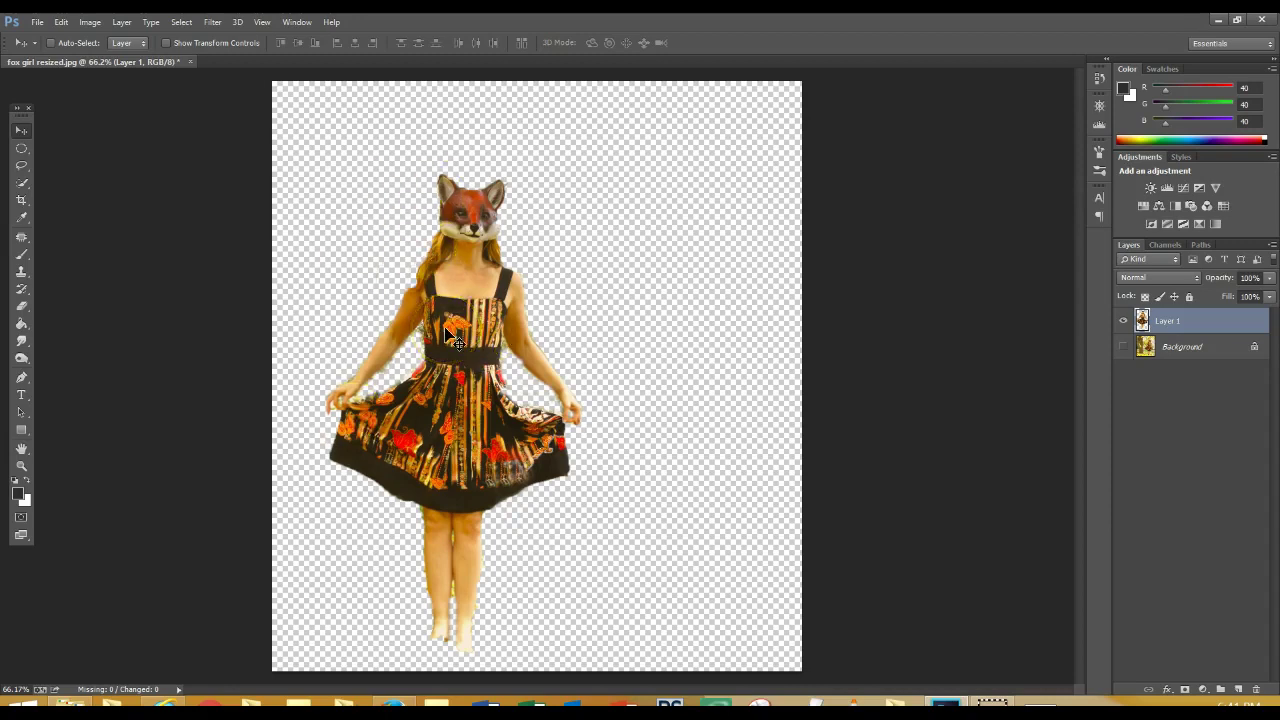
Create a new document 8 inches wide and 8 inches high with a resolution of 150 pixels/inch and a white background
left_click(37, 22)
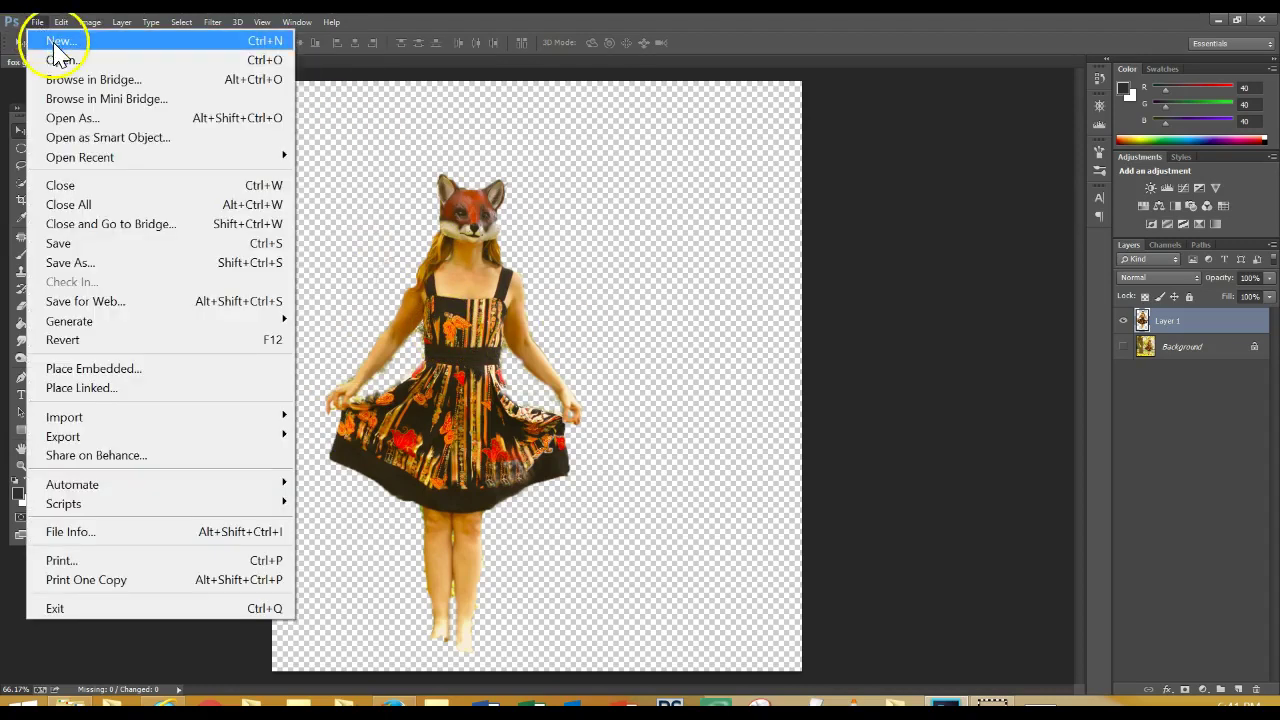
left_click(56, 44)
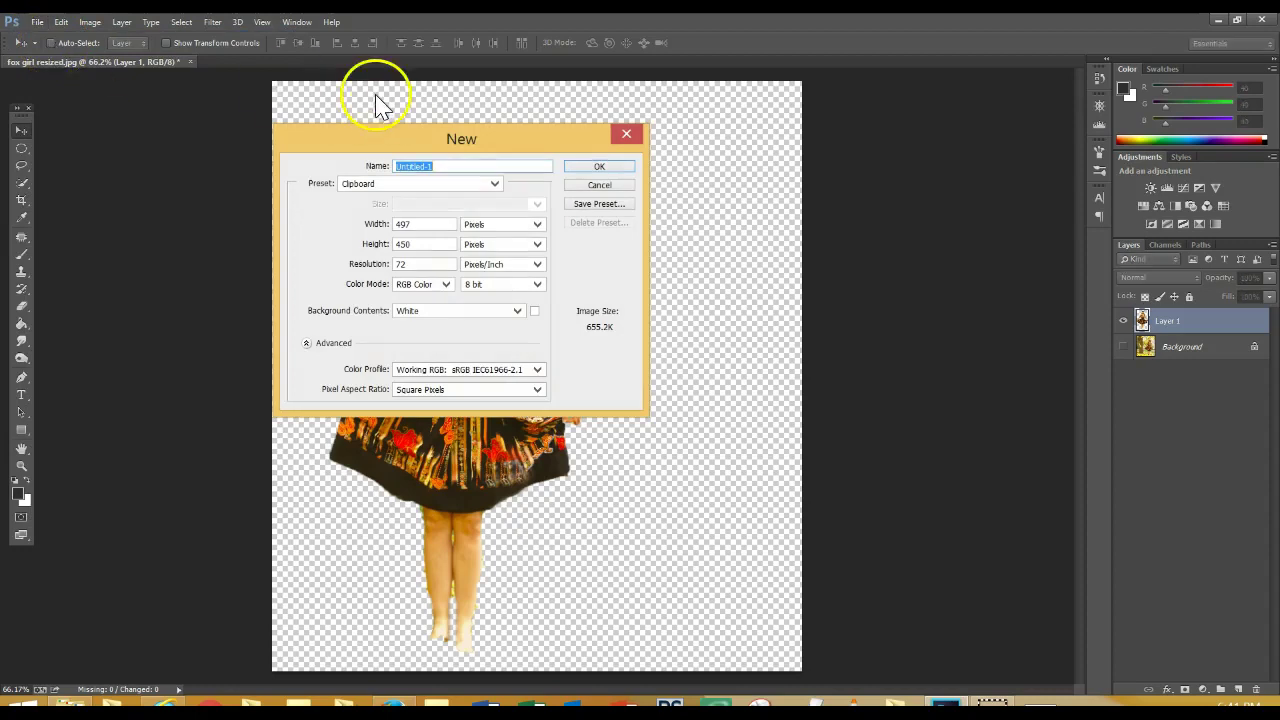
left_click(537, 228)
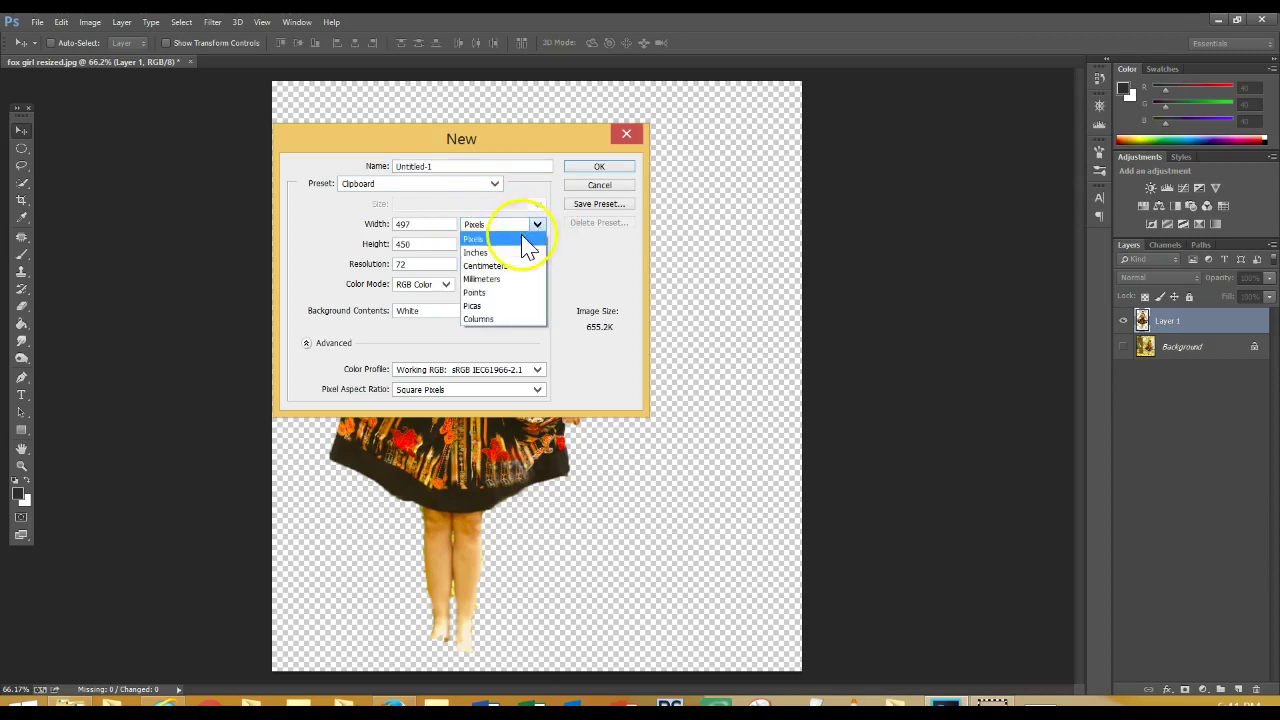
left_click(511, 253)
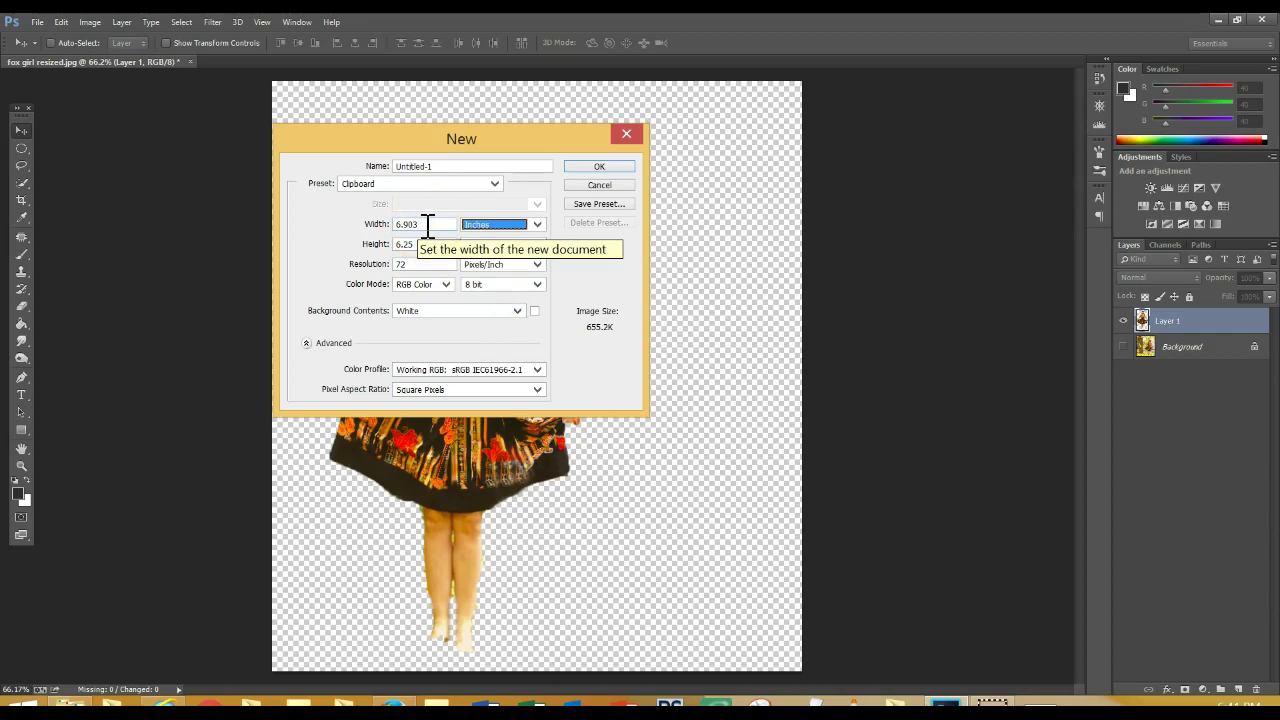
left_click_drag(436, 224, 383, 226)
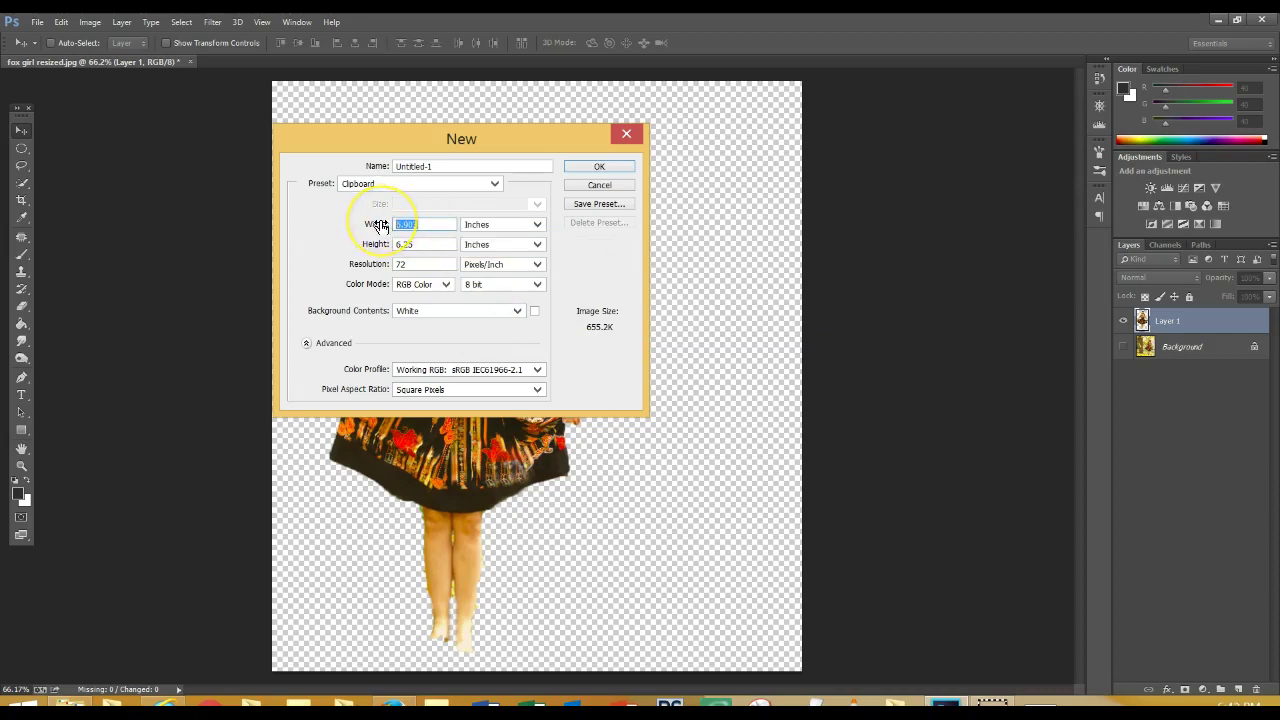
type("8")
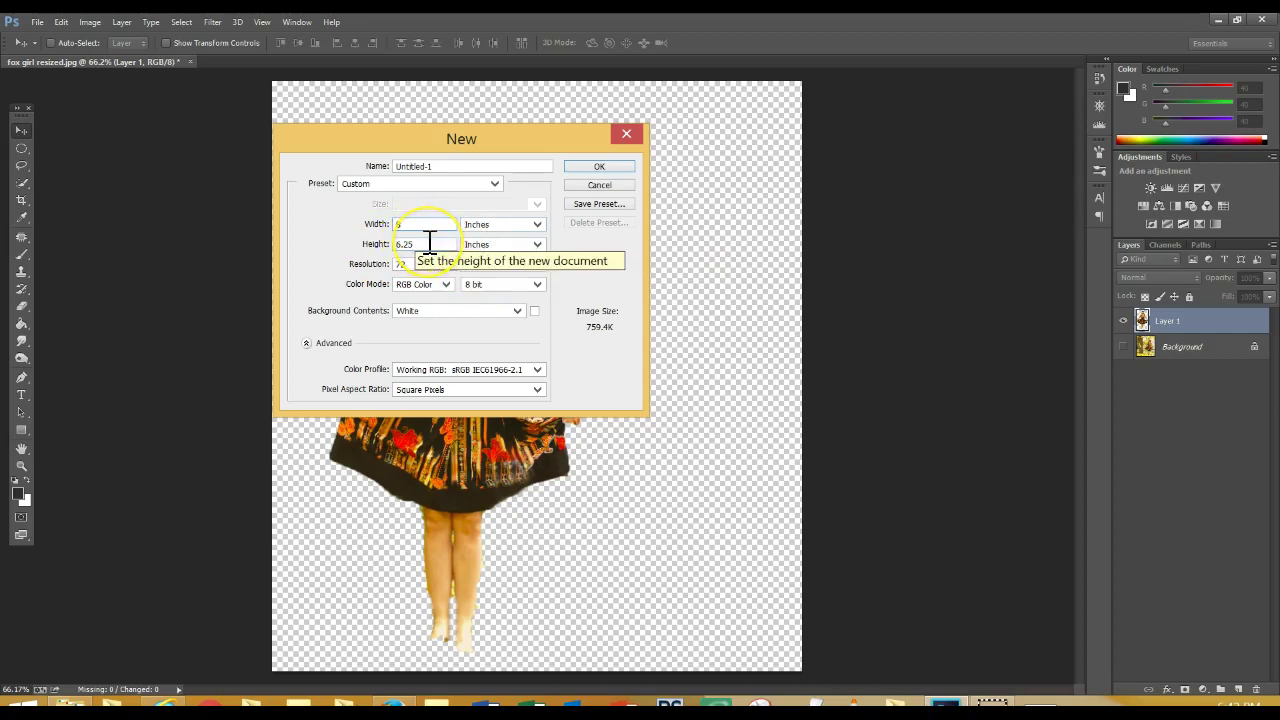
left_click_drag(429, 244, 390, 244)
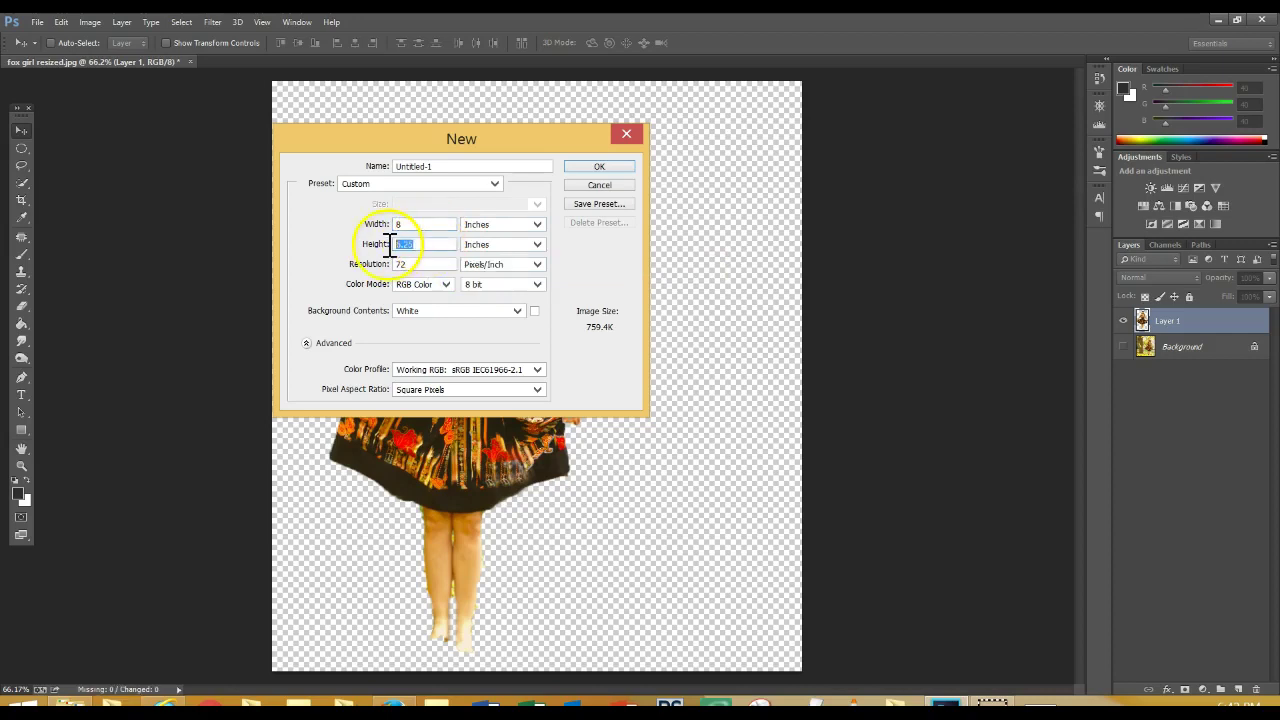
type("8")
left_click(376, 266)
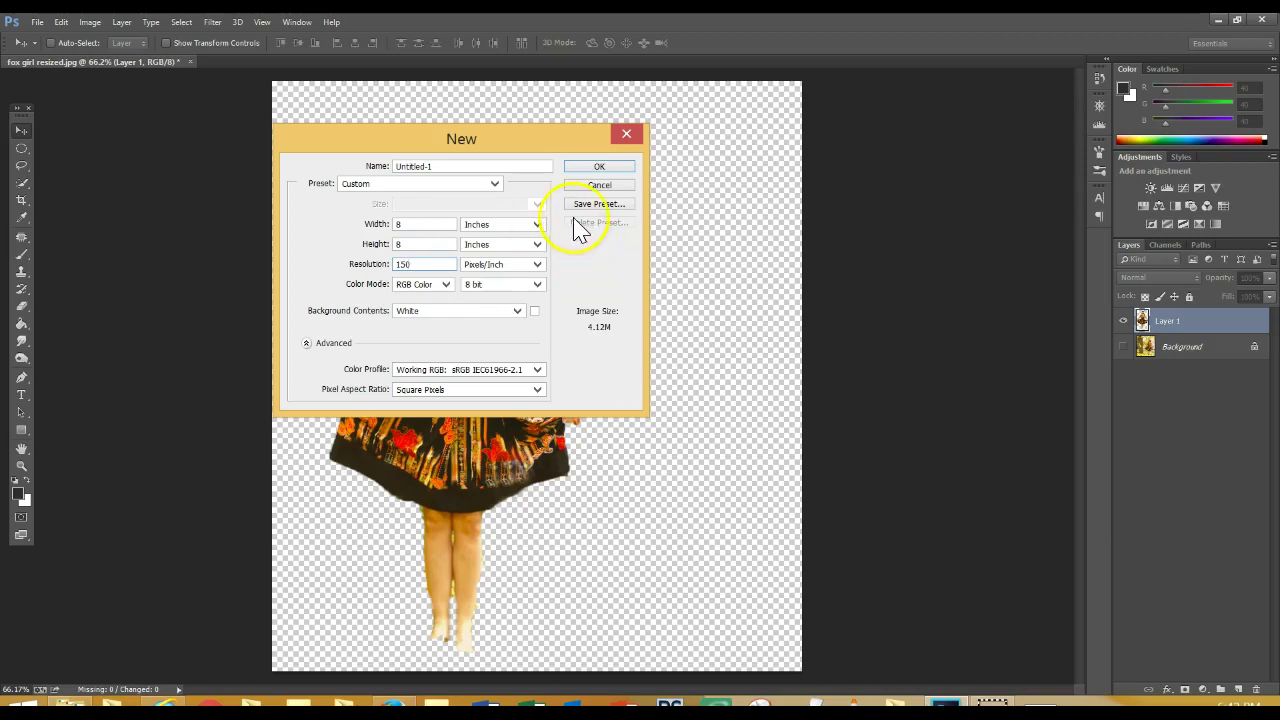
left_click(600, 167)
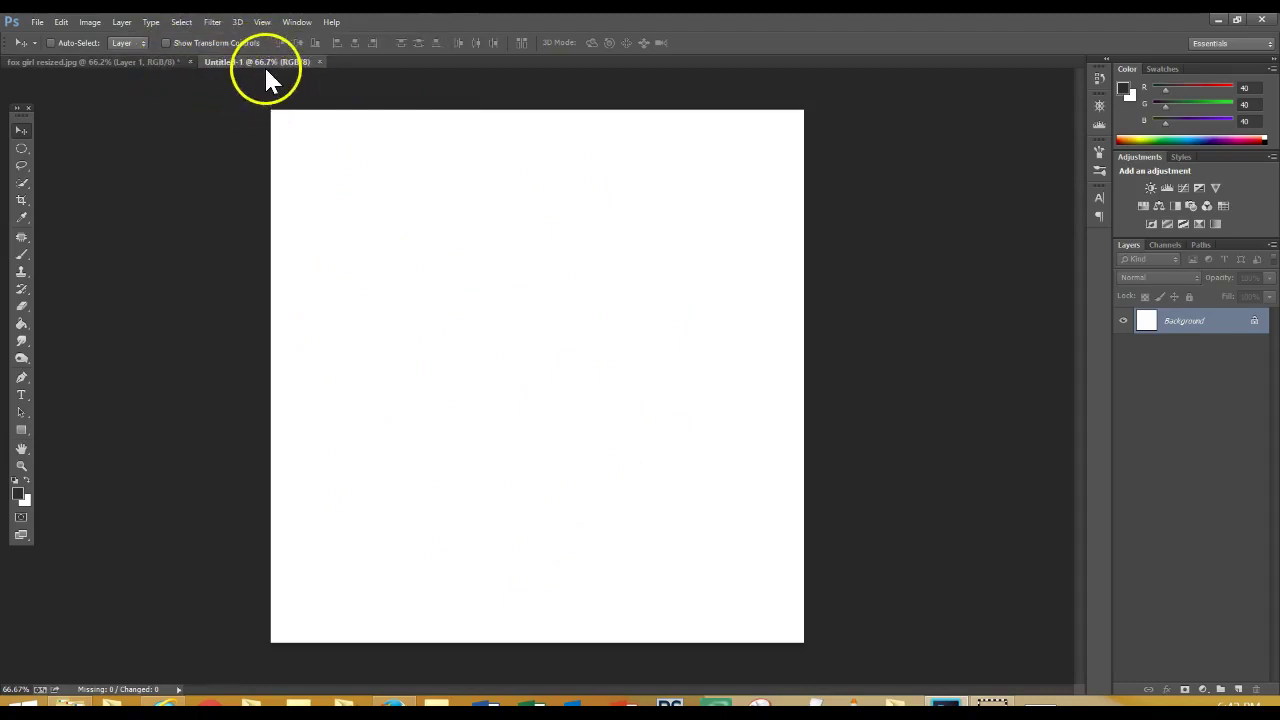
Switch between the fox girl document and the new blank document to compare them, ending on the blank one
left_click(141, 62)
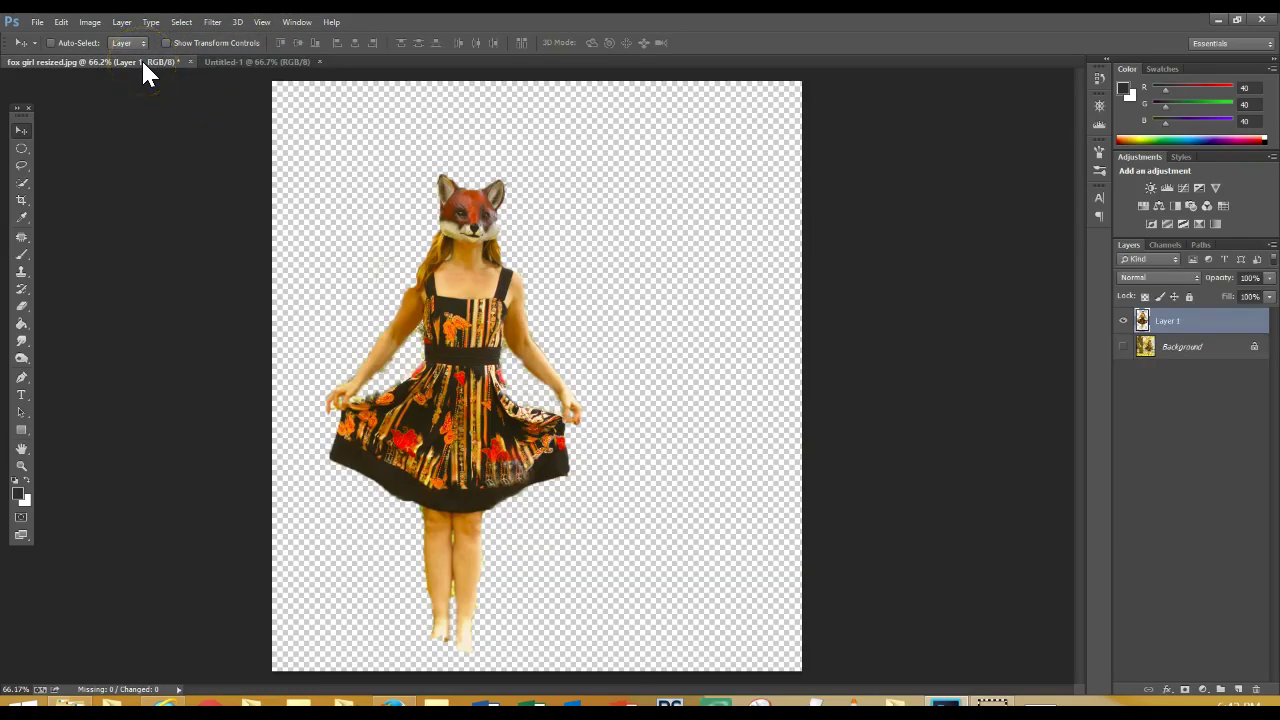
left_click(226, 62)
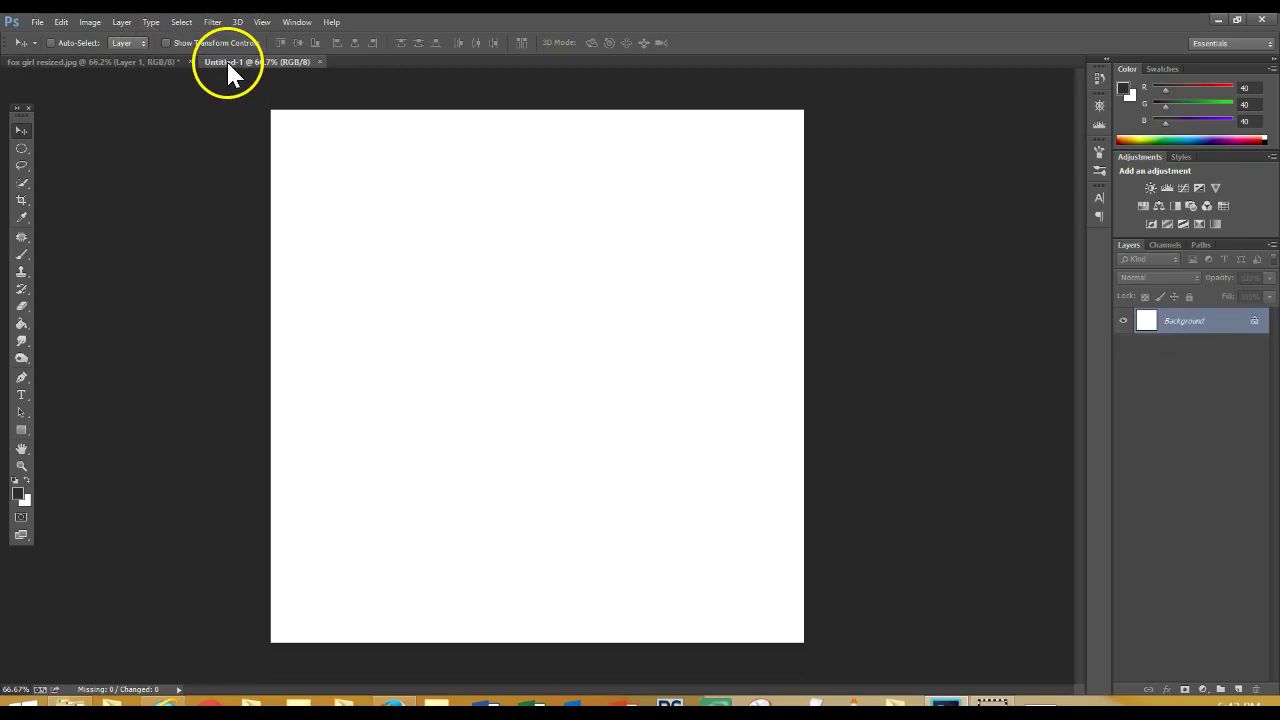
left_click(147, 62)
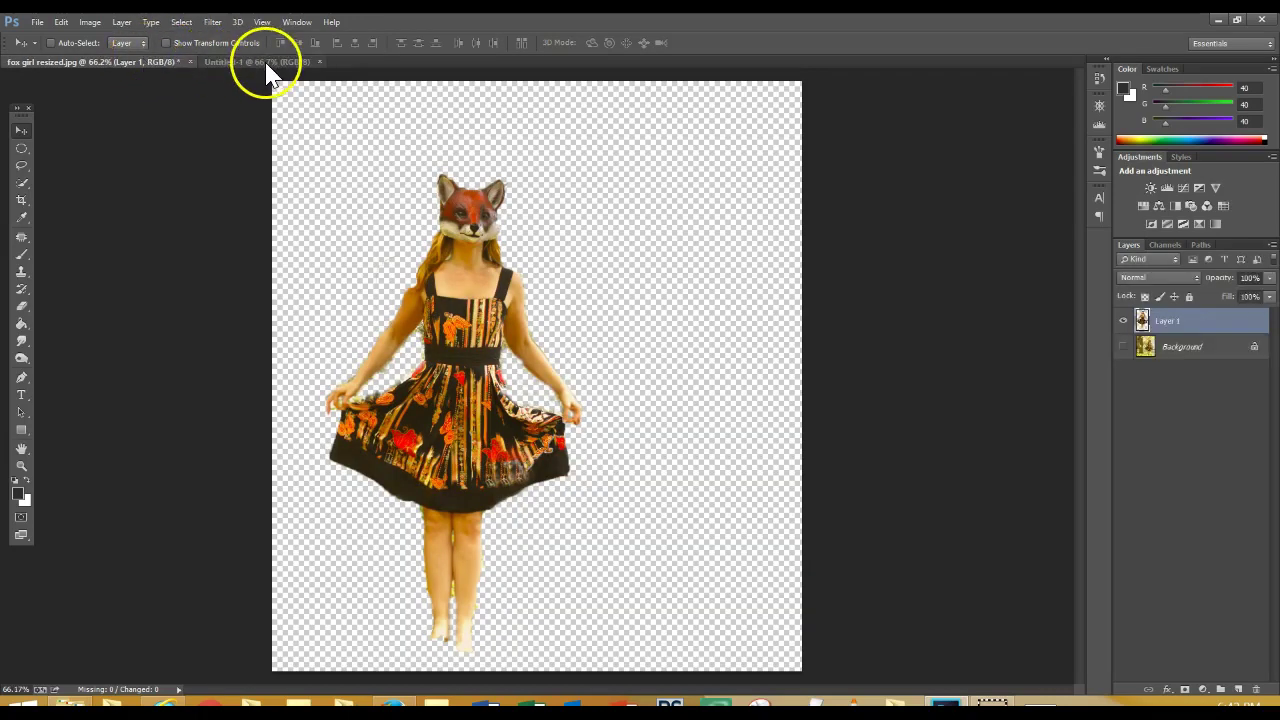
left_click(265, 62)
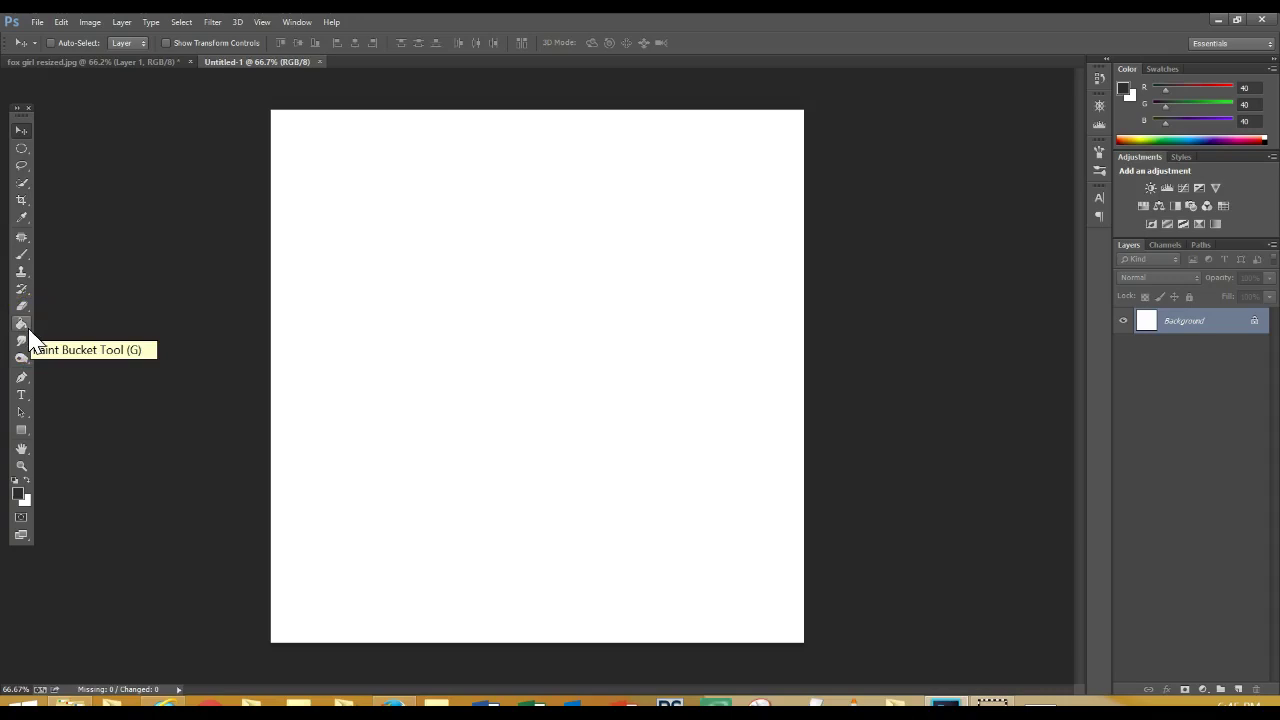
Activate the Gradient tool and replace its preset gradients with the Color Harmonies 1 set, keeping the Large List display
left_click_drag(29, 328, 56, 325)
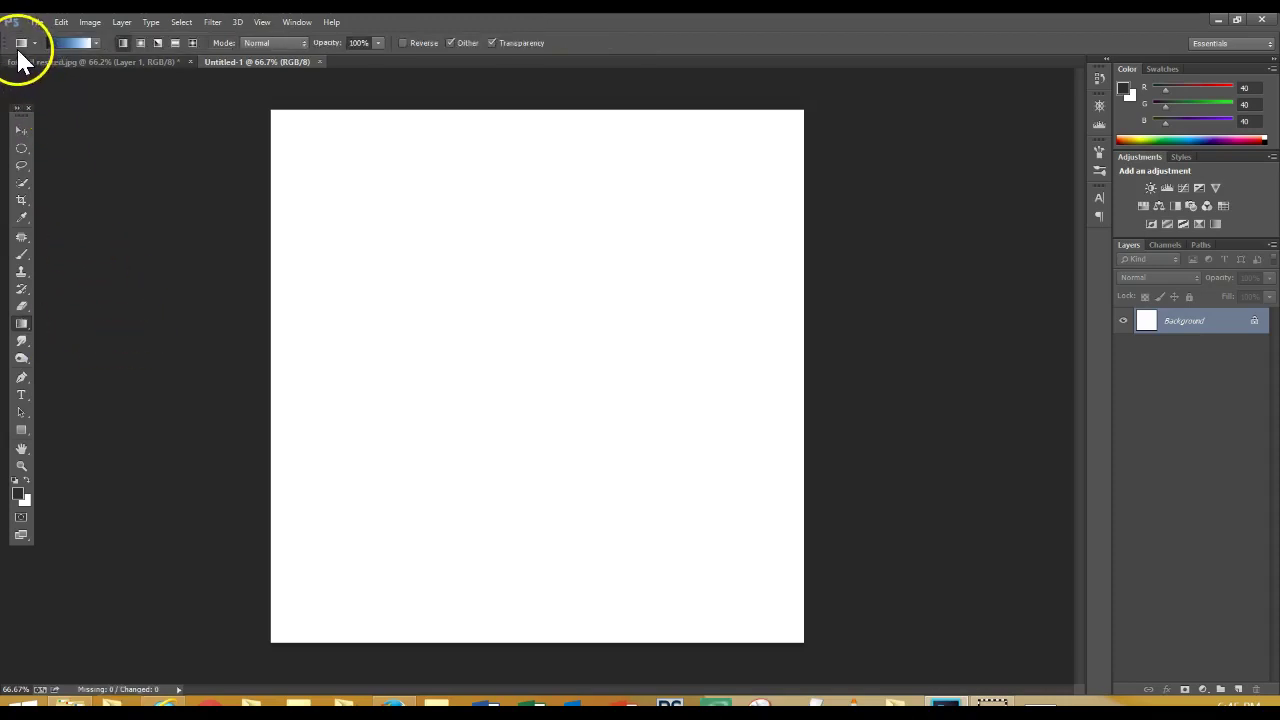
left_click(96, 44)
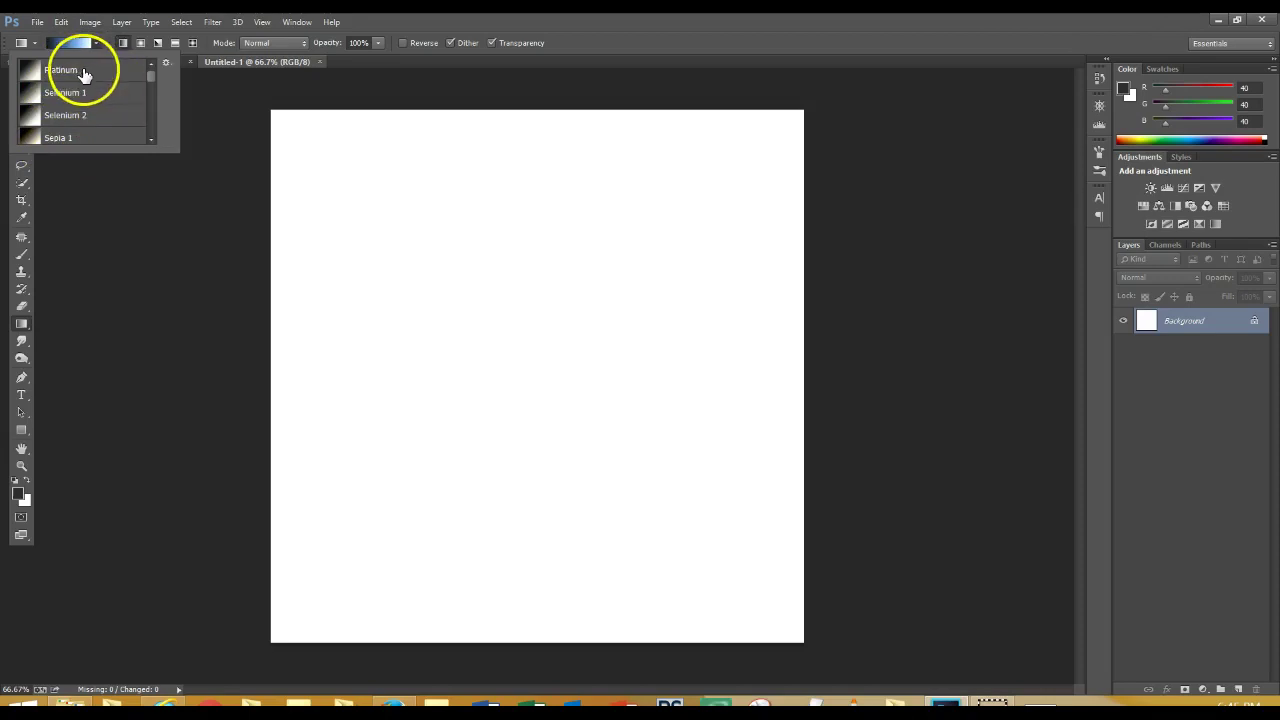
mouse_move(150, 78)
left_mouse_down()
mouse_move(149, 118)
mouse_move(149, 73)
mouse_move(149, 105)
mouse_move(148, 88)
left_mouse_up()
left_click(166, 64)
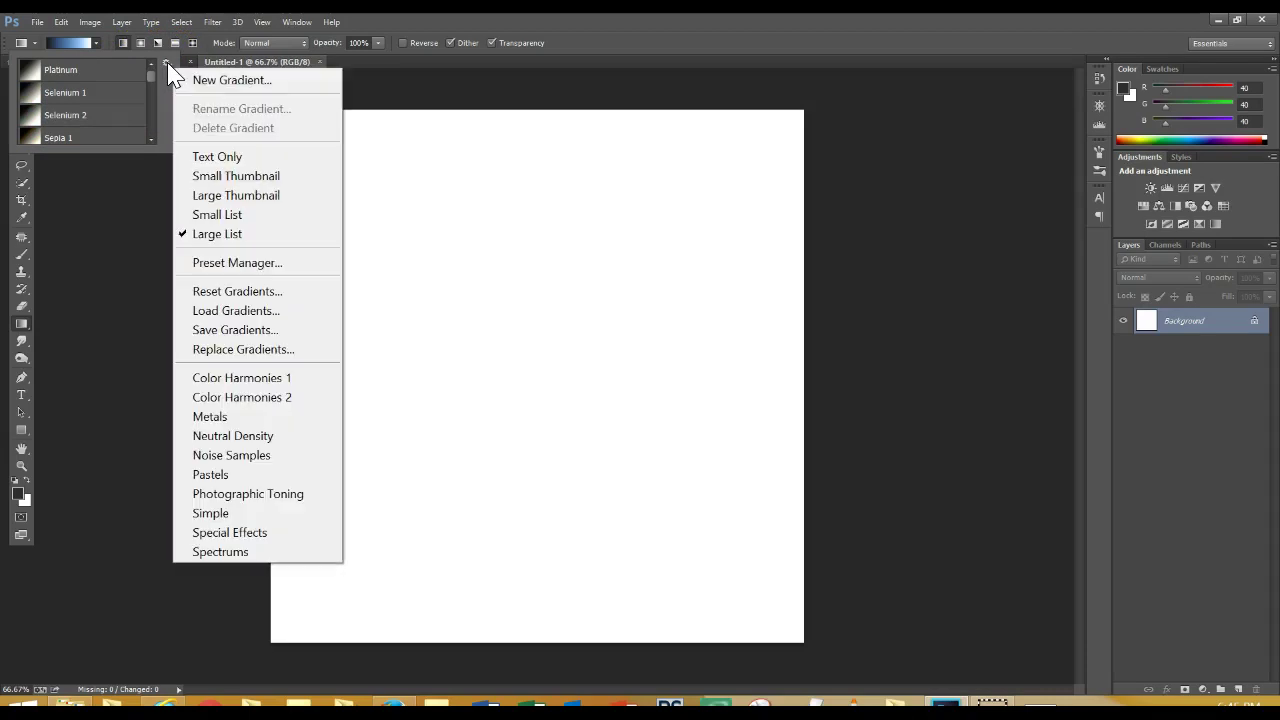
left_click(215, 233)
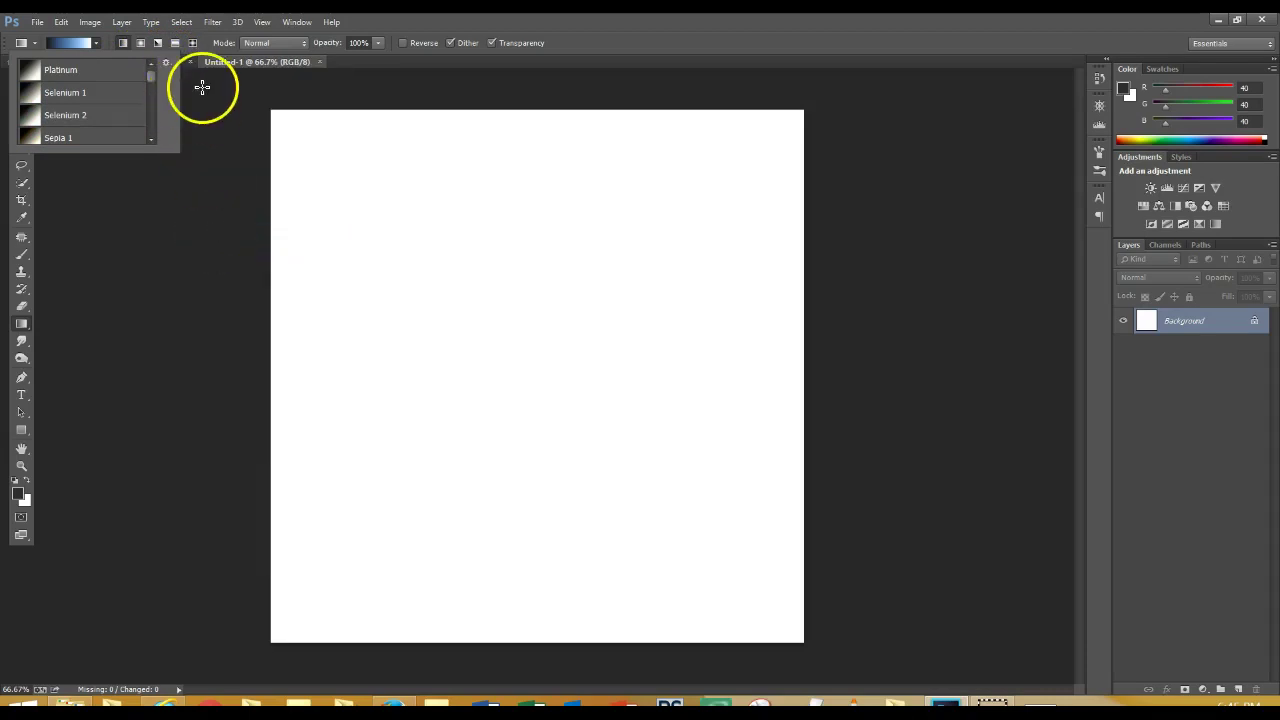
left_click(166, 61)
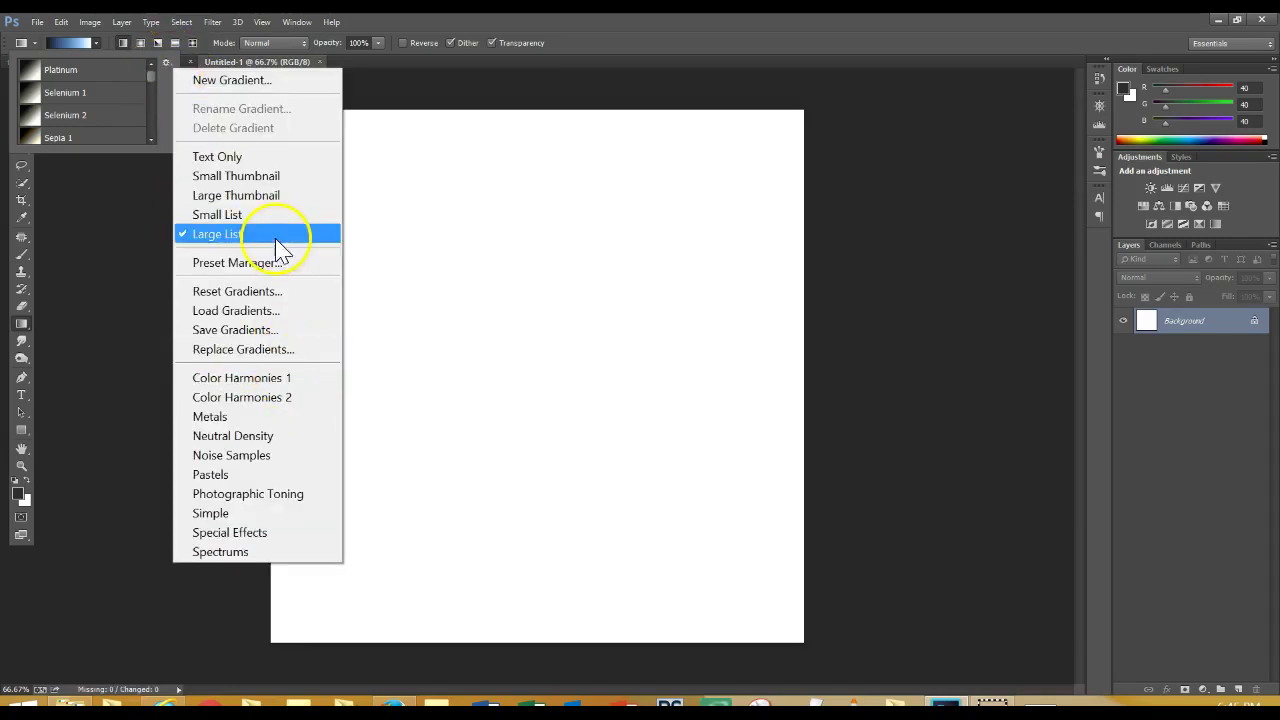
left_click(245, 379)
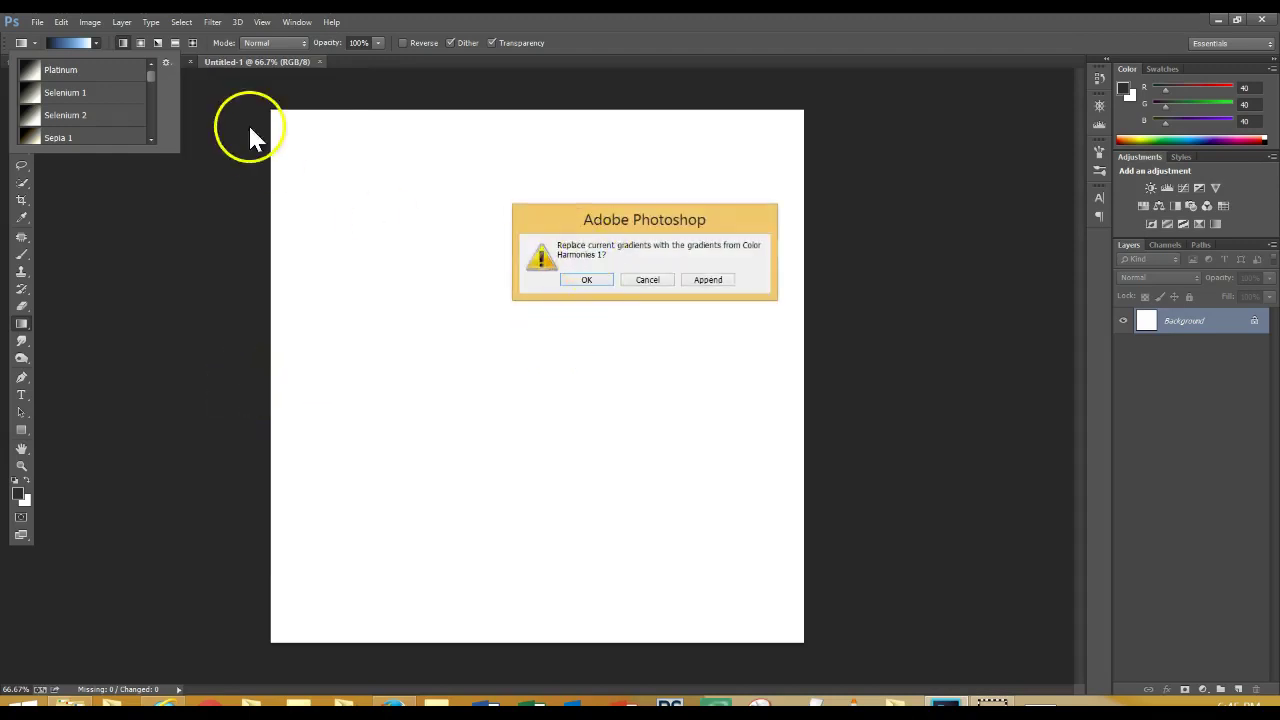
left_click(583, 280)
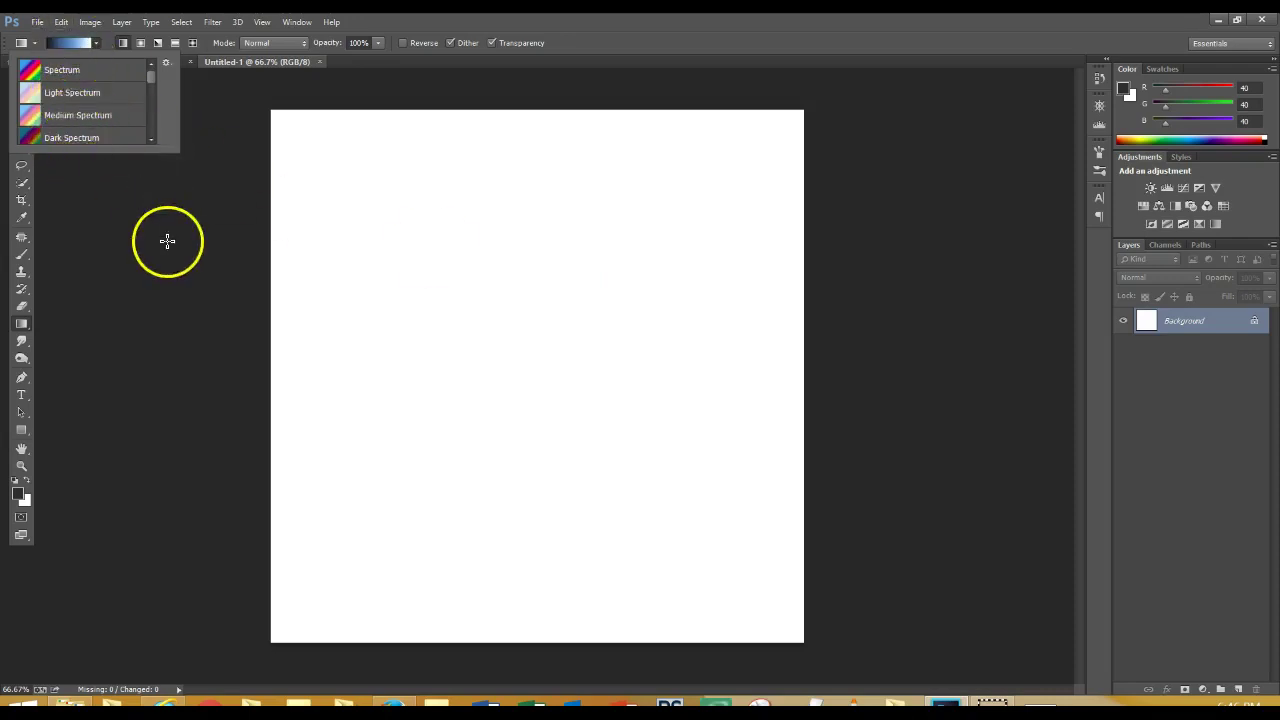
left_click(110, 287)
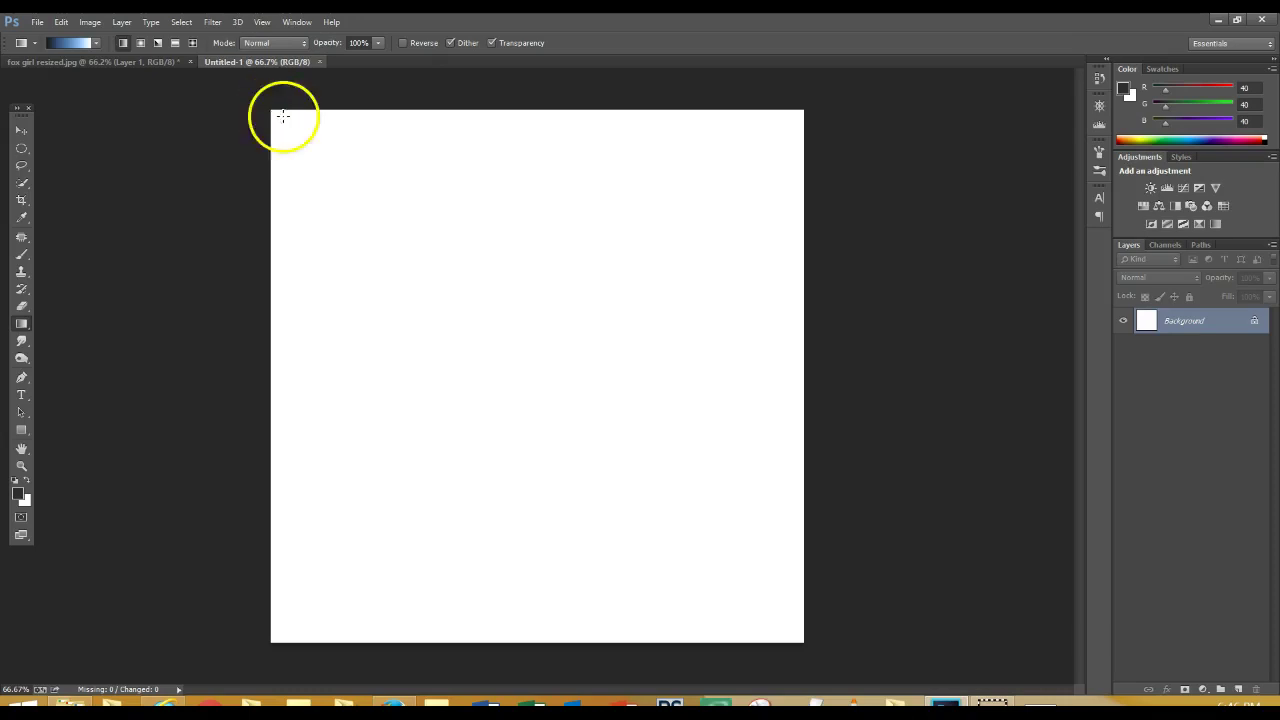
Try the blue gradient diagonally across the canvas from the upper-left to the lower-right corner, and undo it
left_click_drag(276, 110, 815, 690)
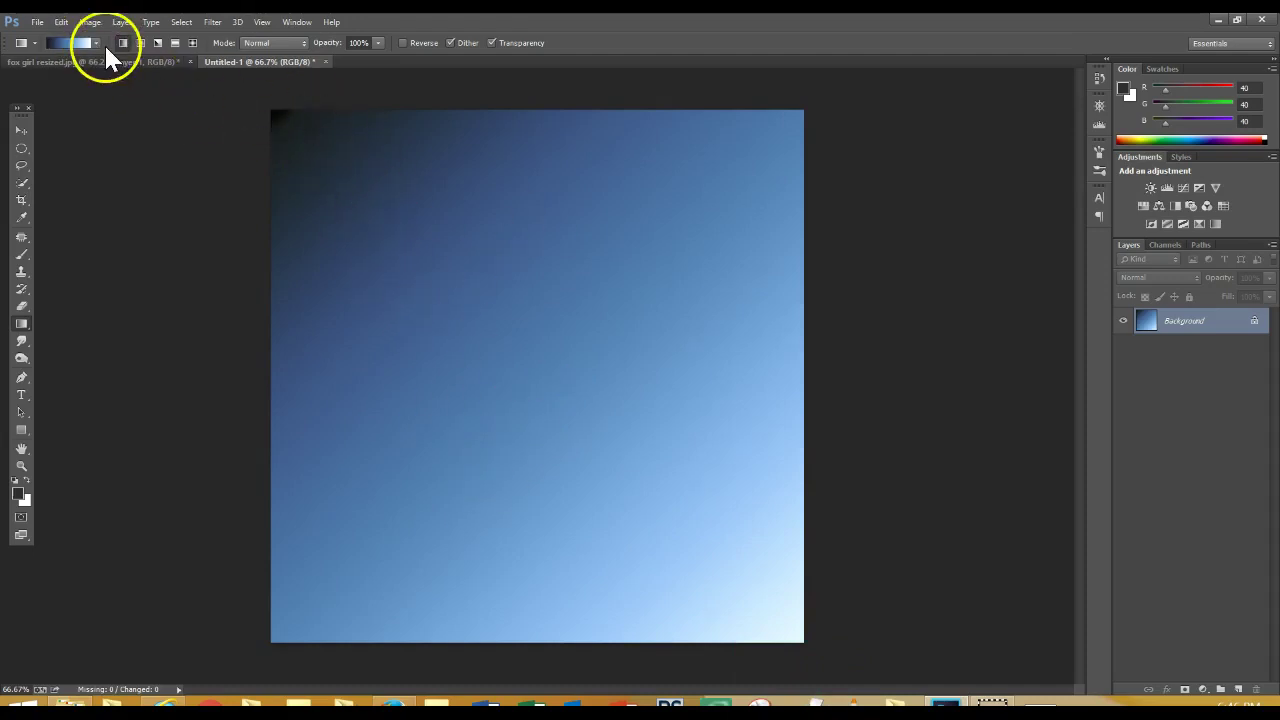
left_click(62, 22)
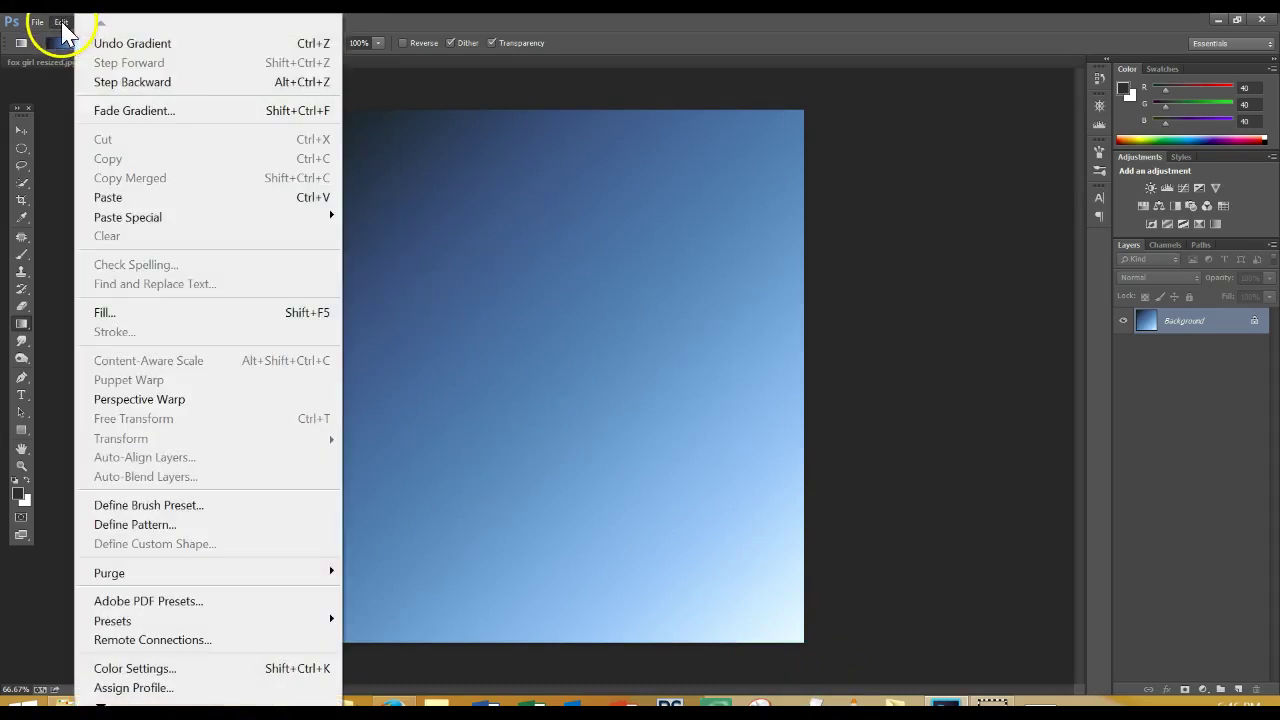
left_click(95, 82)
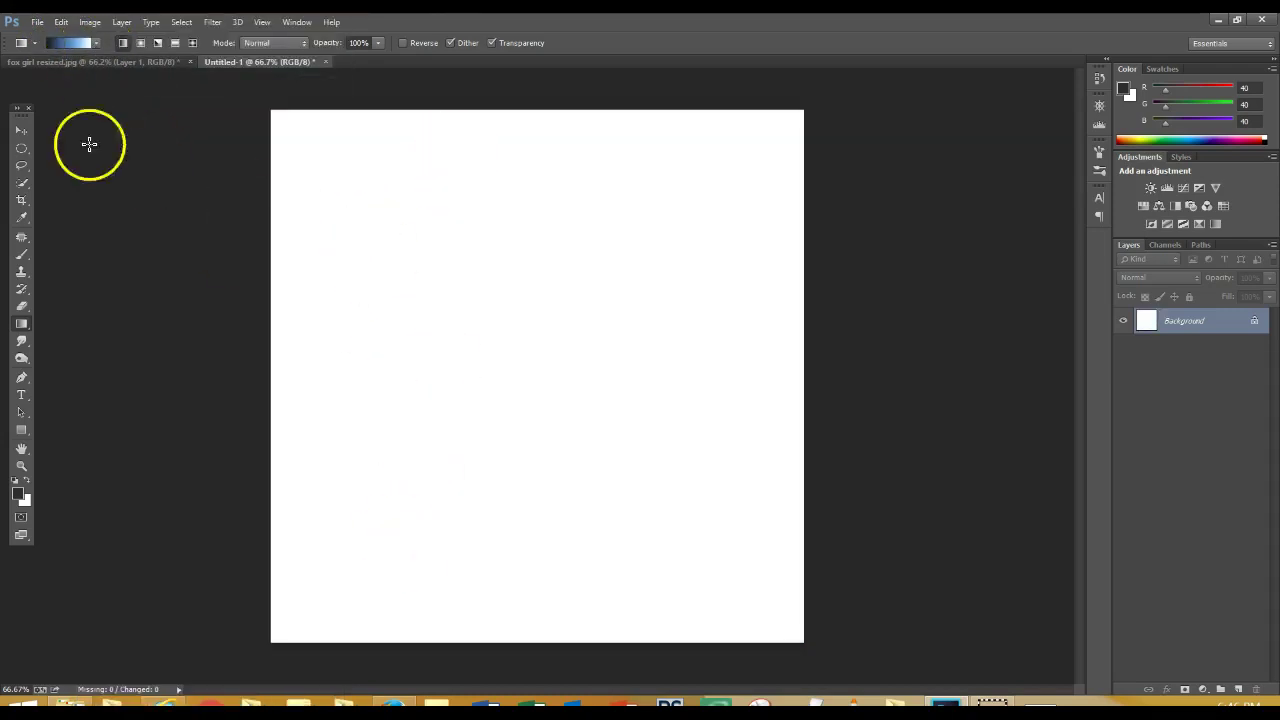
Replace the preset gradients with the Neutral Density set
left_click(96, 43)
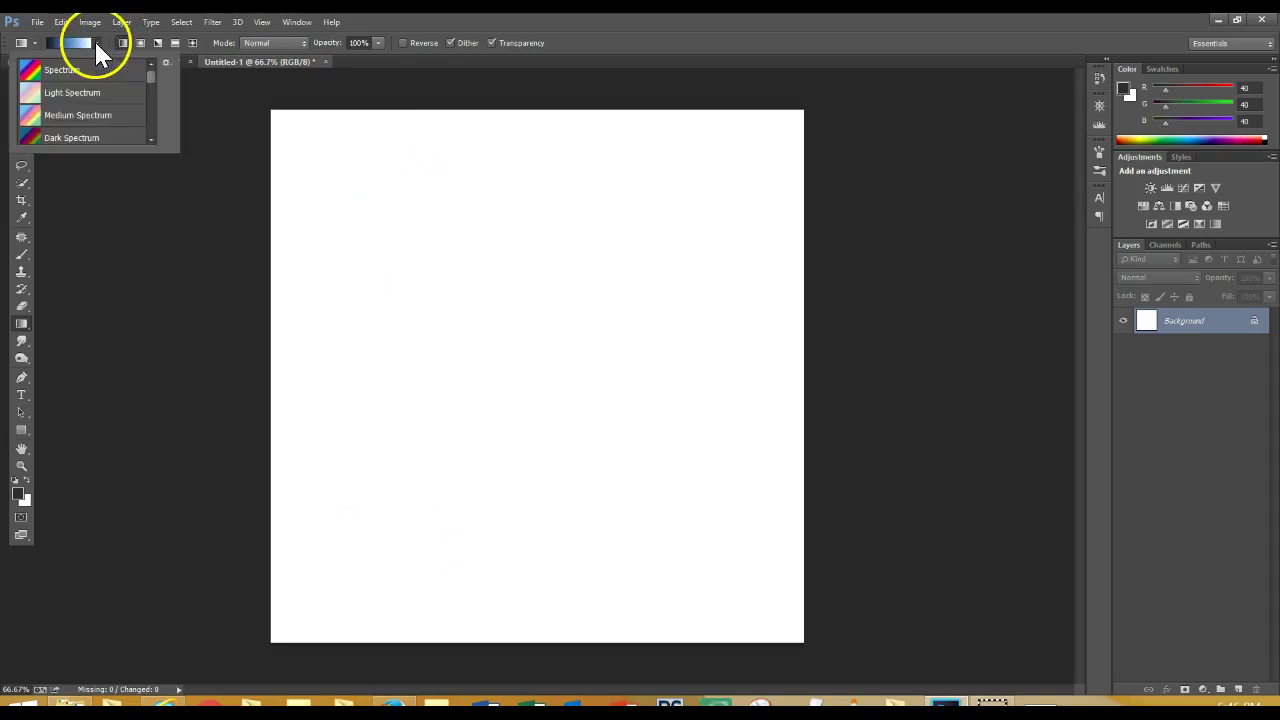
left_click(166, 63)
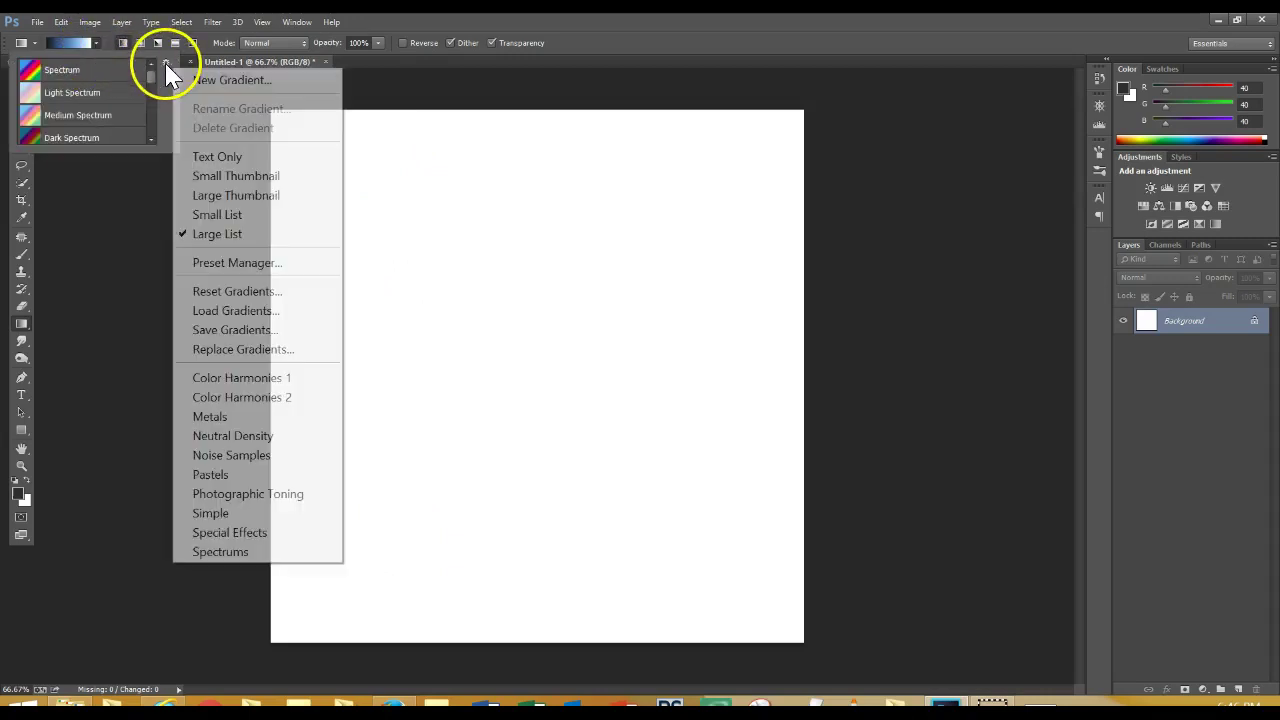
left_click(224, 437)
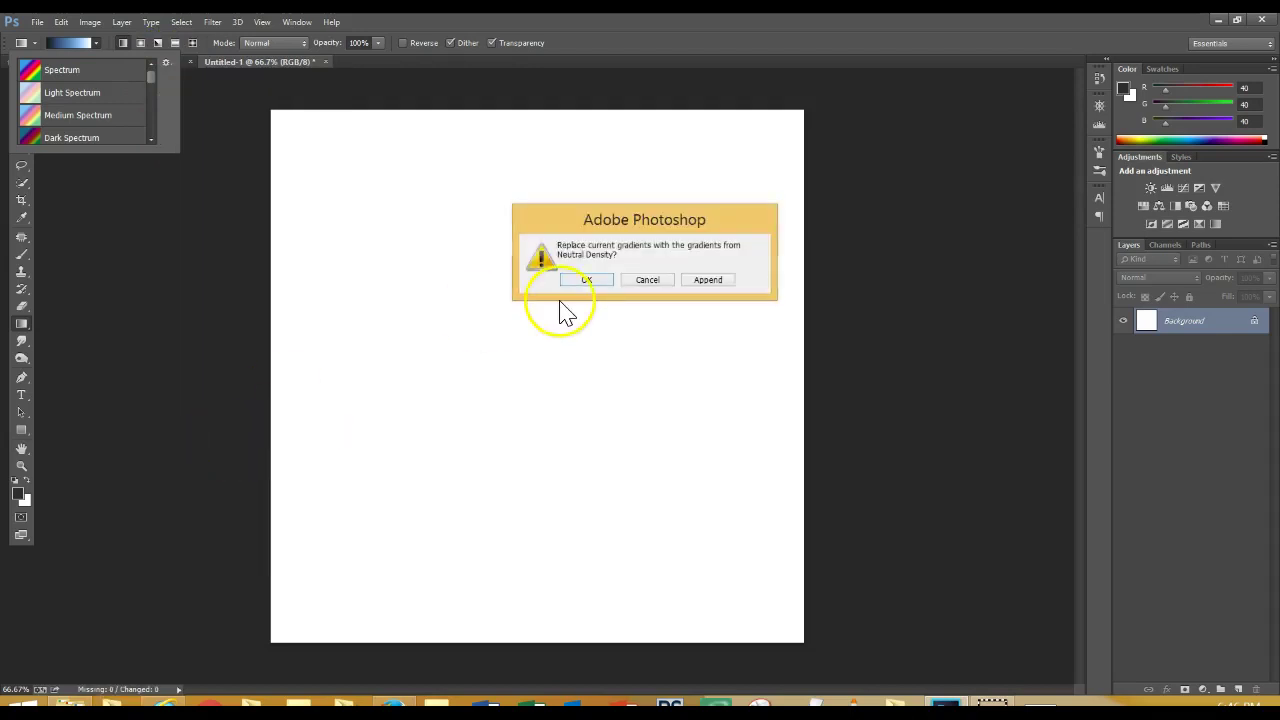
left_click(580, 280)
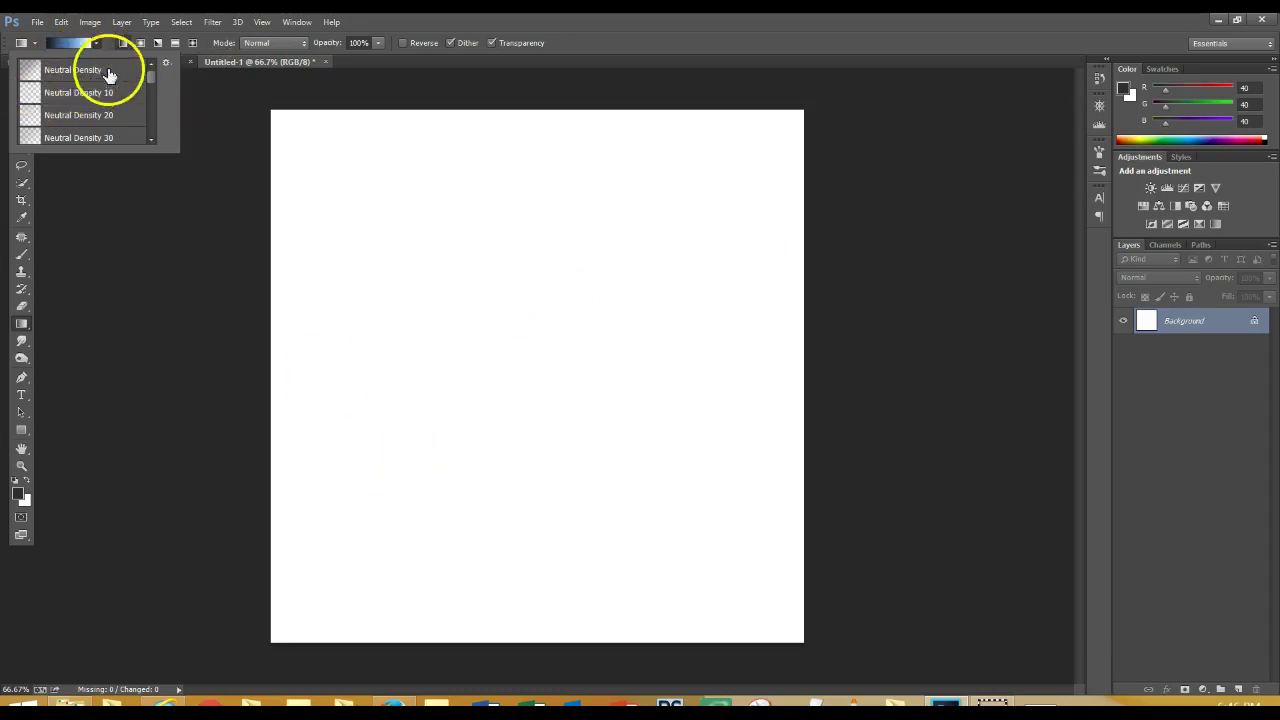
Load the Color Harmonies 1 gradients in place of the Neutral Density presets and choose Yellow-Green, Red-Violet
left_click(96, 43)
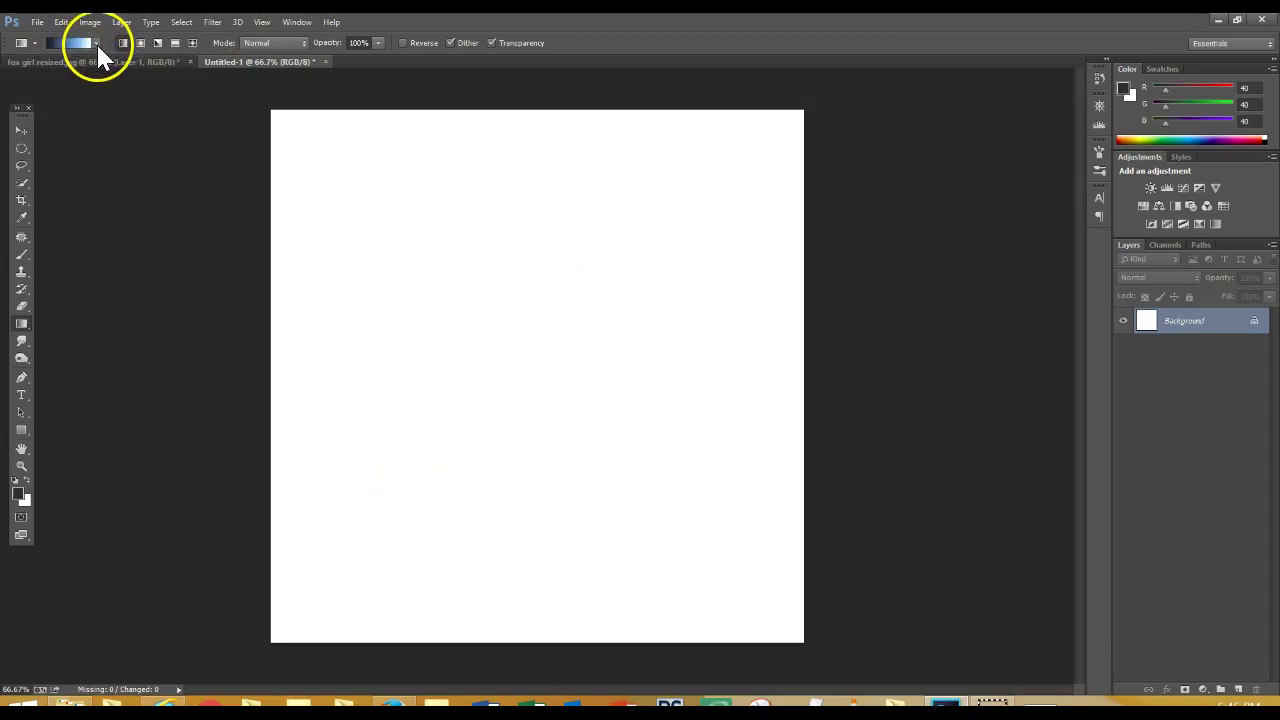
left_click(96, 43)
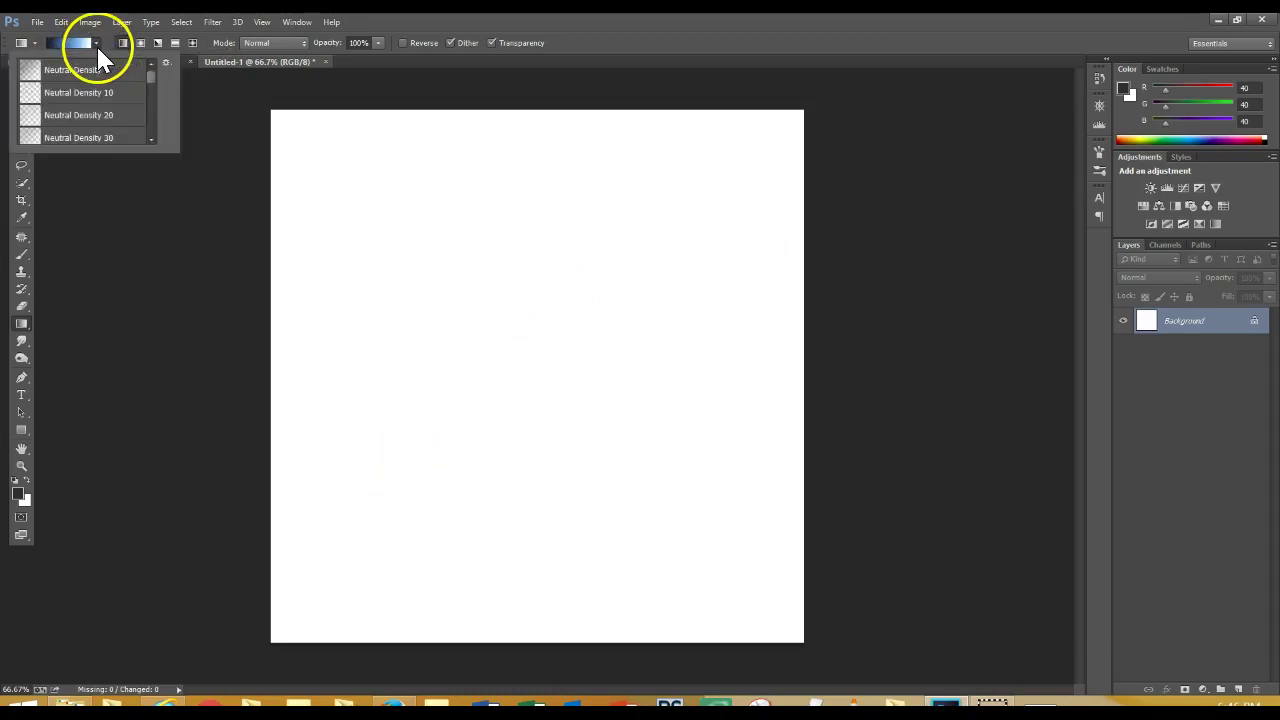
left_click(166, 62)
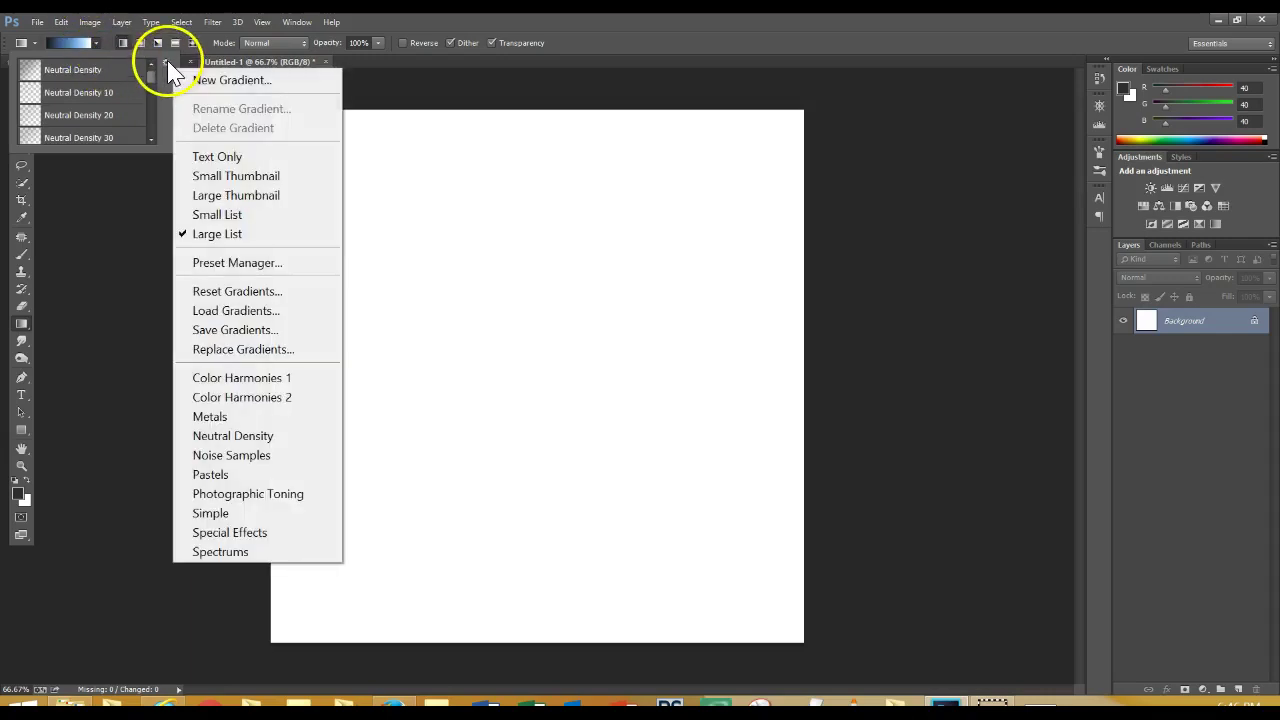
left_click(265, 379)
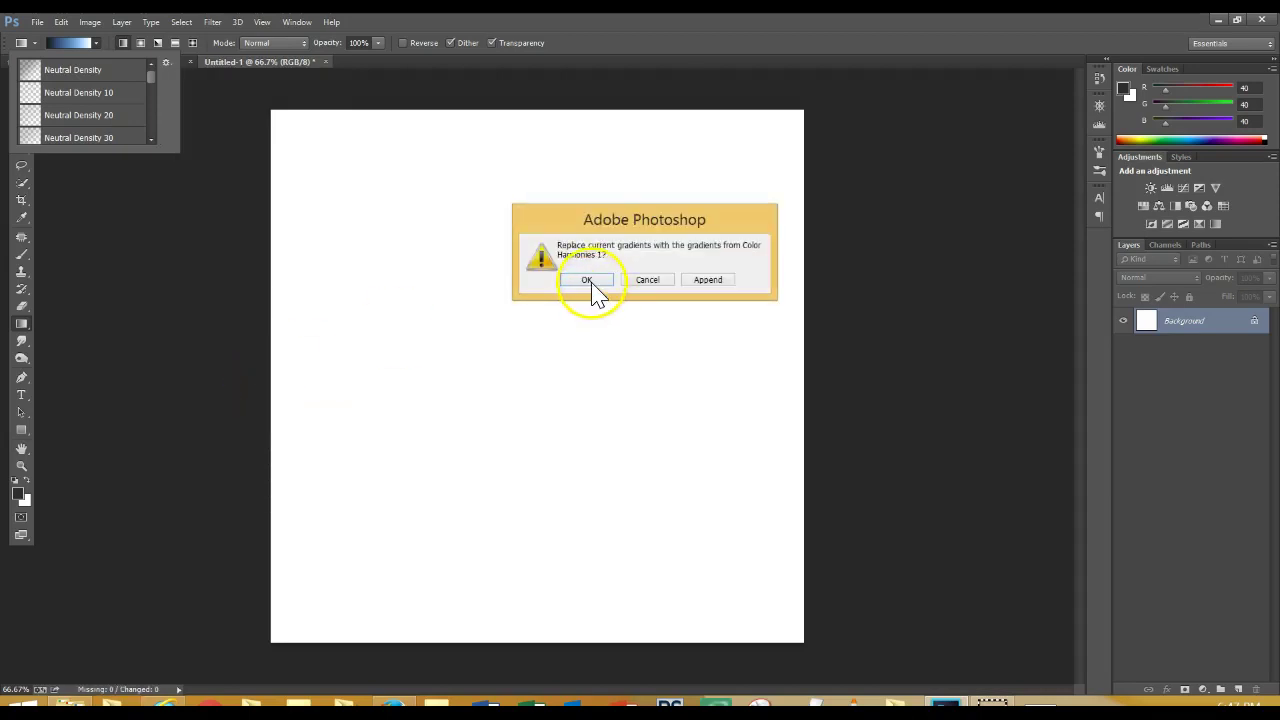
left_click(590, 281)
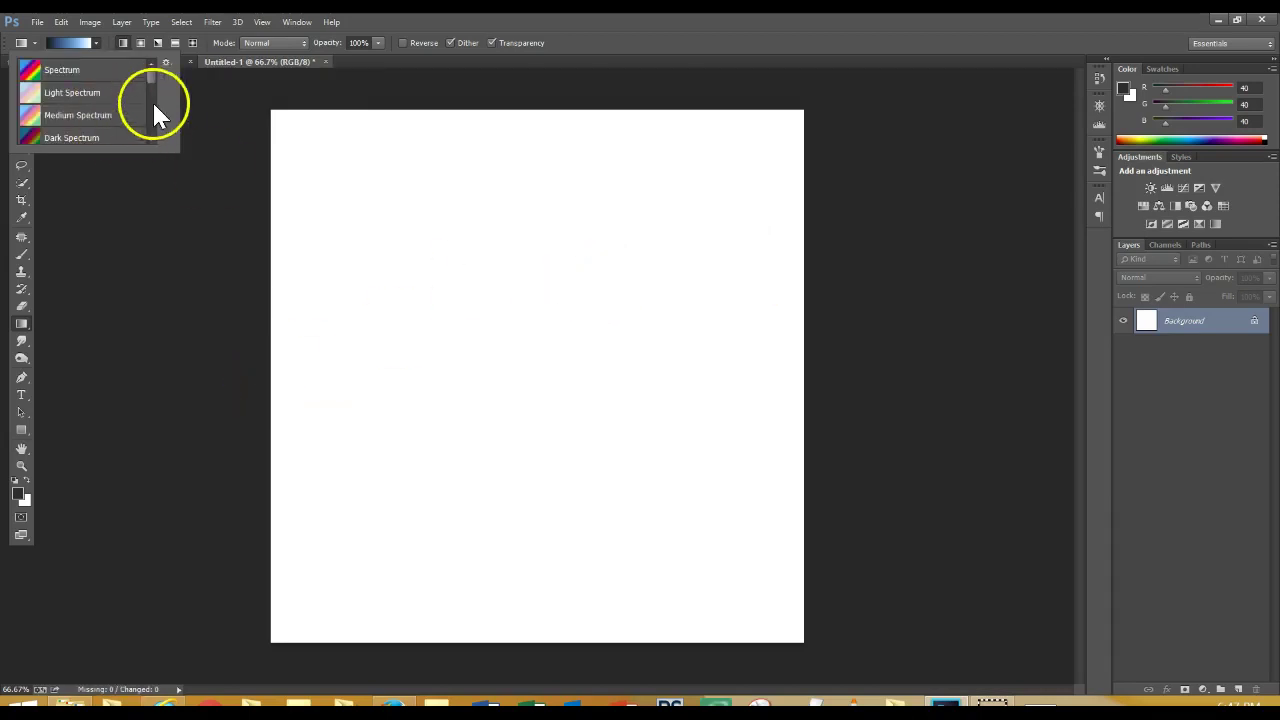
left_click_drag(149, 77, 150, 100)
left_click(57, 113)
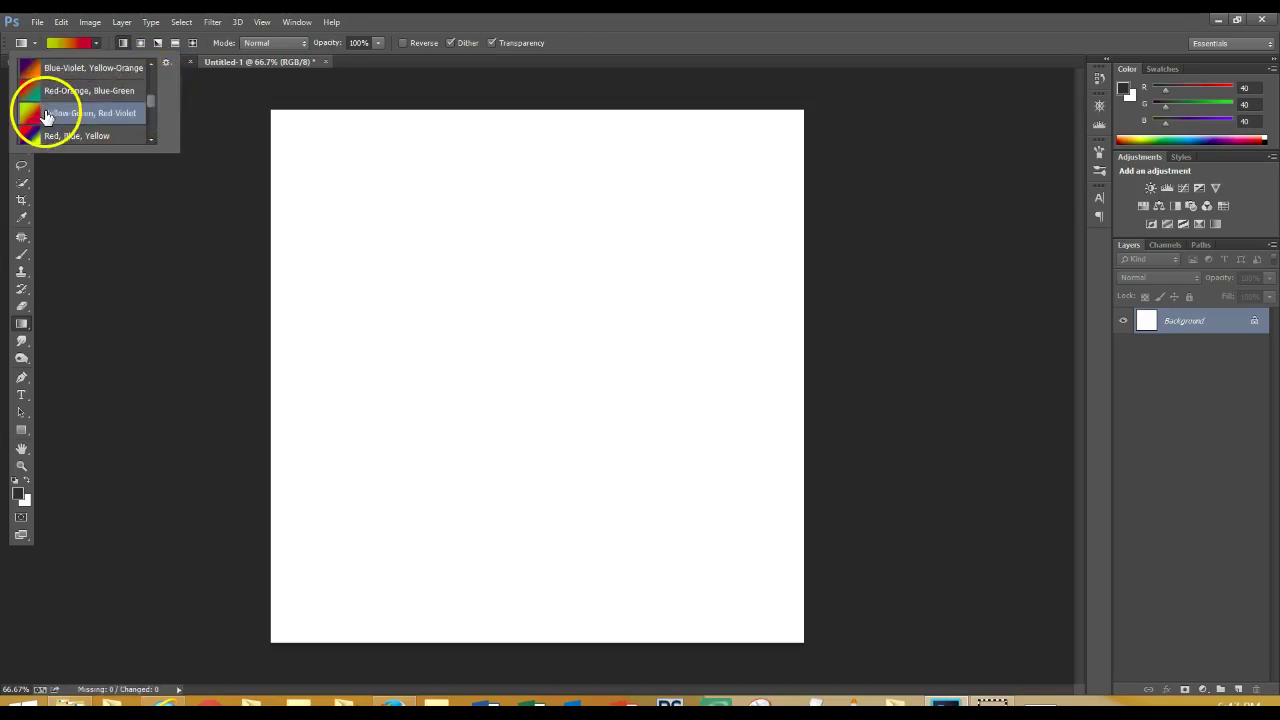
Fill the Background with the Yellow-Green, Red-Violet linear gradient, running diagonally from the canvas's upper-left corner to its lower-right corner
left_click_drag(474, 651, 478, 40)
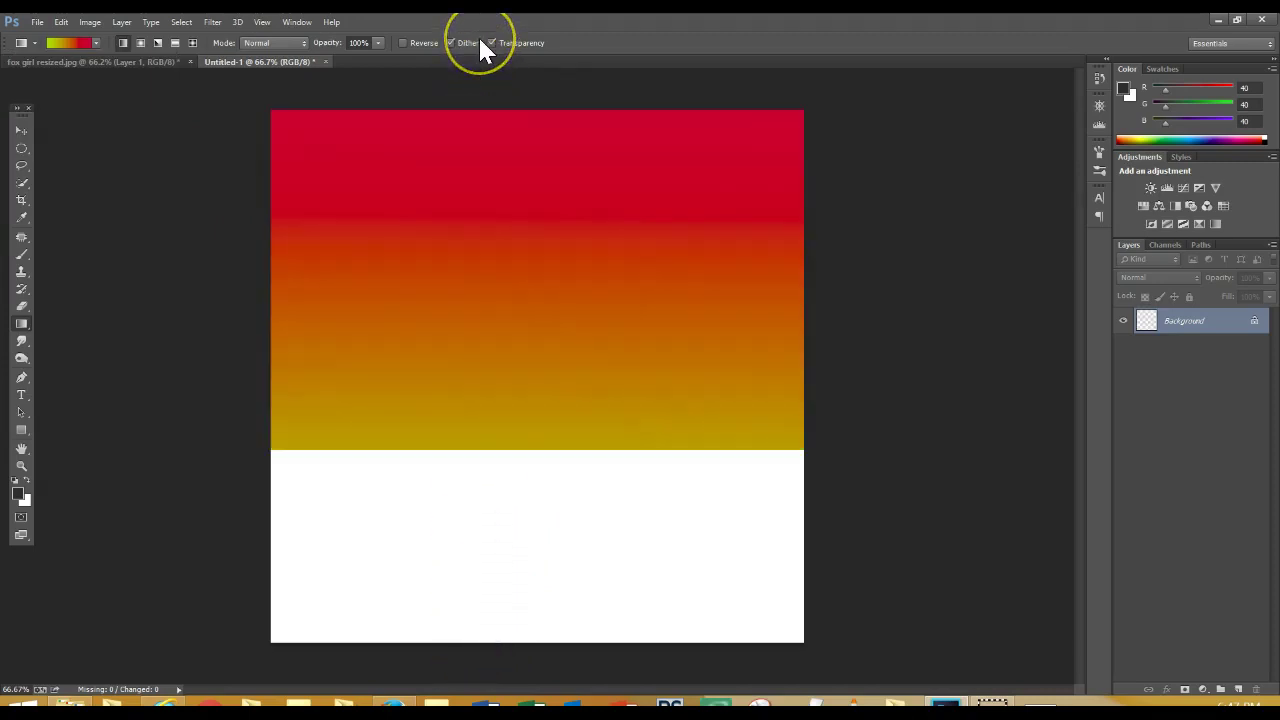
left_click_drag(272, 115, 842, 642)
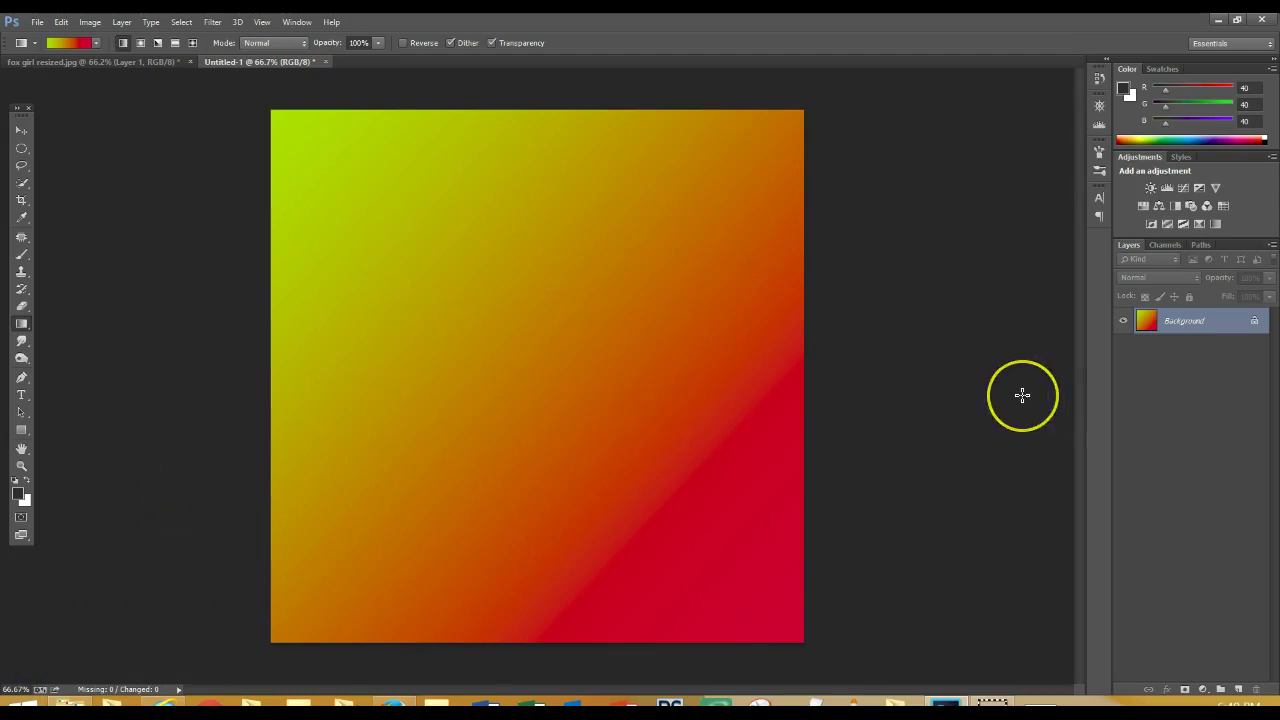
left_click_drag(1040, 348, 950, 383)
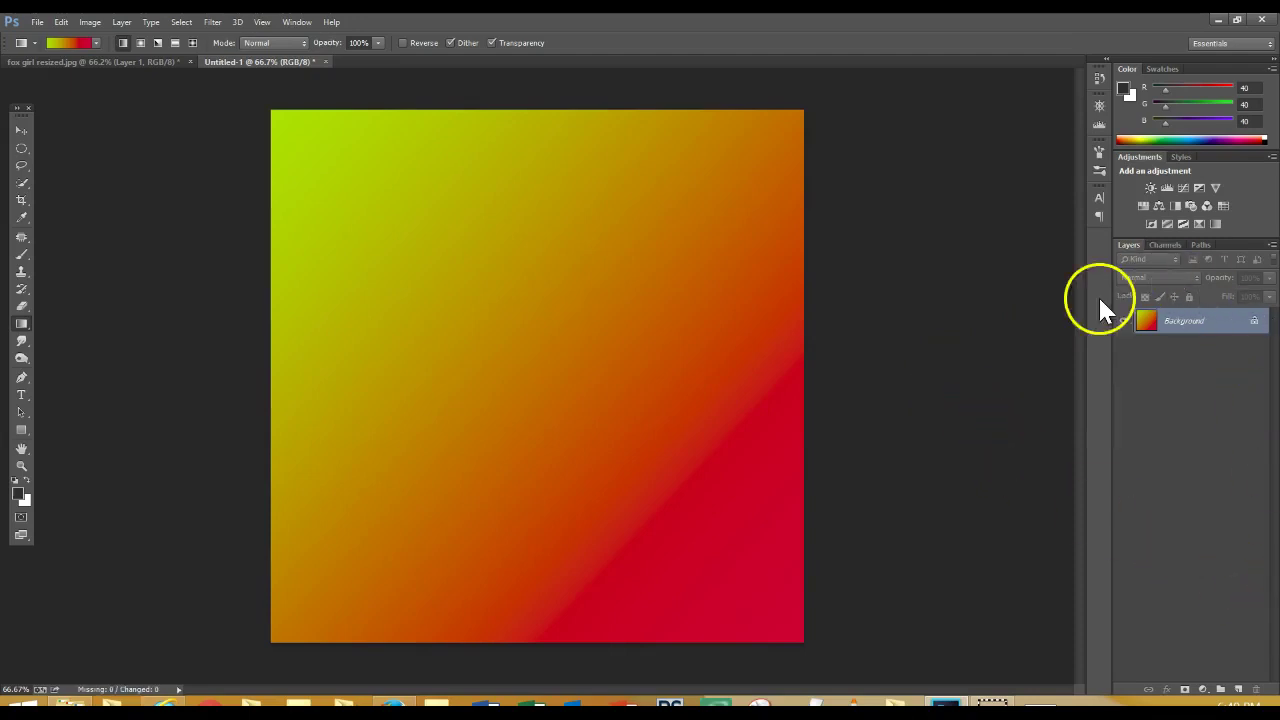
Add a new empty layer above the gradient Background
left_click(1239, 690)
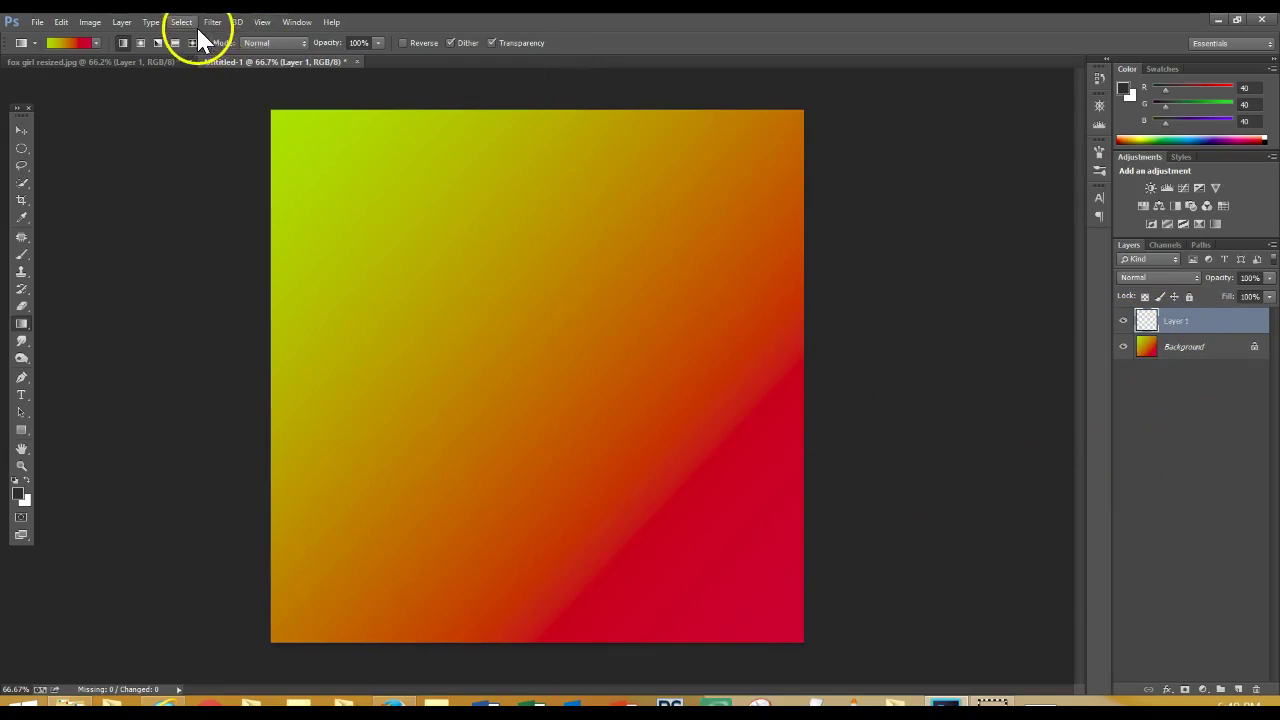
left_click(124, 23)
mouse_move(160, 25)
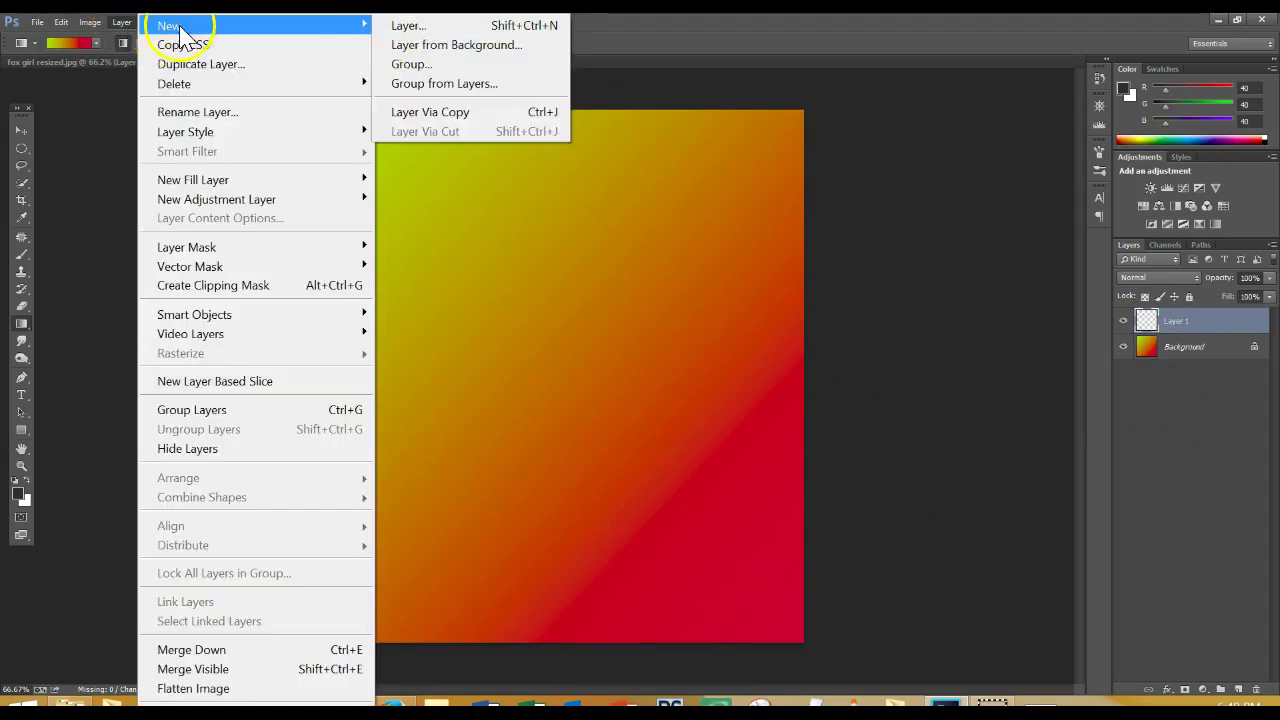
left_click(107, 160)
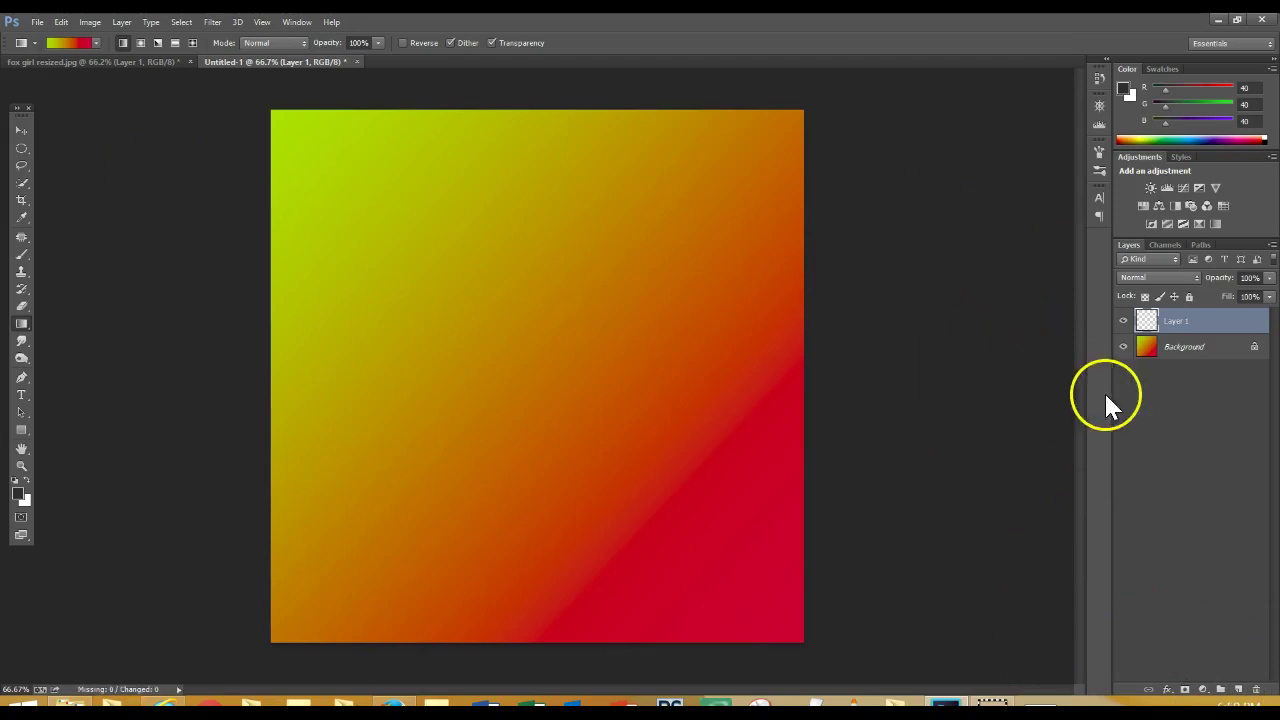
Make the empty Layer 1 the active layer and switch from the Gradient tool to the Paint Bucket tool
left_click_drag(1181, 328, 1097, 362)
left_click_drag(1203, 378, 1182, 330)
left_click(1177, 356)
left_click(1182, 325)
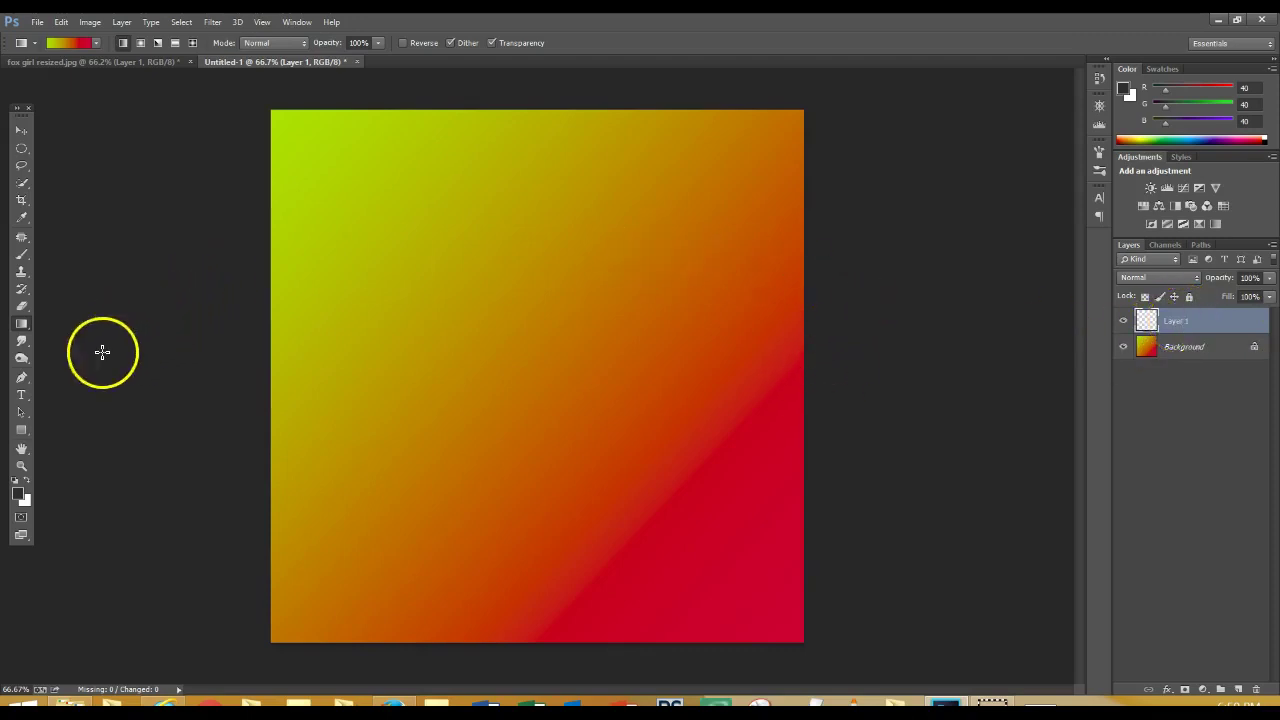
left_click(30, 331)
mouse_move(30, 331)
left_mouse_down()
mouse_move(63, 325)
mouse_move(67, 347)
left_mouse_up()
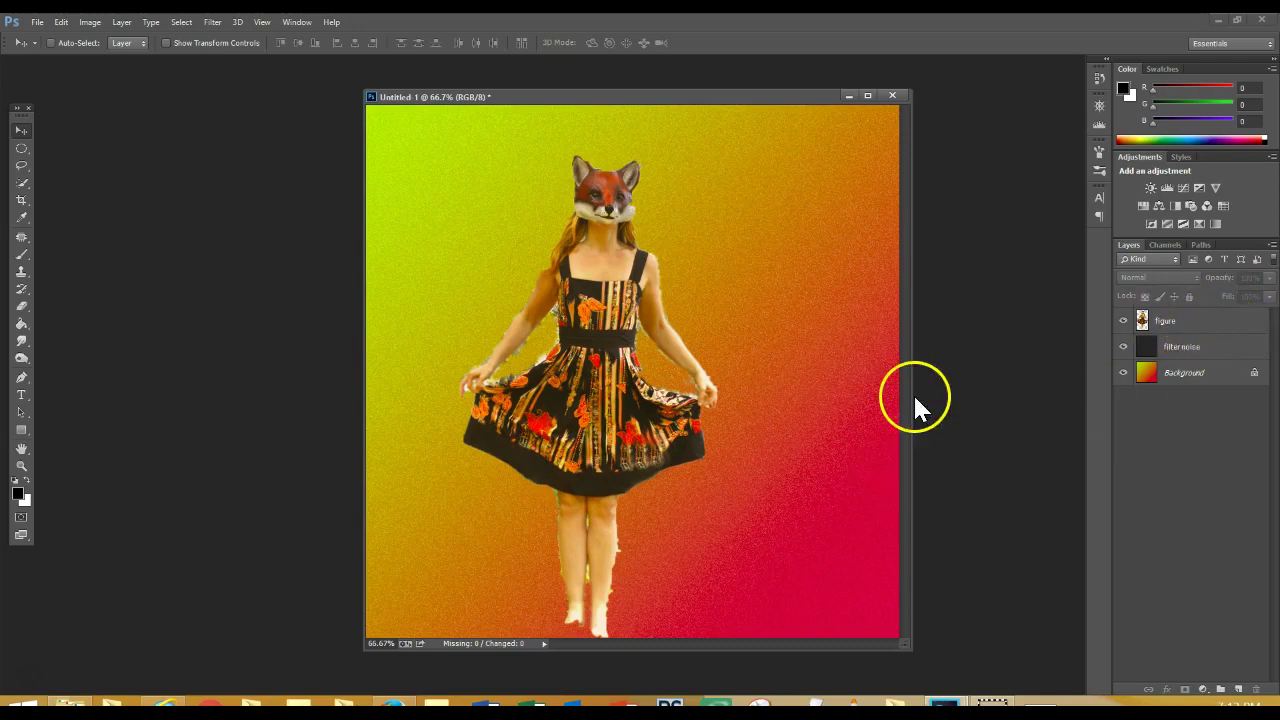
Delete the figure layer from the composite
left_click(1192, 322)
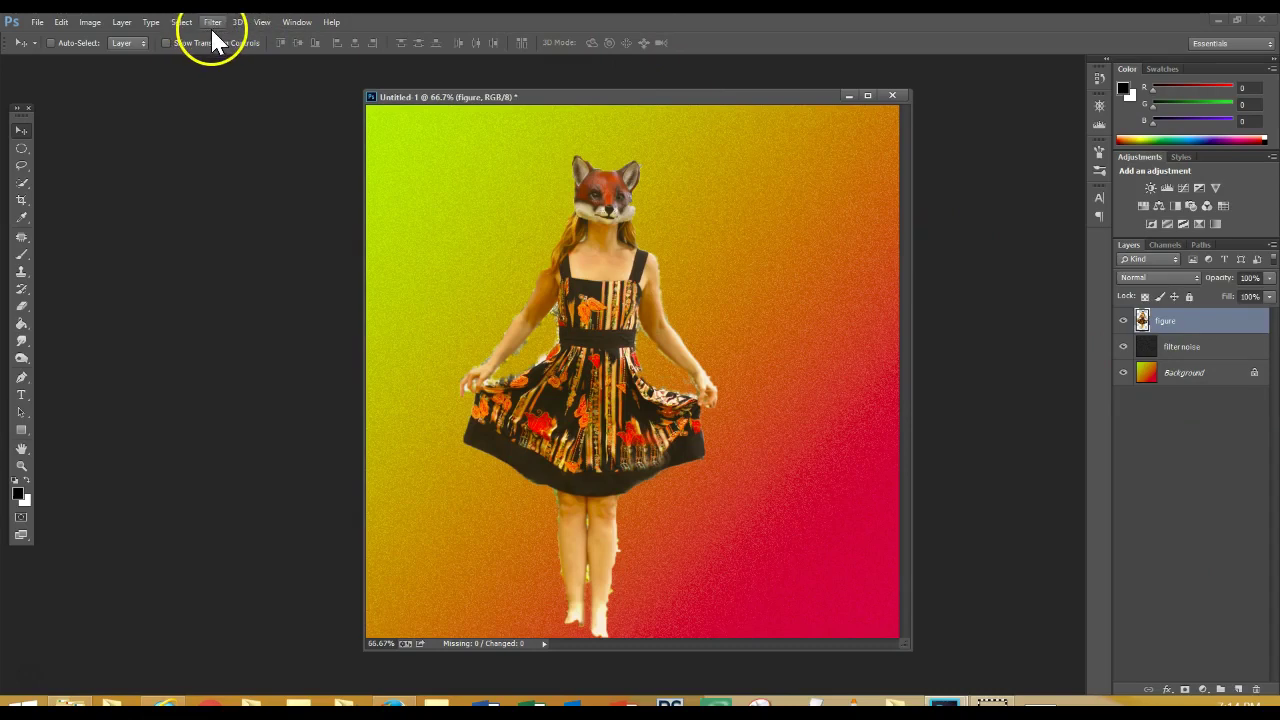
left_click(122, 24)
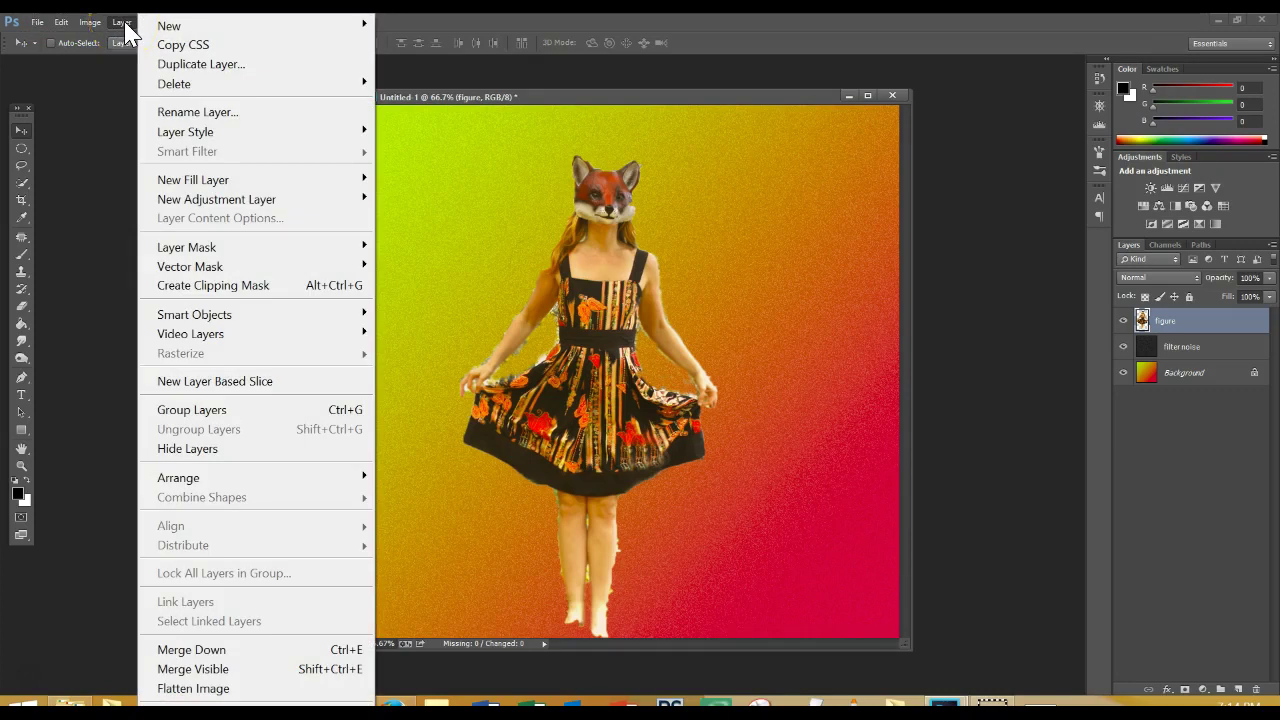
mouse_move(175, 85)
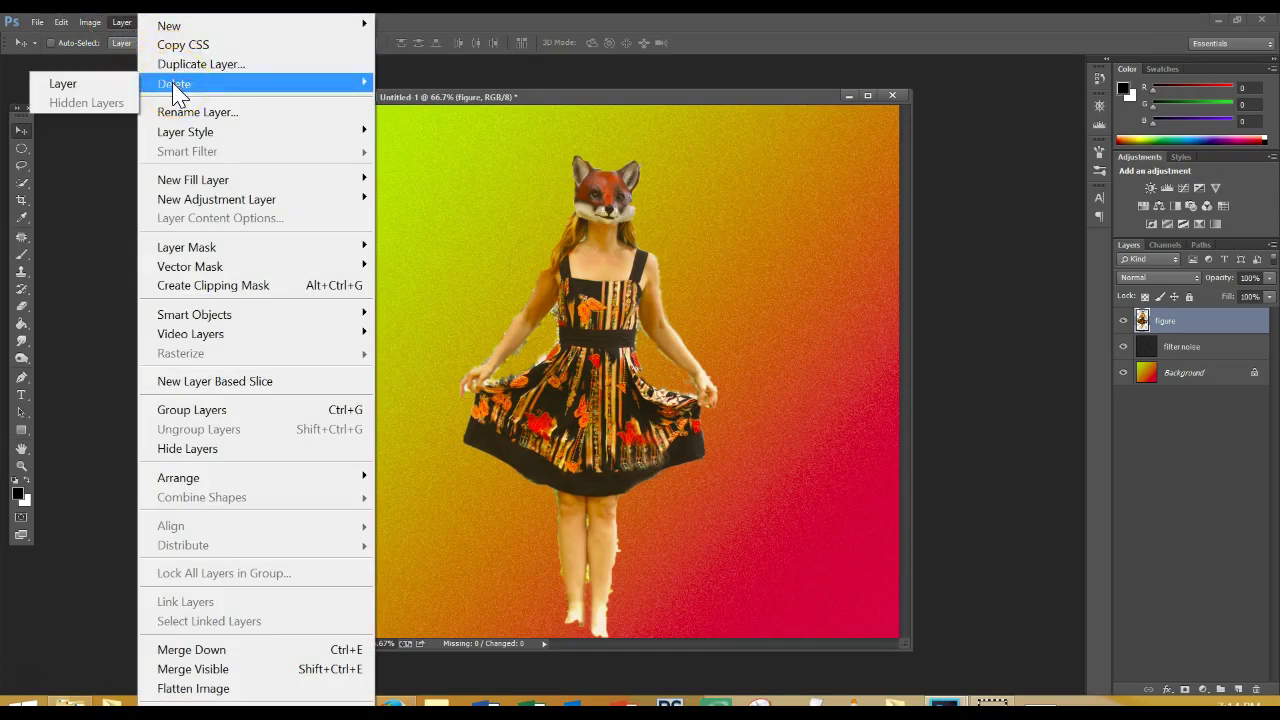
left_click(102, 79)
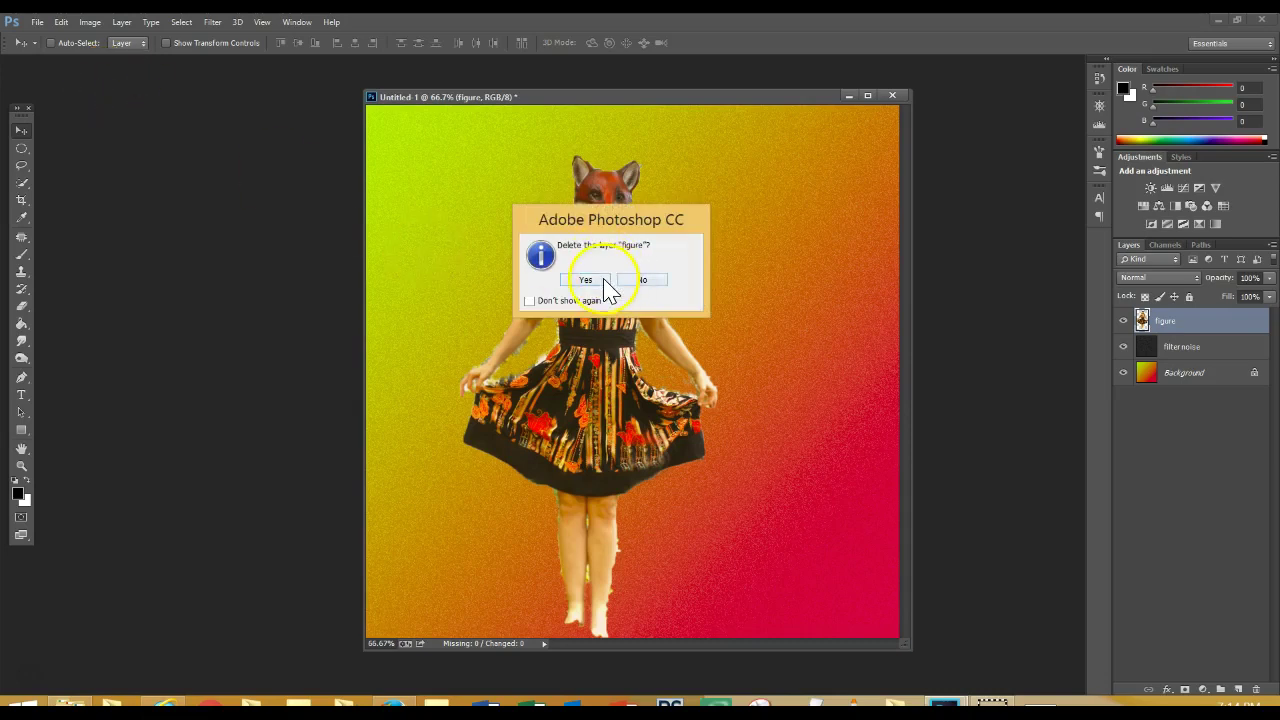
left_click(586, 280)
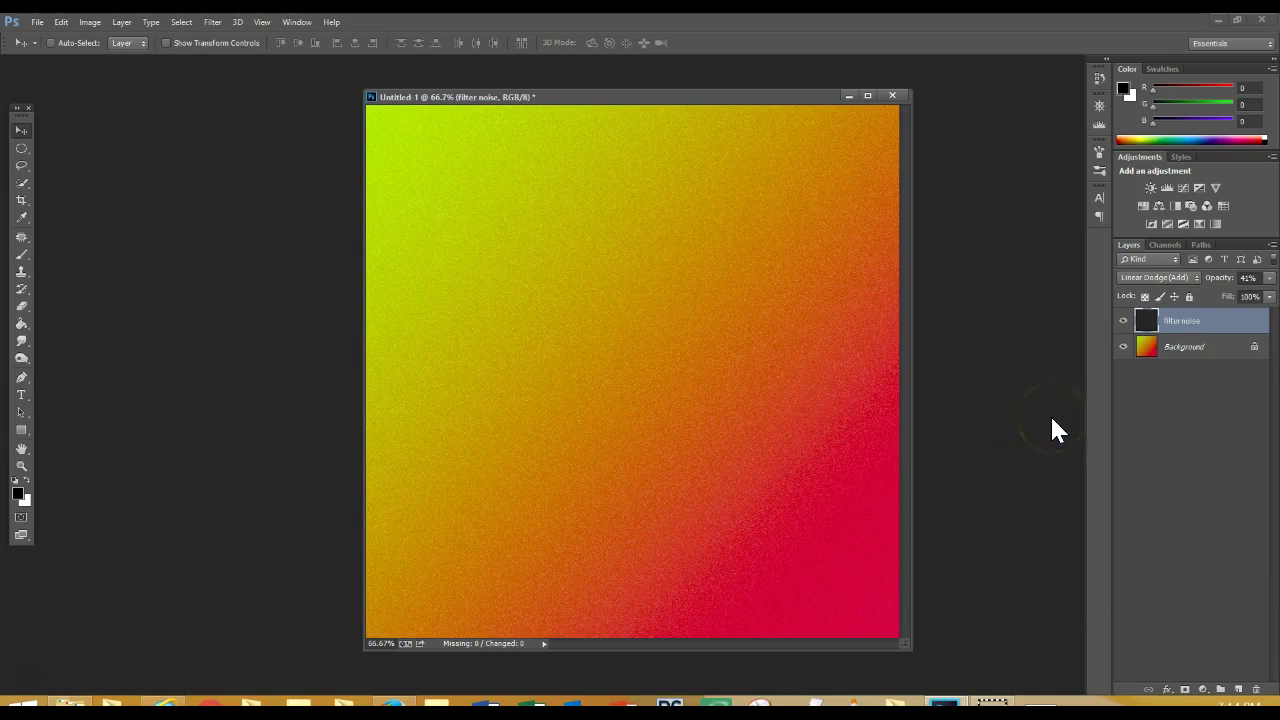
Toggle the visibility of the filter noise layer and the Background off and on to compare their effect on the image
left_click(1123, 321)
left_click(1123, 321)
left_click(1124, 347)
left_click(1123, 347)
left_click(1123, 321)
left_click(1123, 321)
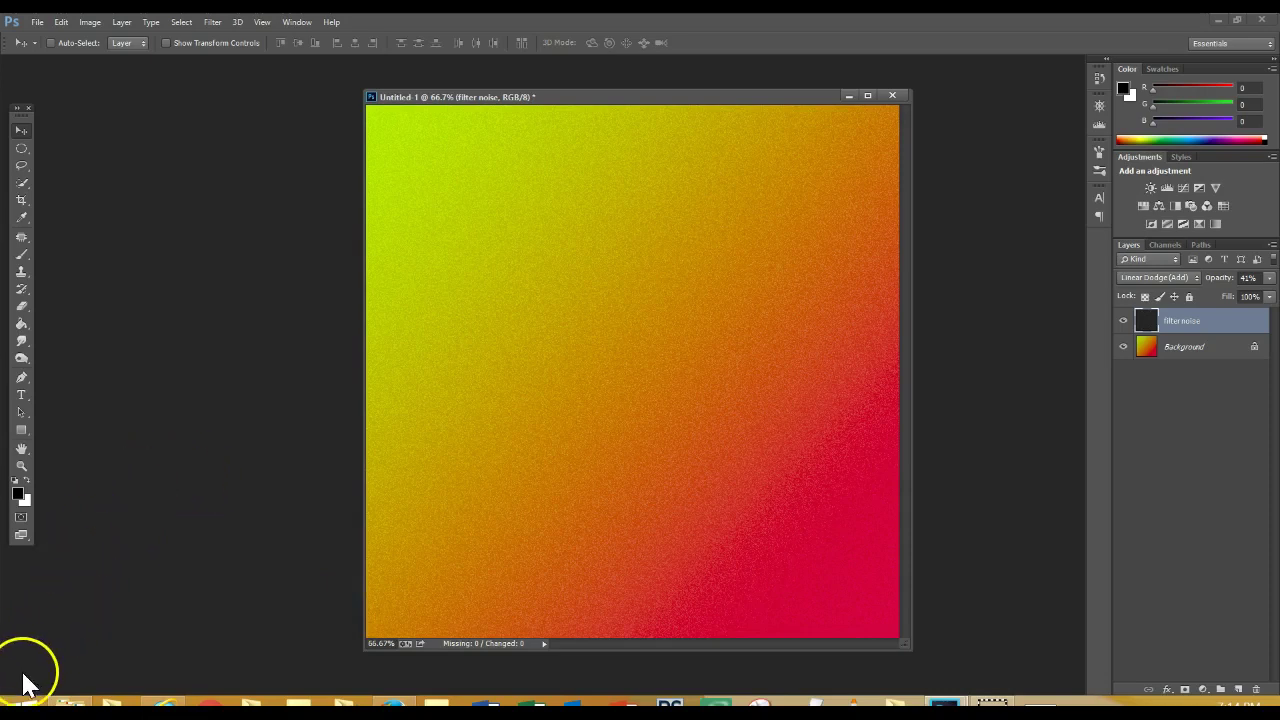
Delete the filter noise layer so only the gradient Background remains
key("e")
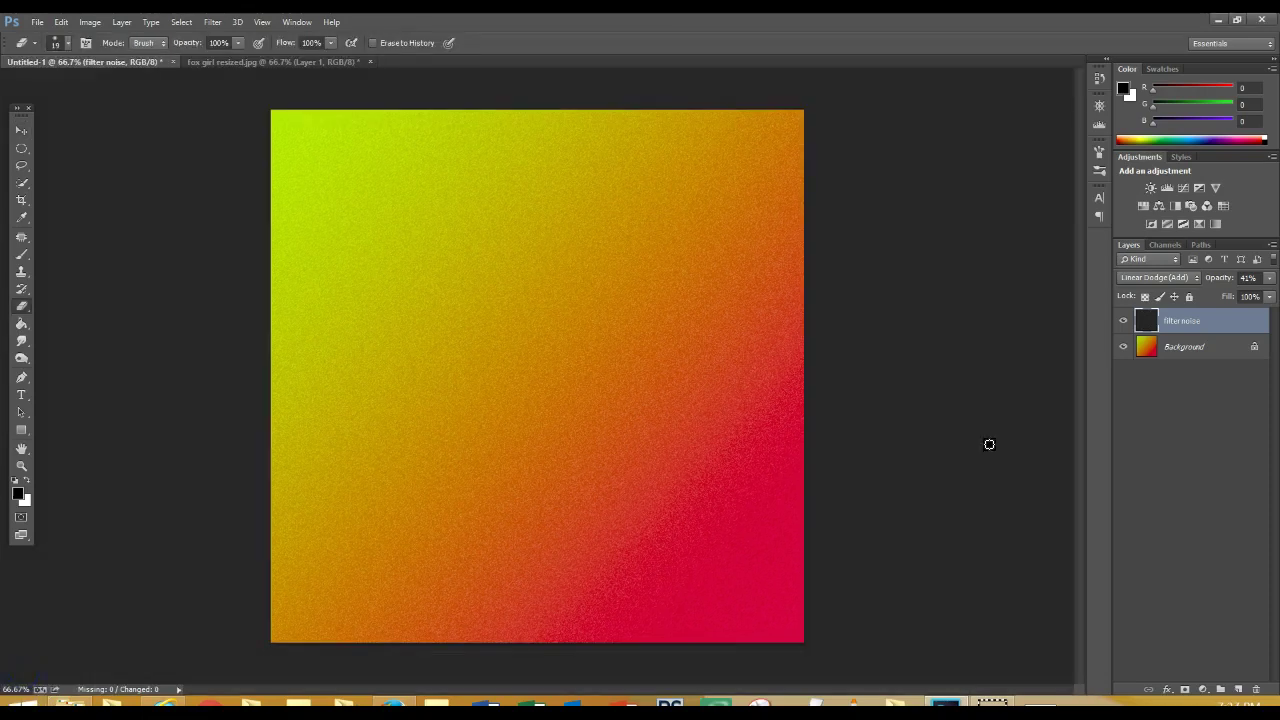
left_click(1215, 322)
left_click_drag(1211, 322, 1258, 689)
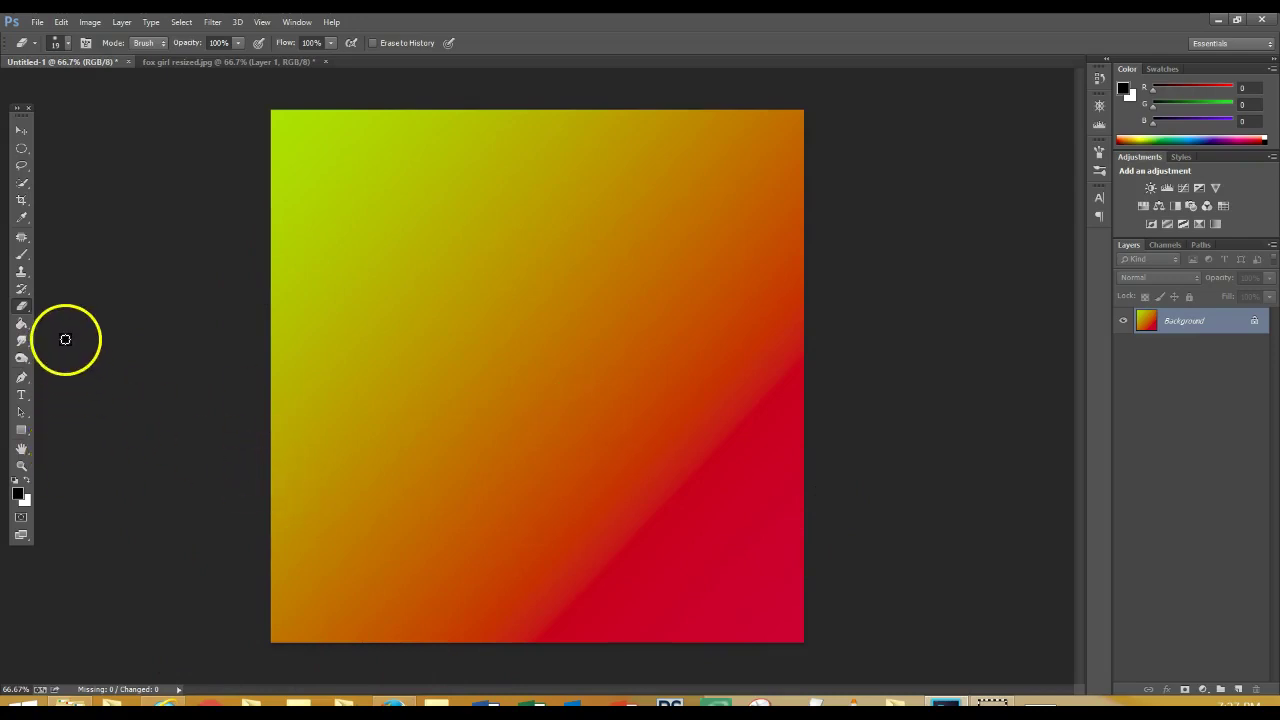
Switch from the Eraser to the Paint Bucket tool
left_click(29, 328)
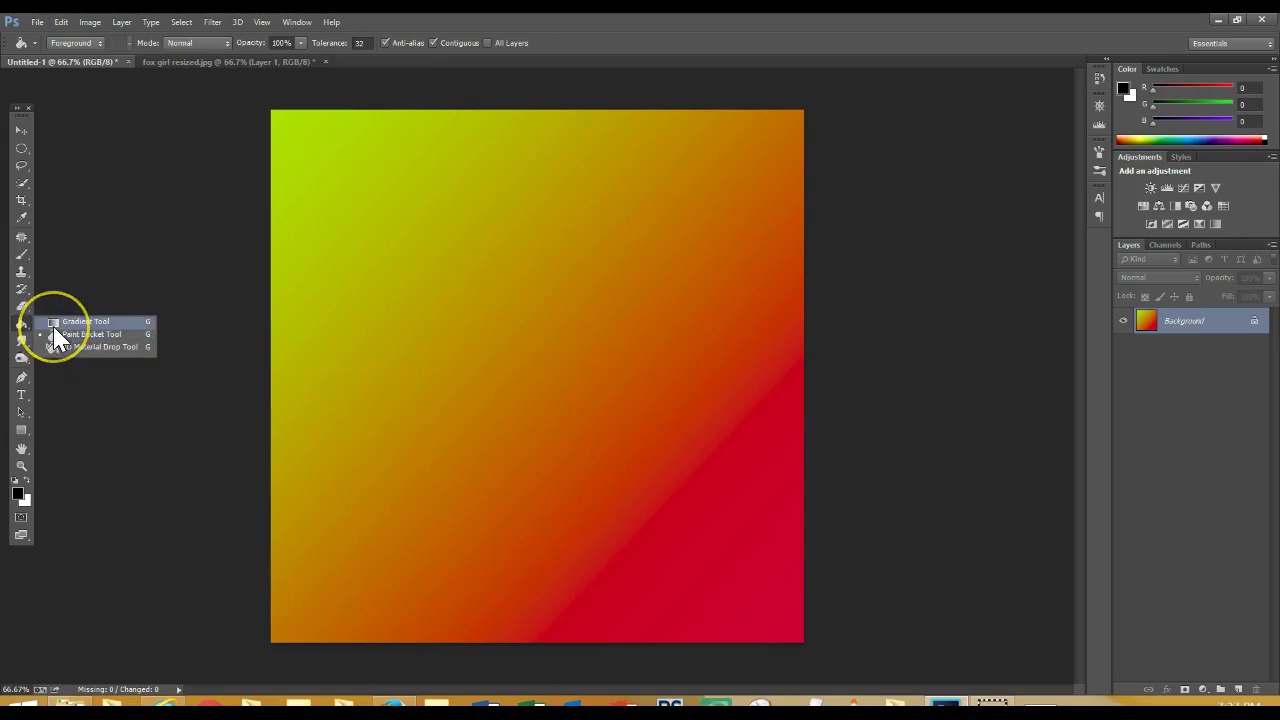
left_click(62, 338)
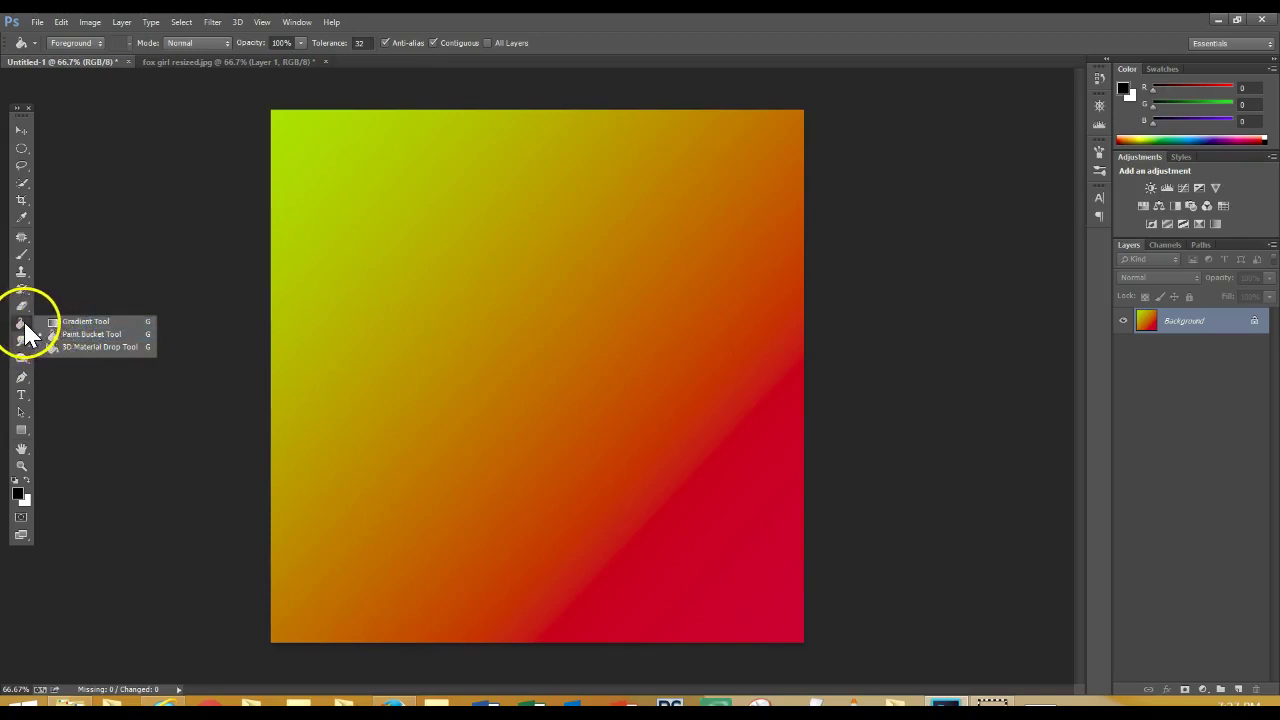
left_click(24, 323)
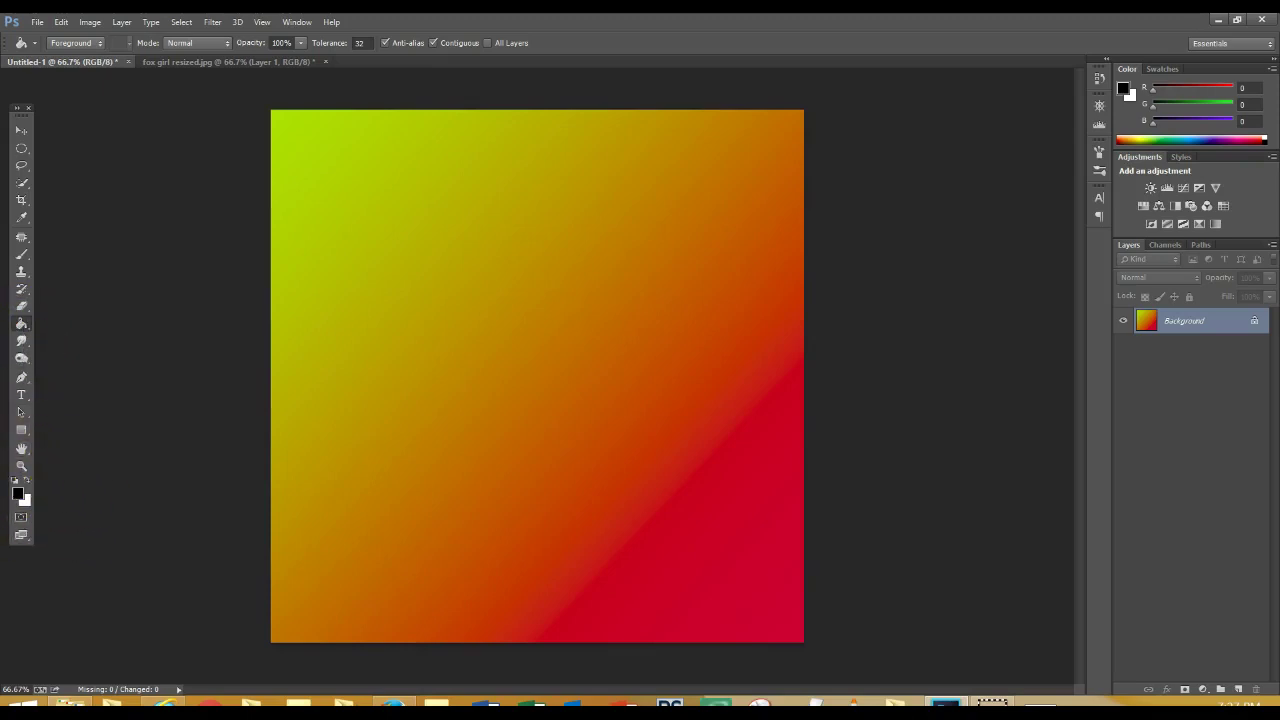
Try a bright green (#20c446) as the foreground colour and reset the colours to default black and white
left_click(28, 483)
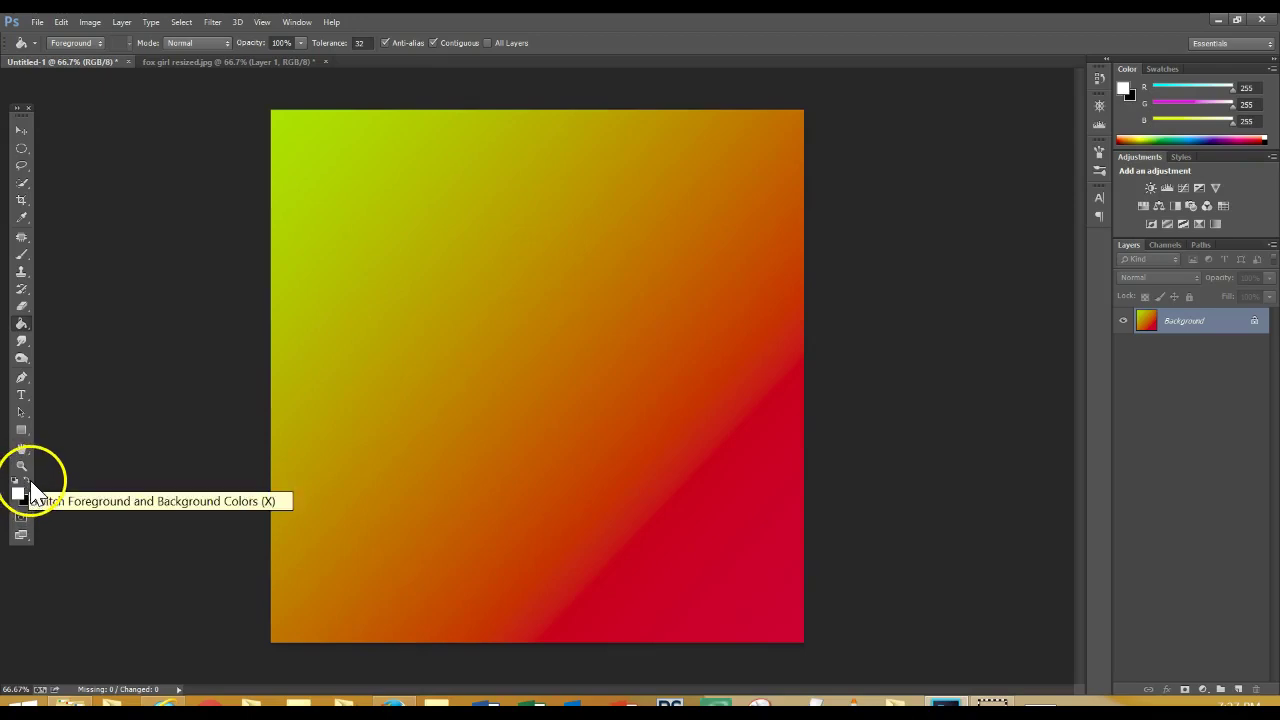
left_click(31, 484)
left_click(22, 495)
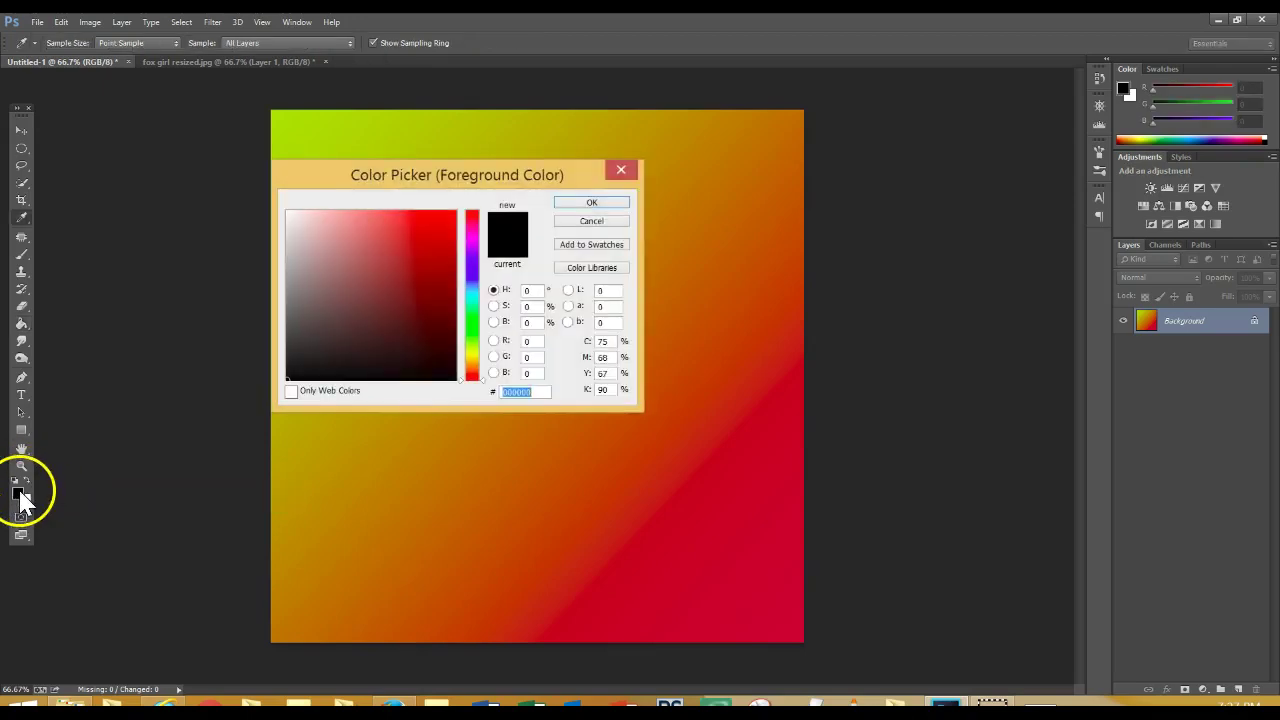
left_click(474, 277)
left_click_drag(476, 290, 471, 316)
left_click(431, 289)
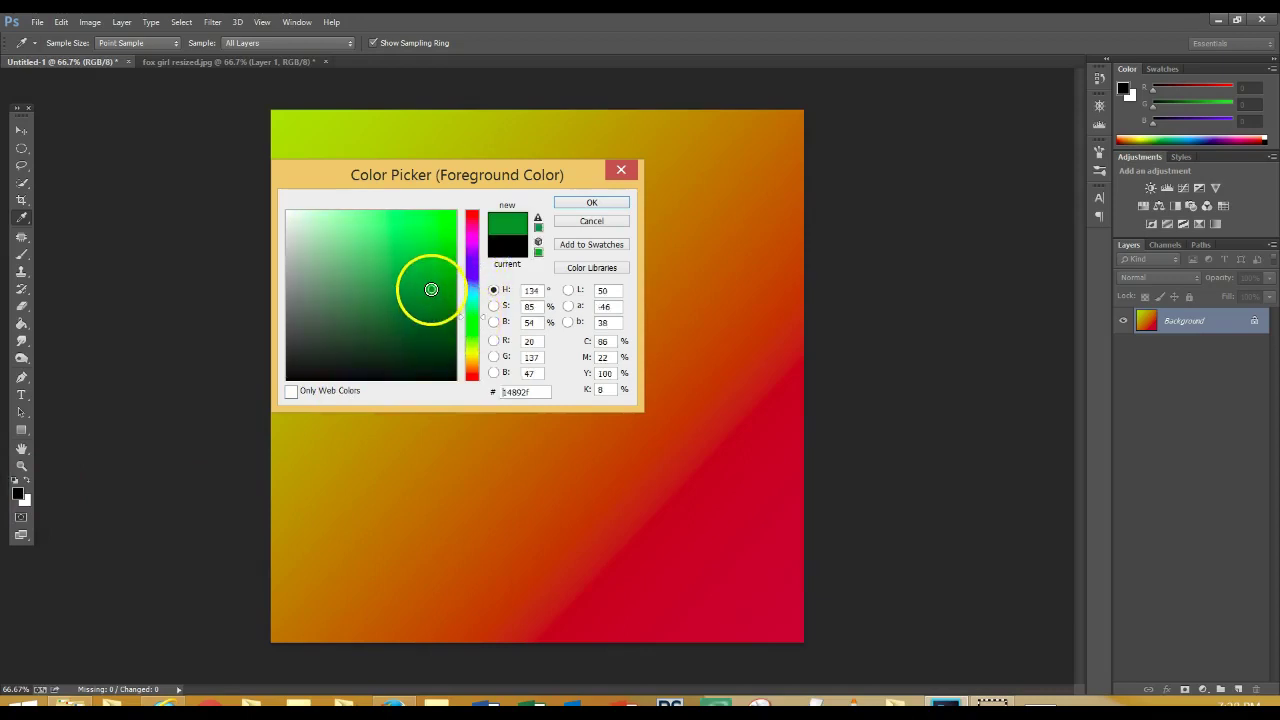
left_click(429, 250)
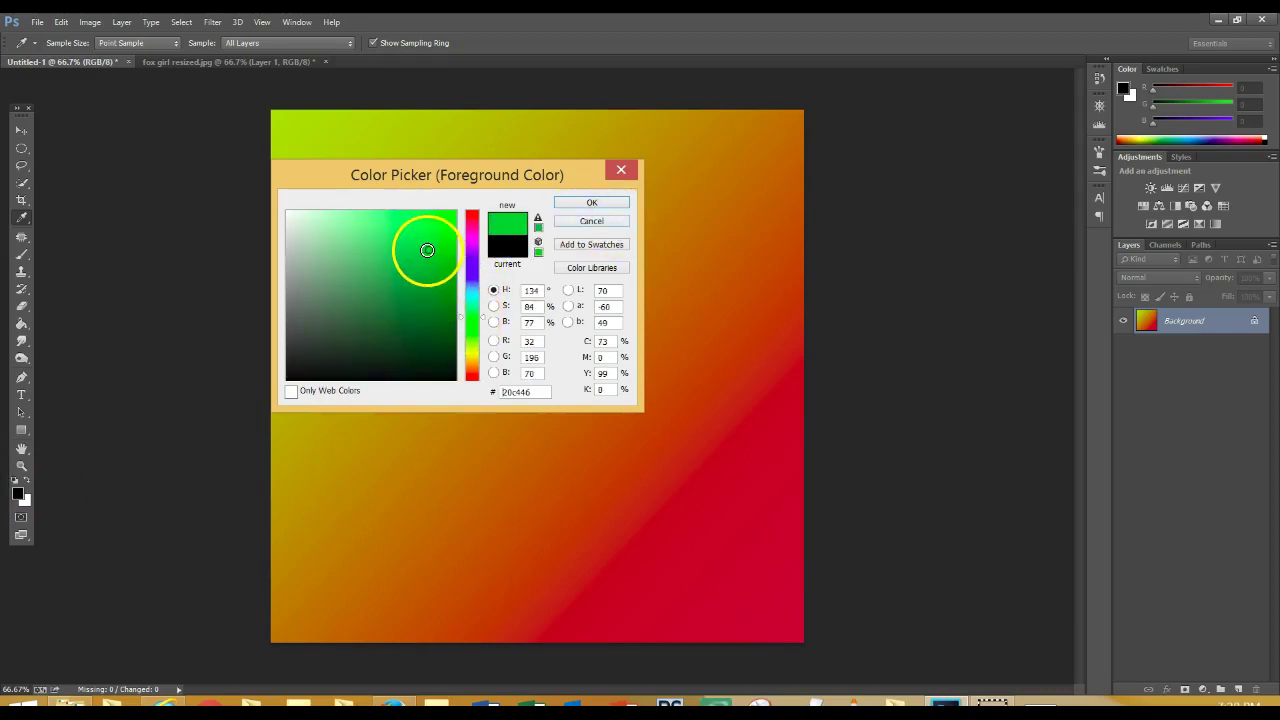
key("g")
left_click(606, 206)
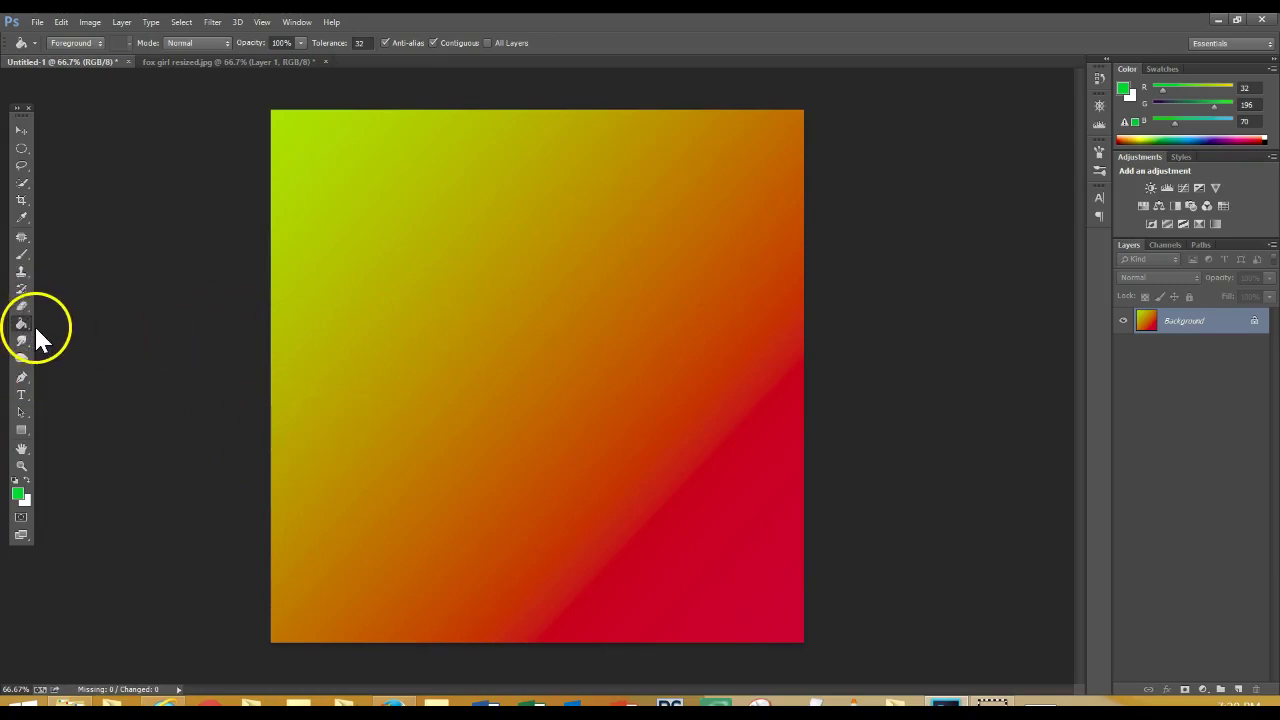
left_click(15, 481)
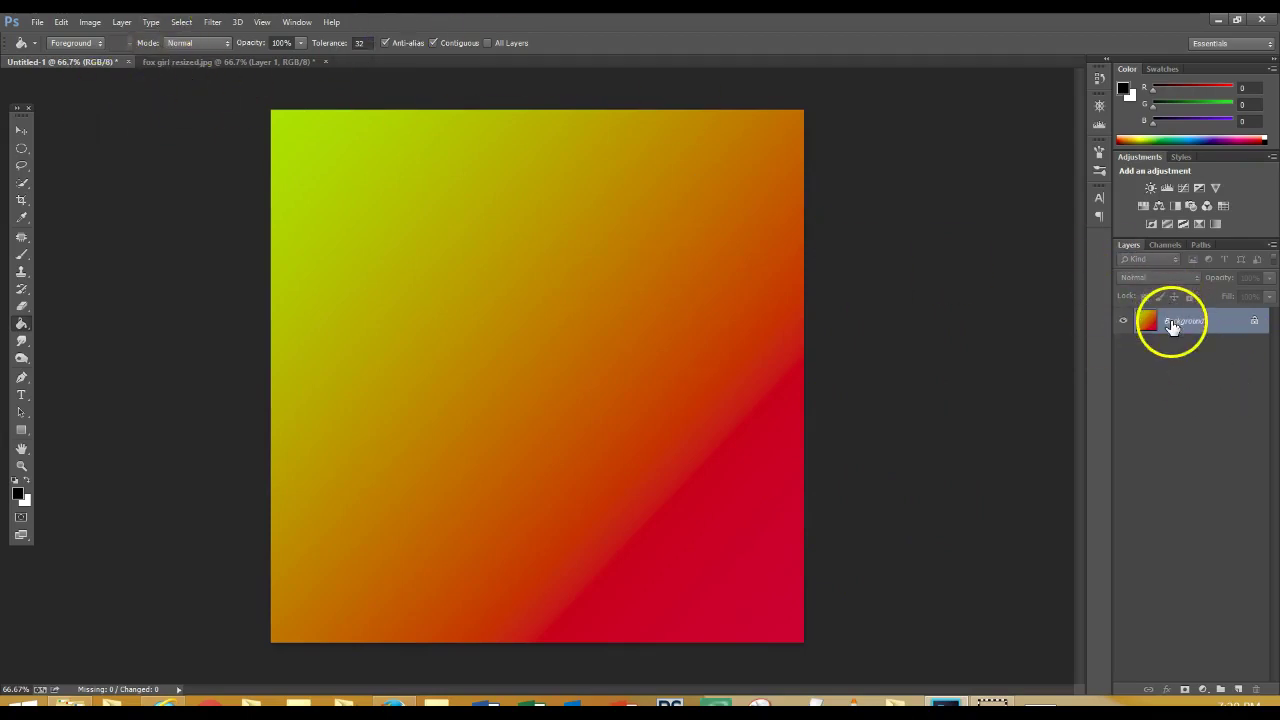
Add a new empty layer above the gradient Background and fill it with black
left_click(124, 26)
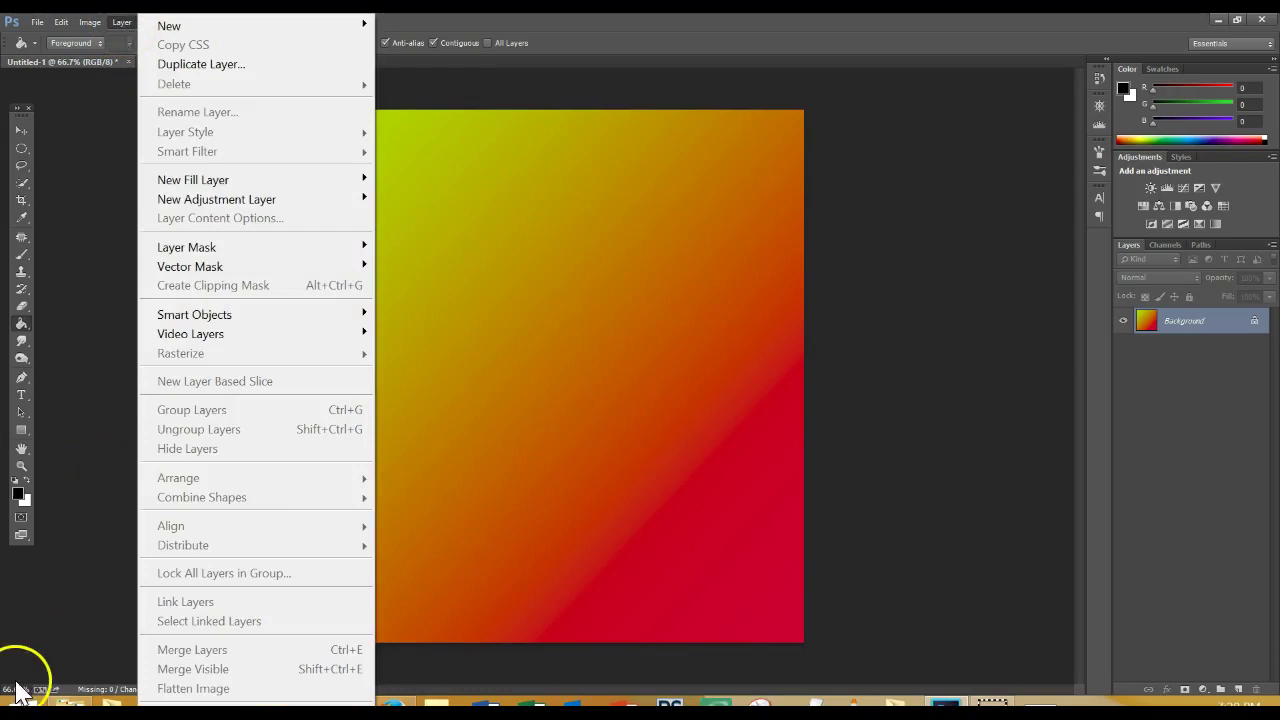
key("ctrl+shift+alt+n")
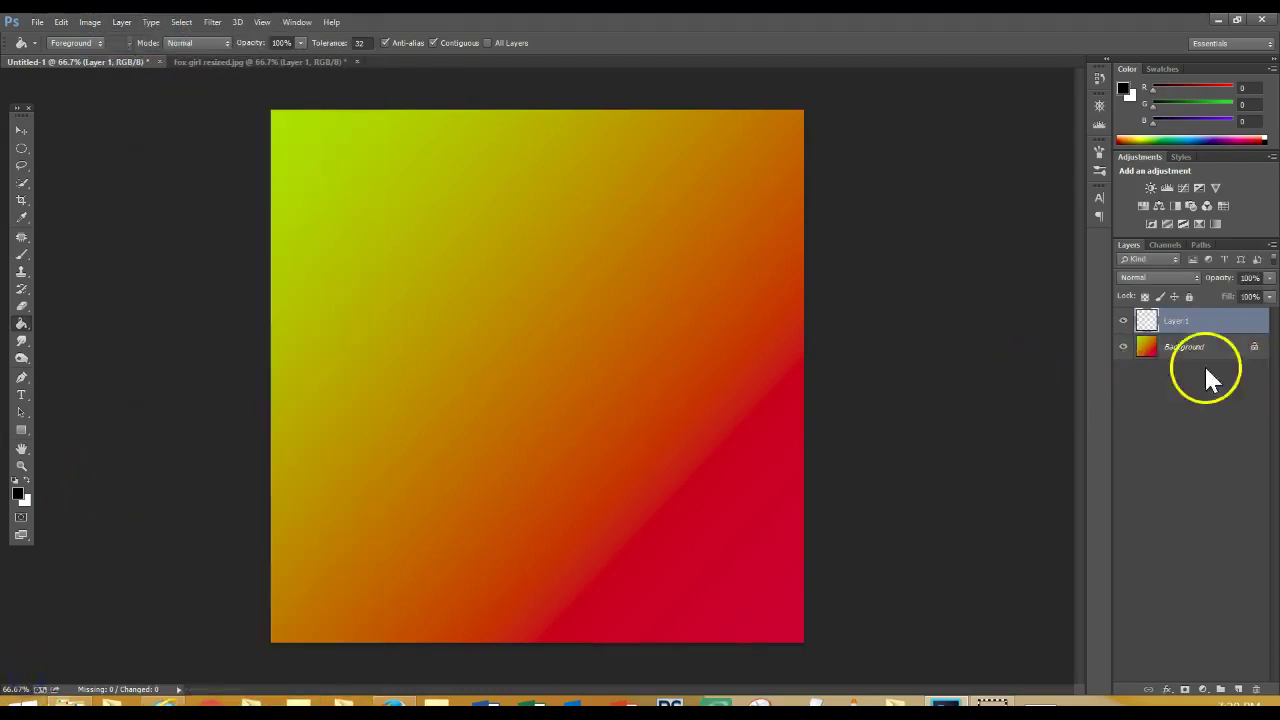
left_click_drag(1186, 323, 1145, 378)
left_click_drag(1230, 322, 1194, 320)
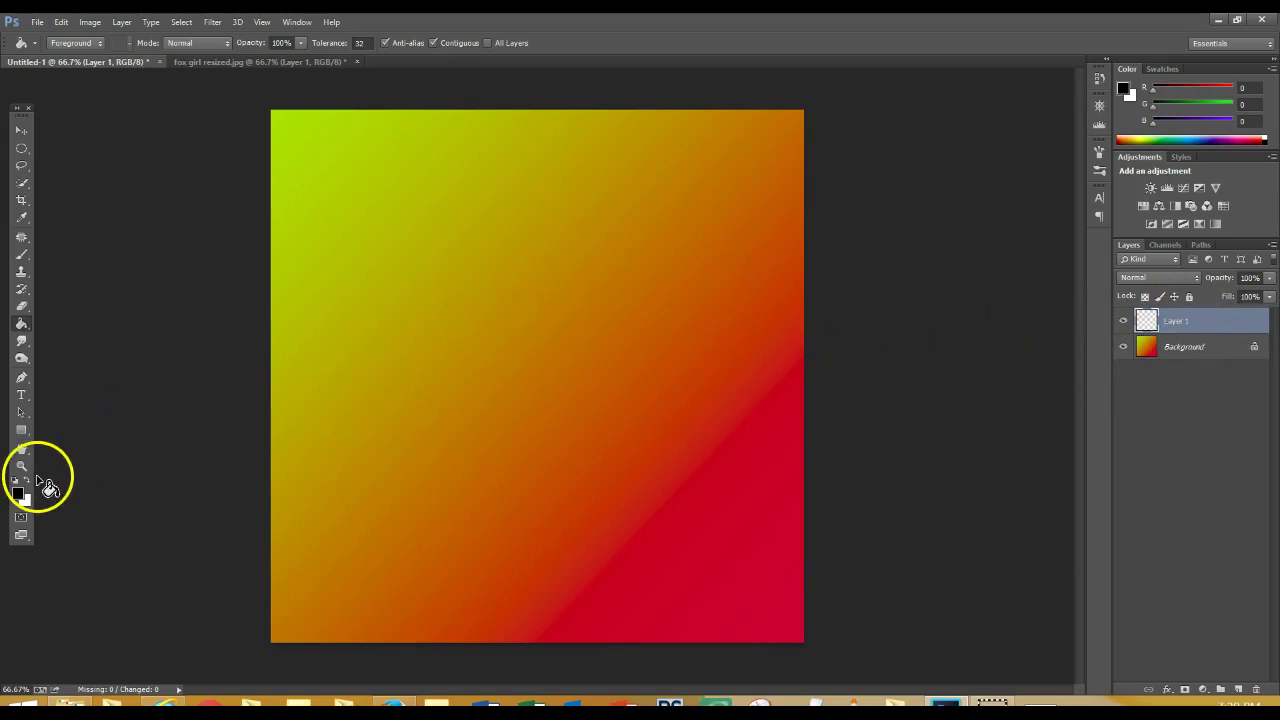
left_click(434, 321)
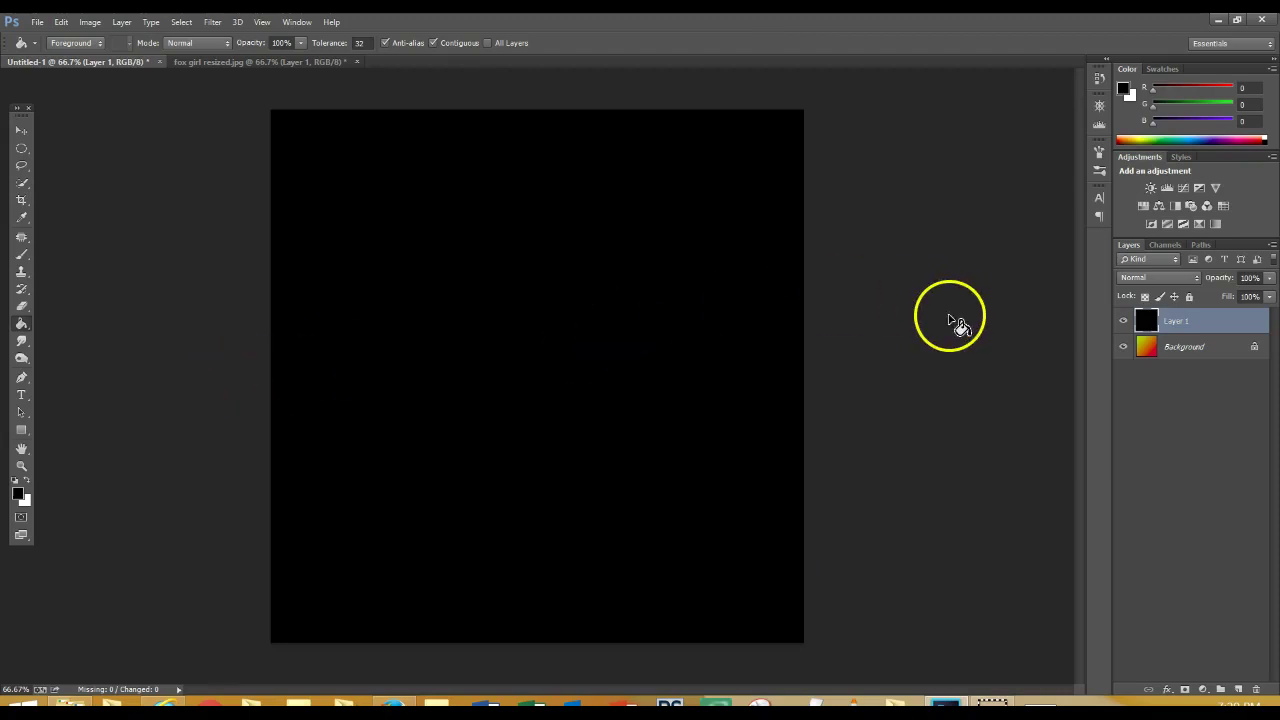
Apply the Add Noise filter to the black layer with amount 50%, Uniform distribution and Monochromatic enabled
left_click(215, 25)
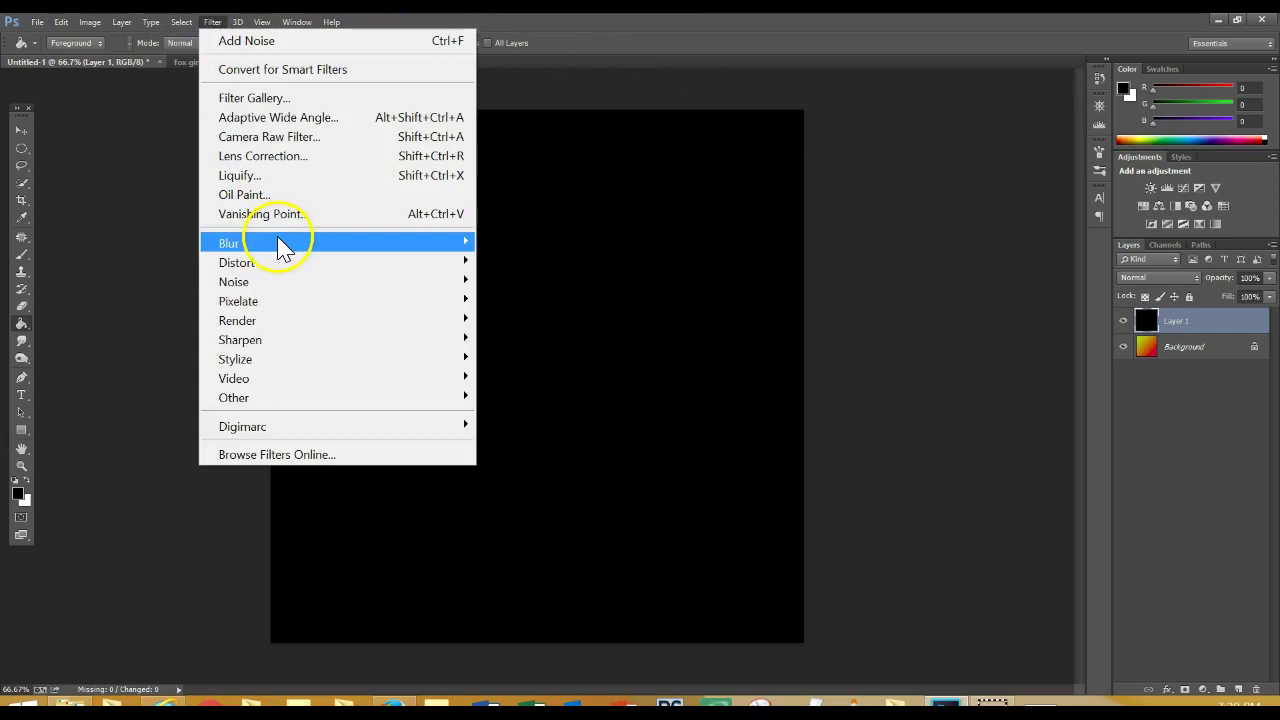
mouse_move(272, 288)
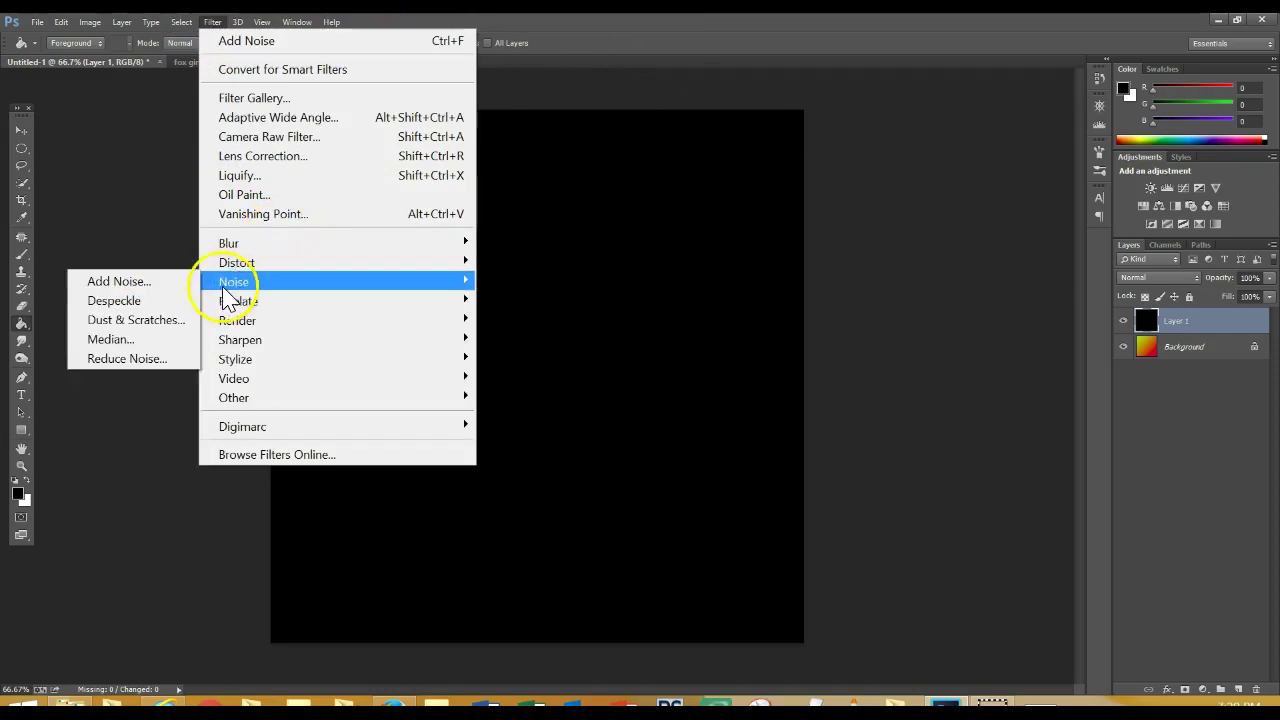
left_click(118, 282)
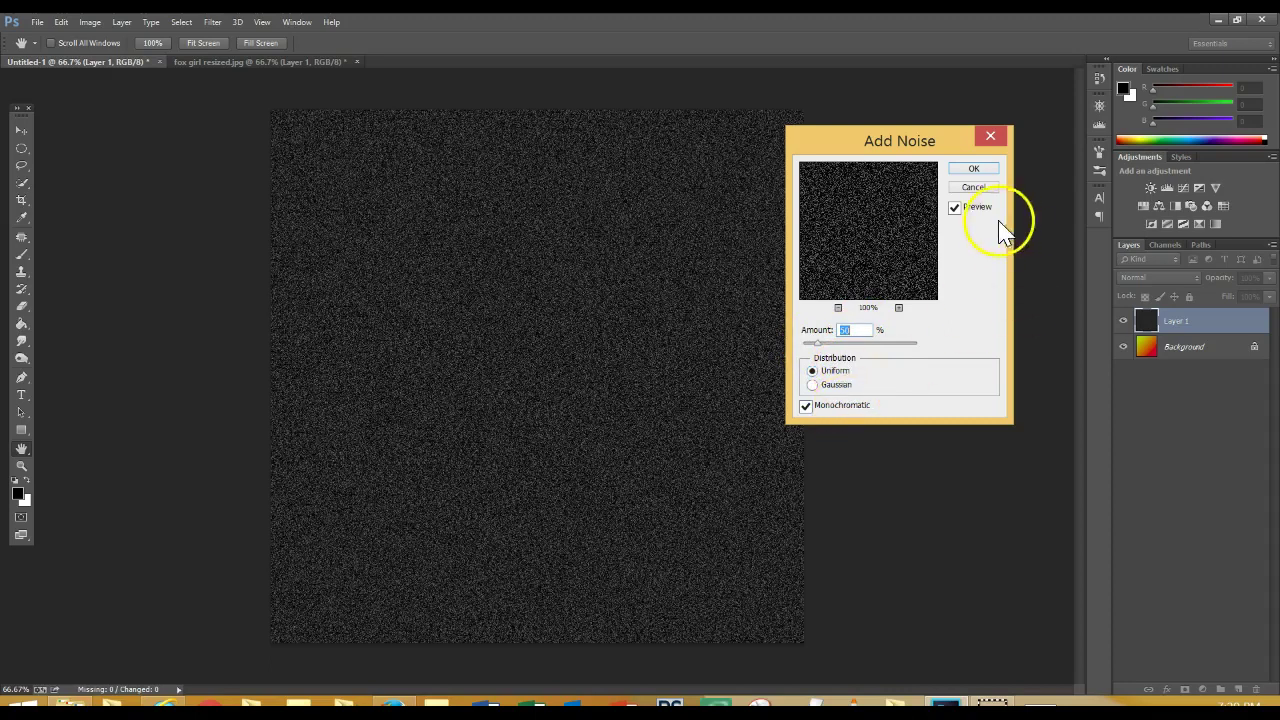
left_click(974, 170)
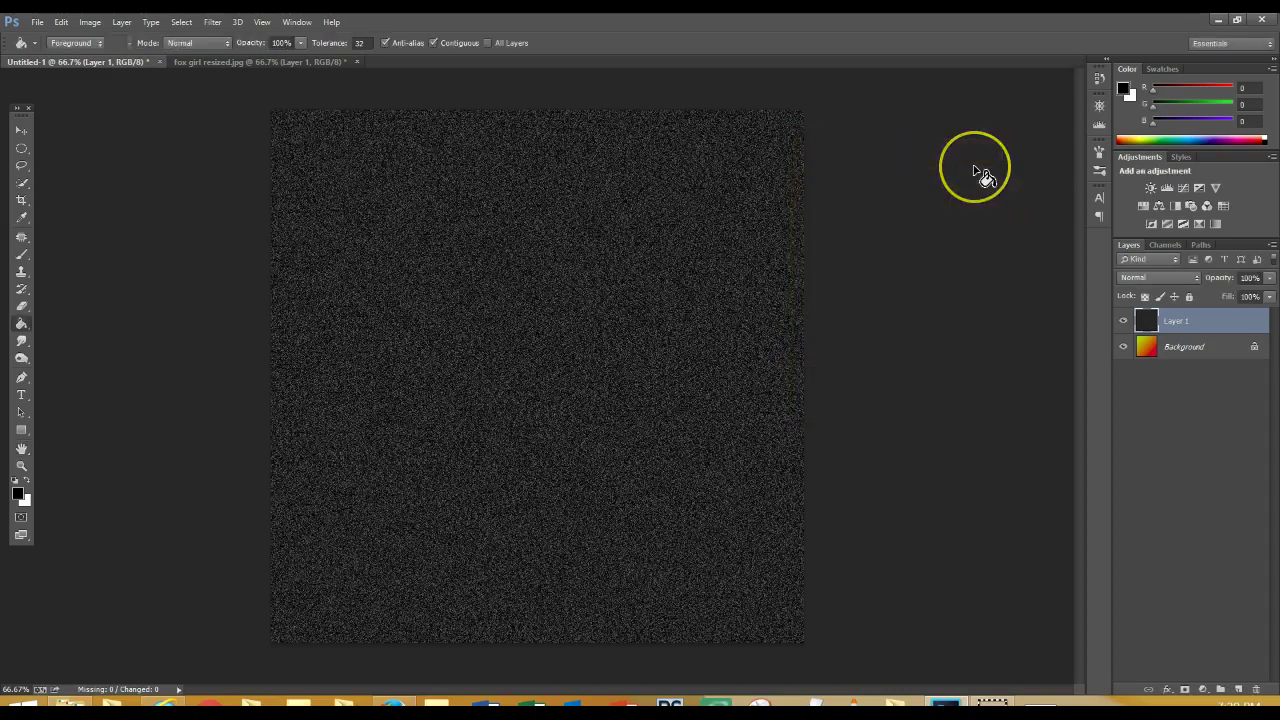
left_click(980, 178)
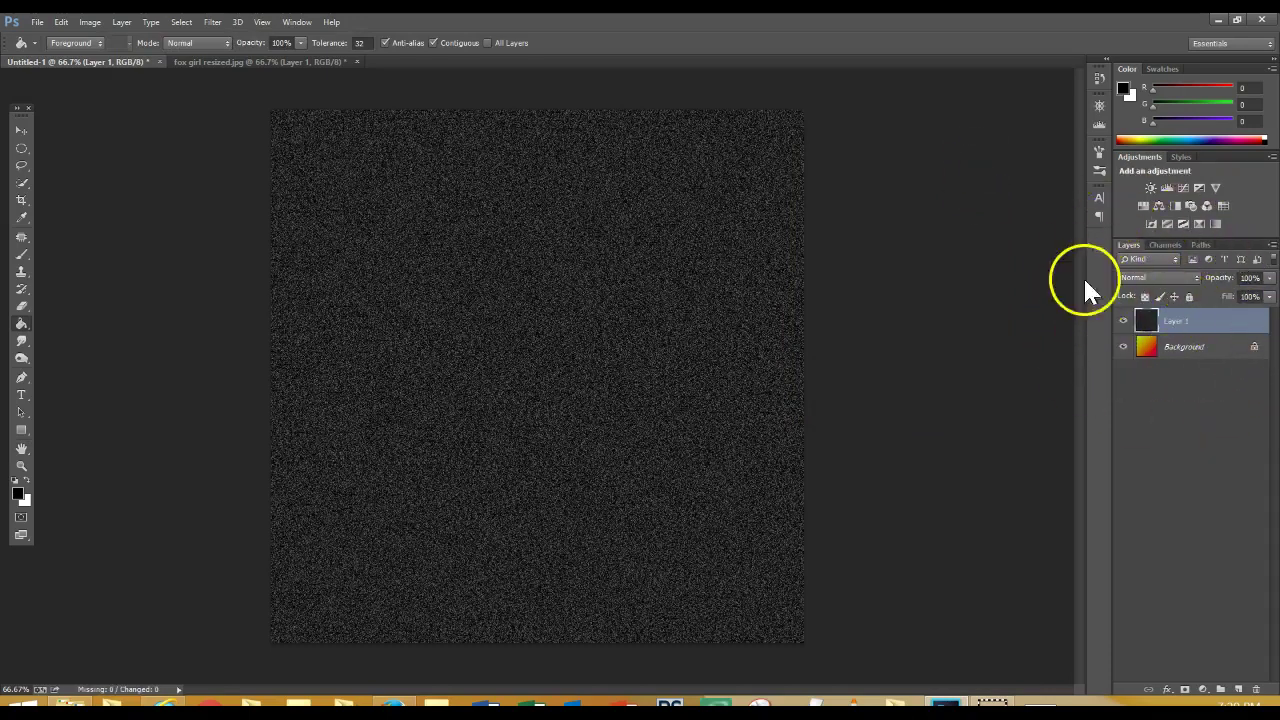
left_click(1195, 292)
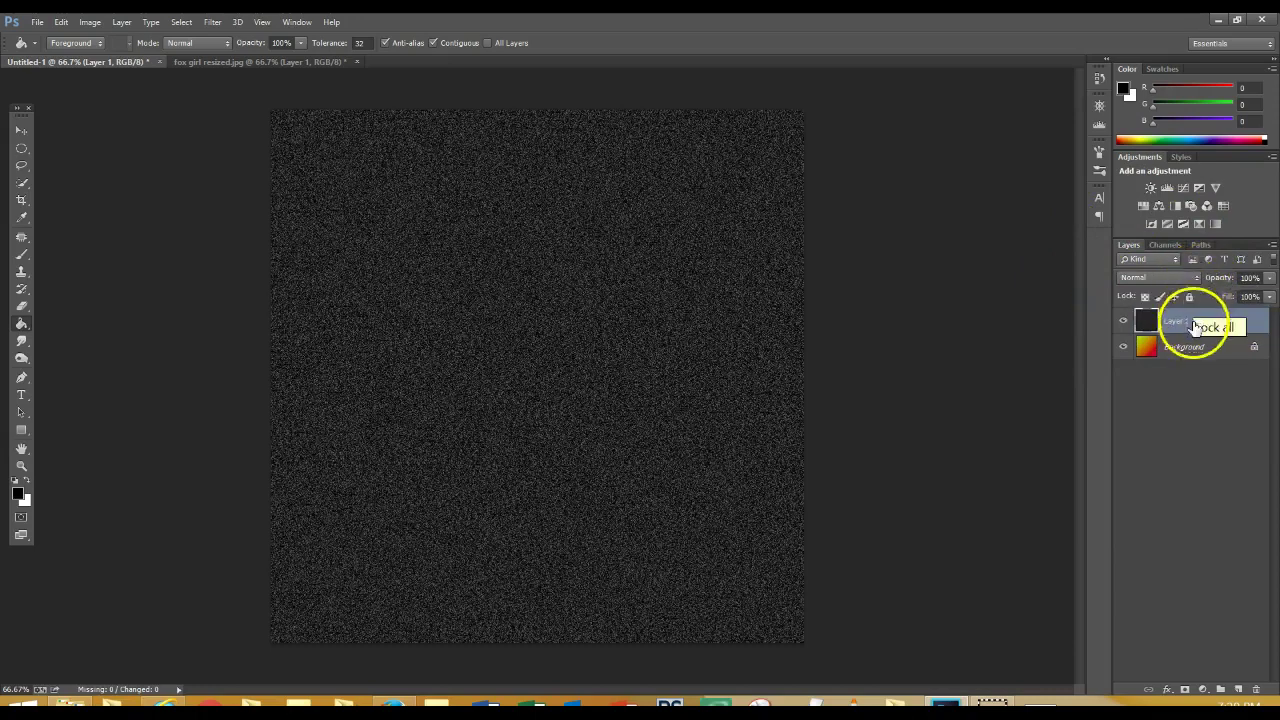
Toggle the visibility of the noise-filled Layer 1 and the Background to compare them
left_click(1123, 323)
left_click(1123, 346)
left_click(1123, 321)
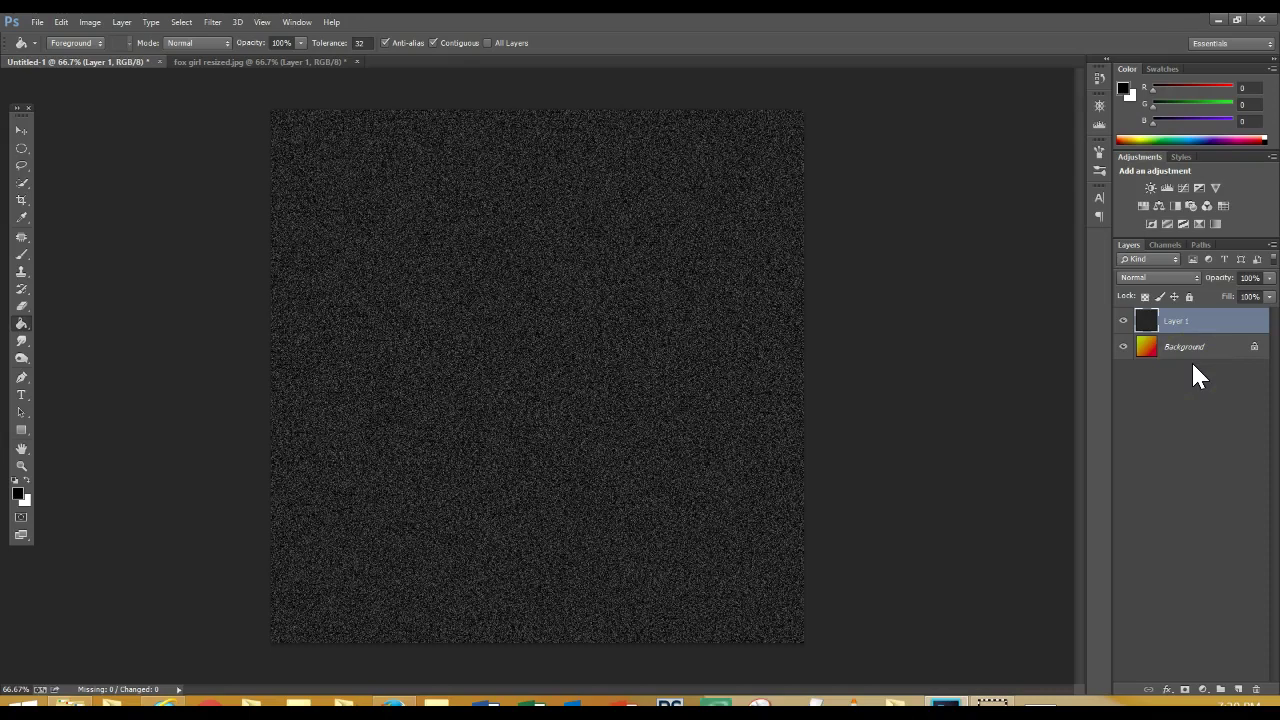
Dismiss the low-battery notice and try the Screen blend mode on the noise layer
left_click_drag(1184, 321, 1188, 282)
left_click(1198, 281)
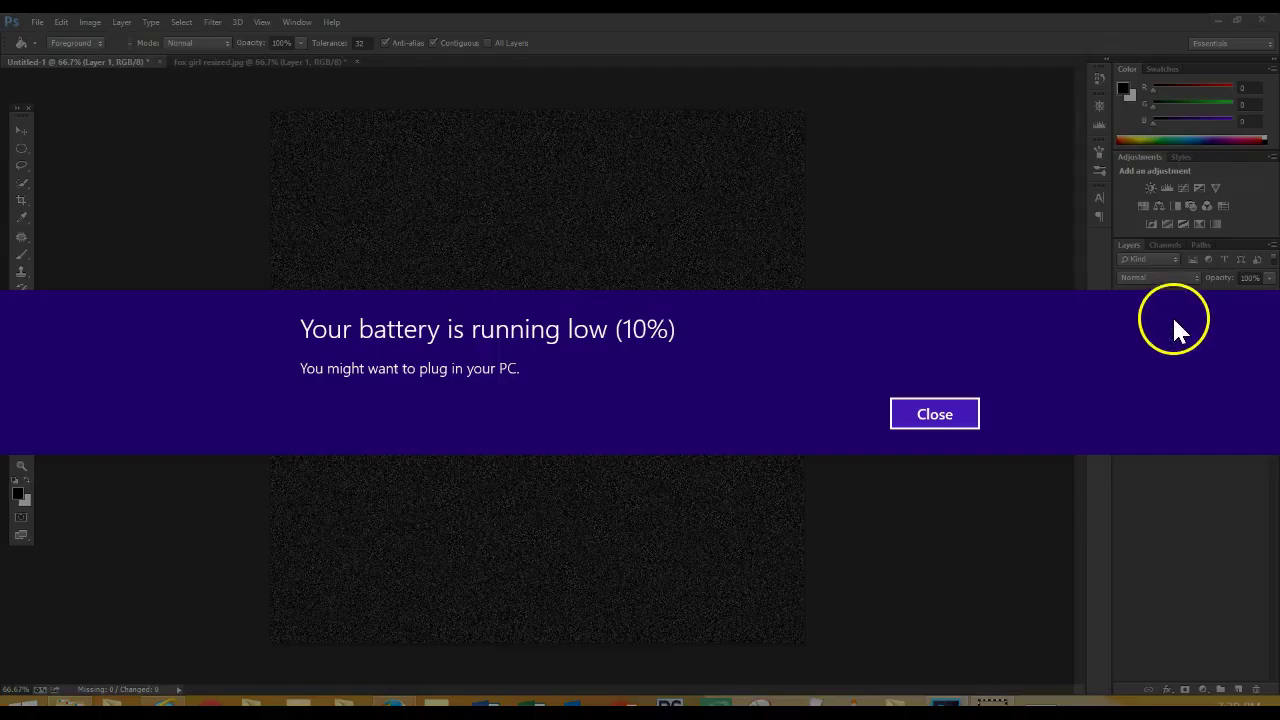
left_click(940, 415)
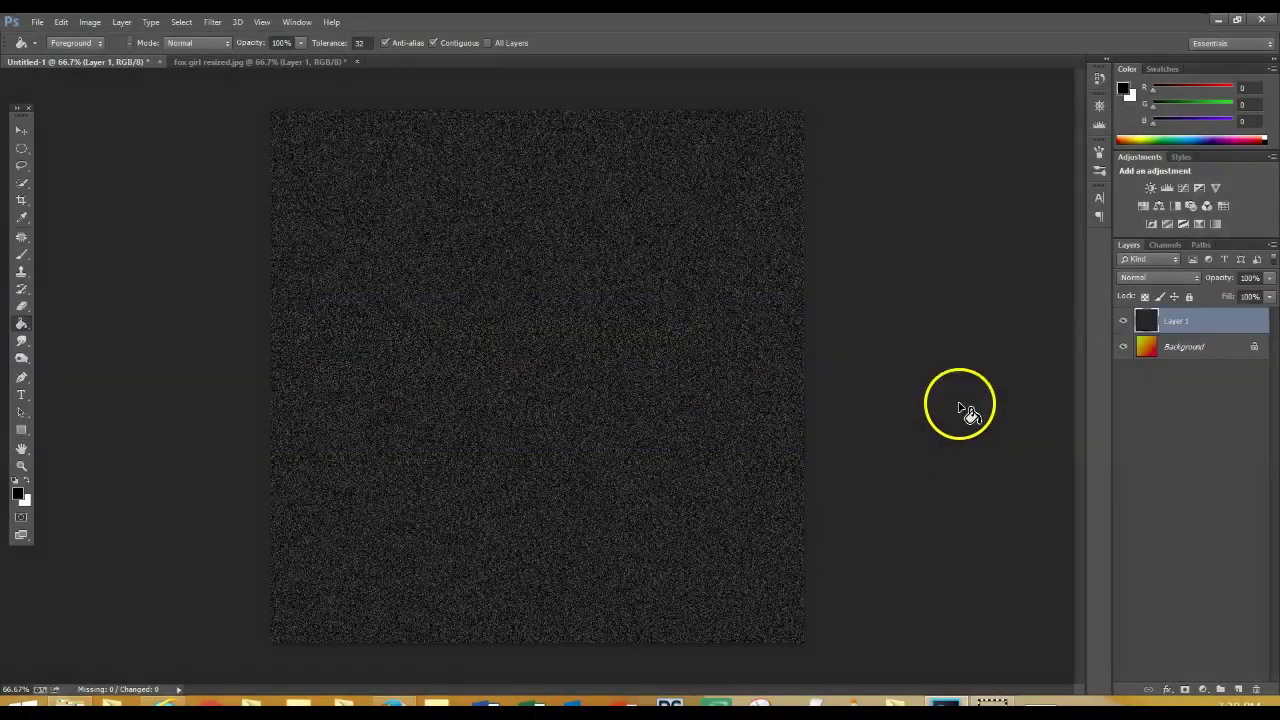
left_click(1192, 276)
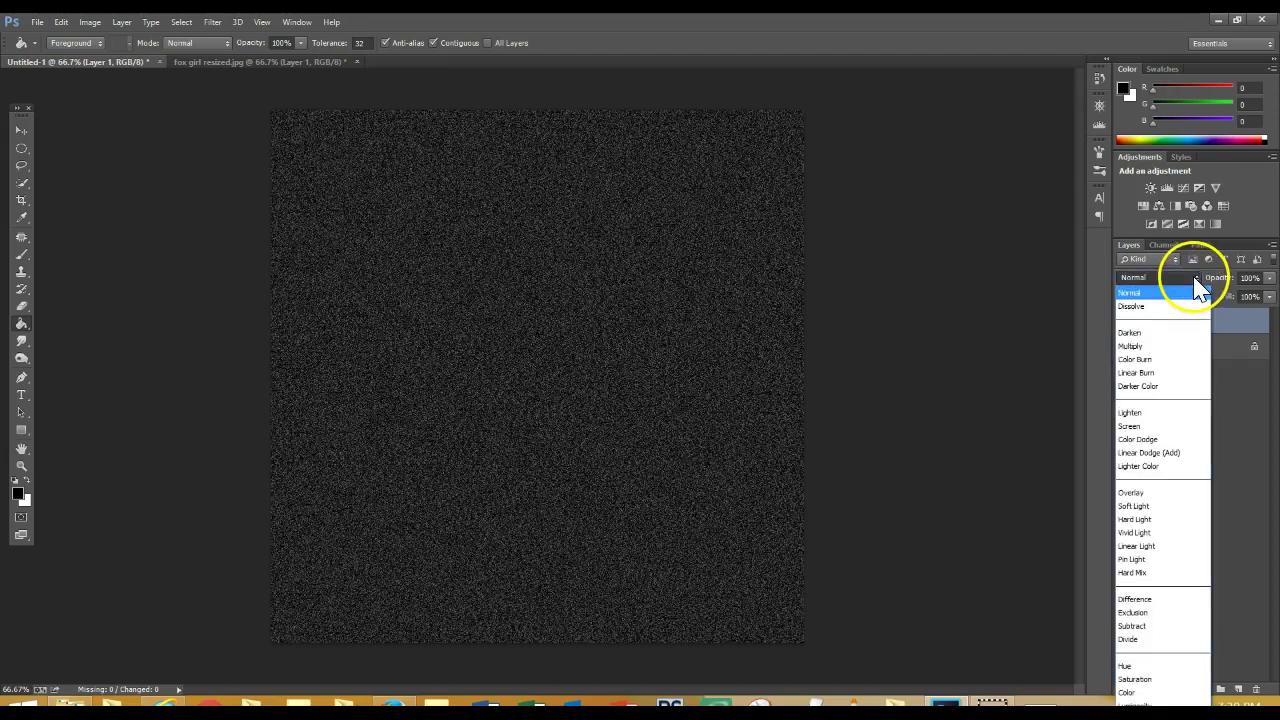
left_click(1152, 425)
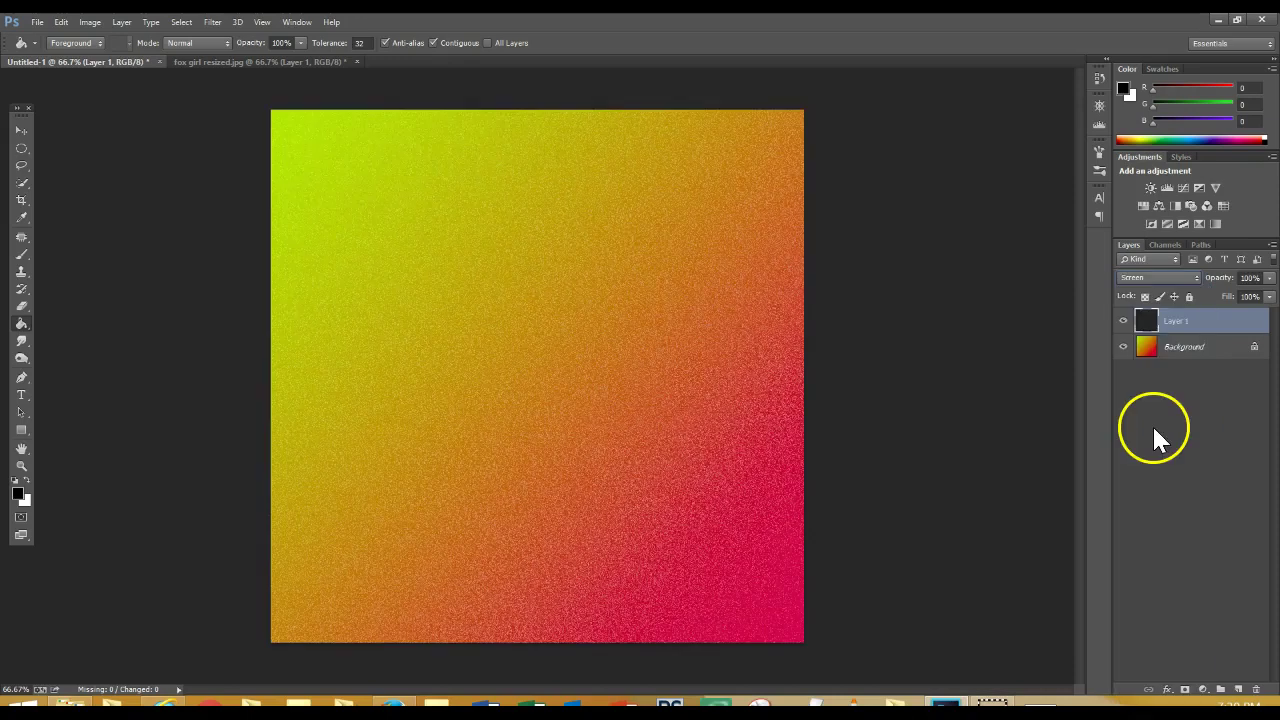
Set the noise layer's blend mode to Linear Dodge (Add) and its opacity to 41%
left_click(1182, 276)
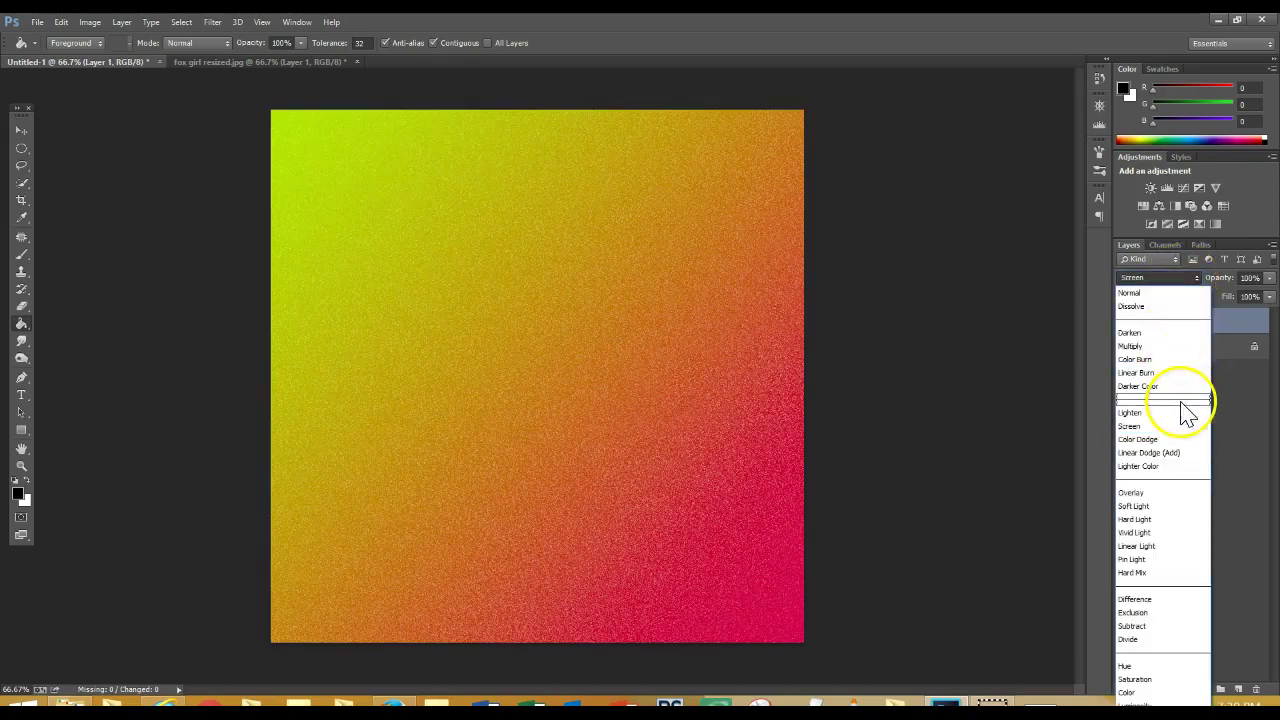
left_click(1150, 453)
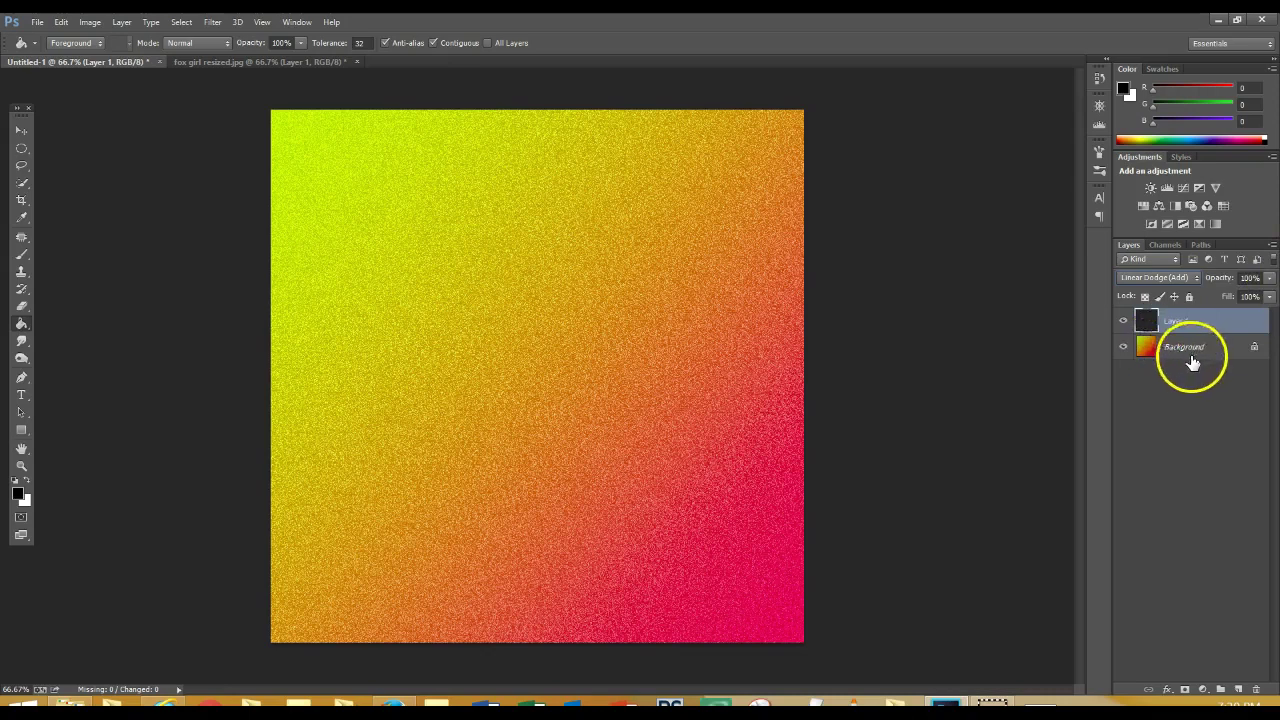
left_click(31, 667)
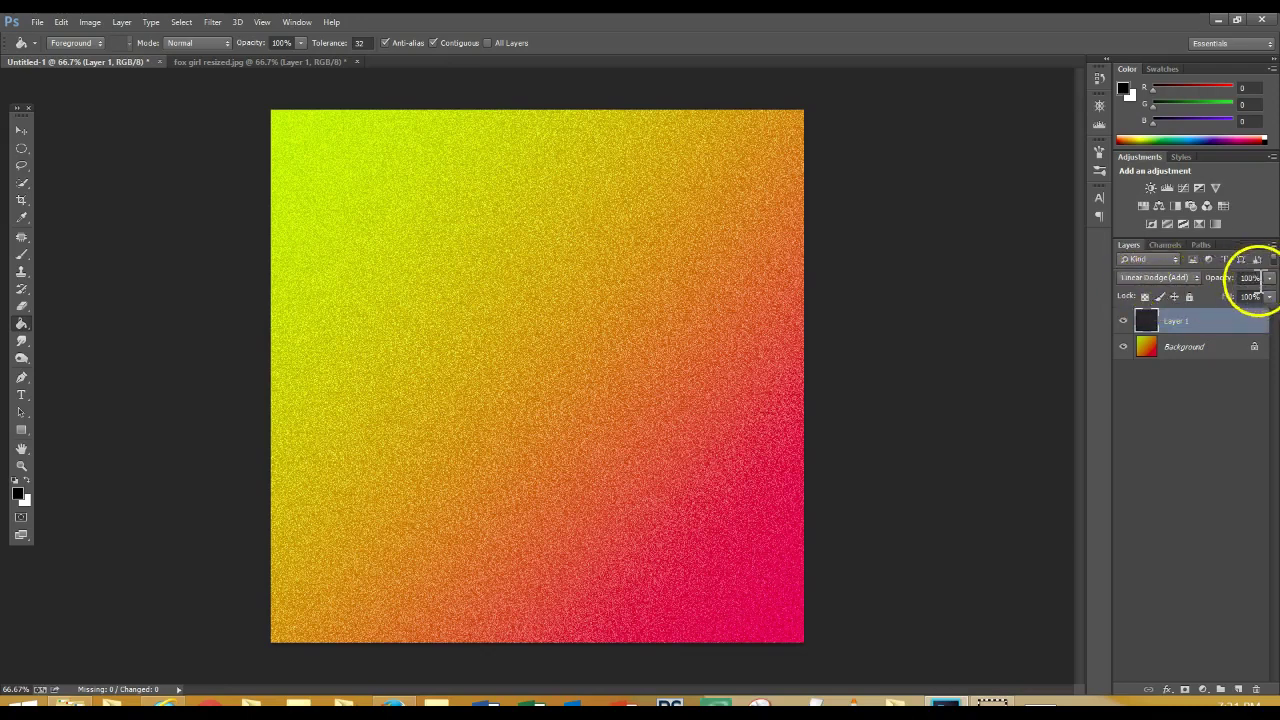
left_click(1269, 279)
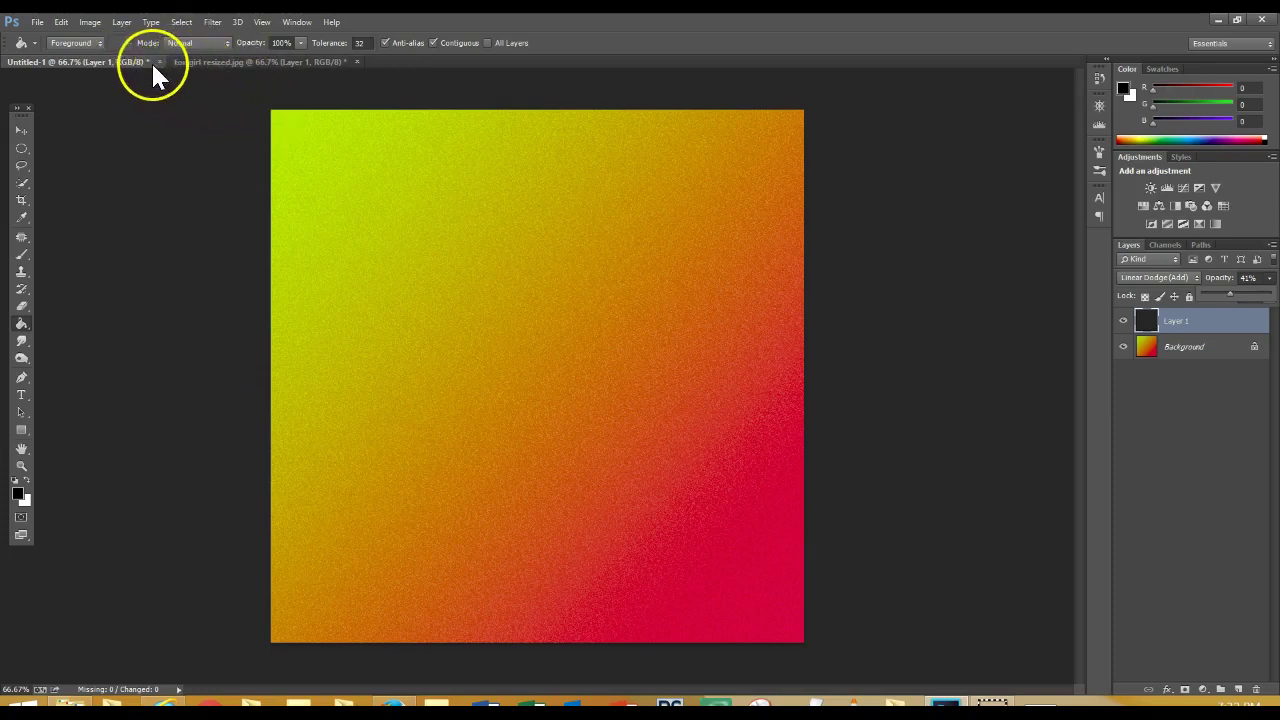
In fox girl resized.jpg, show the Background layer and float all open documents in separate windows
left_click(212, 62)
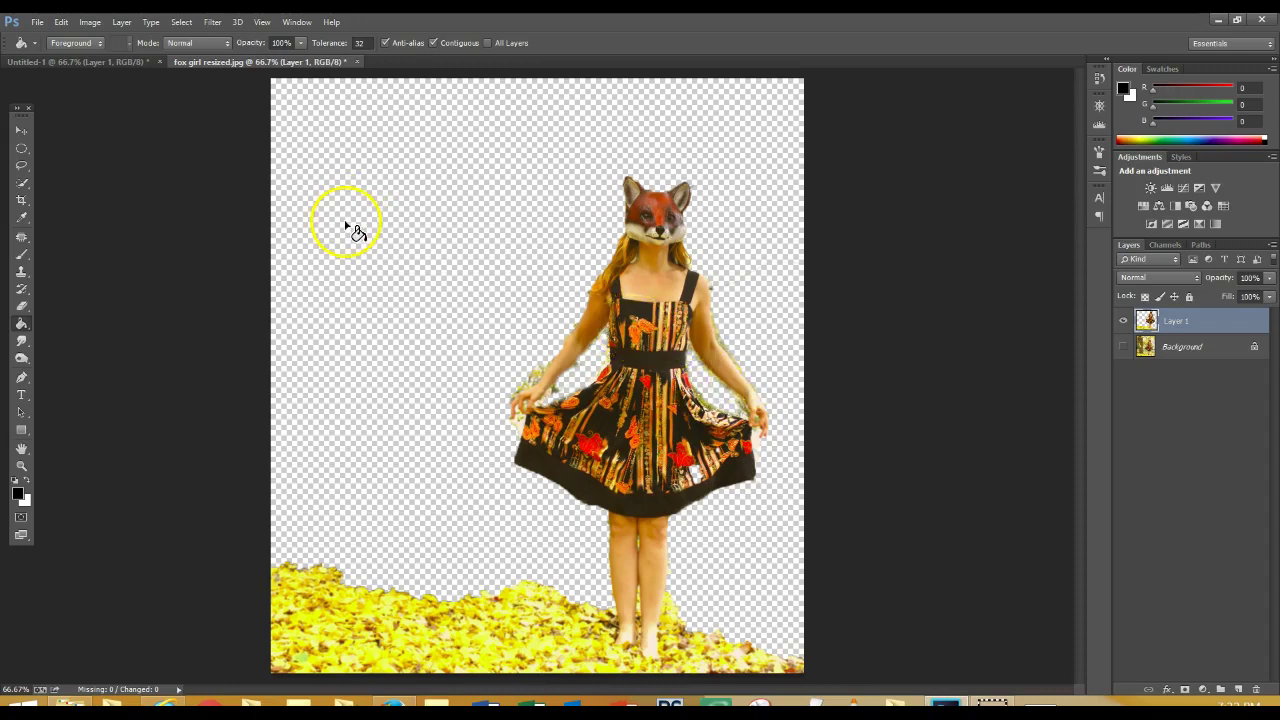
left_click(1122, 346)
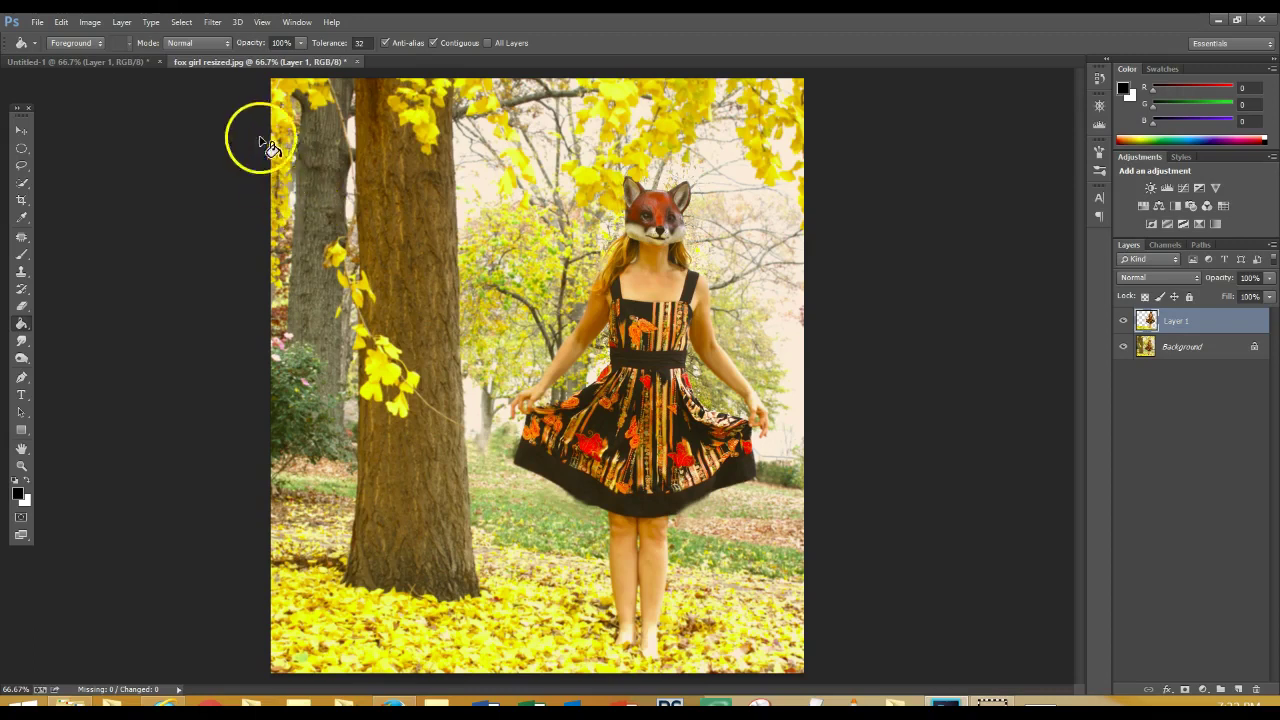
left_click(296, 24)
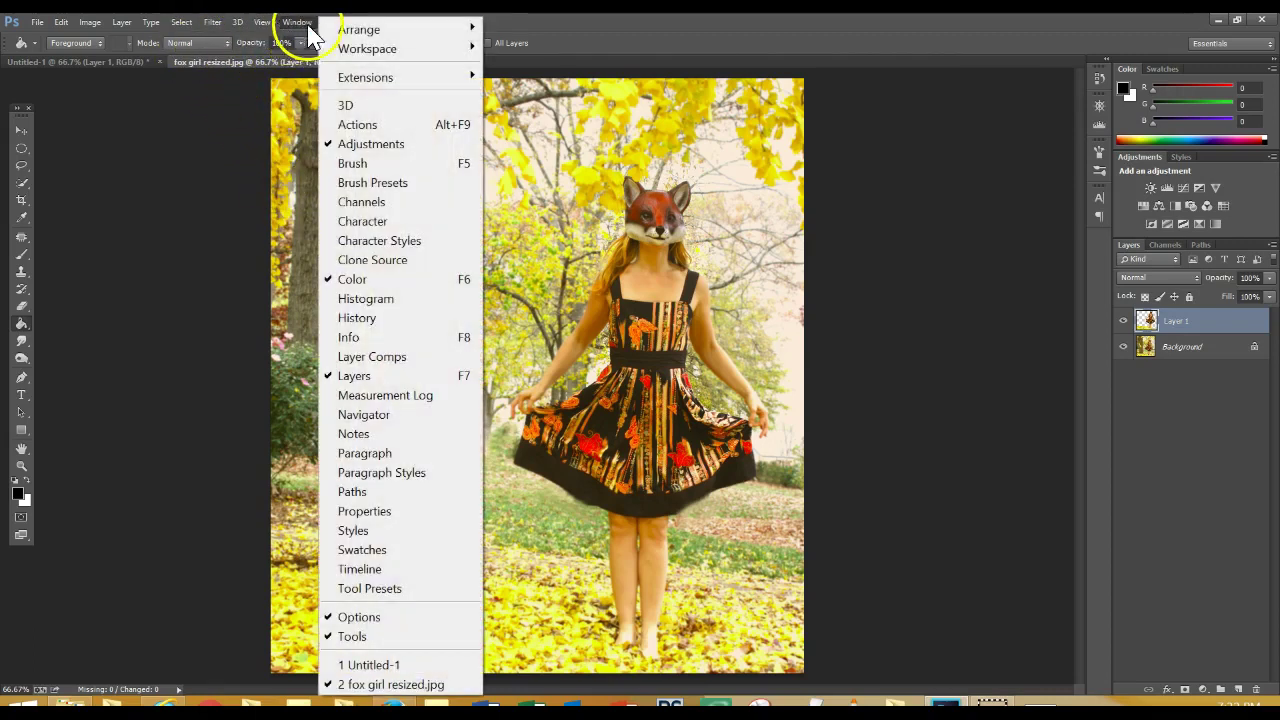
mouse_move(338, 36)
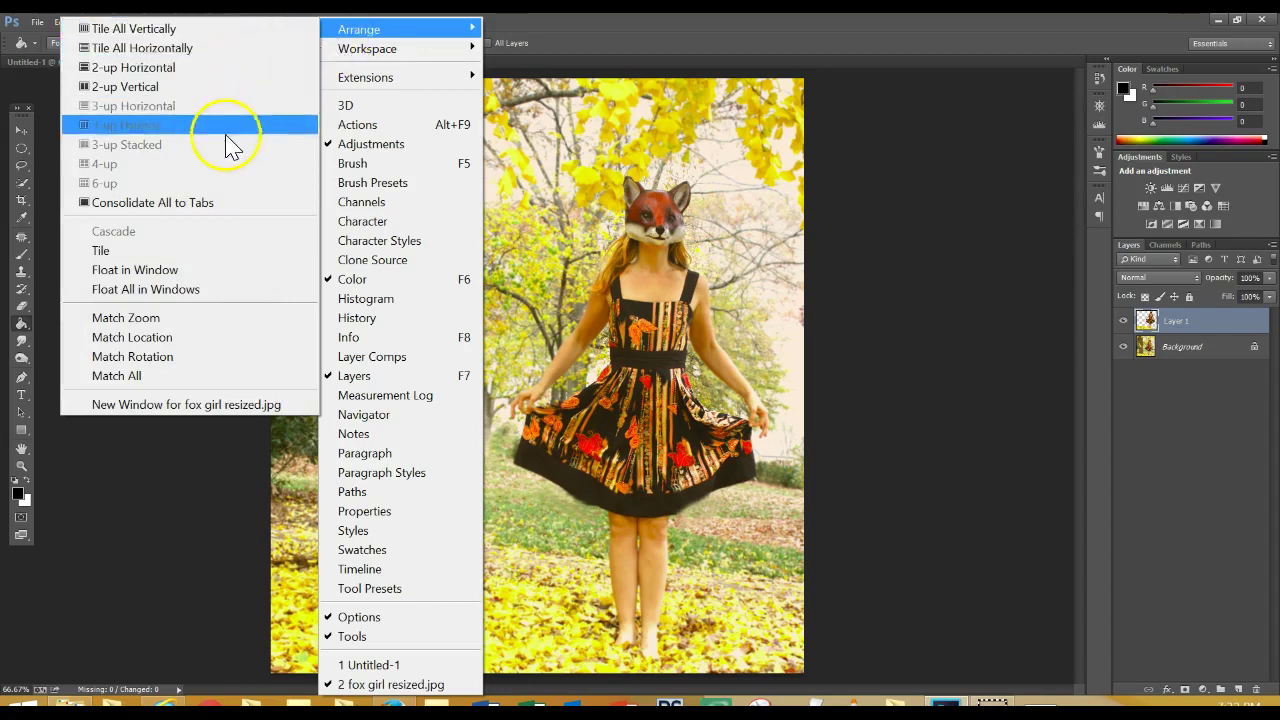
left_click(194, 288)
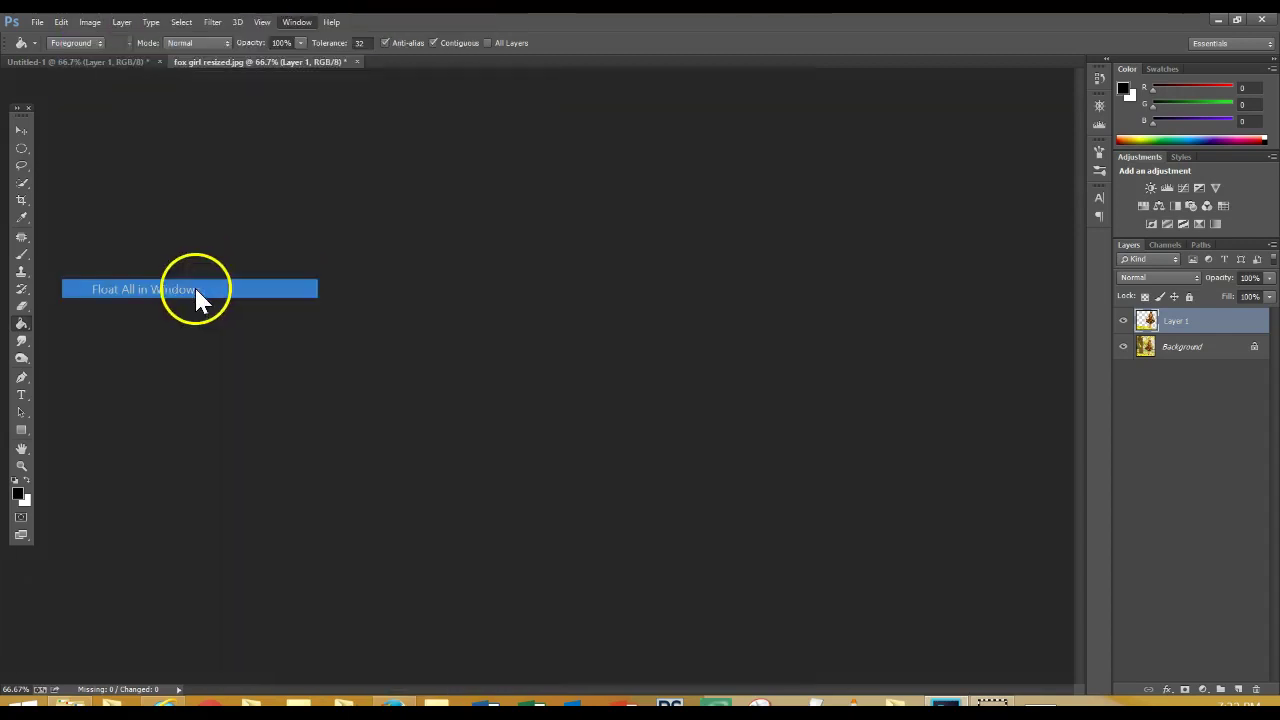
Arrange the floating fox girl resized.jpg and Untitled-1 windows side by side
left_click_drag(230, 80, 396, 148)
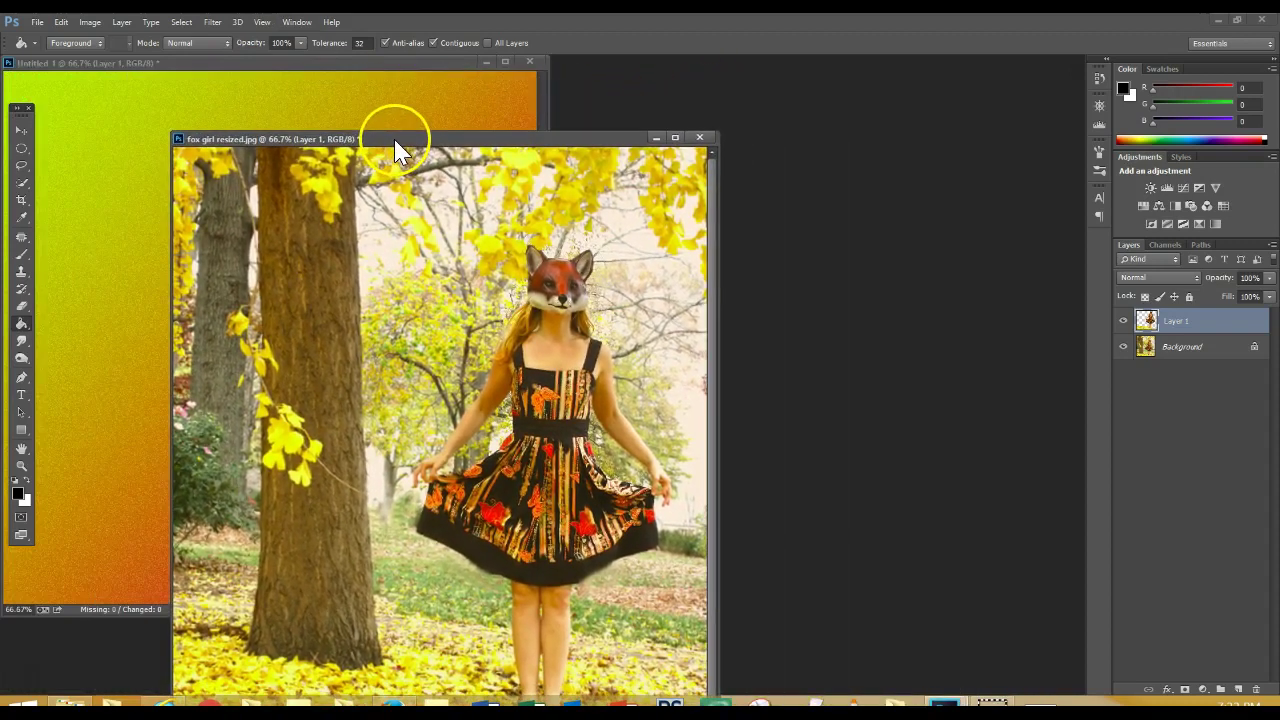
left_click_drag(350, 68, 825, 136)
left_click_drag(385, 136, 293, 89)
left_click_drag(757, 135, 794, 103)
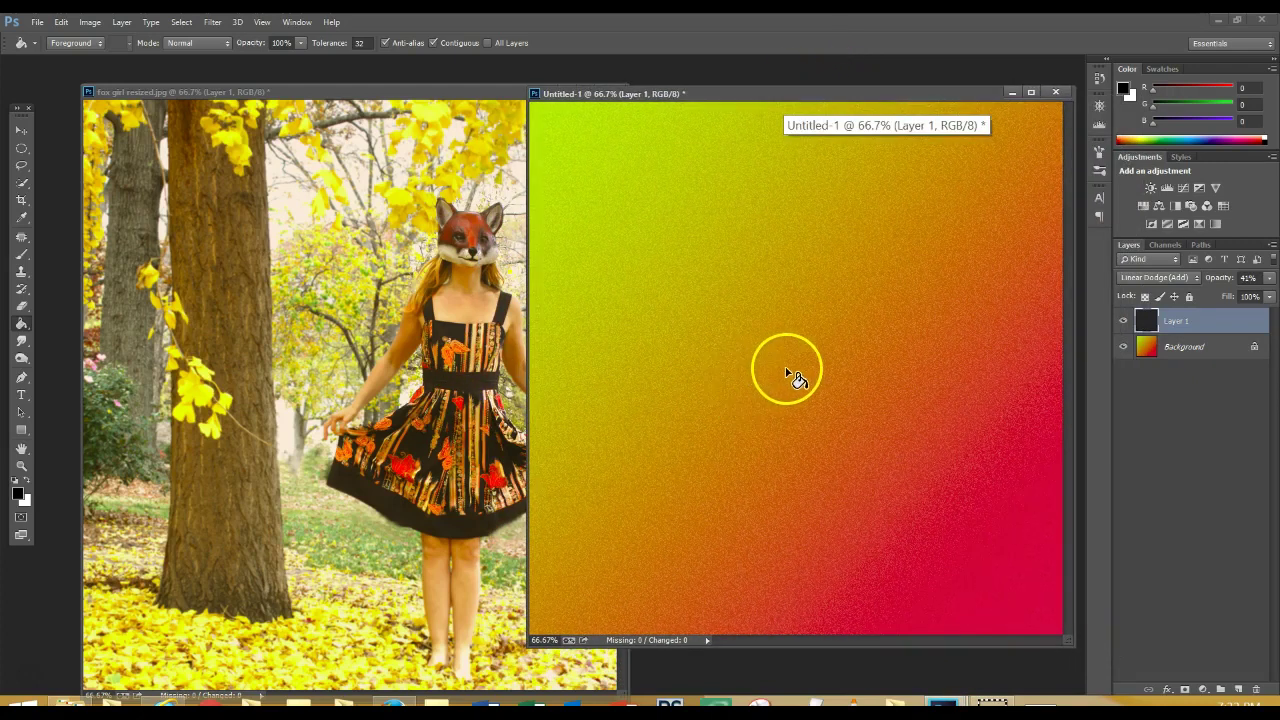
In fox girl resized.jpg, hide the Background layer and copy the cut-out Layer 1 into Untitled-1 with the Move tool
left_click(357, 93)
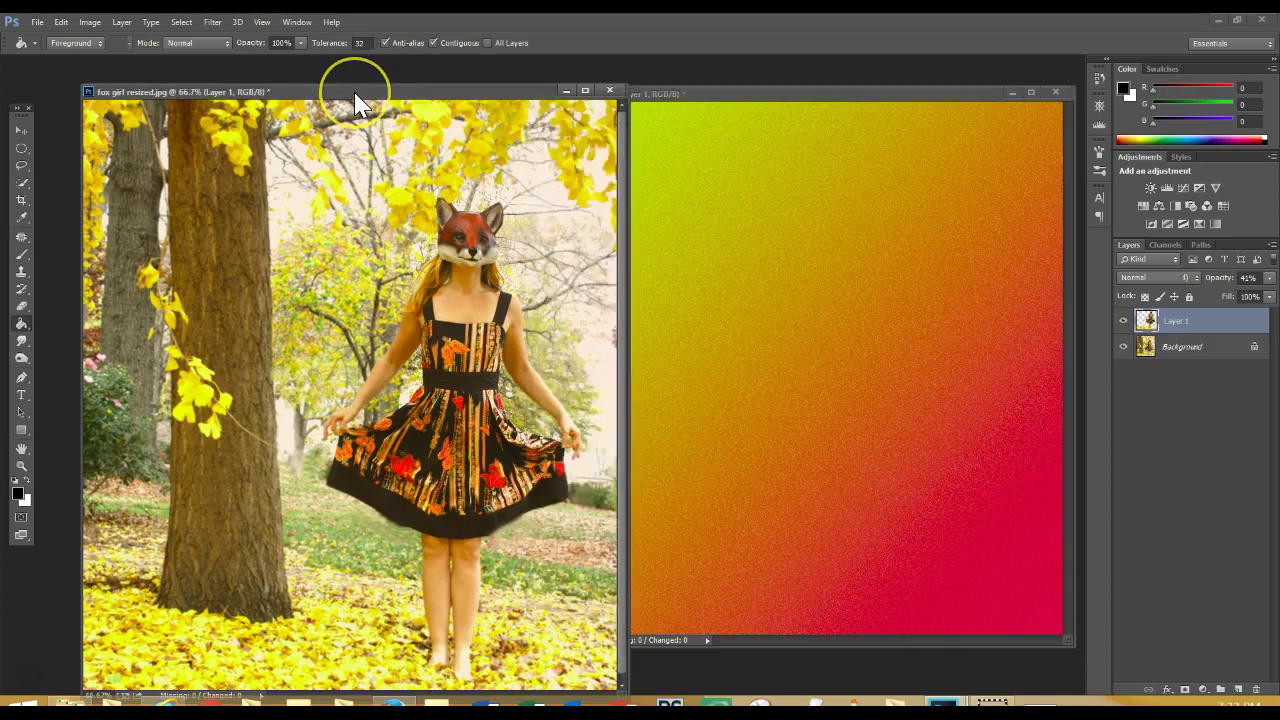
key("ctrl+alt+z")
key("ctrl+alt+z")
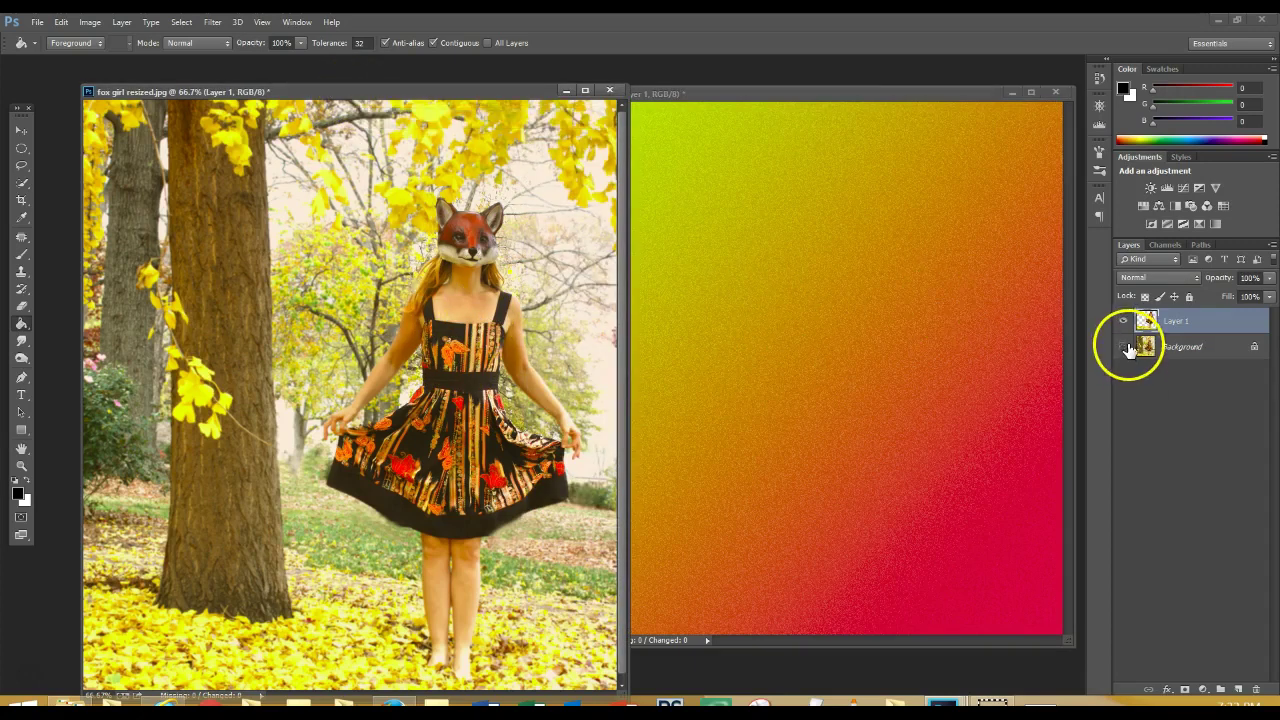
left_click(1124, 347)
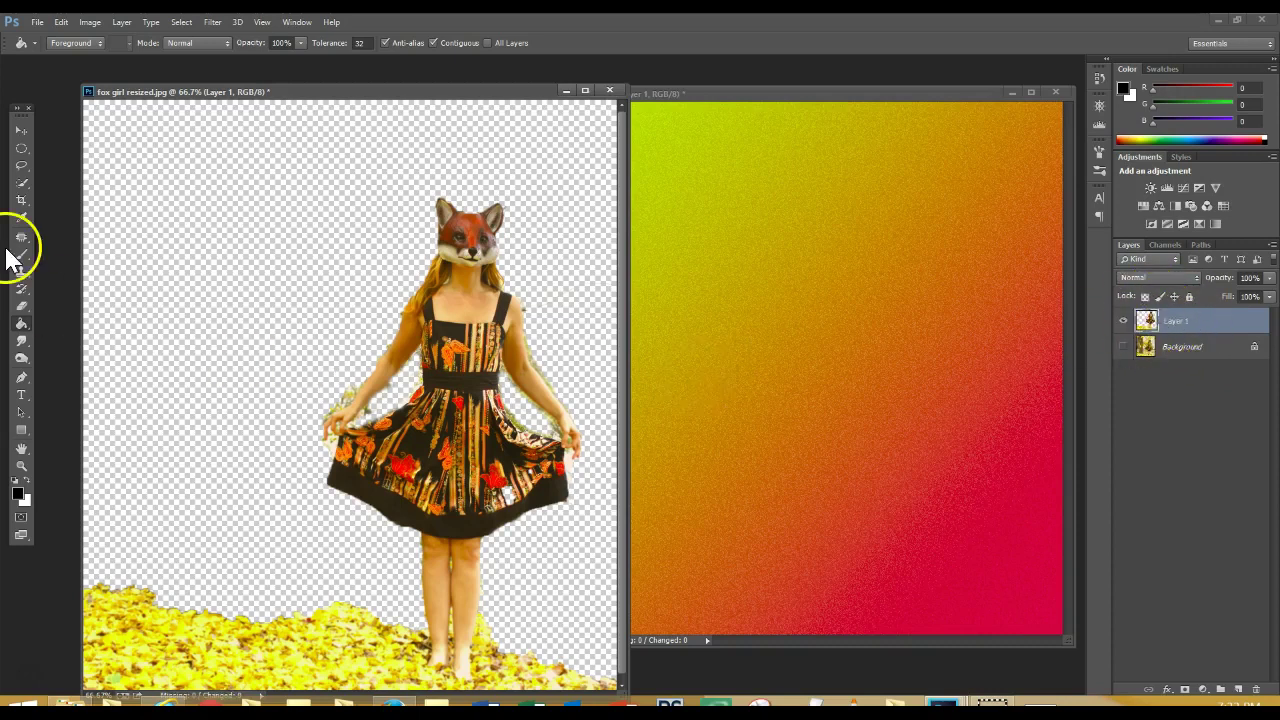
left_click(16, 128)
left_click_drag(402, 440, 691, 425)
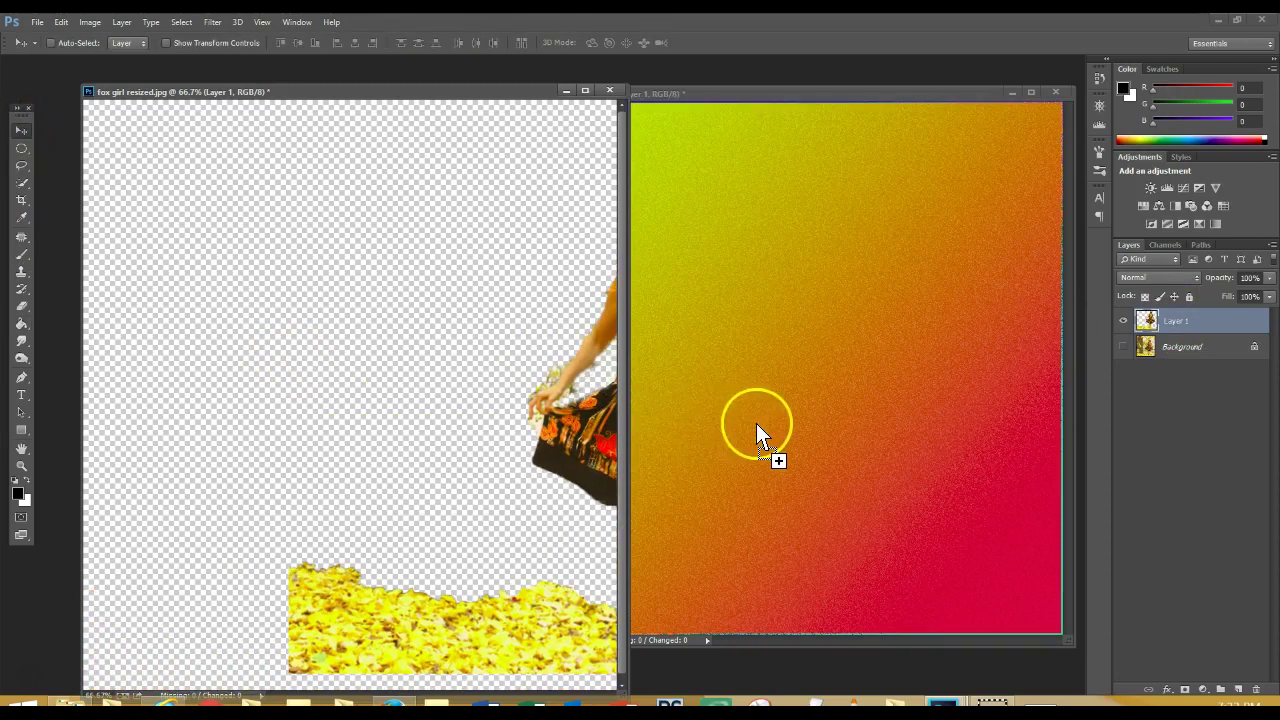
left_click_drag(811, 422, 811, 422)
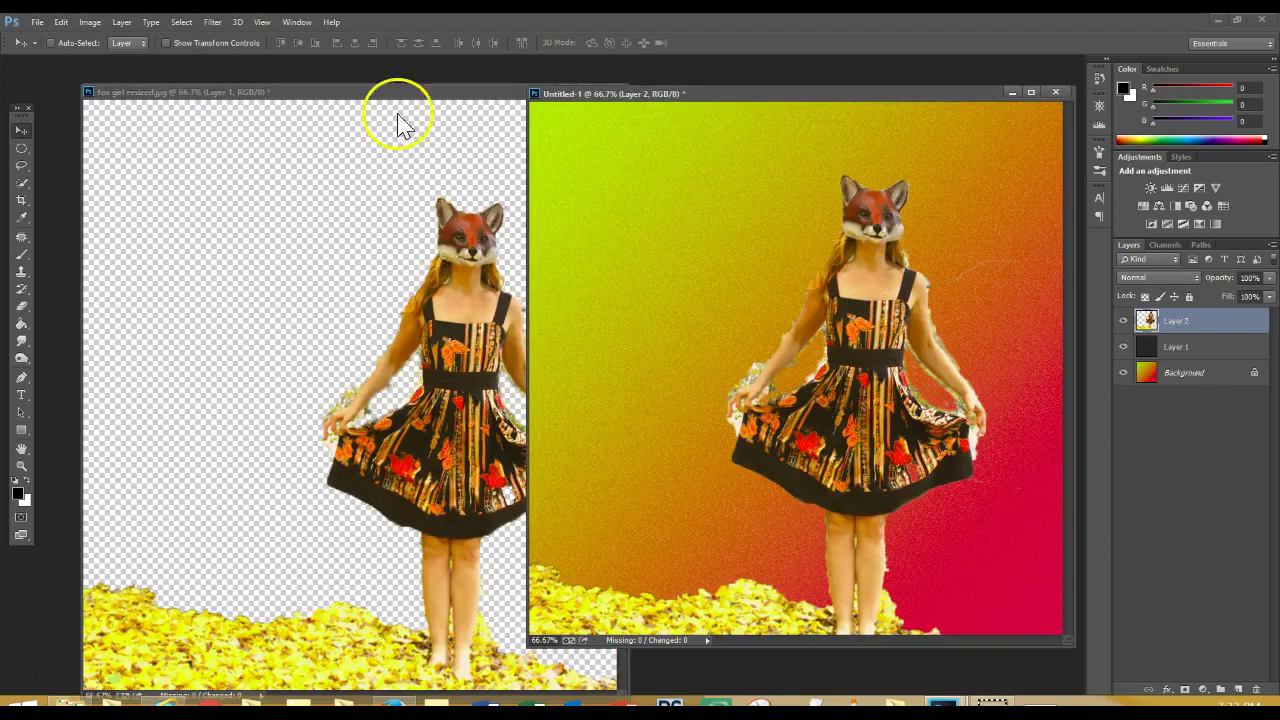
Close fox girl resized.jpg without saving its changes
left_click_drag(405, 96, 322, 100)
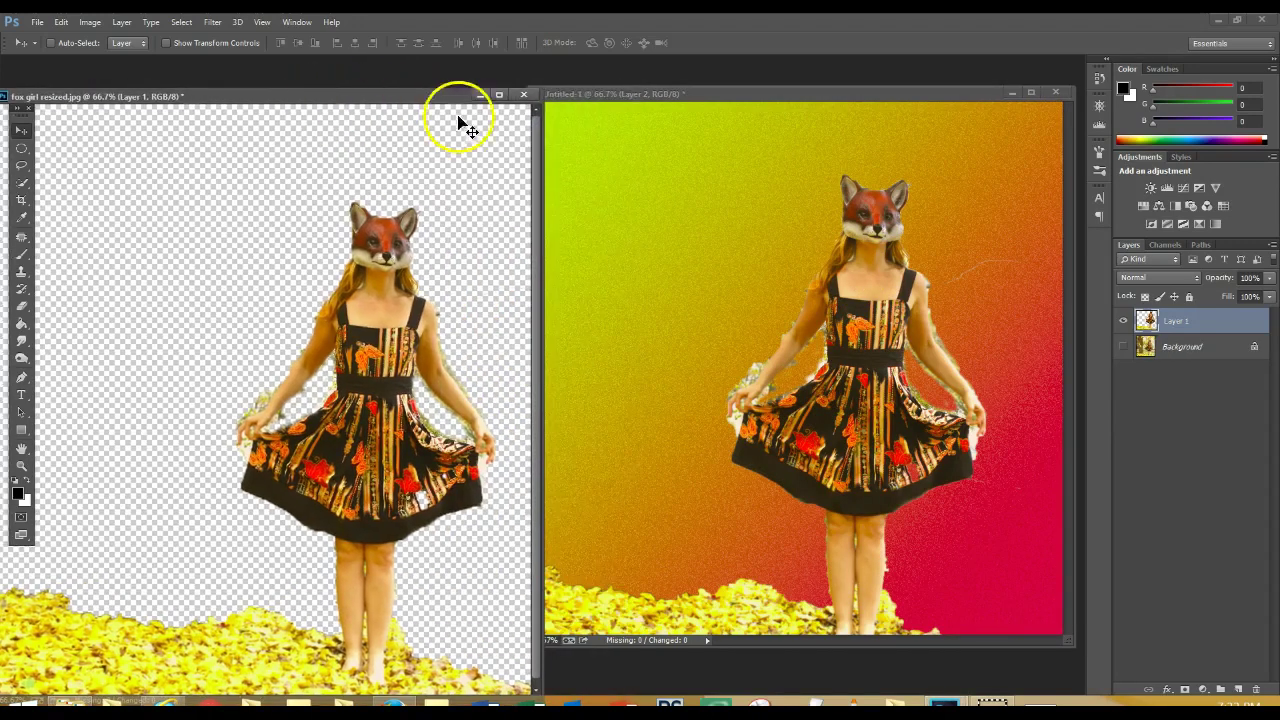
left_click(524, 96)
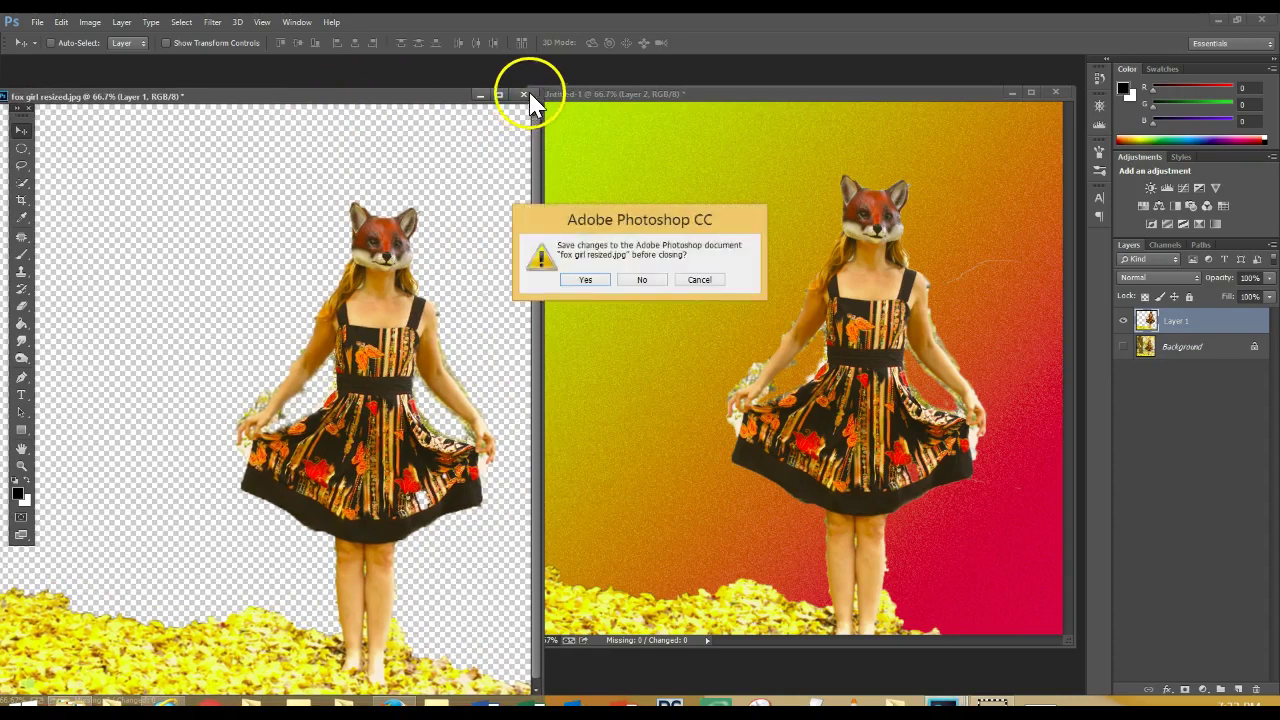
left_click(588, 281)
left_click(441, 141)
left_click(590, 145)
left_click(645, 281)
Centre the Untitled-1 window in the workspace and move the cut-out up and right until the feet fit inside the canvas
left_click_drag(845, 97, 587, 107)
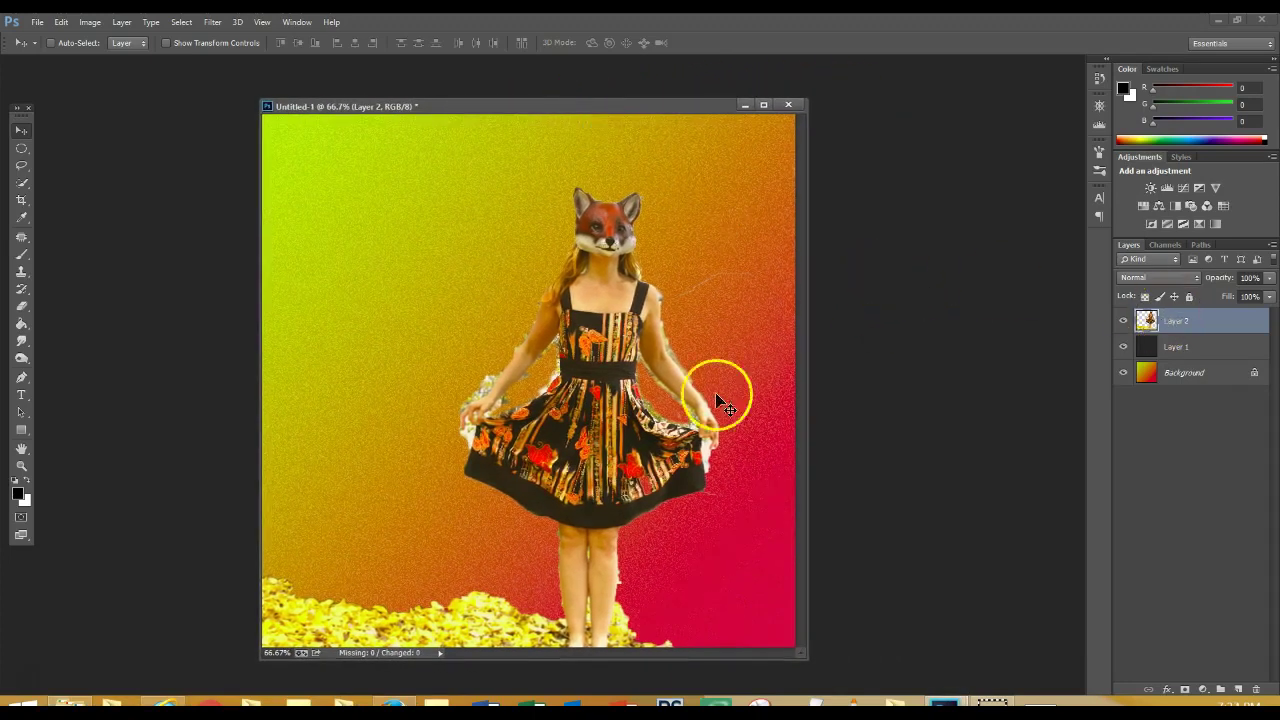
left_click_drag(606, 434, 648, 432)
left_click_drag(1147, 320, 629, 375)
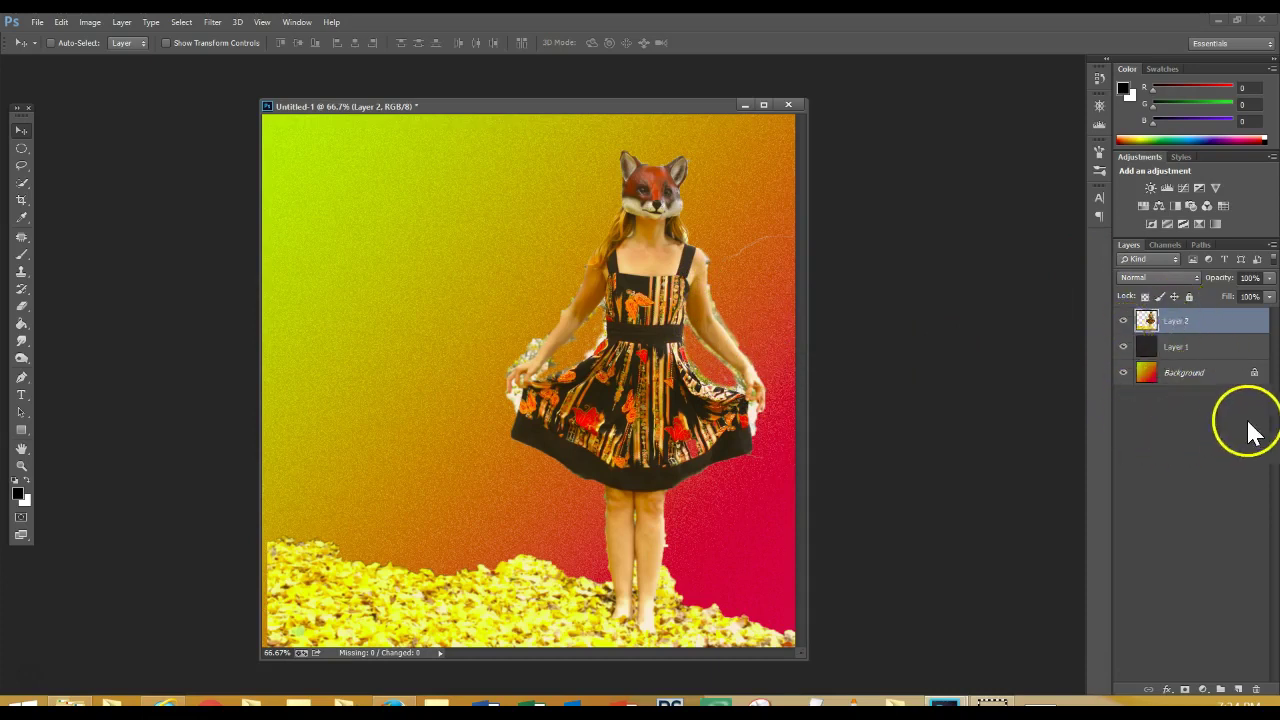
Rename Layer 1 as noise and the cut-out Layer 2 as figure
double_click(1178, 347)
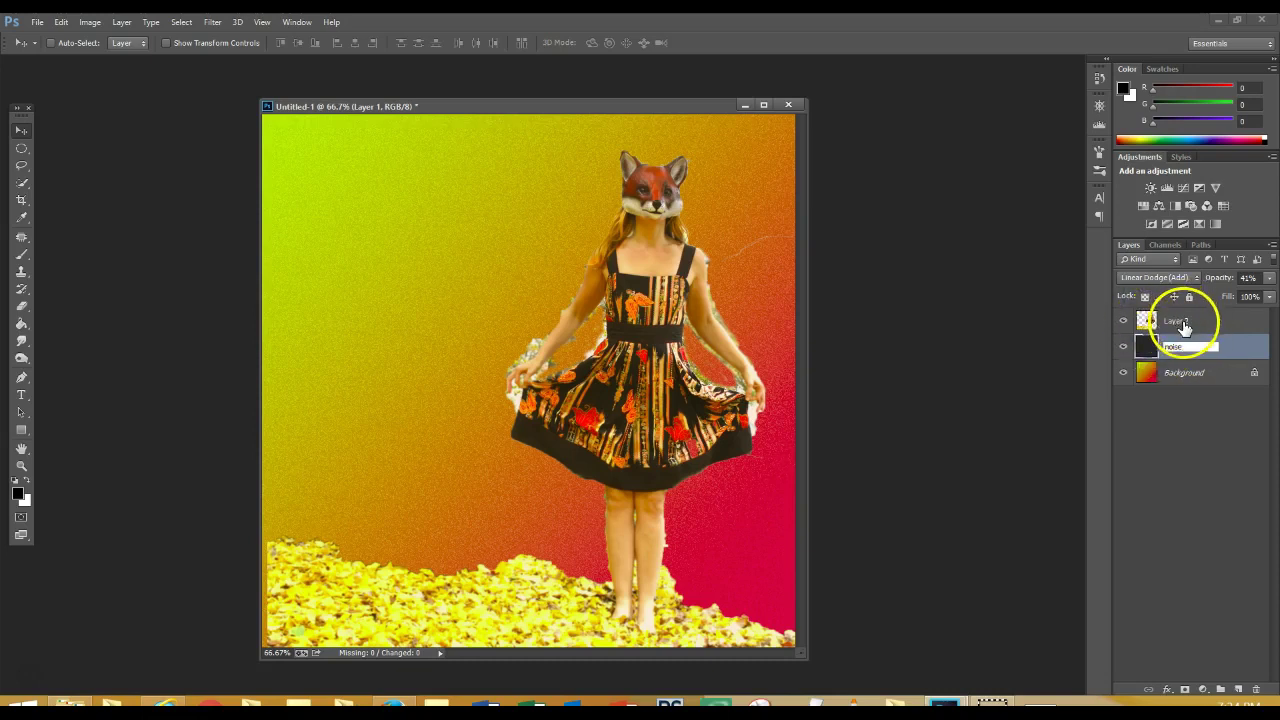
left_click(1183, 328)
double_click(1198, 321)
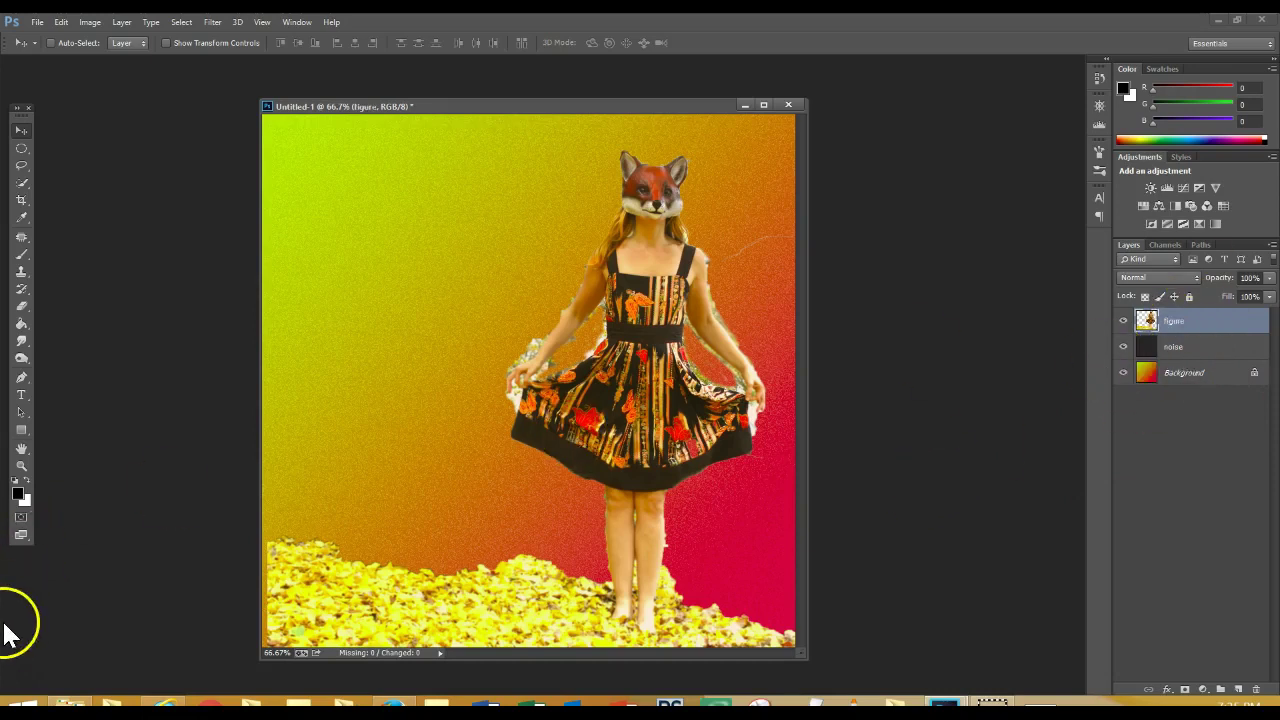
Erase the leftover background fringe around the figure's arms, hands and dress with the Eraser tool
key("e")
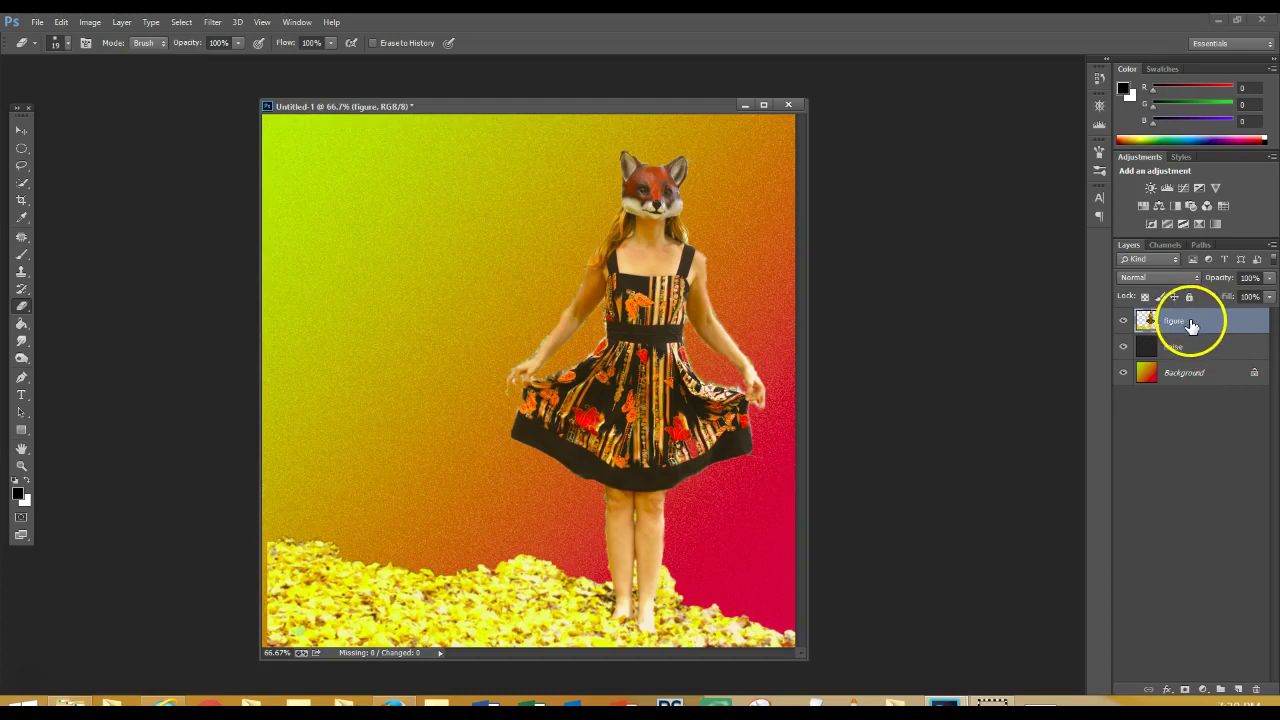
Try scaling the figure layer down to about 96.5% width and 97.9% height, and undo the transform
left_click(62, 22)
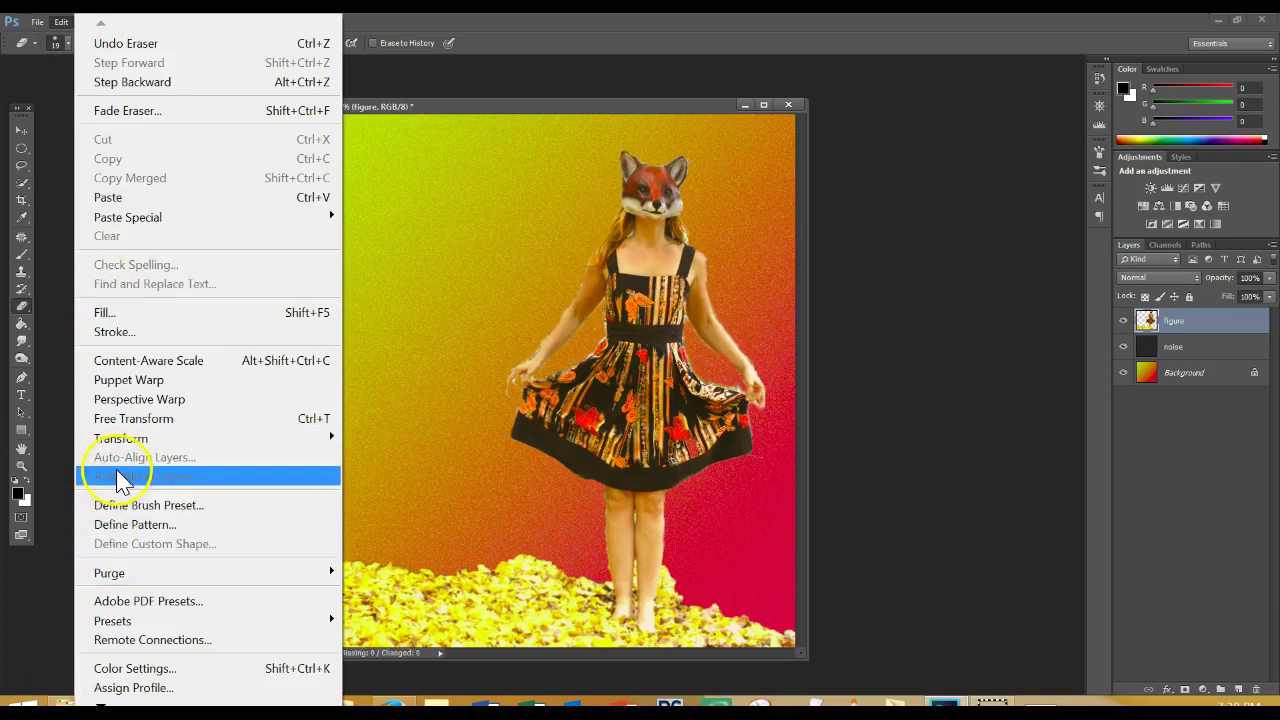
mouse_move(126, 442)
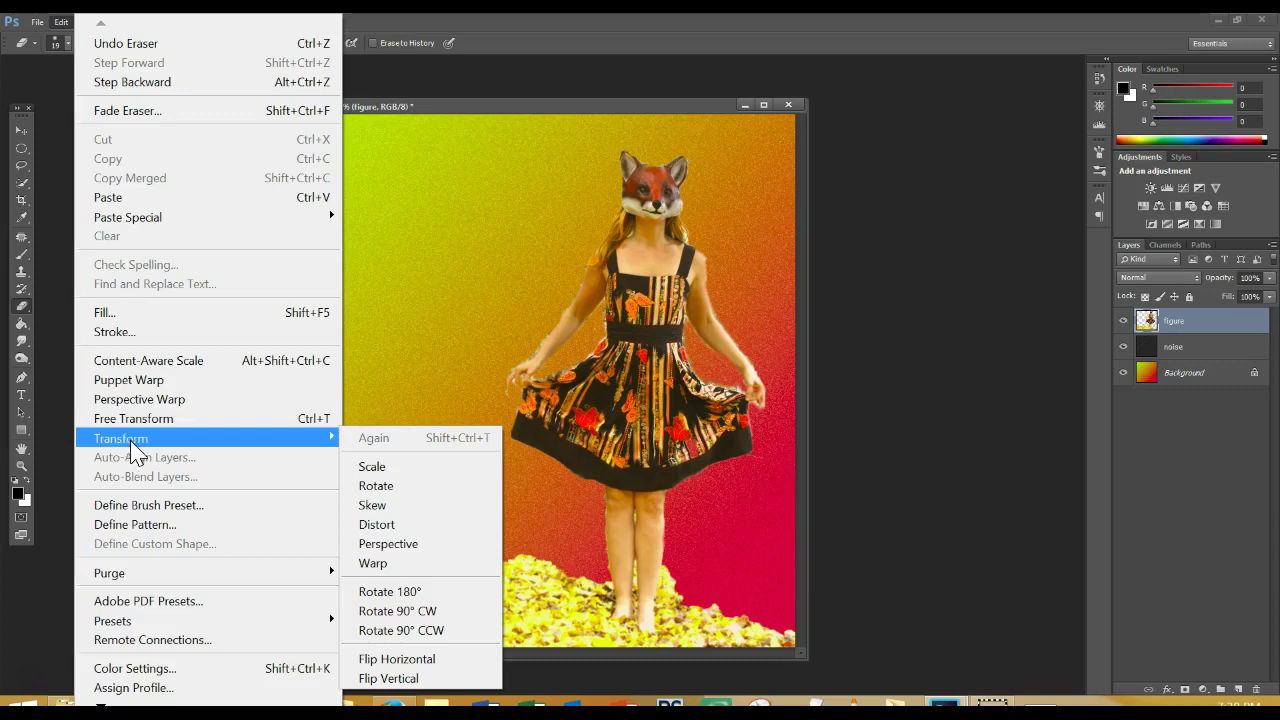
left_click(360, 466)
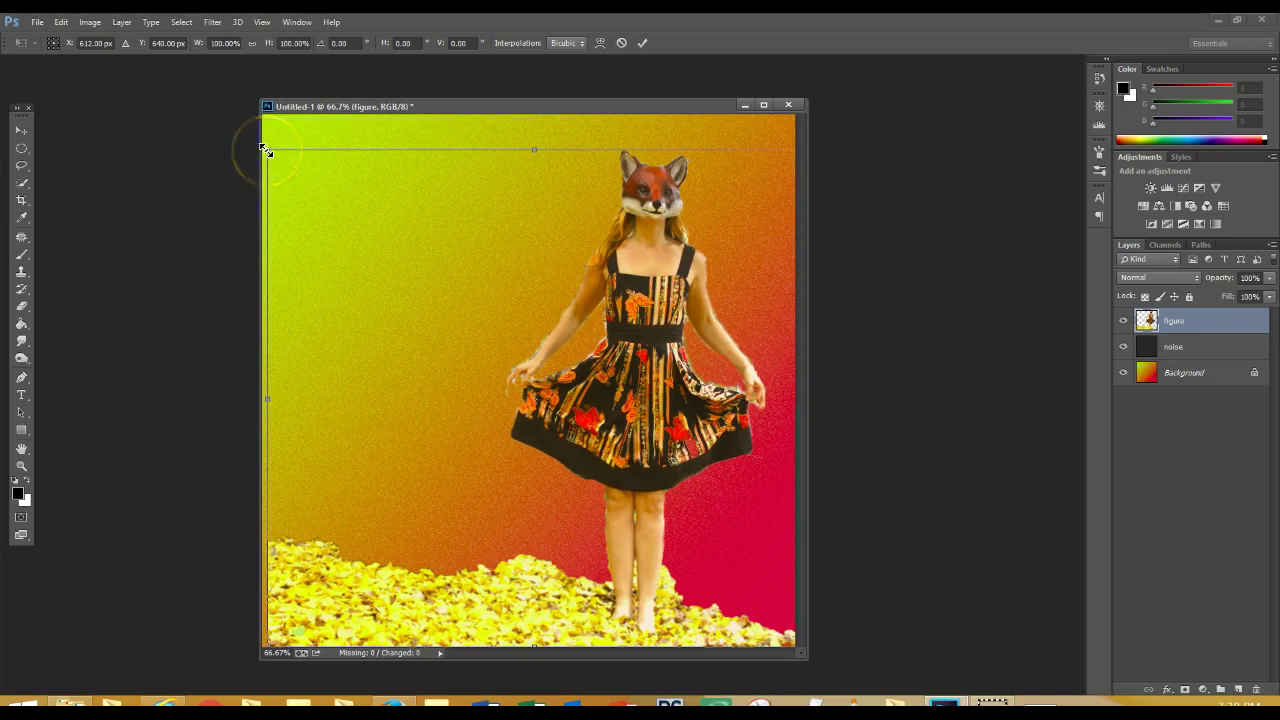
mouse_move(268, 150)
left_mouse_down()
mouse_move(258, 79)
mouse_move(264, 121)
mouse_move(326, 200)
mouse_move(300, 177)
mouse_move(340, 192)
mouse_move(296, 135)
mouse_move(295, 155)
mouse_move(262, 132)
mouse_move(266, 120)
mouse_move(283, 158)
left_mouse_up()
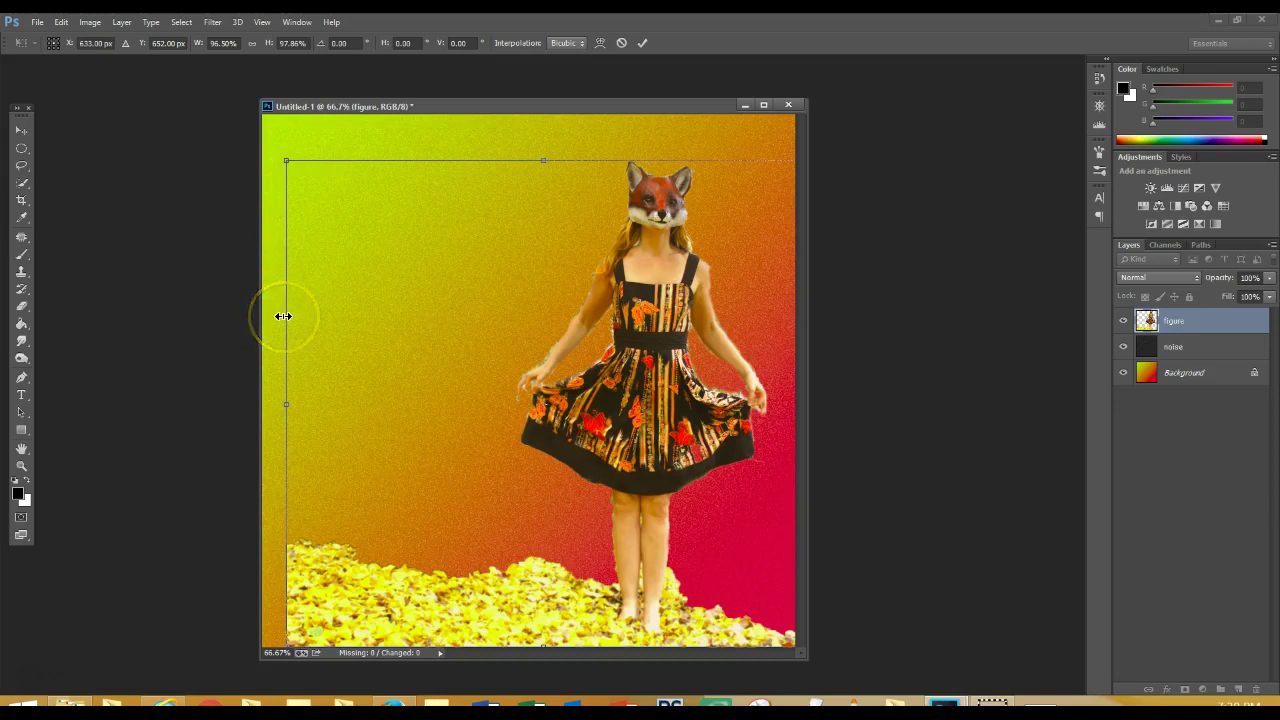
key("e")
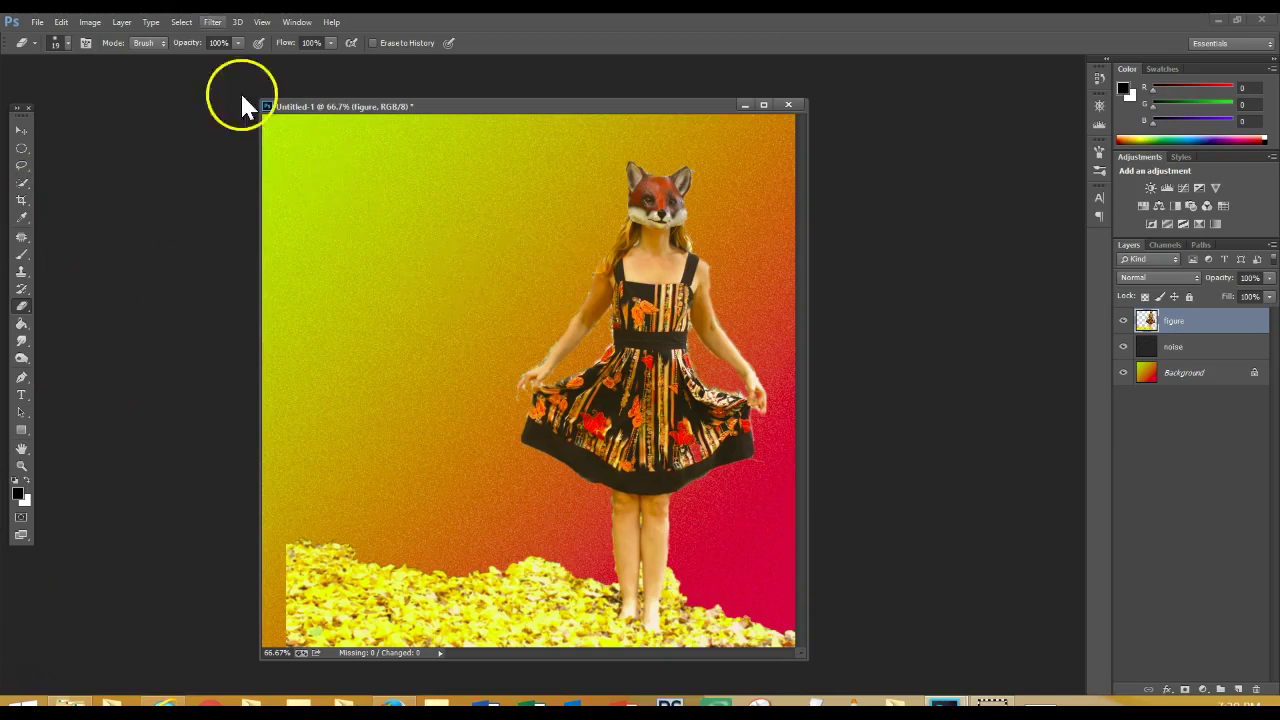
left_click(64, 22)
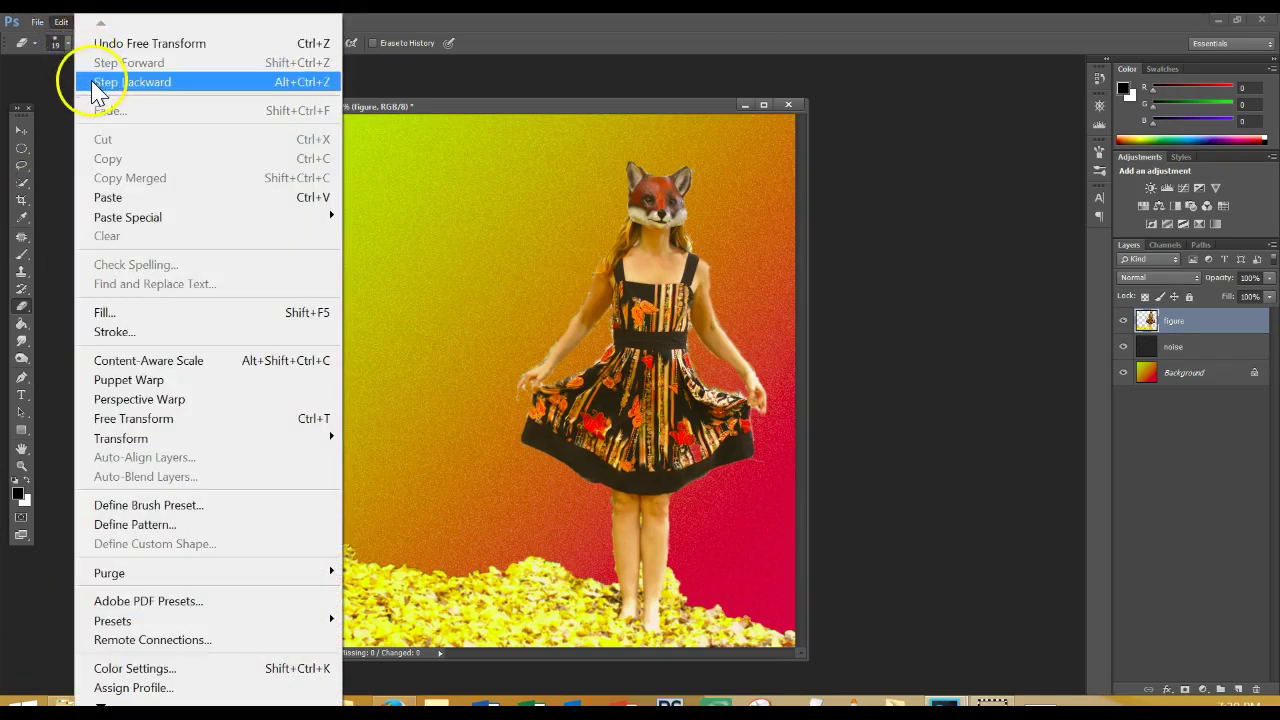
left_click(94, 82)
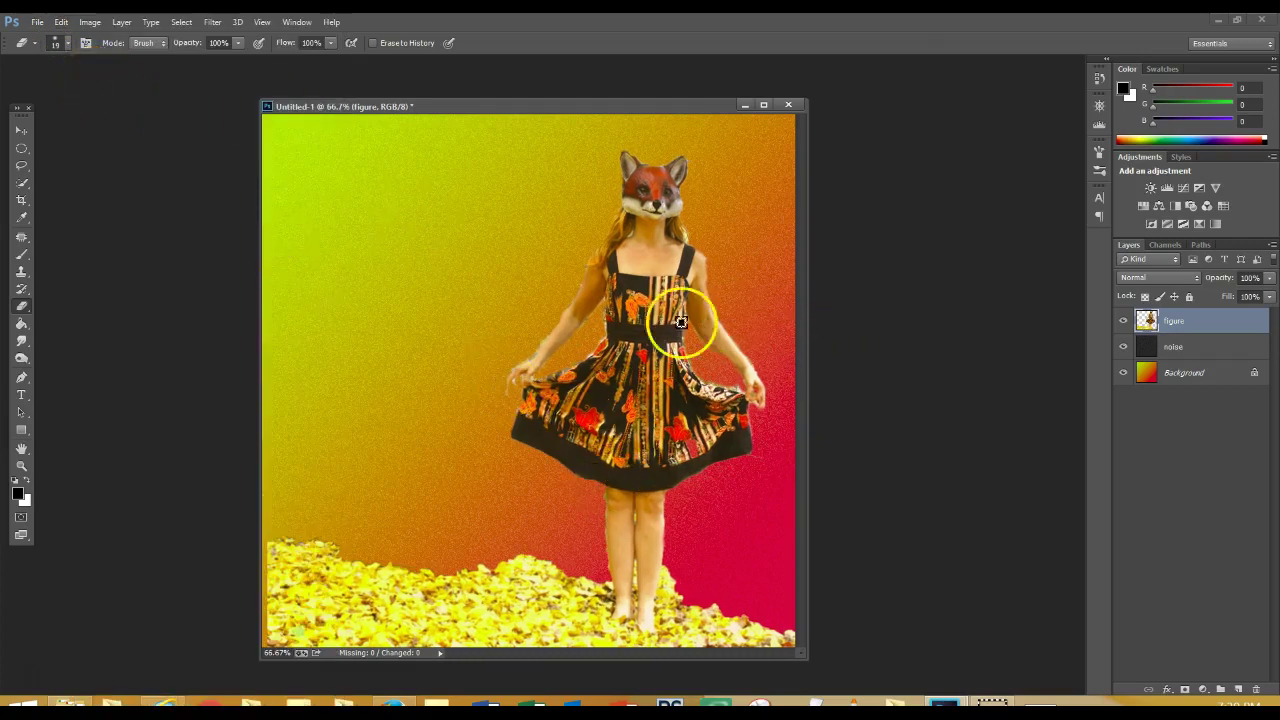
Warp the figure layer by stretching its upper edge upward, pulling its left edge outward and bending the body to the left
left_click(61, 21)
mouse_move(166, 452)
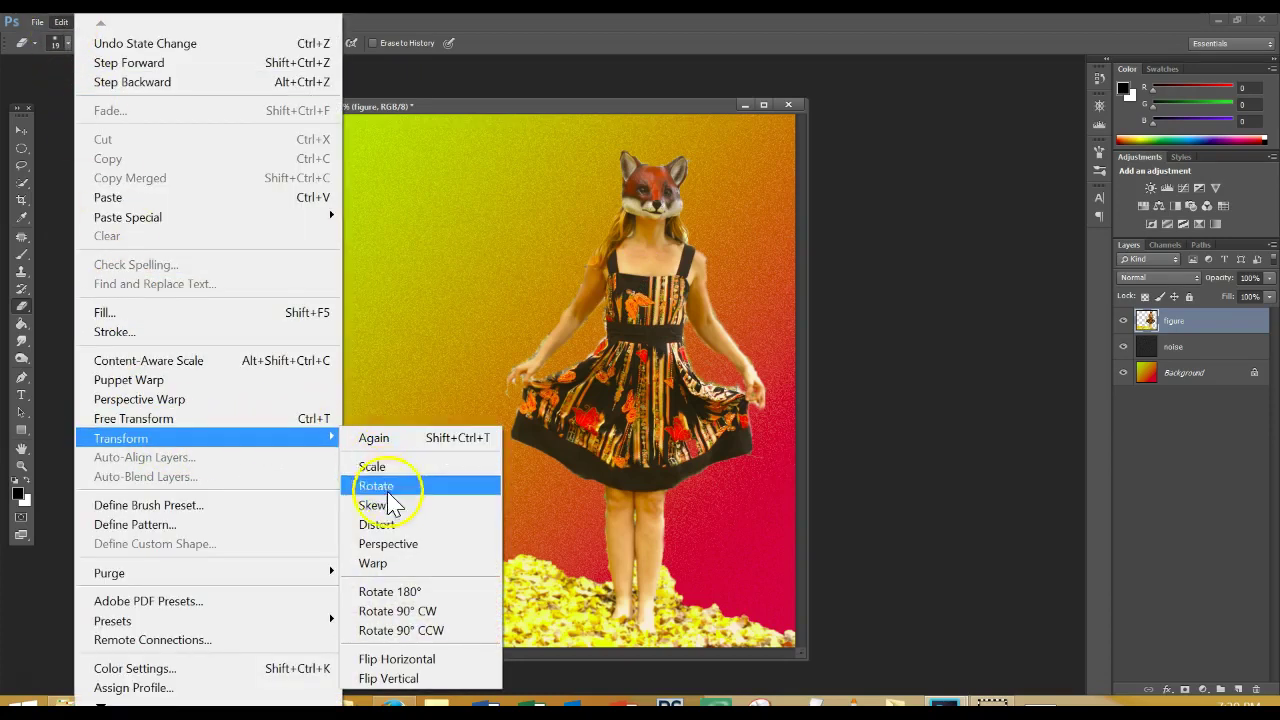
left_click(386, 572)
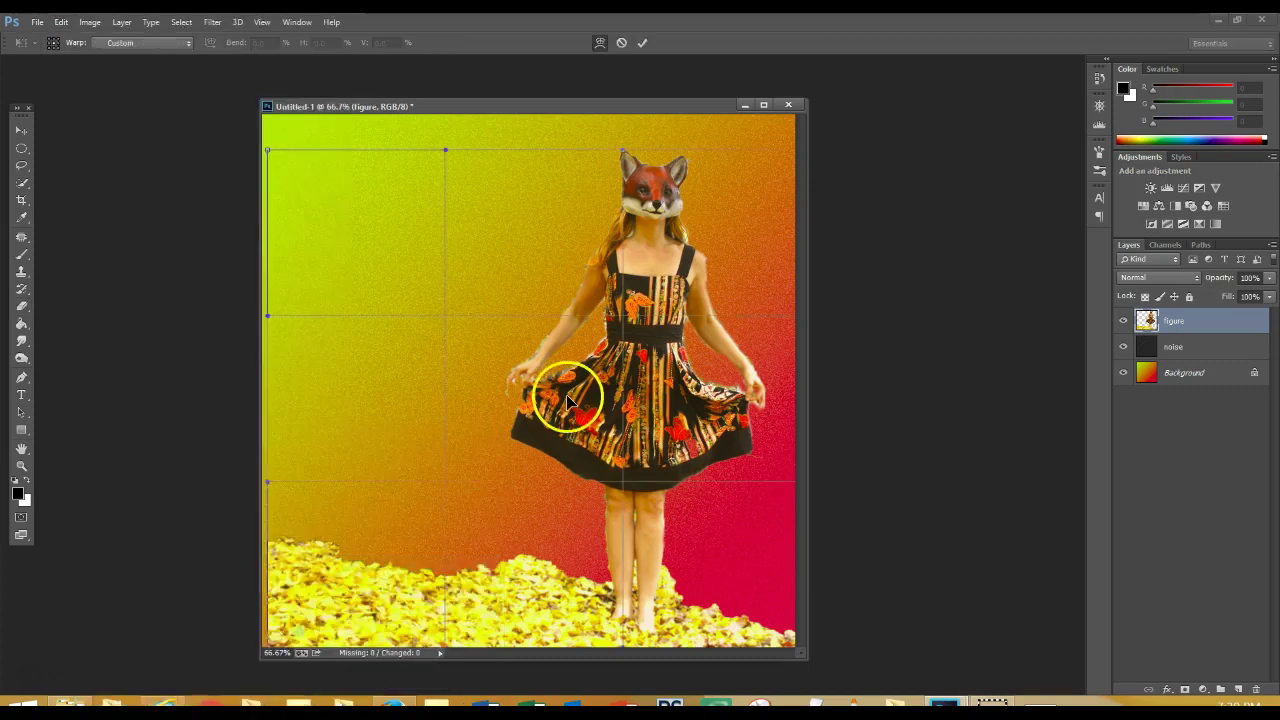
left_click_drag(444, 155, 449, 49)
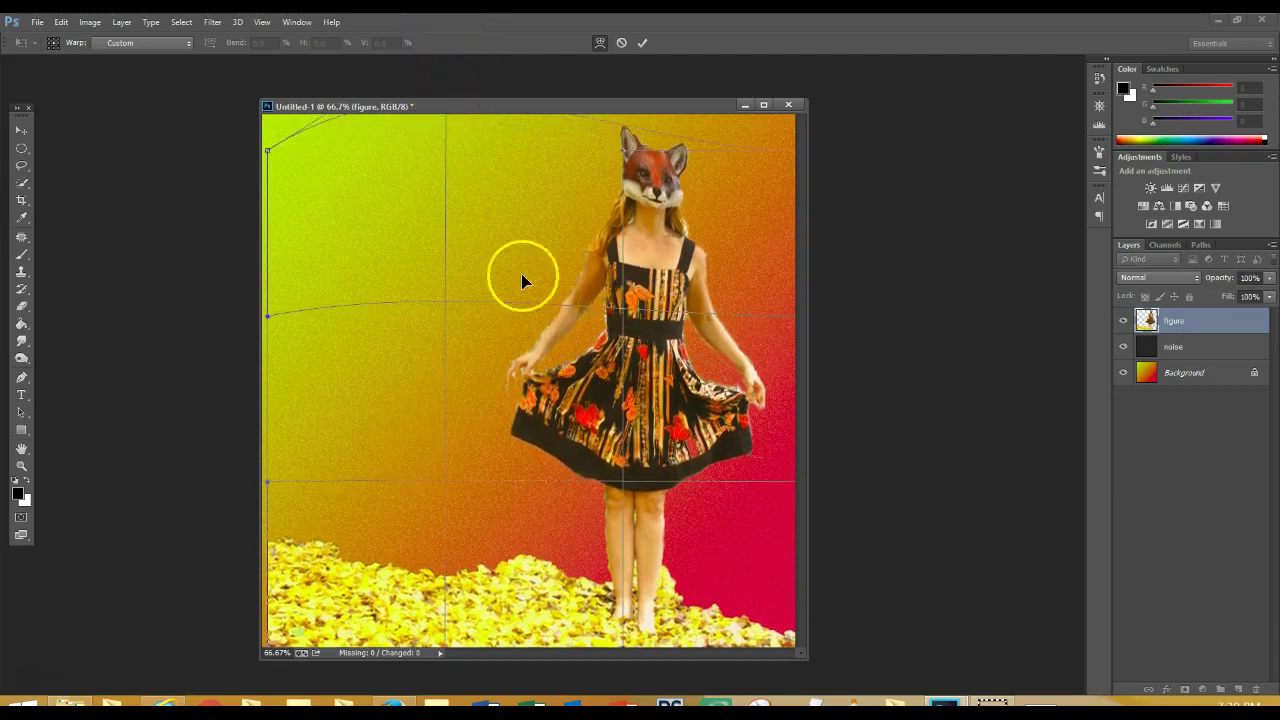
left_click_drag(268, 481, 70, 466)
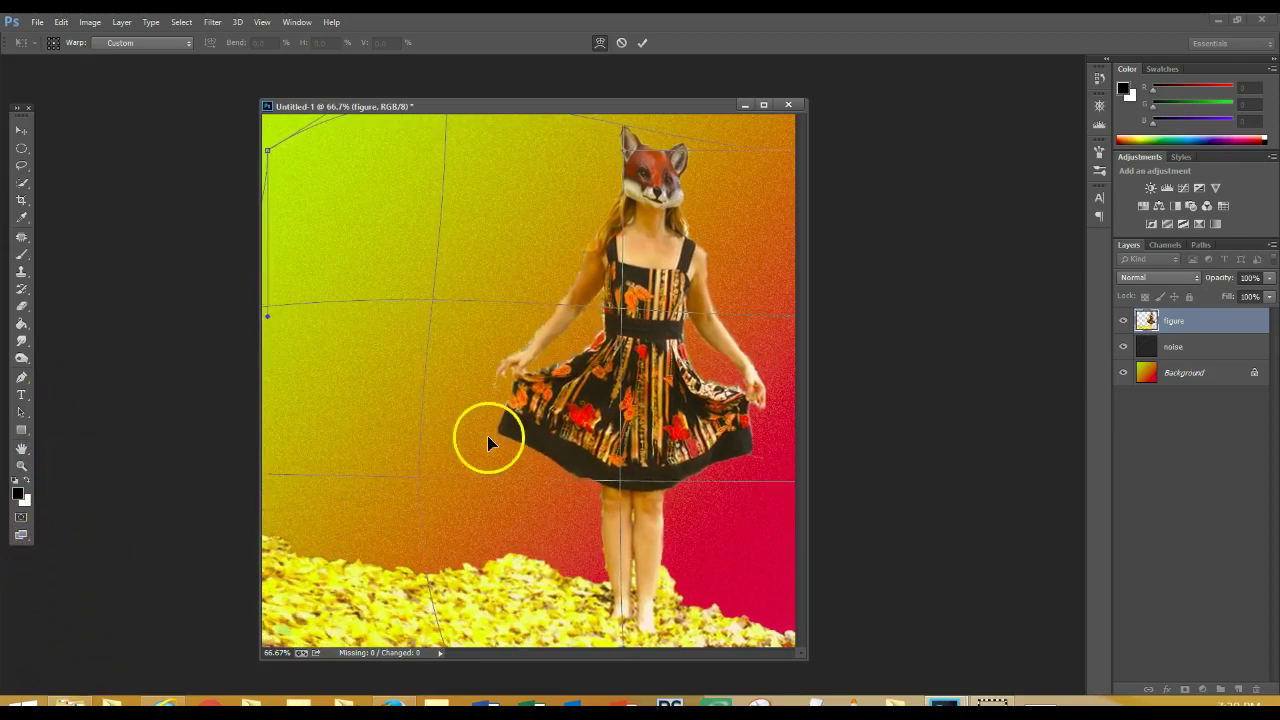
left_click_drag(619, 482, 521, 455)
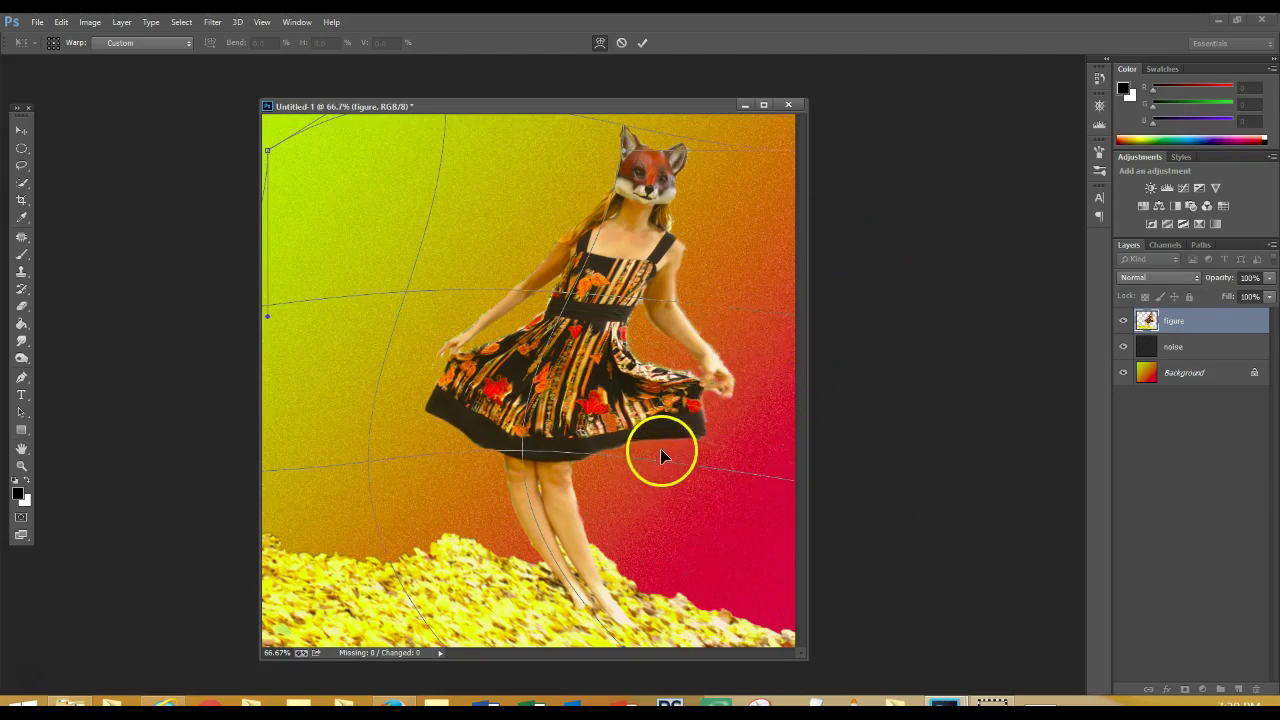
left_click_drag(521, 451, 491, 451)
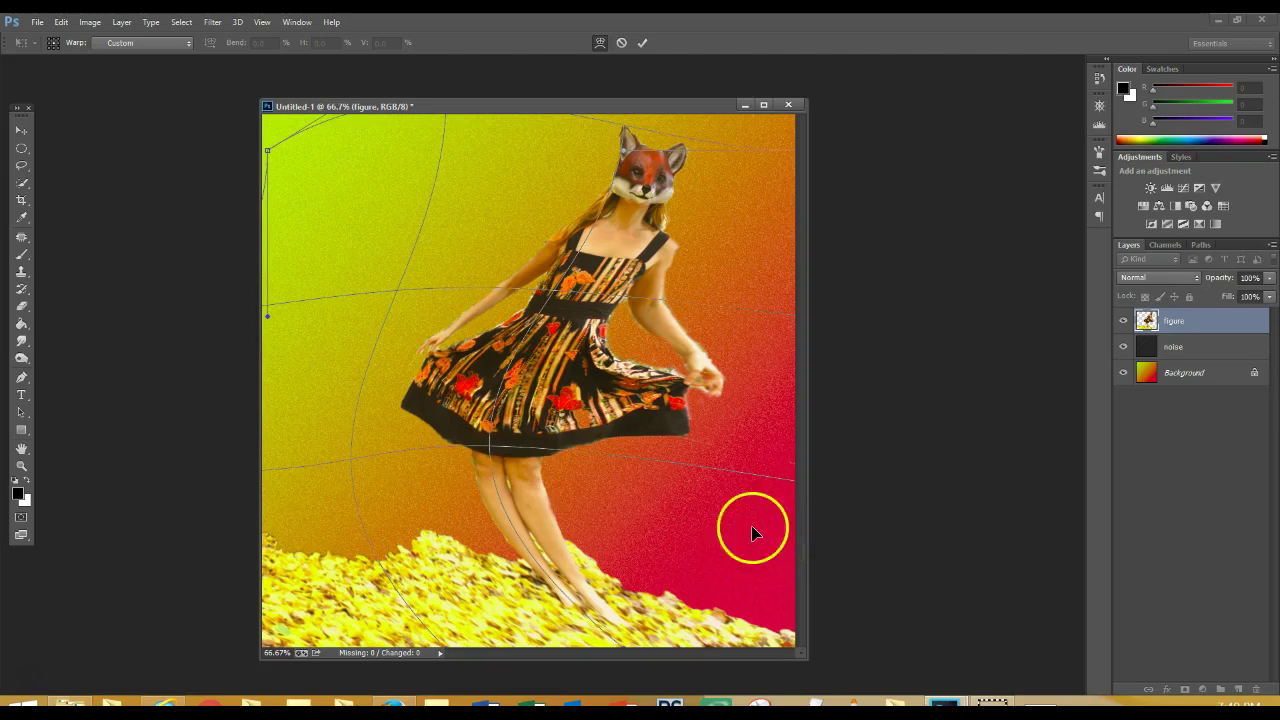
mouse_move(491, 443)
left_mouse_down()
mouse_move(503, 449)
mouse_move(480, 422)
mouse_move(490, 452)
left_mouse_up()
key("e")
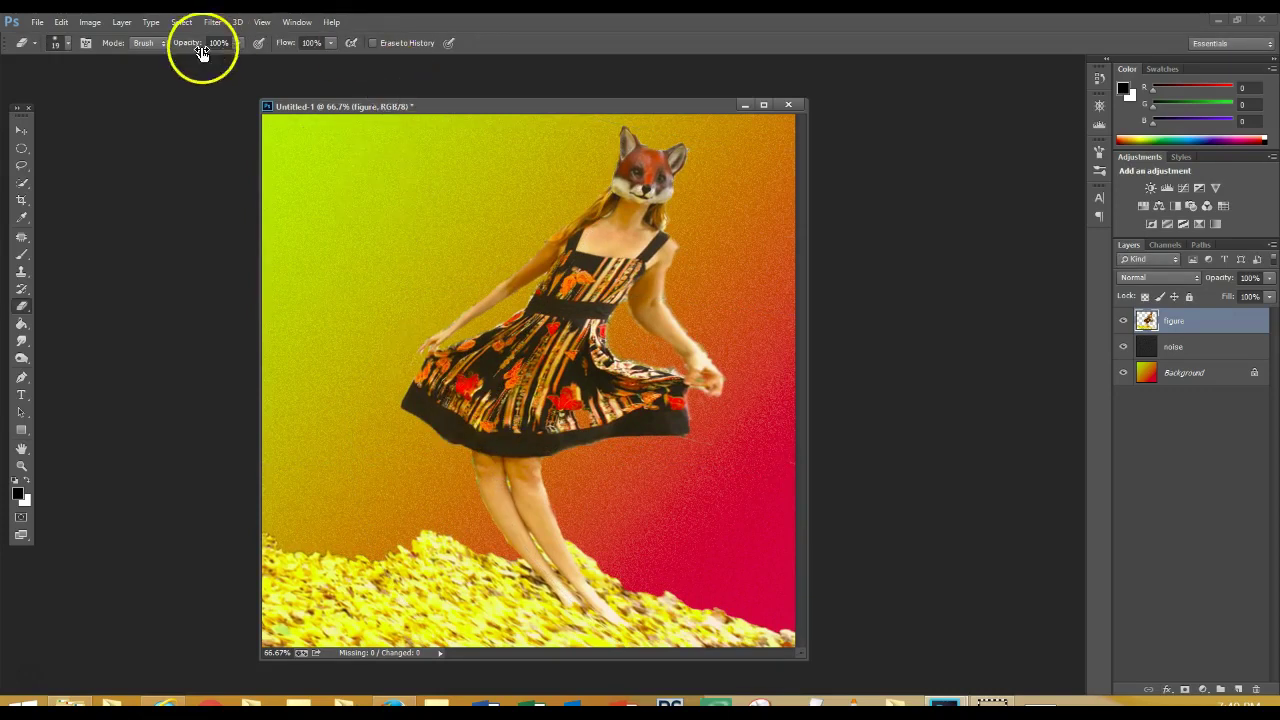
Undo the figure's warp and restore it to compare both versions
left_click(90, 22)
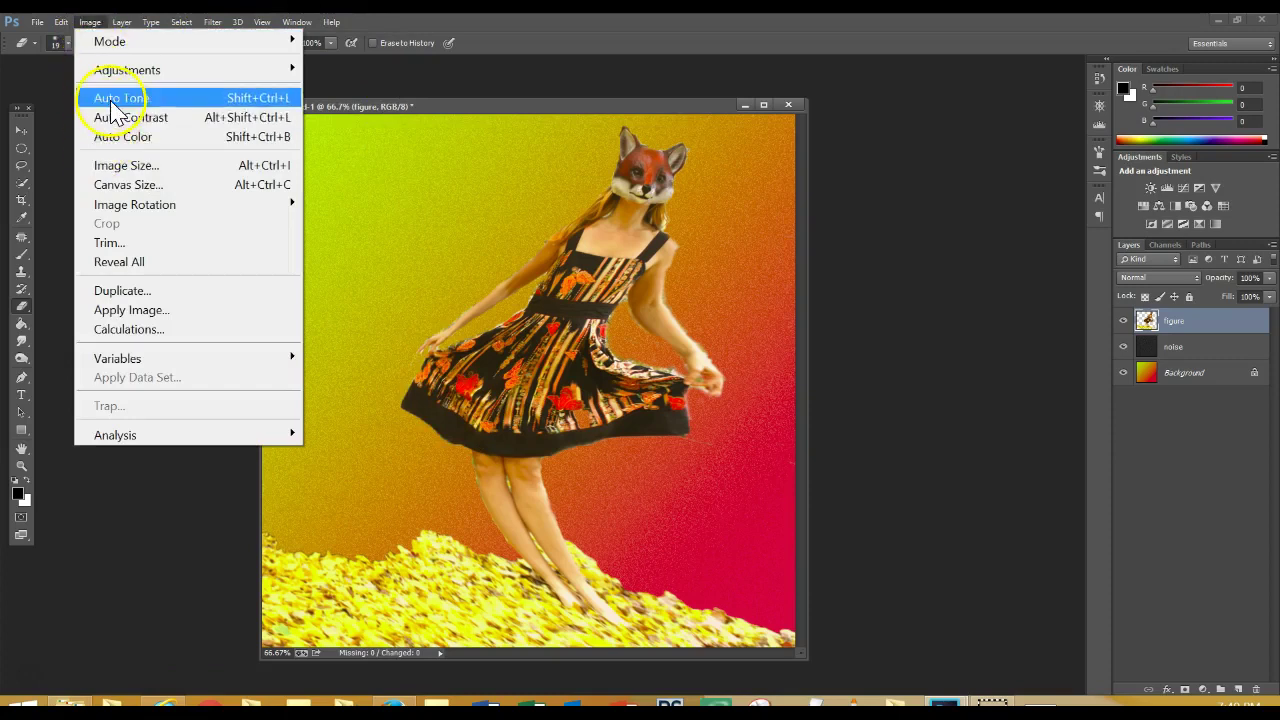
mouse_move(61, 28)
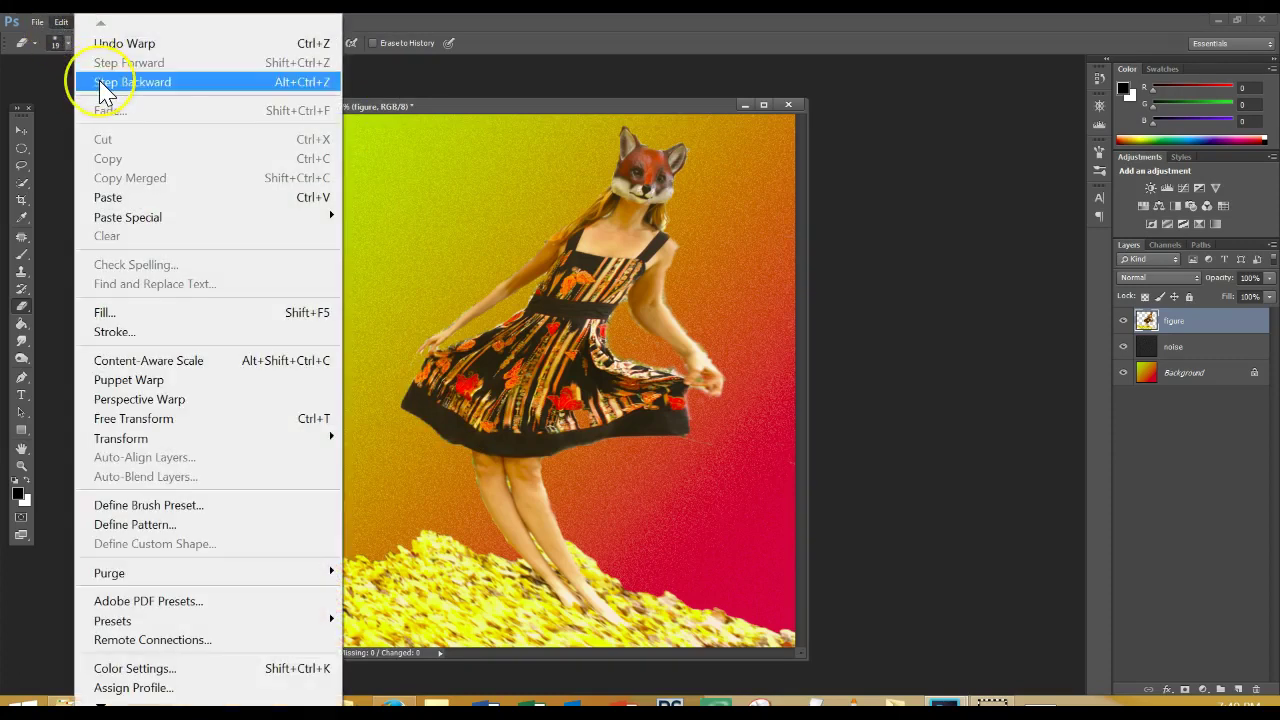
left_click(100, 82)
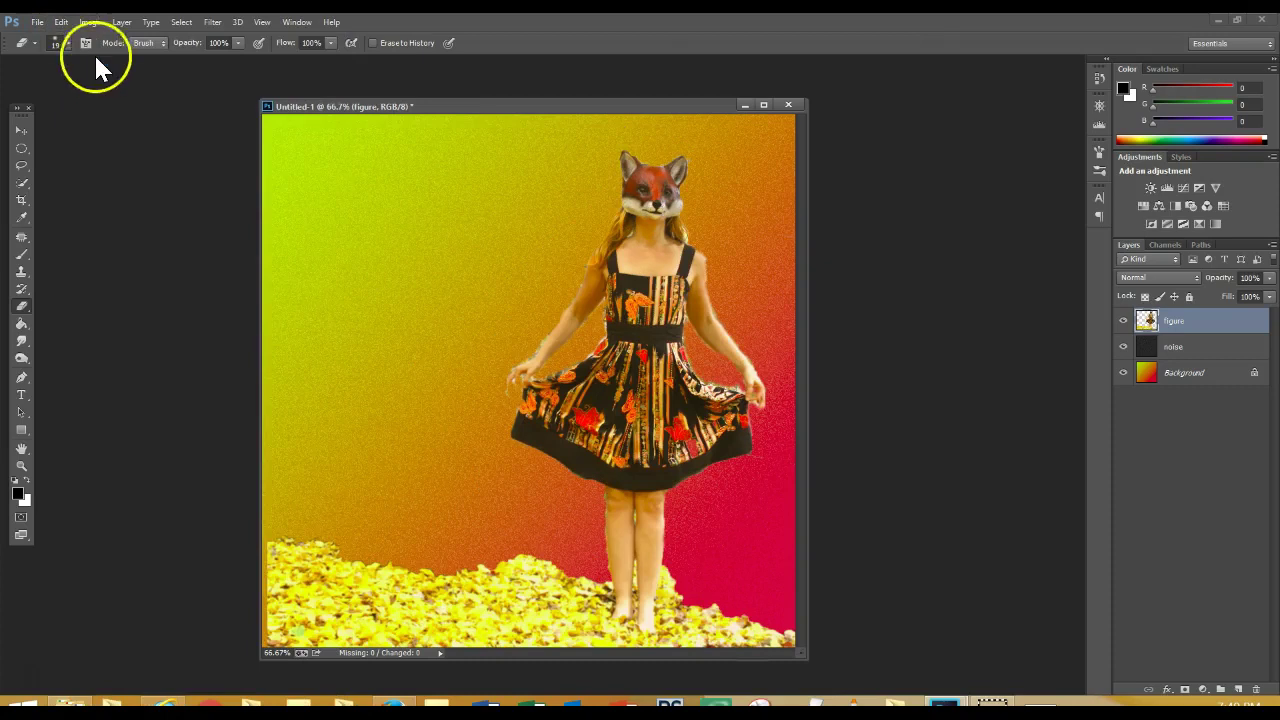
left_click(62, 24)
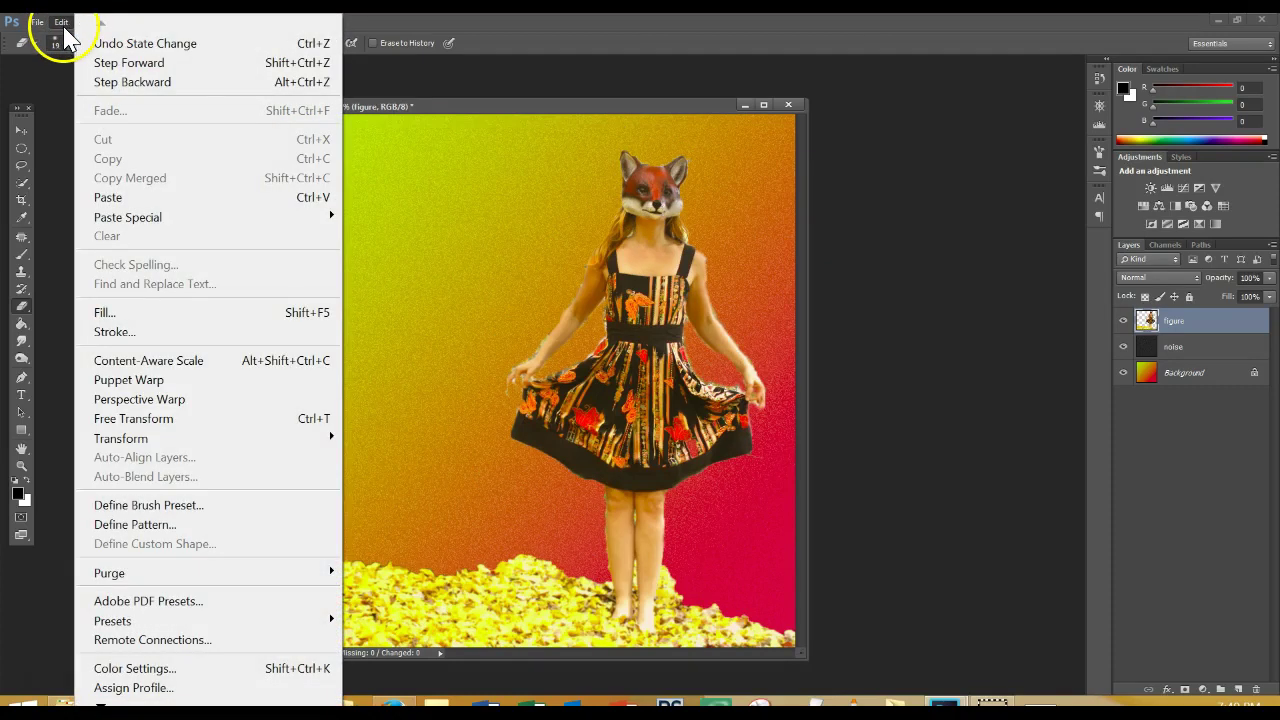
left_click(101, 62)
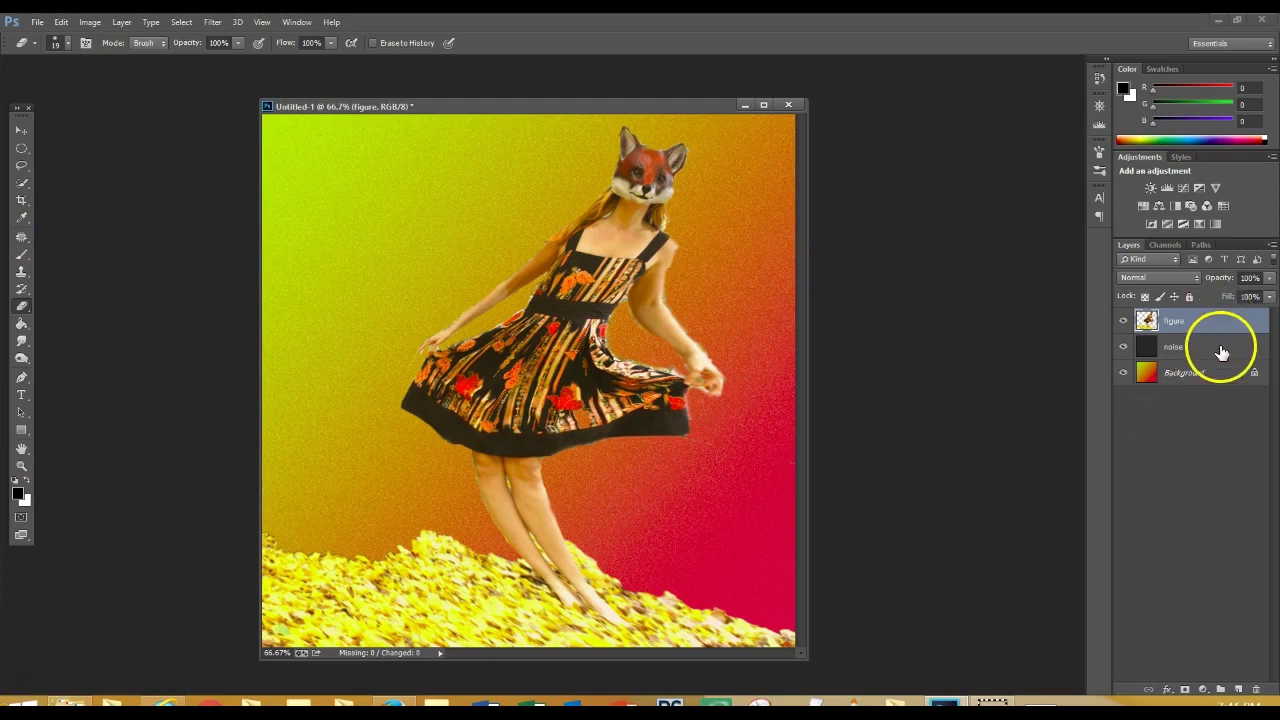
Add a new empty layer above the figure layer
left_click(1239, 689)
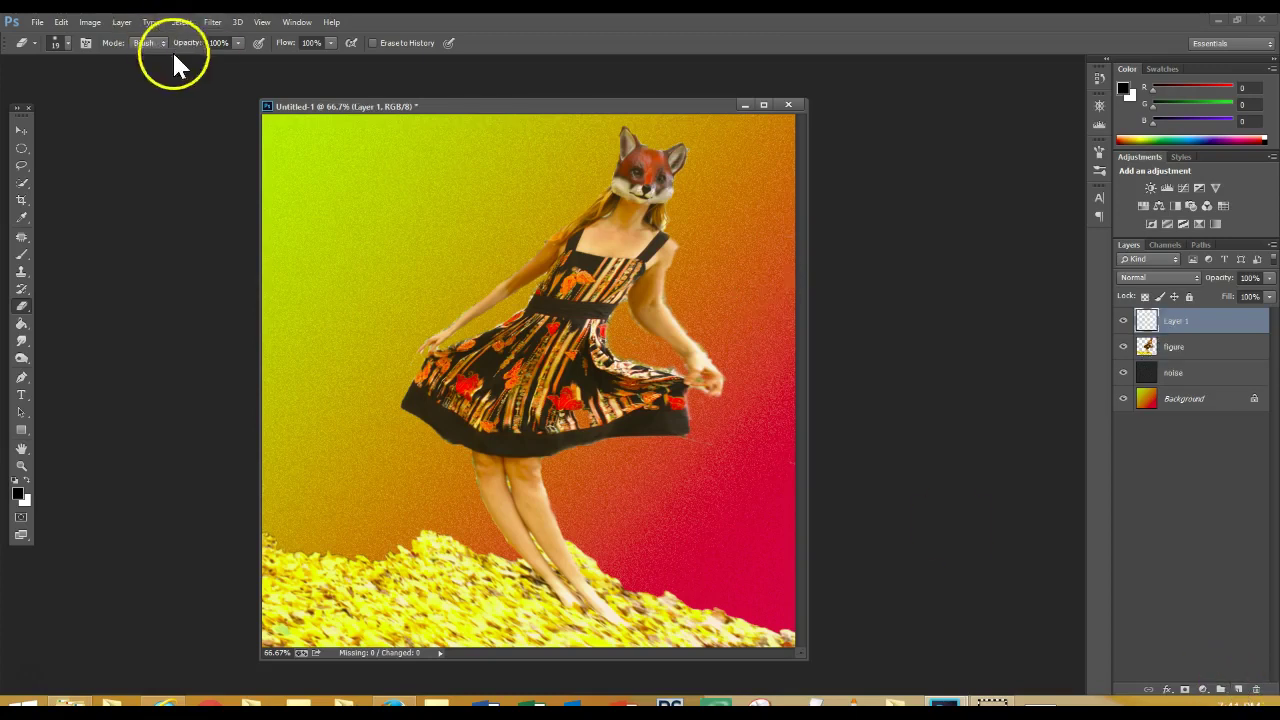
left_click(127, 23)
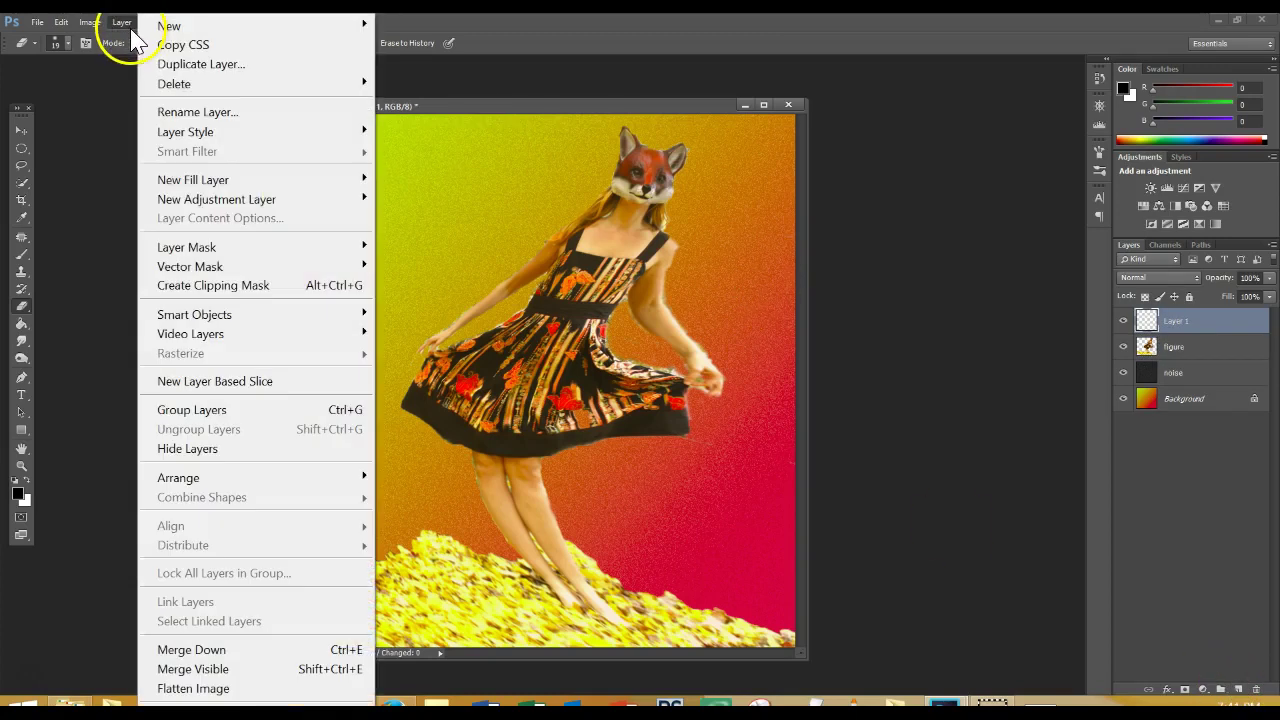
mouse_move(160, 25)
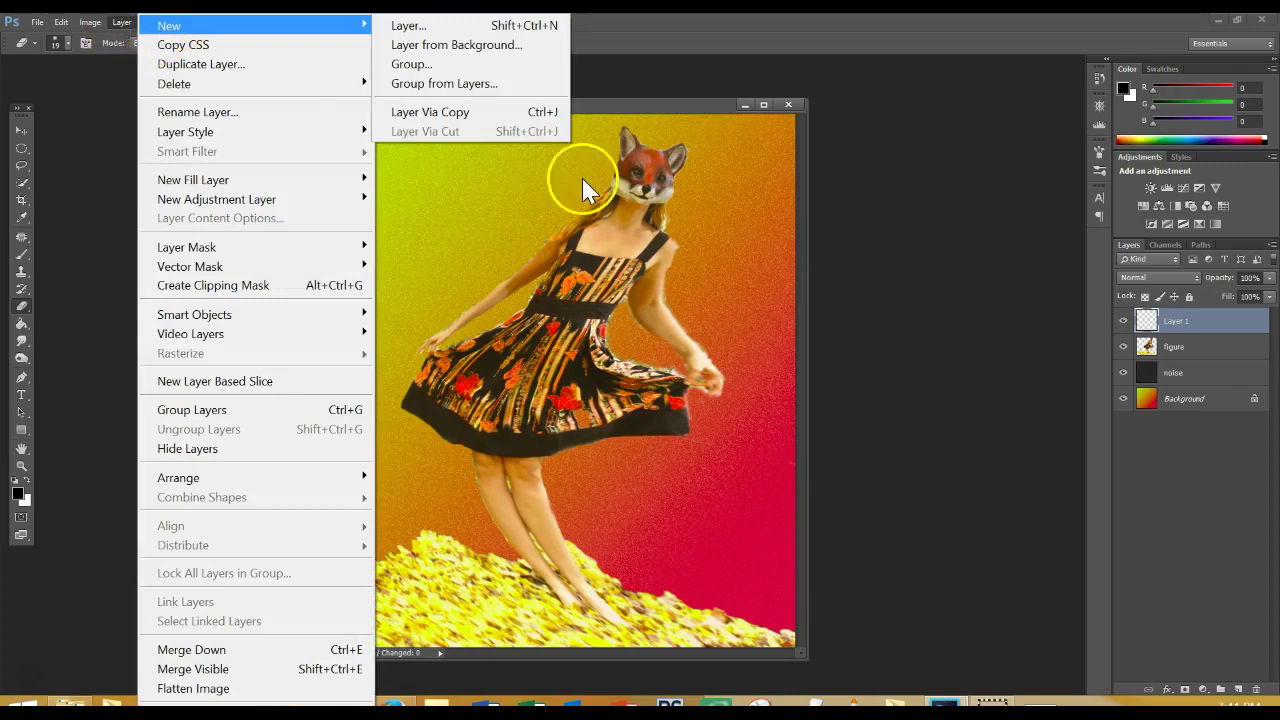
left_click(919, 362)
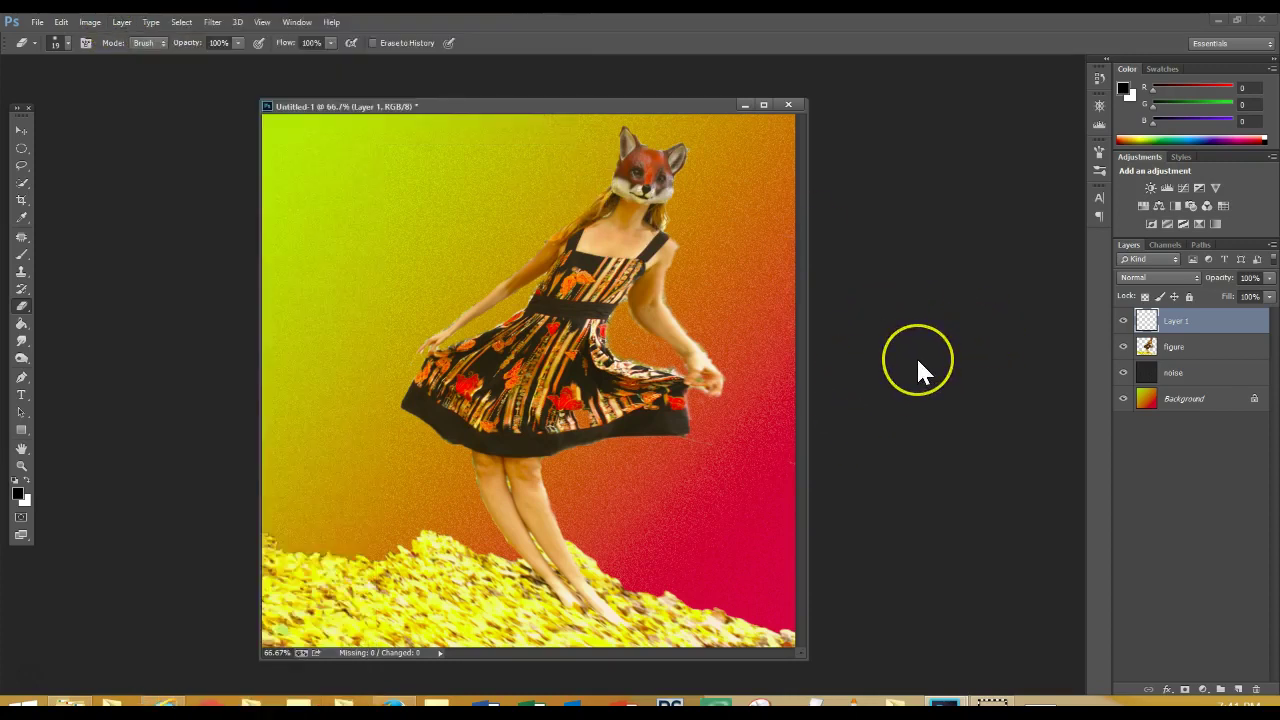
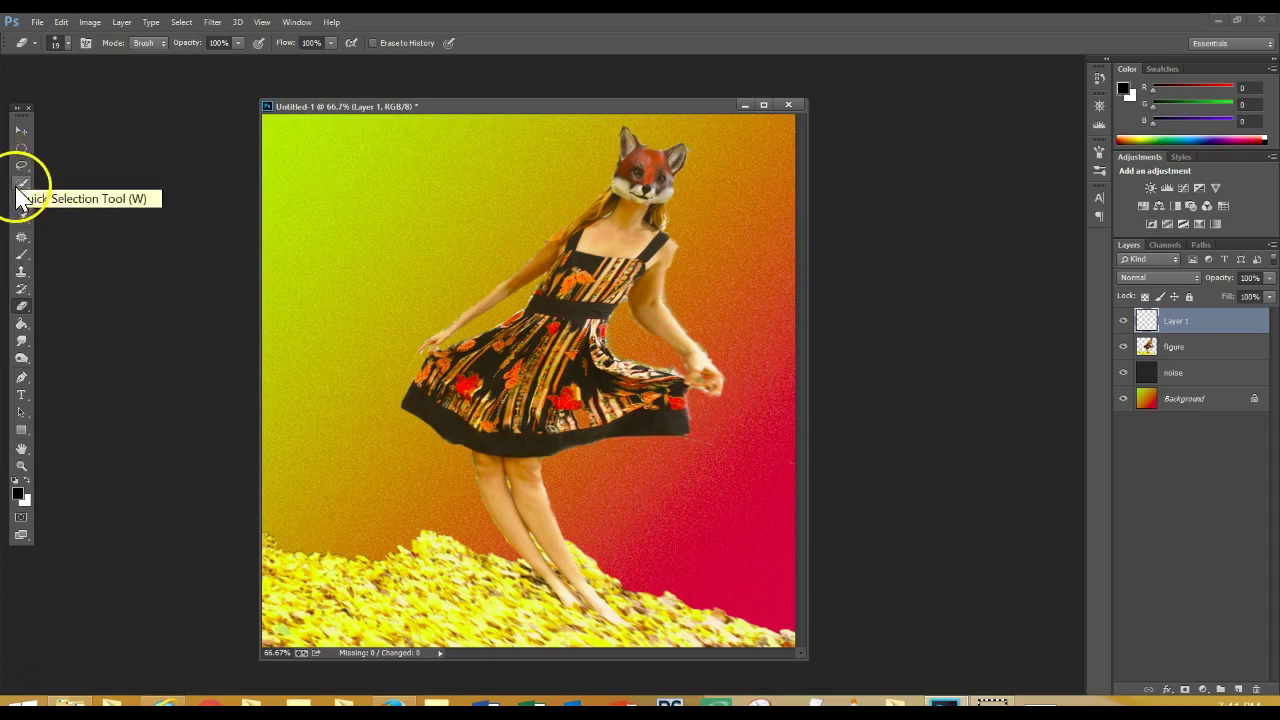
Set up the Brush tool with a hard round tip, 3 px size and 100% hardness
left_click(26, 258)
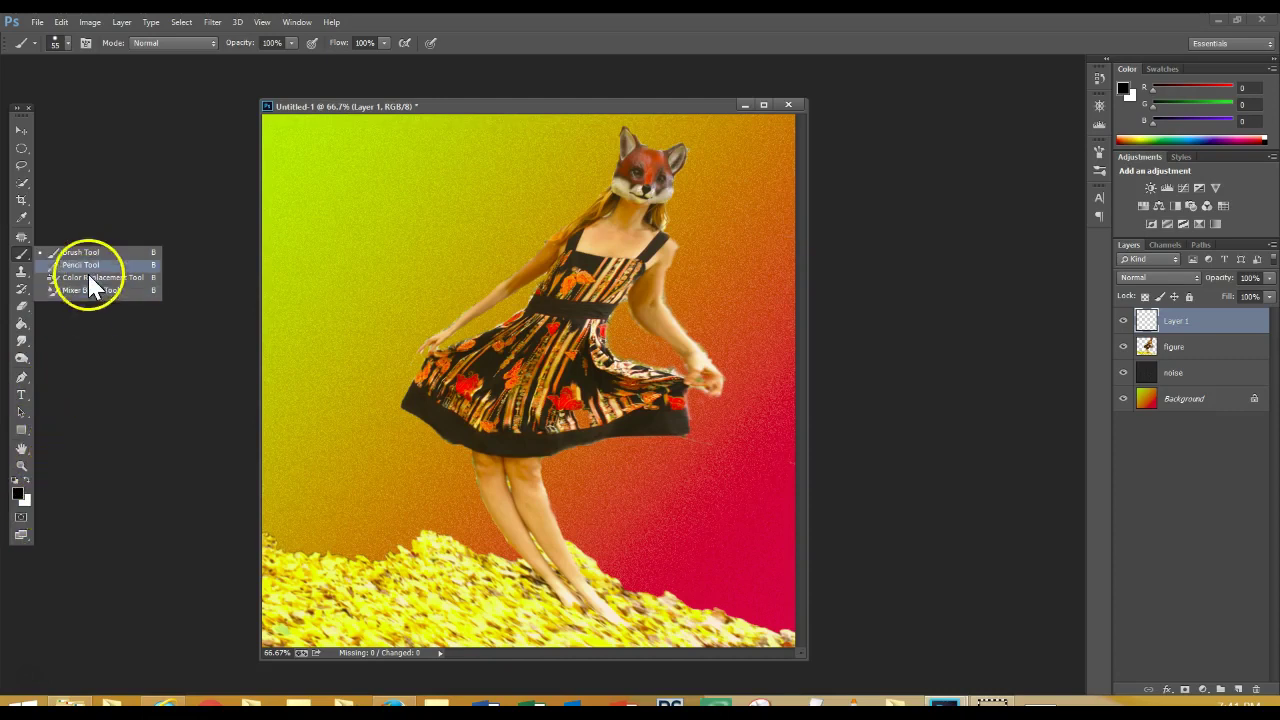
left_click(26, 44)
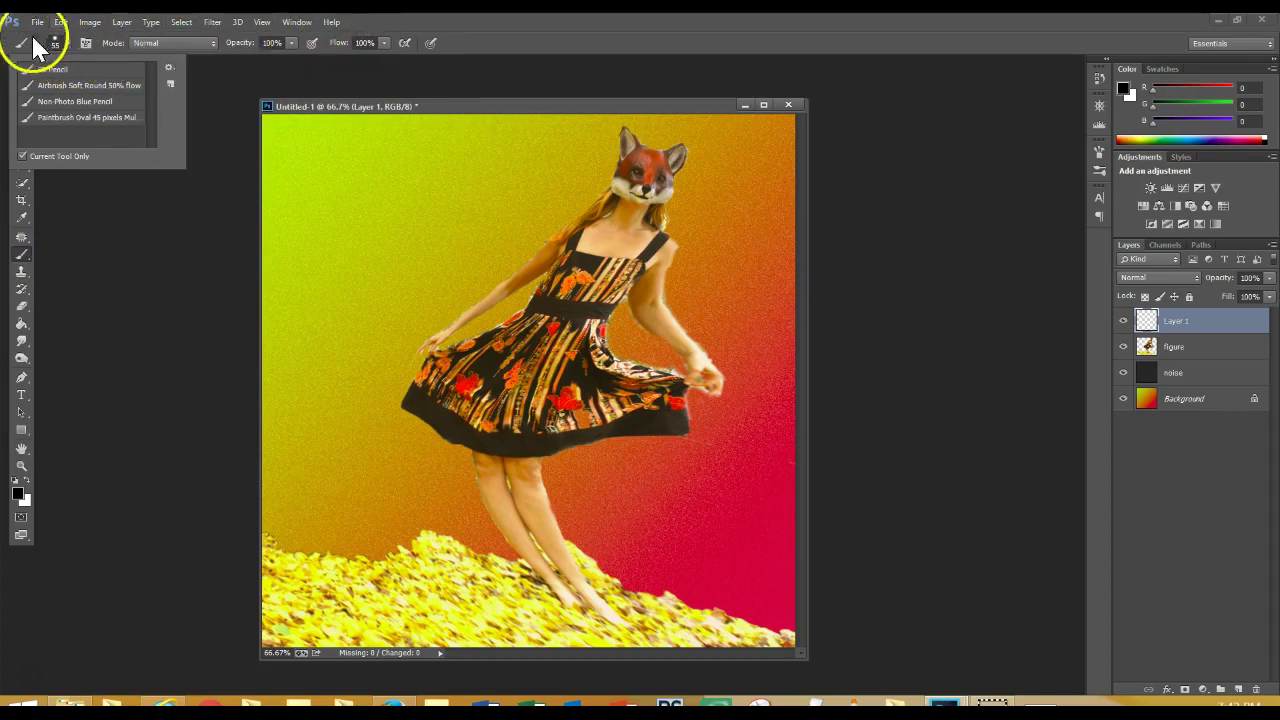
left_click(147, 252)
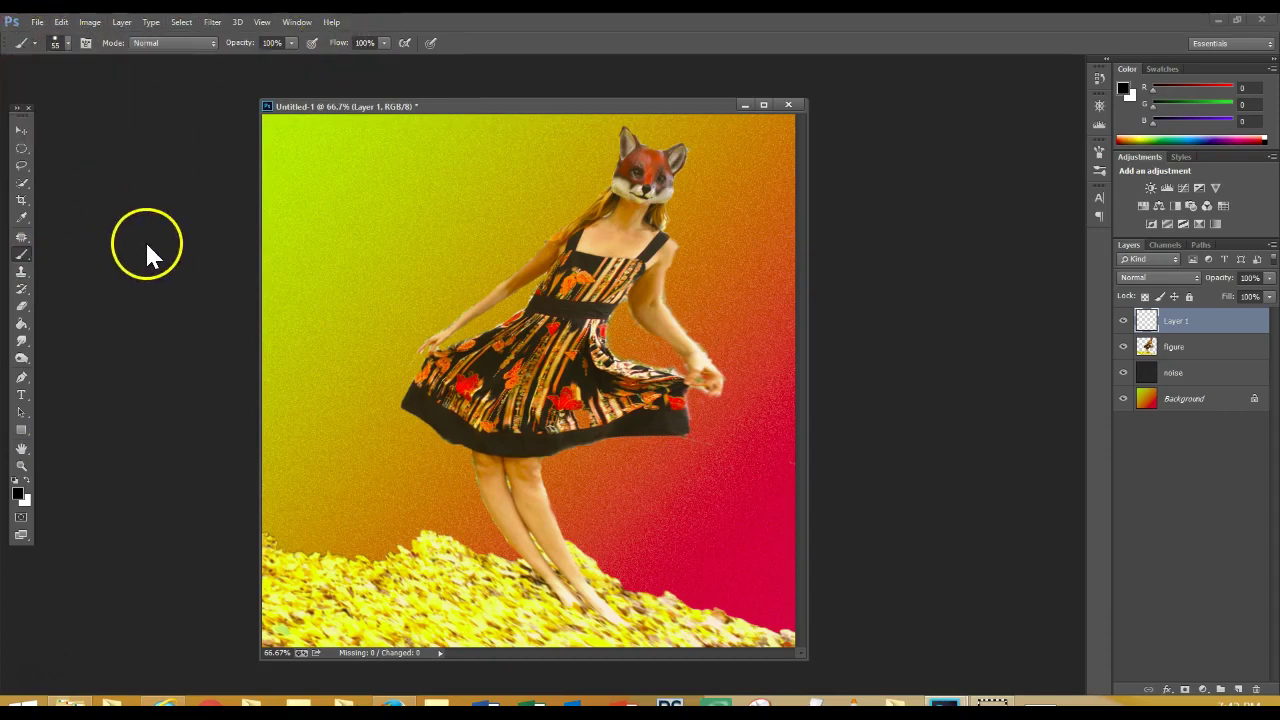
left_click(66, 41)
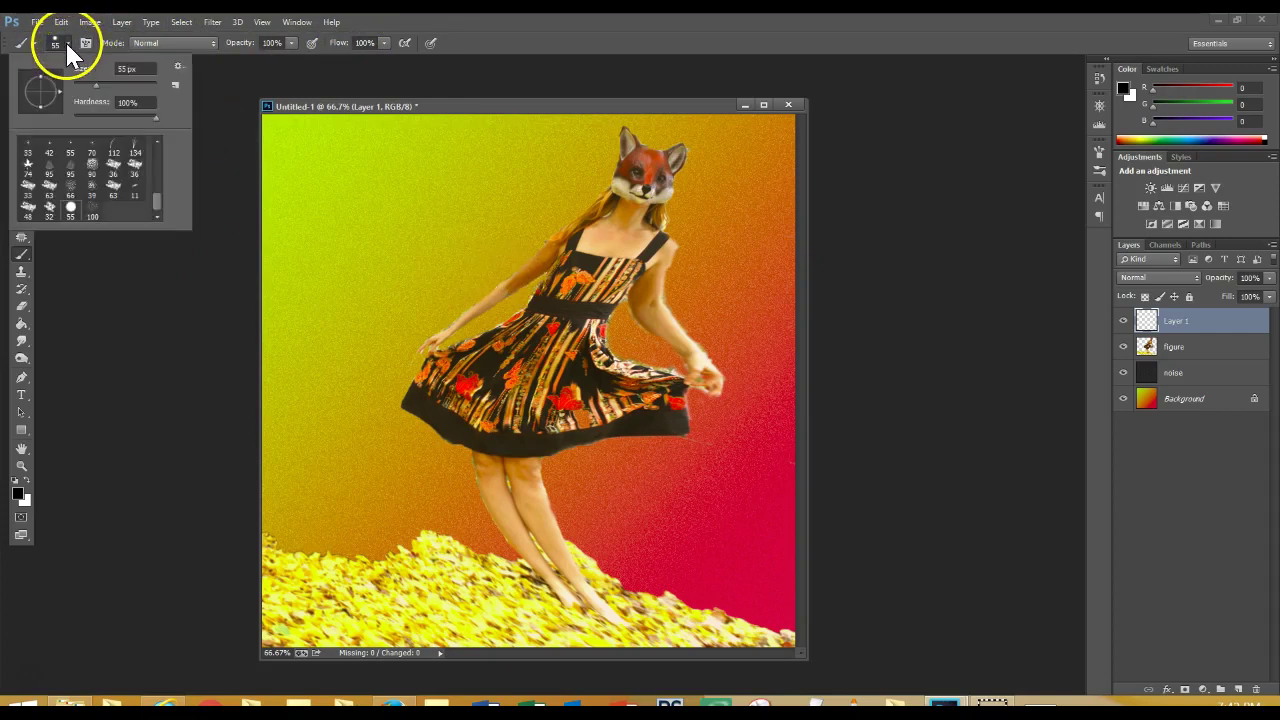
left_click_drag(95, 82, 63, 81)
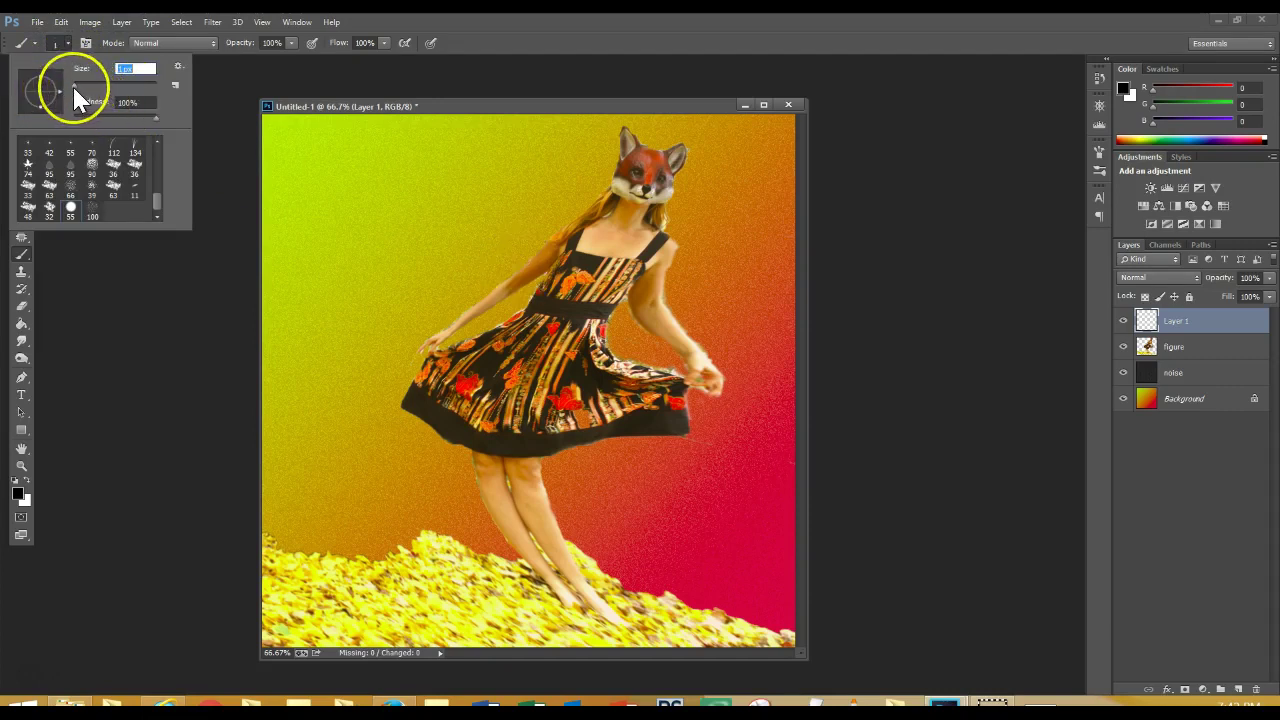
left_click_drag(74, 86, 76, 83)
left_click_drag(74, 84, 75, 84)
left_click_drag(155, 117, 167, 112)
key("Tab")
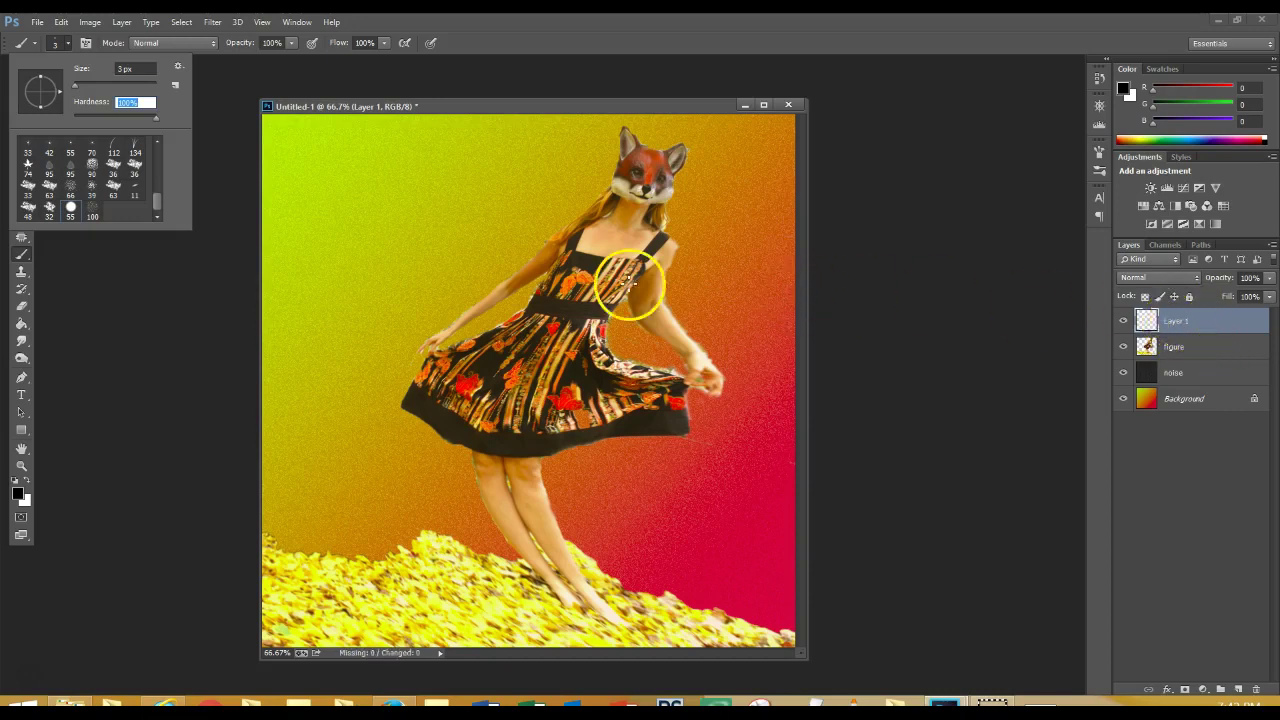
Scribble loose black lines over the figure's mask, arms, dress and legs on the new layer, and name the layer scribble
left_click(596, 288)
mouse_move(593, 285)
left_mouse_down()
mouse_move(541, 263)
mouse_move(553, 318)
mouse_move(541, 312)
mouse_move(535, 292)
mouse_move(555, 330)
left_mouse_up()
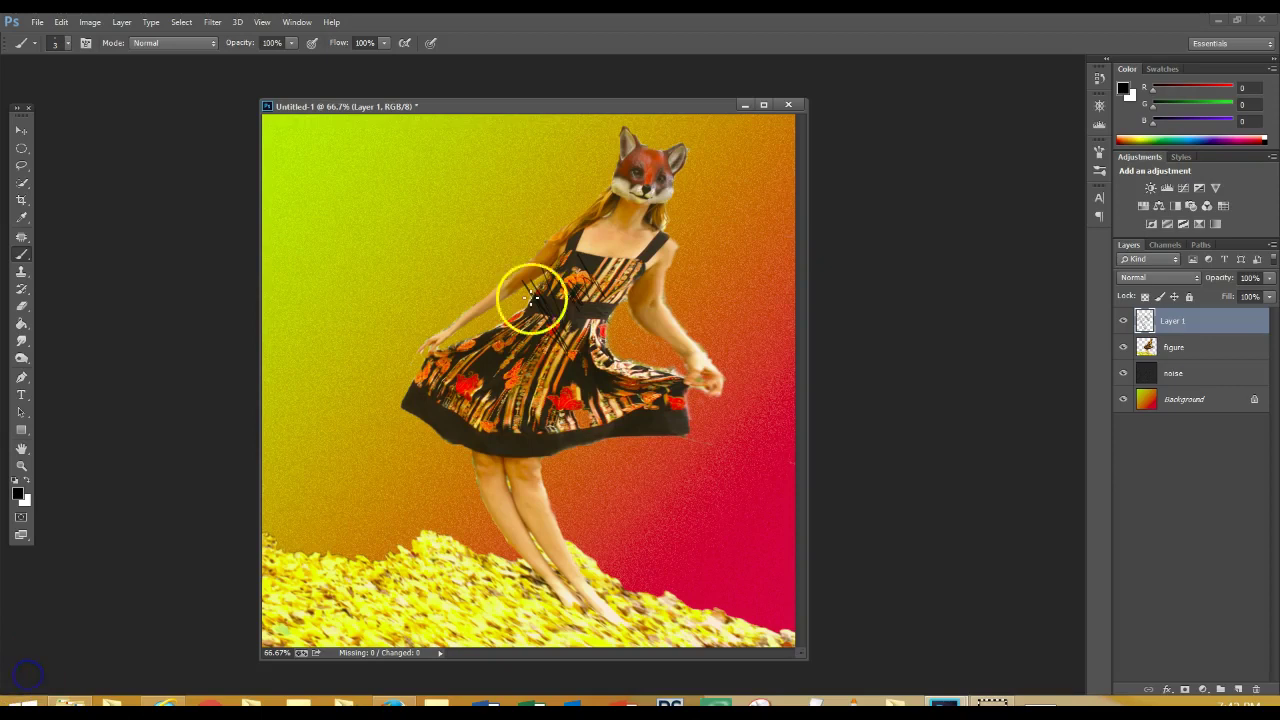
mouse_move(530, 405)
left_mouse_down()
mouse_move(486, 352)
mouse_move(470, 388)
mouse_move(417, 397)
mouse_move(424, 413)
mouse_move(435, 376)
mouse_move(478, 397)
mouse_move(604, 262)
mouse_move(568, 312)
mouse_move(485, 366)
mouse_move(479, 333)
mouse_move(511, 280)
mouse_move(552, 254)
mouse_move(454, 345)
mouse_move(414, 409)
mouse_move(536, 318)
mouse_move(622, 288)
mouse_move(593, 233)
mouse_move(636, 186)
left_mouse_up()
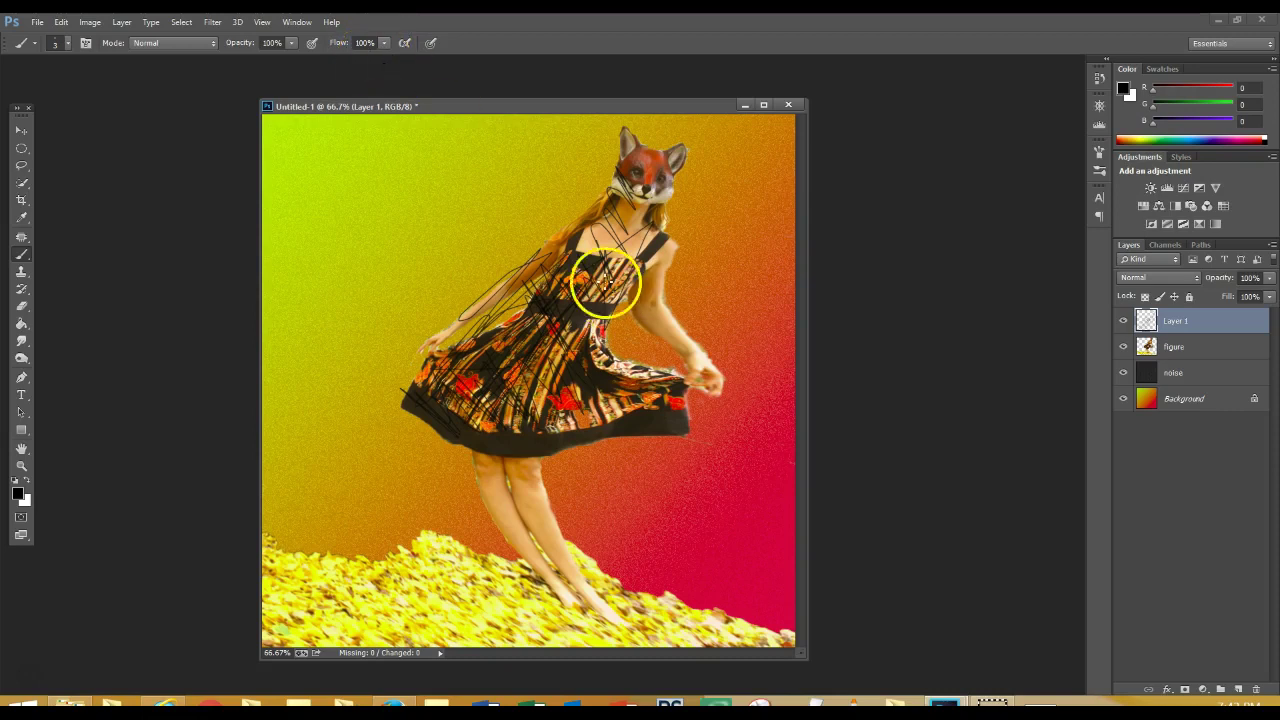
left_click_drag(586, 215, 580, 178)
mouse_move(602, 258)
left_mouse_down()
mouse_move(594, 289)
mouse_move(587, 268)
mouse_move(604, 265)
mouse_move(637, 297)
mouse_move(666, 302)
mouse_move(680, 342)
mouse_move(633, 296)
mouse_move(675, 312)
mouse_move(637, 198)
mouse_move(664, 188)
mouse_move(665, 166)
mouse_move(641, 146)
mouse_move(649, 209)
left_mouse_up()
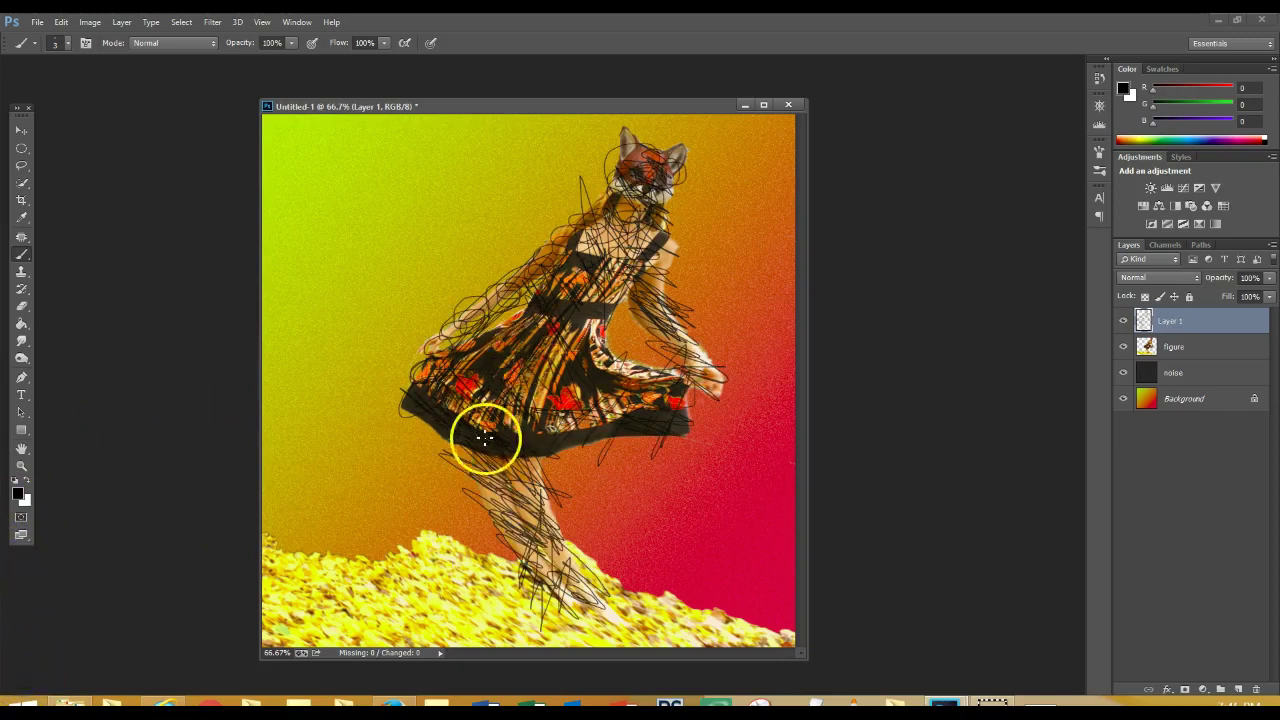
mouse_move(510, 310)
left_mouse_down()
mouse_move(491, 294)
mouse_move(471, 323)
mouse_move(434, 329)
mouse_move(454, 363)
mouse_move(543, 289)
mouse_move(498, 302)
mouse_move(517, 286)
mouse_move(460, 337)
mouse_move(450, 328)
mouse_move(463, 371)
mouse_move(434, 386)
mouse_move(529, 343)
mouse_move(520, 337)
mouse_move(586, 323)
mouse_move(670, 401)
left_mouse_up()
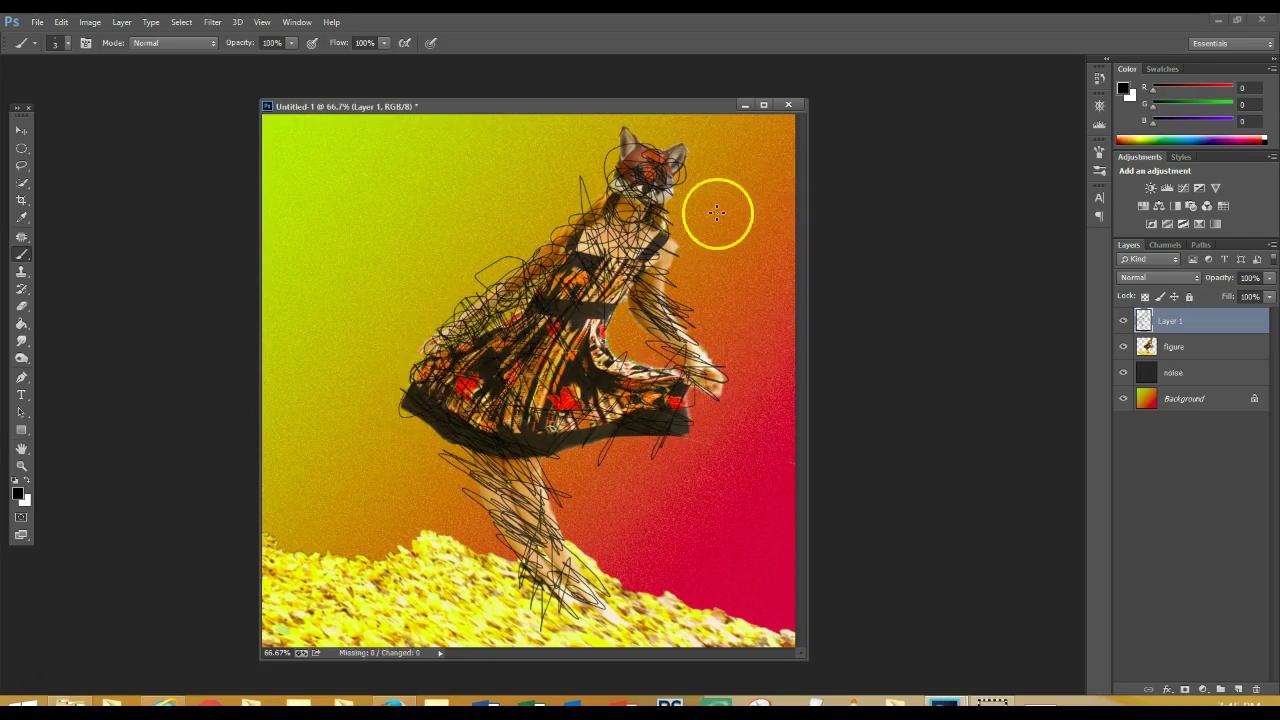
mouse_move(645, 192)
left_mouse_down()
mouse_move(620, 126)
mouse_move(654, 183)
mouse_move(668, 180)
left_mouse_up()
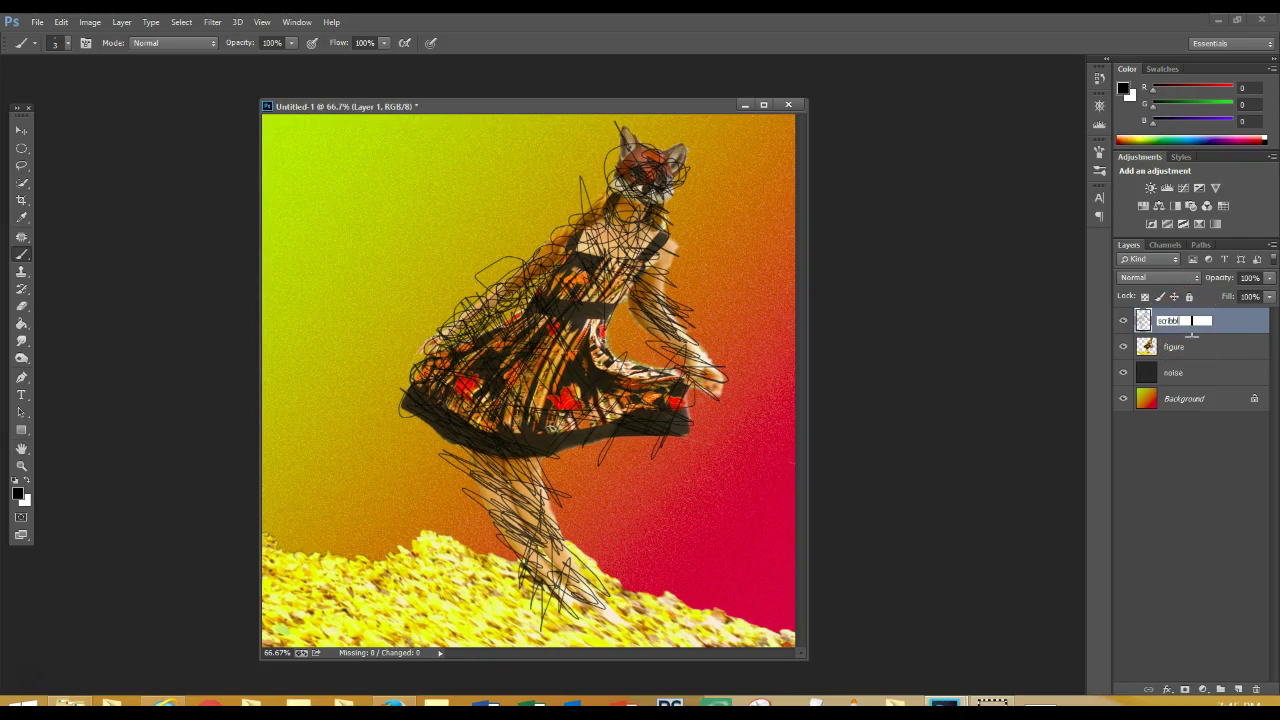
Hide the figure, noise and Background layers to view the scribble drawing alone, and show them again
left_click(1123, 346)
left_click(1124, 373)
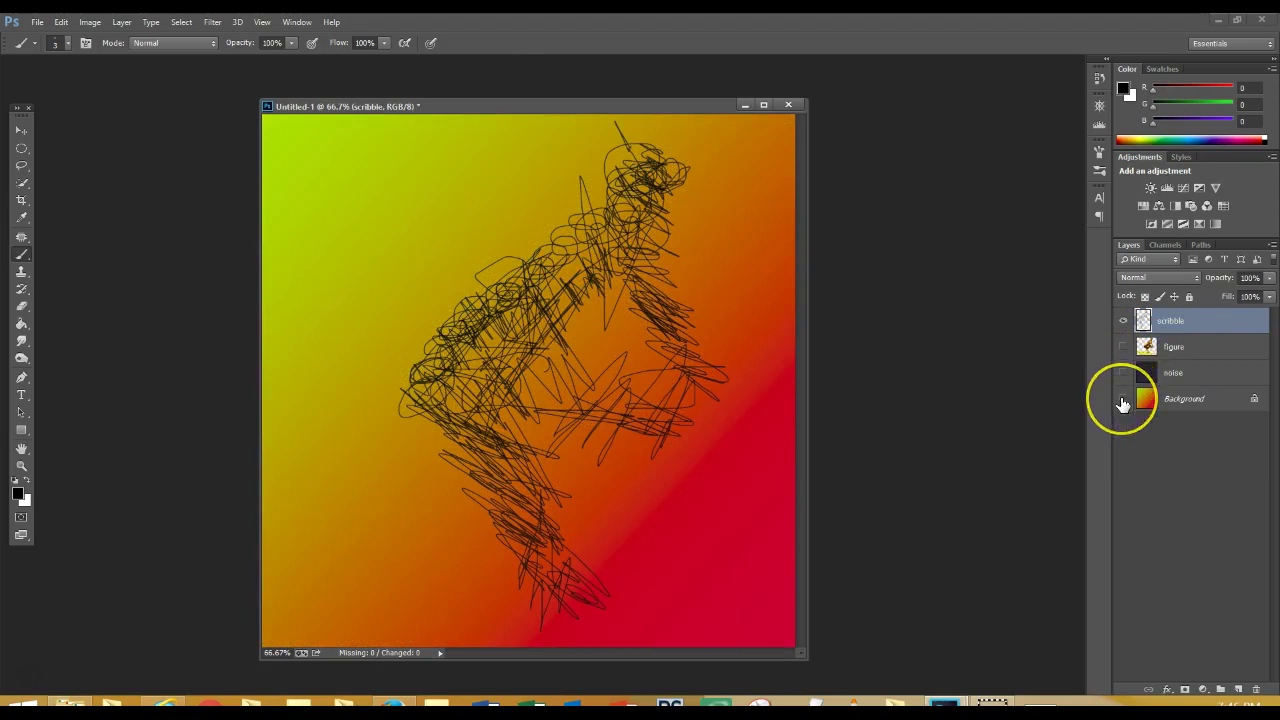
left_click(1123, 399)
left_click(1123, 401)
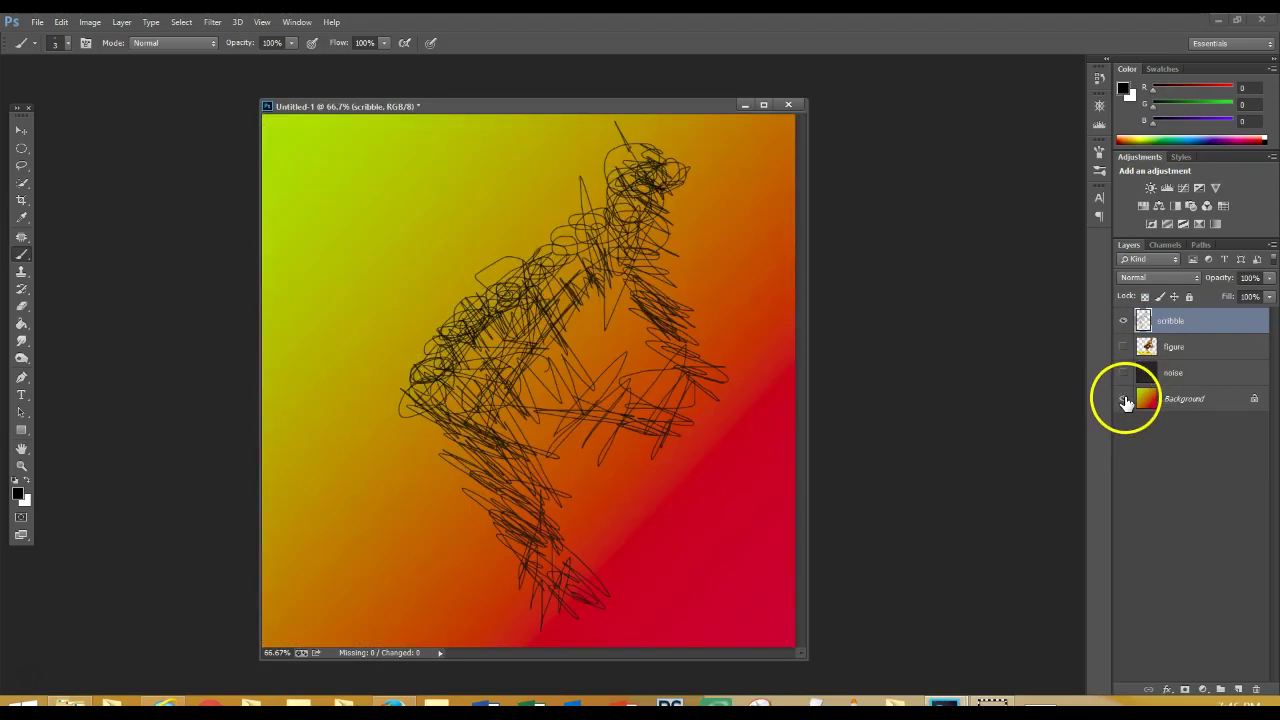
left_click(1123, 373)
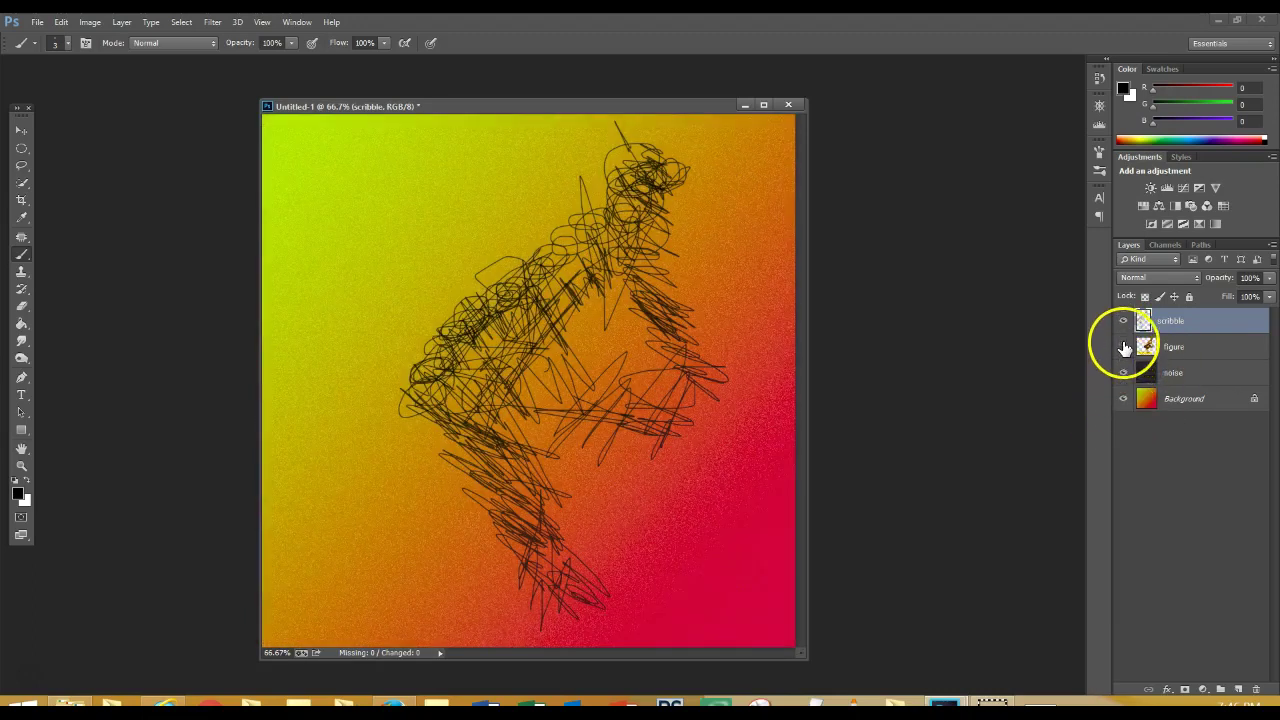
left_click(1123, 346)
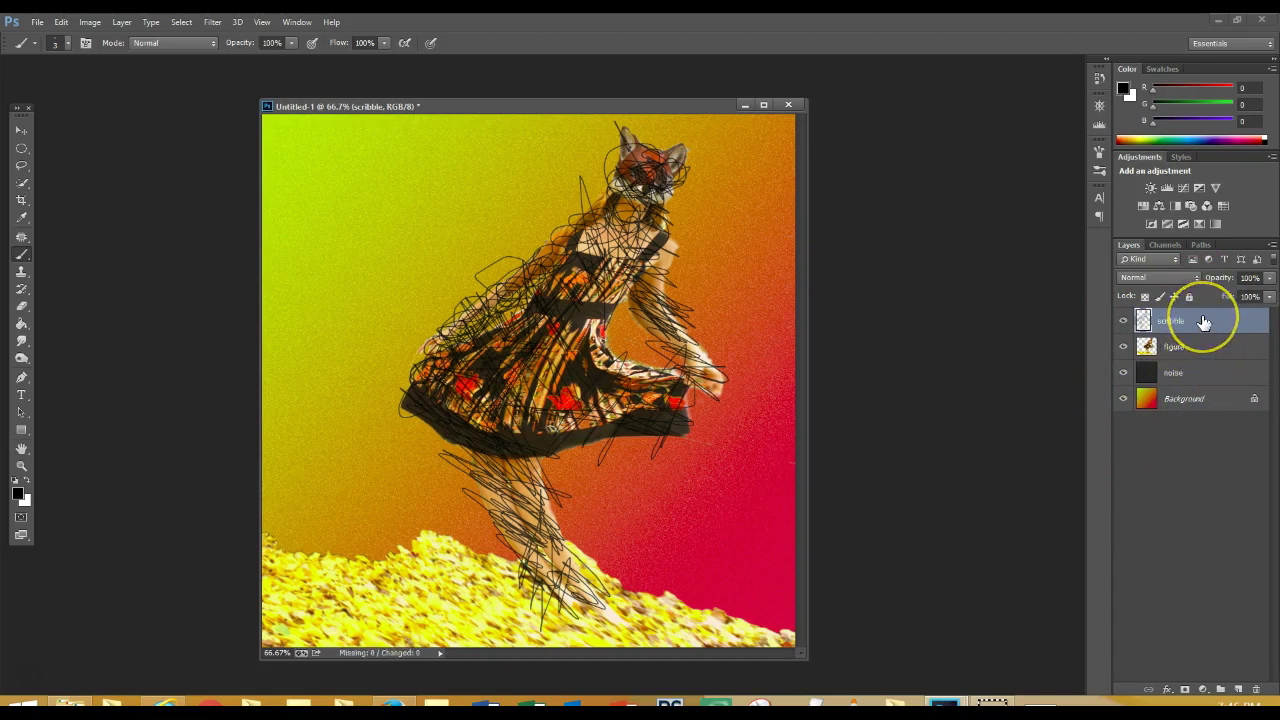
Move the scribble layer beneath the figure layer and clip the figure layer to it with a clipping mask
left_click_drag(1203, 321, 1207, 358)
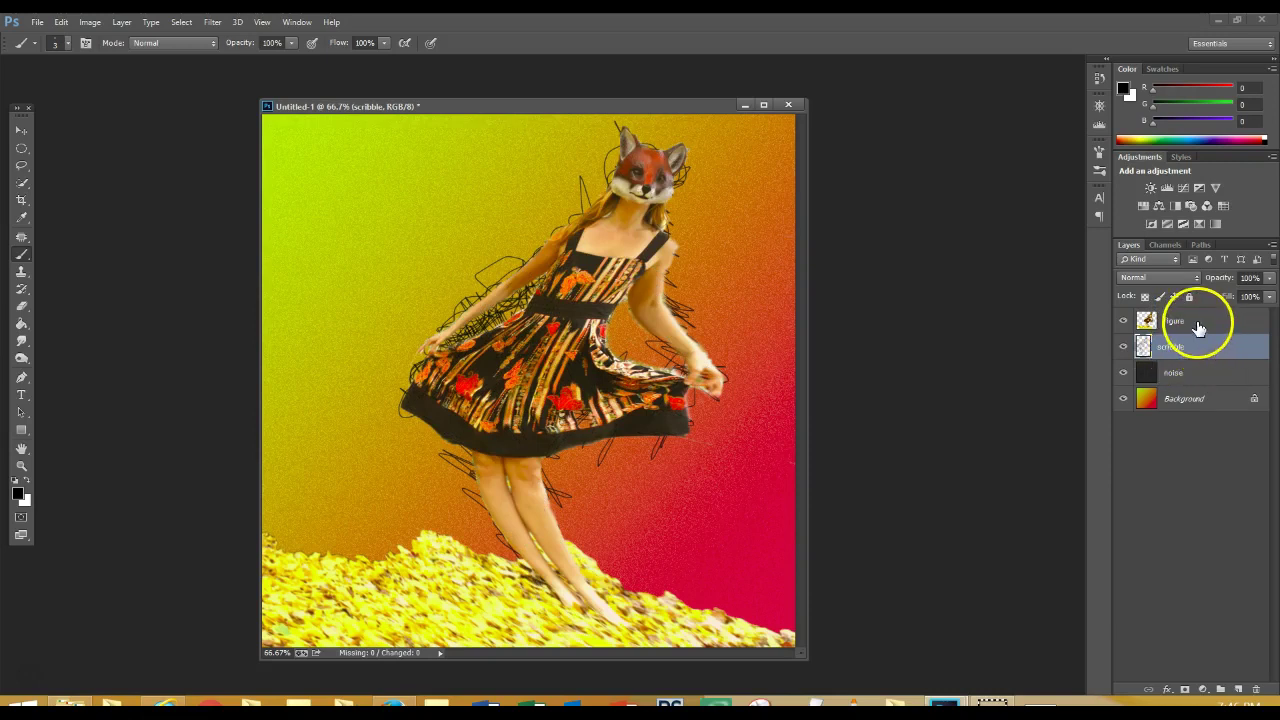
left_click(1198, 329)
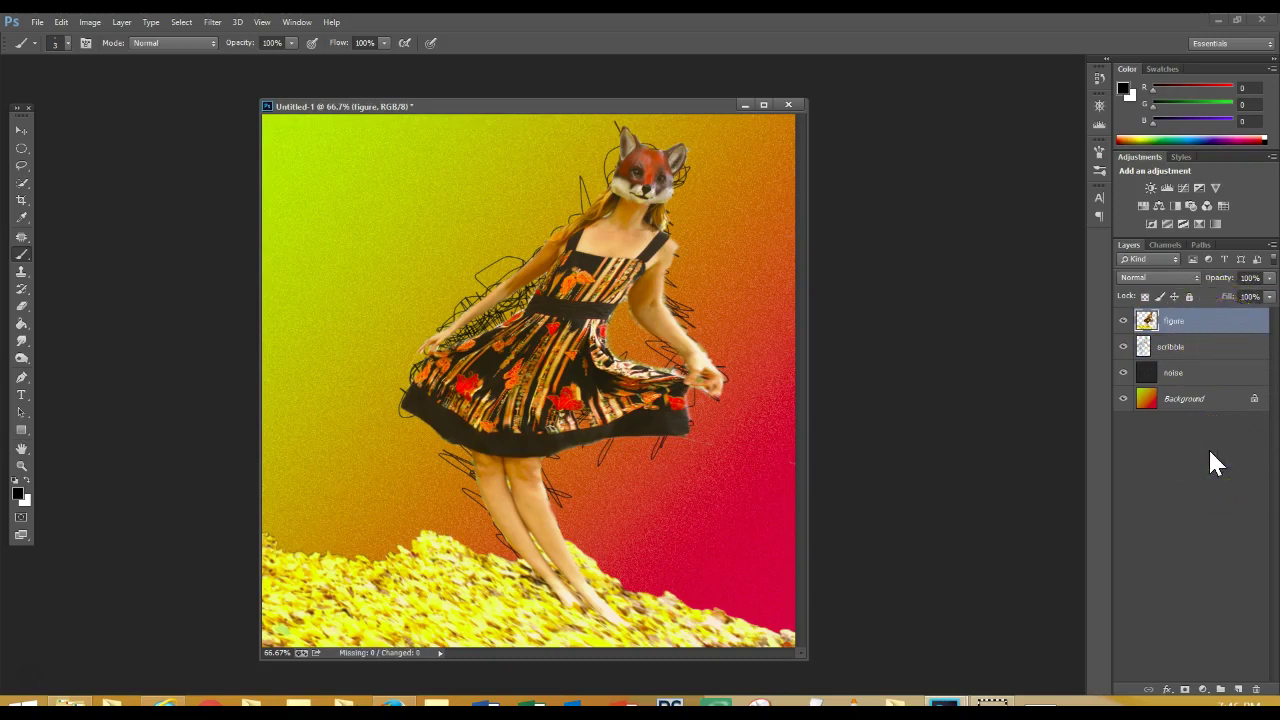
key("ctrl+alt+g")
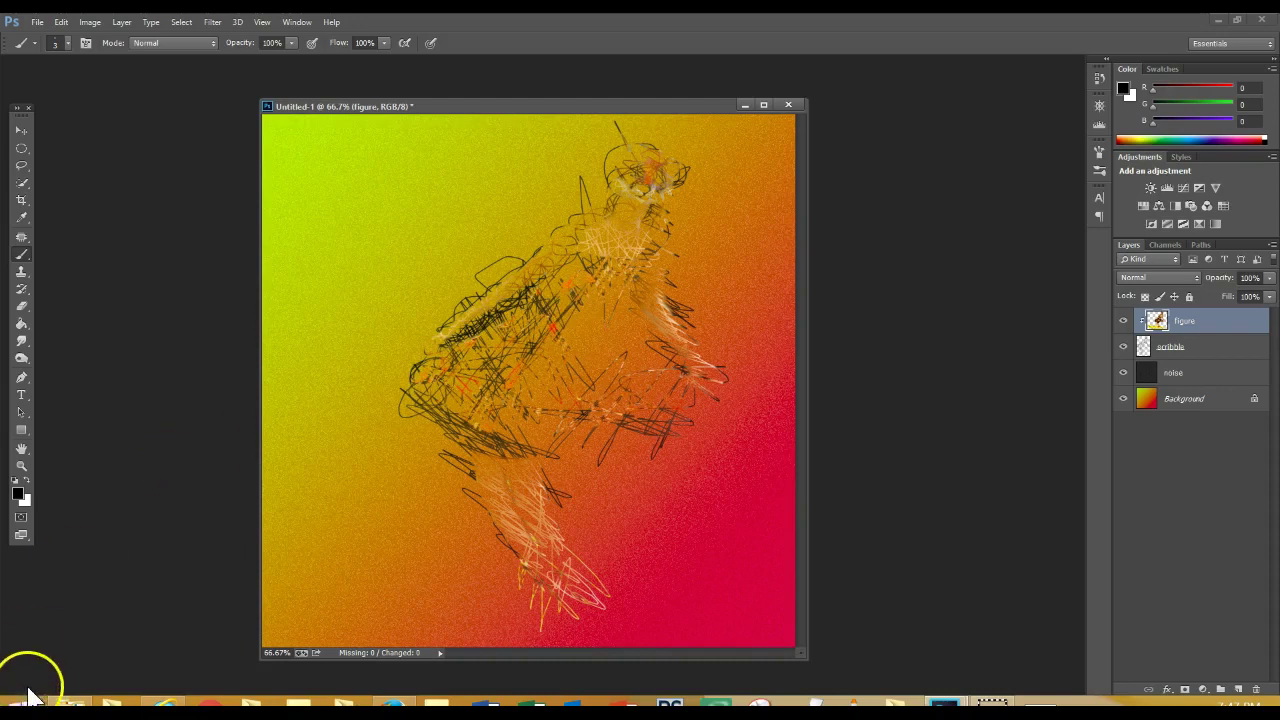
Scribble more strokes on the scribble layer to reveal the mask, arms, dress, legs and the leaf-covered ground
left_click(1190, 326)
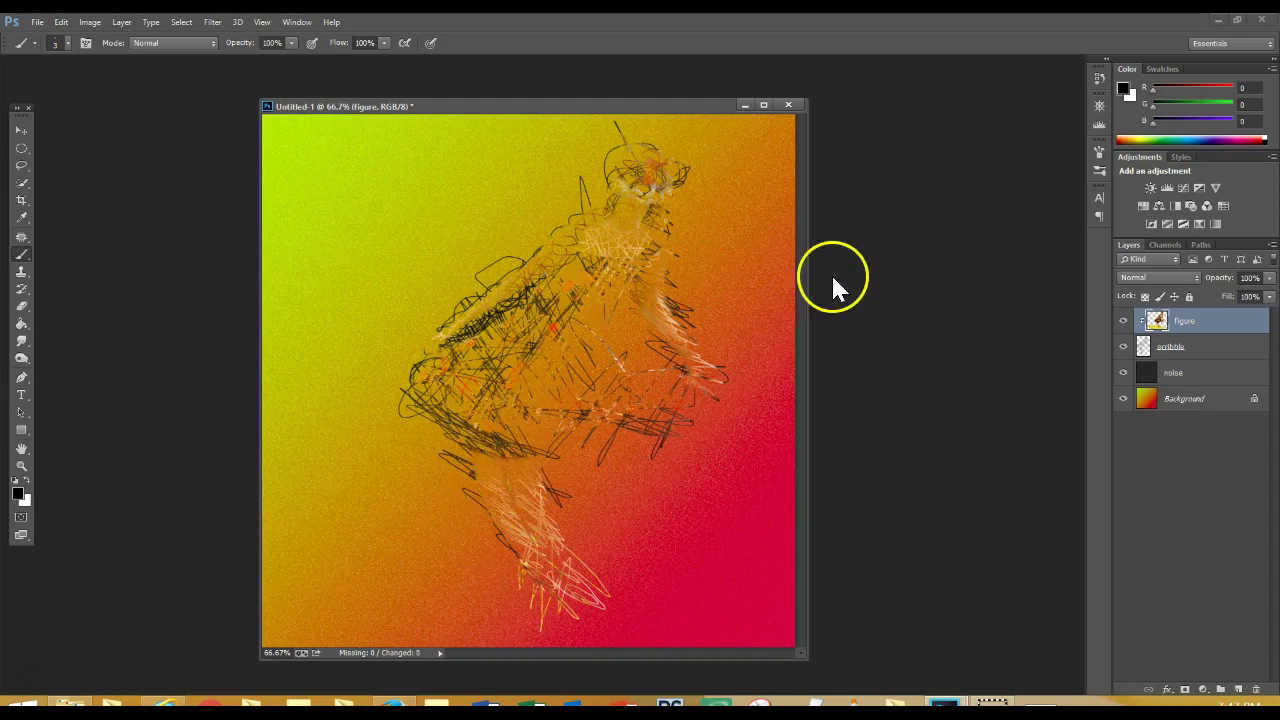
left_click(1175, 352)
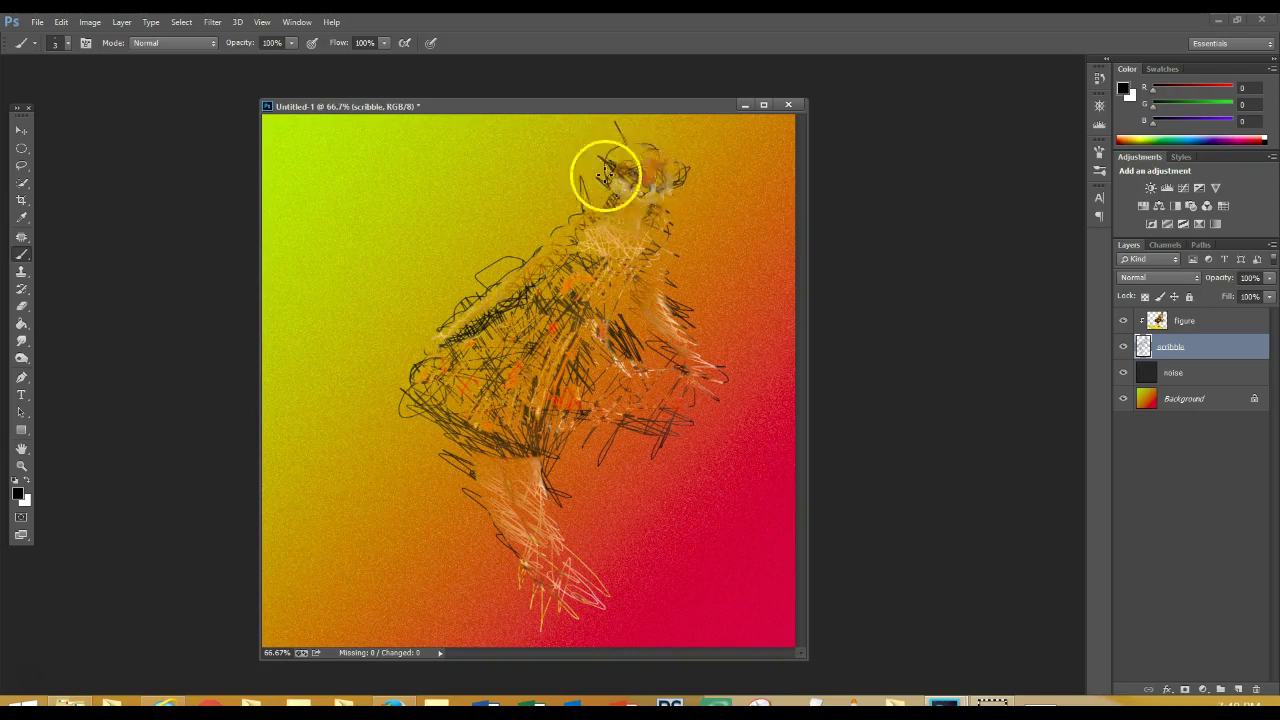
mouse_move(601, 215)
left_mouse_down()
mouse_move(564, 200)
mouse_move(587, 280)
mouse_move(569, 255)
mouse_move(598, 235)
mouse_move(547, 280)
mouse_move(618, 210)
mouse_move(562, 257)
mouse_move(592, 240)
mouse_move(603, 284)
mouse_move(657, 297)
mouse_move(667, 286)
mouse_move(677, 318)
mouse_move(648, 295)
mouse_move(665, 328)
left_mouse_up()
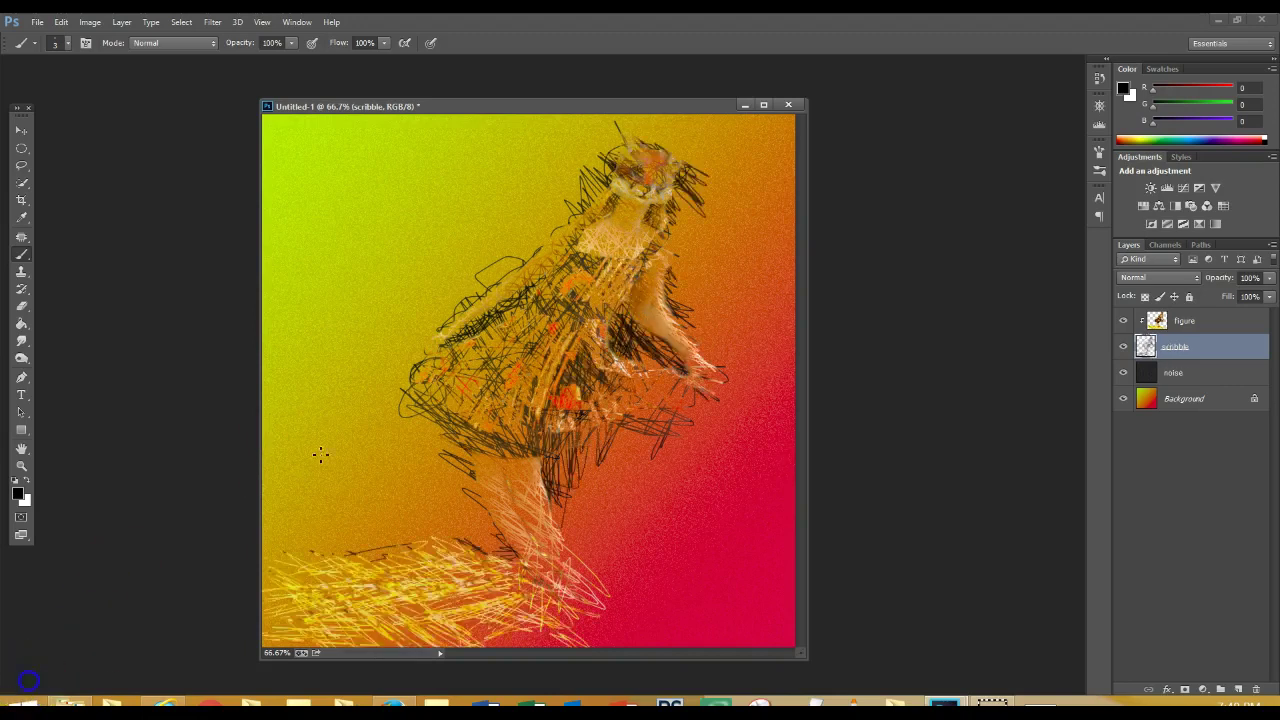
left_click(614, 277)
left_click(521, 474)
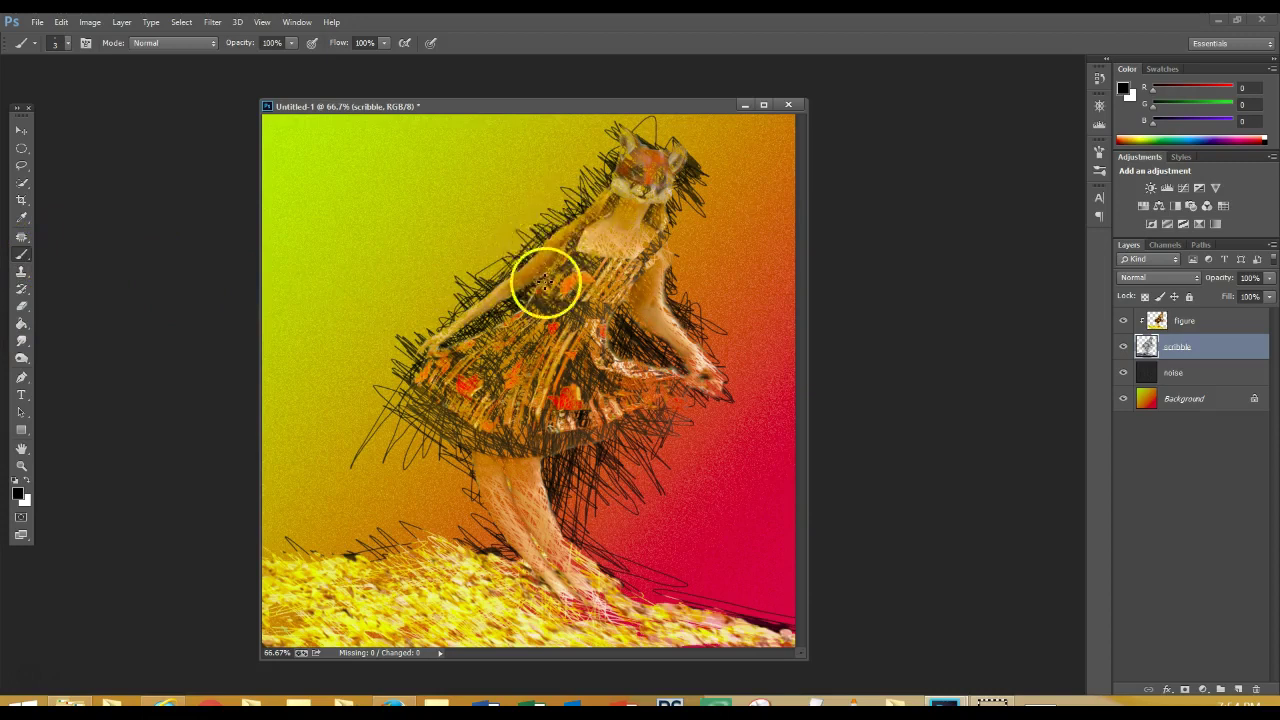
Thicken the scribble strokes along the outstretched arms, the dress hem and the legs
mouse_move(485, 272)
left_mouse_down()
mouse_move(499, 326)
mouse_move(462, 318)
mouse_move(462, 347)
mouse_move(429, 323)
mouse_move(440, 365)
mouse_move(411, 328)
mouse_move(461, 339)
mouse_move(435, 323)
left_mouse_up()
mouse_move(487, 407)
left_mouse_down()
mouse_move(577, 454)
mouse_move(563, 414)
mouse_move(599, 456)
mouse_move(597, 437)
mouse_move(617, 429)
mouse_move(606, 383)
mouse_move(619, 405)
left_mouse_up()
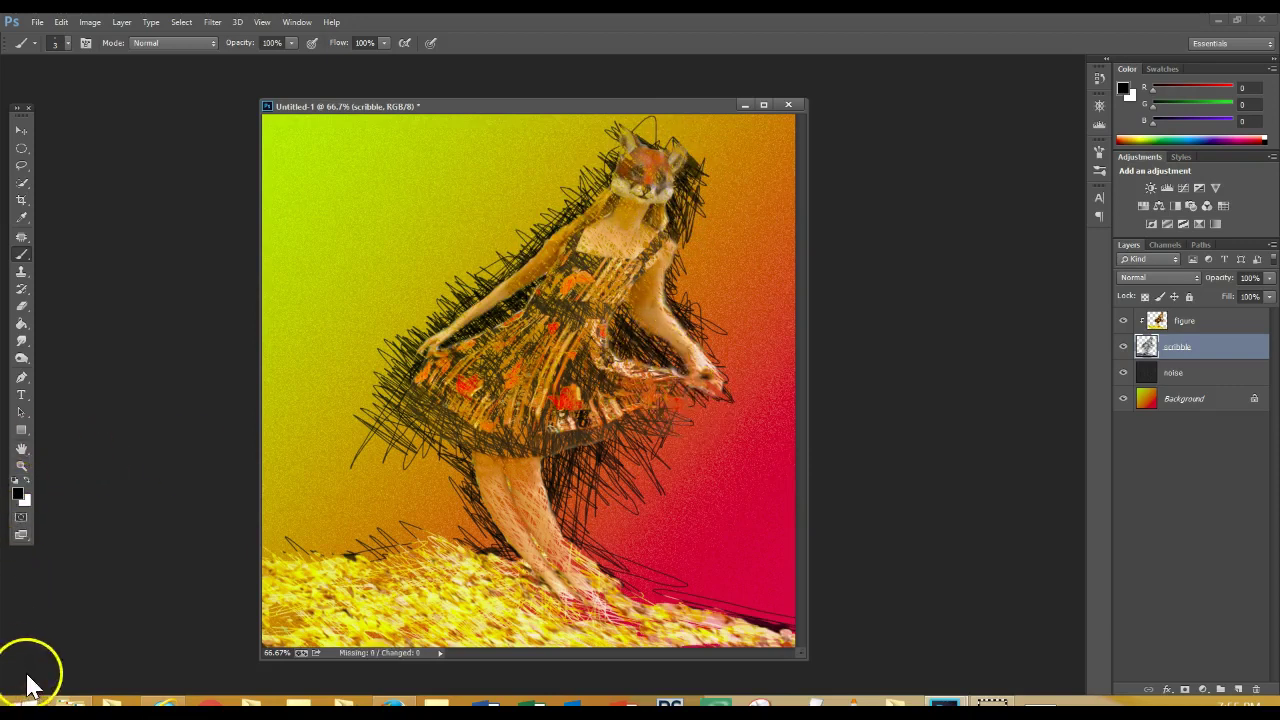
key("ctrl+z")
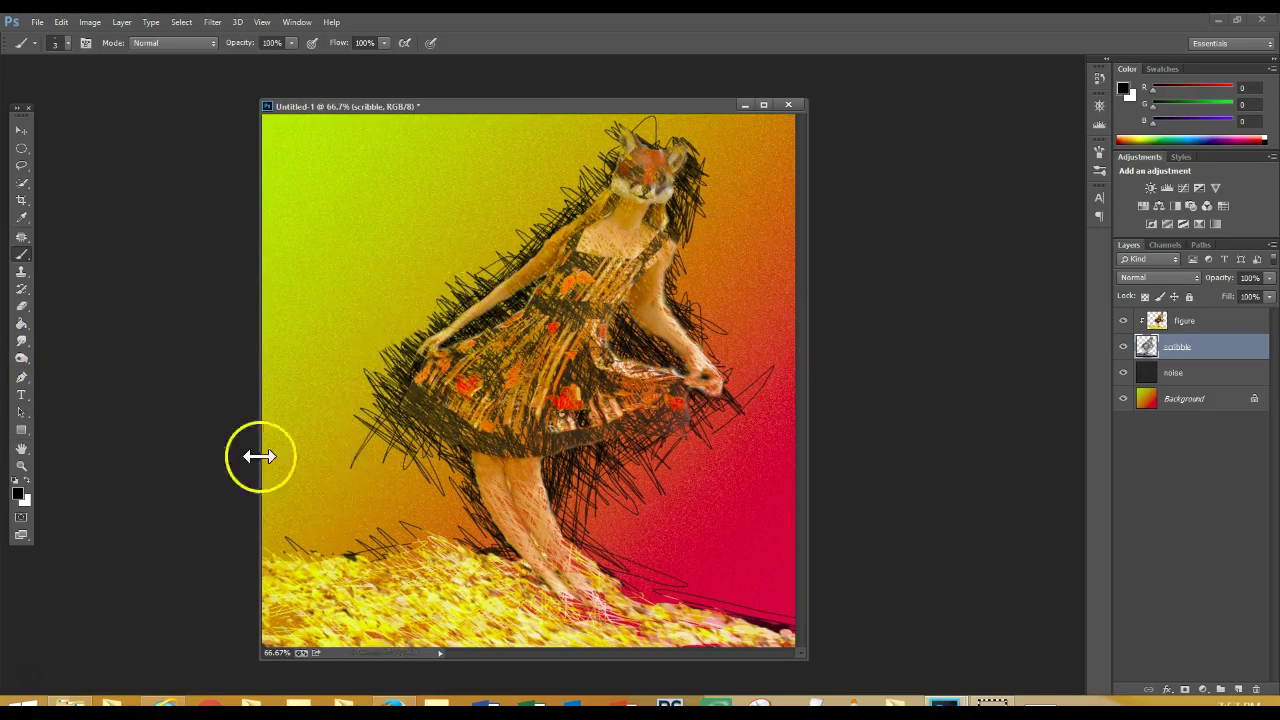
Erase the stray outer scribble ends around the figure and above the leaves with a 115 px Eraser
left_click(22, 307)
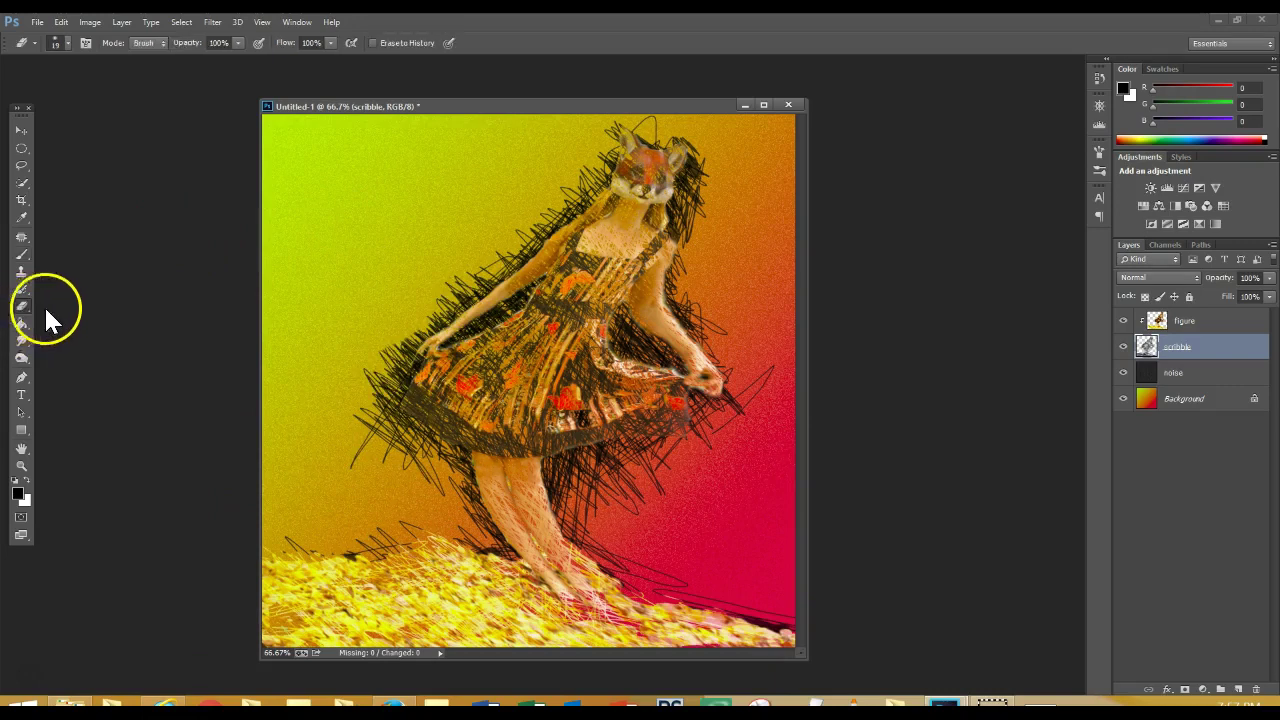
left_click(67, 42)
left_click_drag(100, 83, 108, 84)
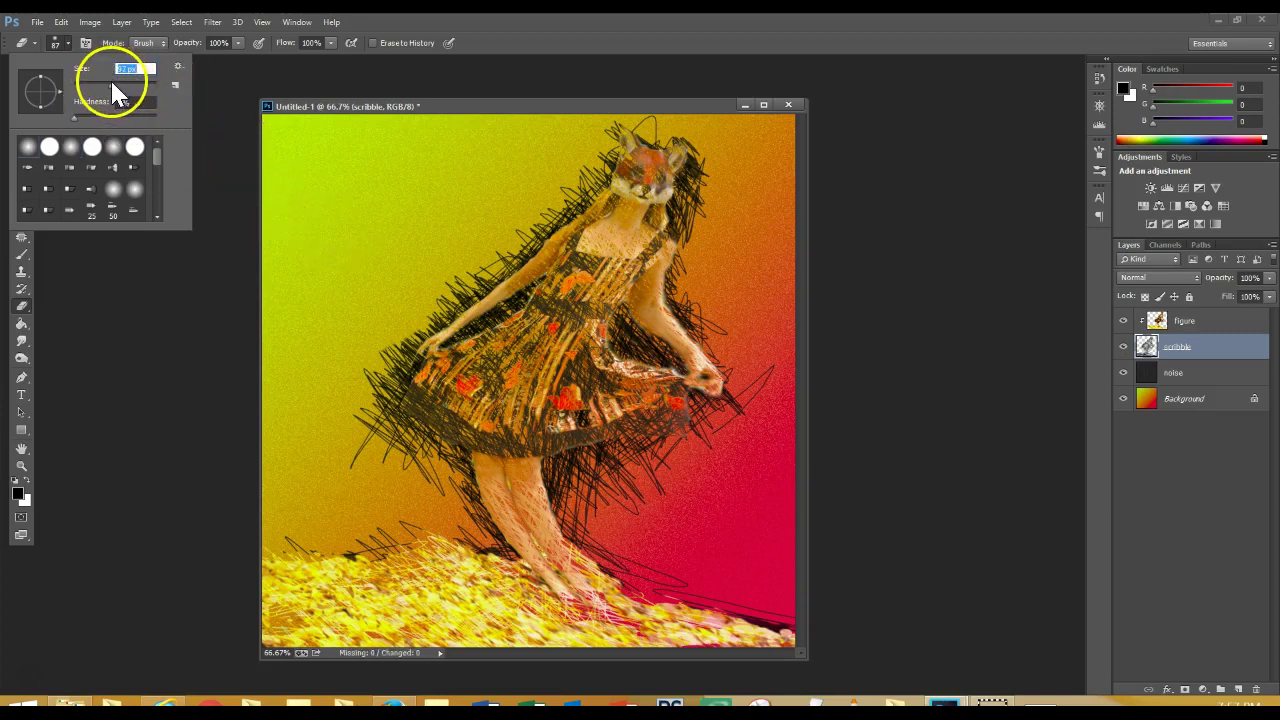
type("115")
key("Return")
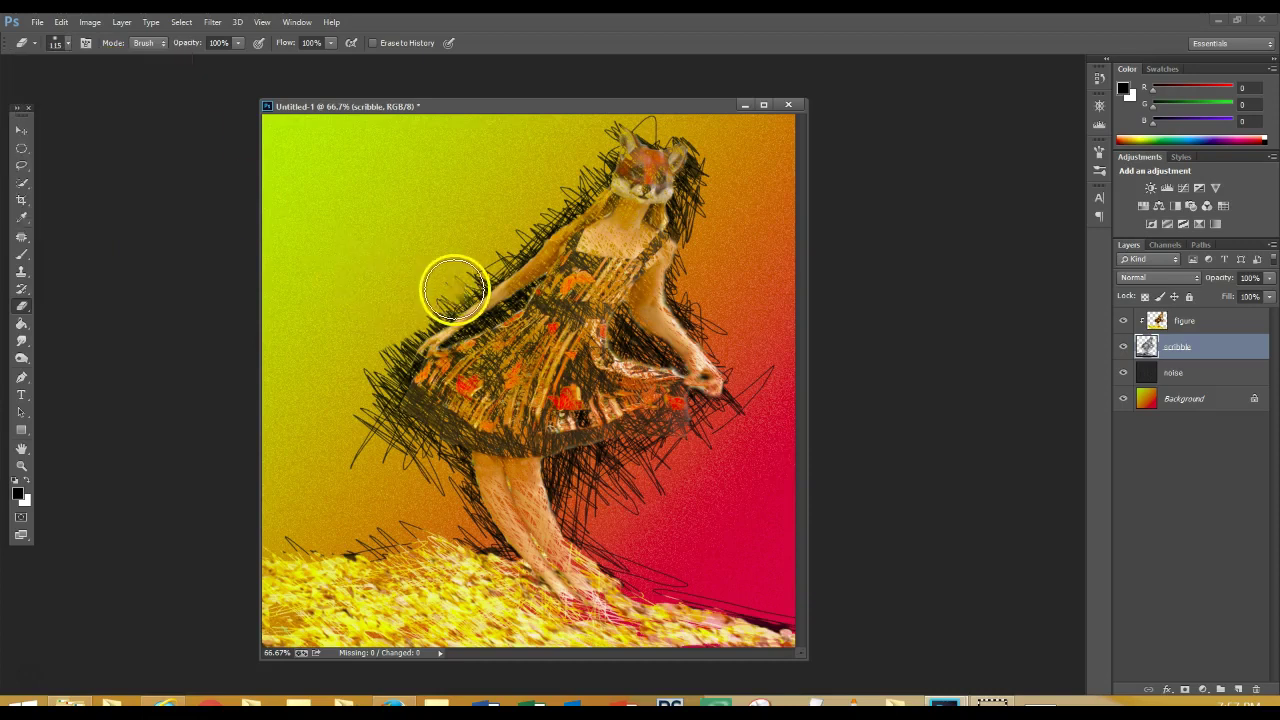
mouse_move(402, 322)
left_mouse_down()
mouse_move(367, 346)
mouse_move(391, 412)
mouse_move(365, 382)
mouse_move(337, 378)
mouse_move(361, 440)
mouse_move(336, 428)
mouse_move(389, 434)
mouse_move(347, 412)
mouse_move(355, 451)
mouse_move(412, 458)
mouse_move(395, 478)
mouse_move(402, 441)
mouse_move(385, 453)
mouse_move(434, 482)
mouse_move(450, 478)
mouse_move(438, 461)
mouse_move(594, 492)
mouse_move(575, 478)
mouse_move(619, 507)
mouse_move(602, 469)
mouse_move(666, 499)
mouse_move(716, 445)
mouse_move(689, 432)
mouse_move(648, 444)
mouse_move(712, 461)
mouse_move(655, 474)
mouse_move(678, 522)
mouse_move(640, 511)
mouse_move(668, 534)
mouse_move(586, 509)
mouse_move(598, 532)
mouse_move(660, 560)
mouse_move(660, 546)
mouse_move(694, 580)
mouse_move(660, 574)
mouse_move(693, 588)
mouse_move(783, 602)
mouse_move(757, 471)
mouse_move(709, 443)
mouse_move(766, 378)
mouse_move(714, 328)
mouse_move(696, 279)
mouse_move(711, 129)
mouse_move(643, 120)
mouse_move(646, 109)
mouse_move(591, 123)
mouse_move(591, 162)
mouse_move(443, 286)
left_mouse_up()
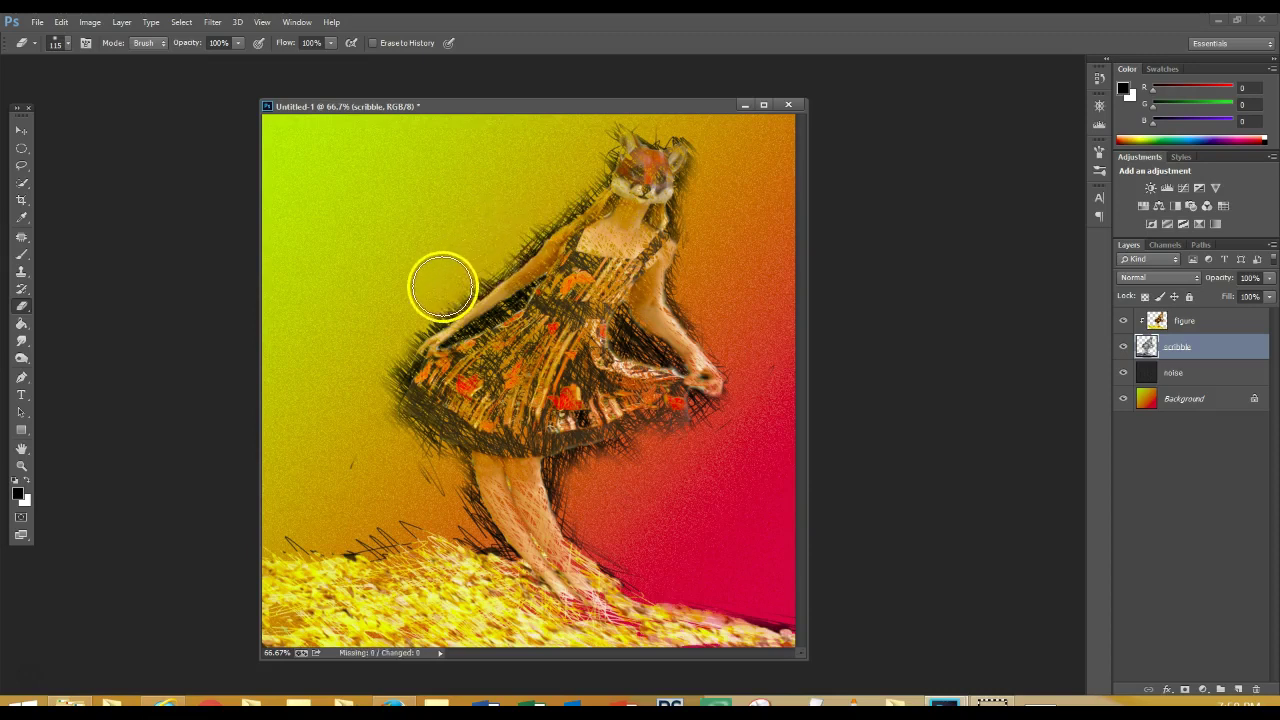
mouse_move(396, 502)
left_mouse_down()
mouse_move(423, 519)
mouse_move(439, 489)
mouse_move(420, 485)
mouse_move(399, 534)
mouse_move(291, 546)
mouse_move(363, 542)
mouse_move(611, 454)
mouse_move(812, 492)
mouse_move(773, 486)
mouse_move(710, 422)
mouse_move(722, 424)
mouse_move(746, 455)
mouse_move(694, 446)
left_mouse_up()
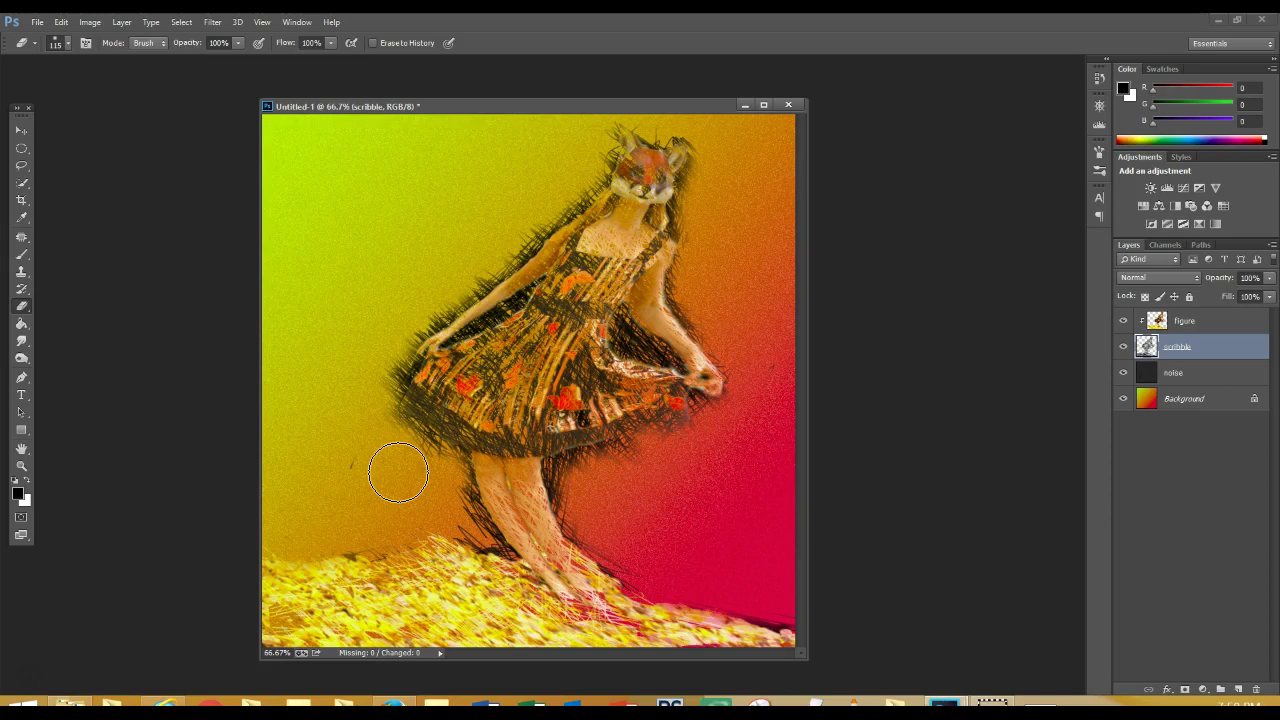
Save the composite as a layered Photoshop file named scribble with Maximize Compatibility enabled
left_click(38, 23)
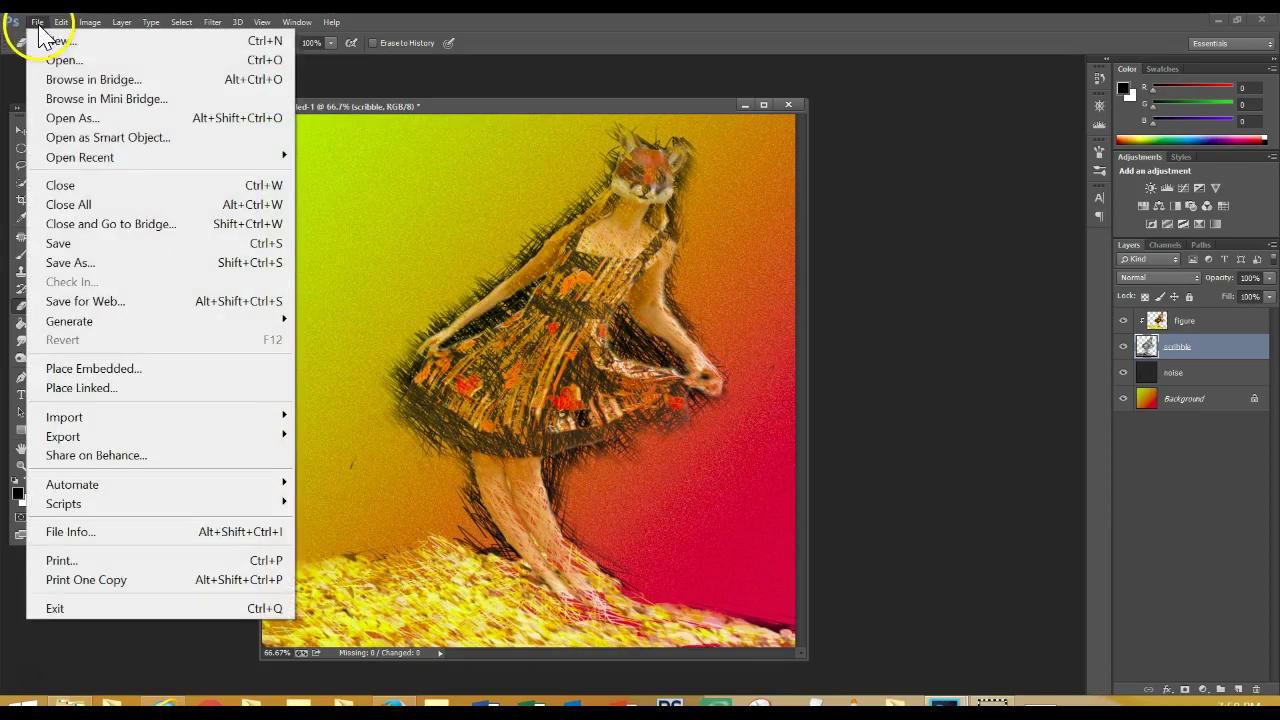
left_click(85, 268)
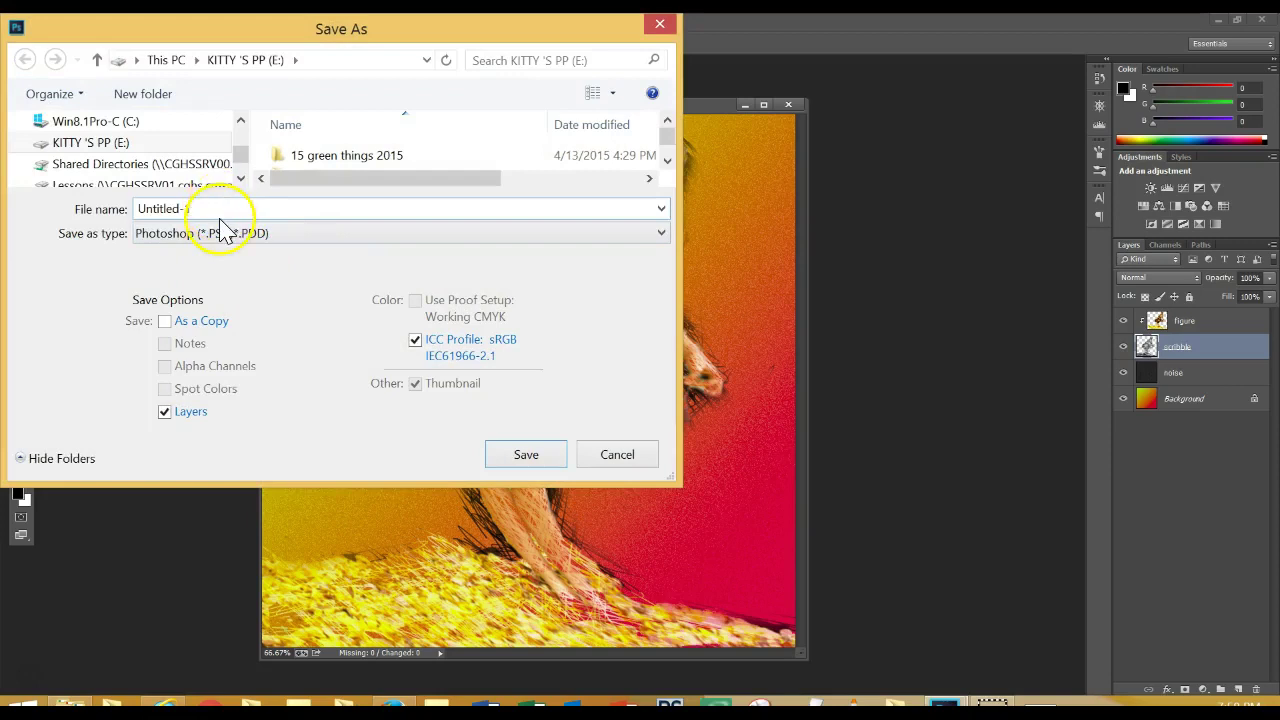
left_click_drag(215, 212, 131, 208)
type("scribble")
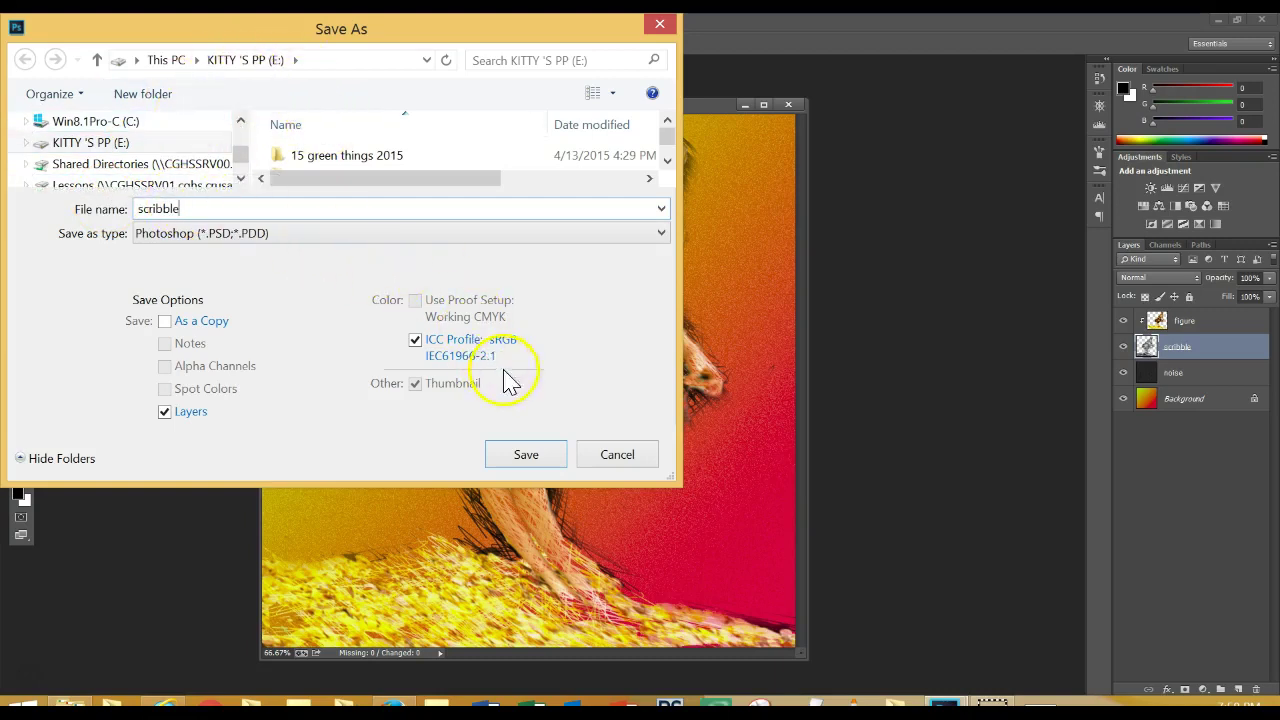
left_click(527, 456)
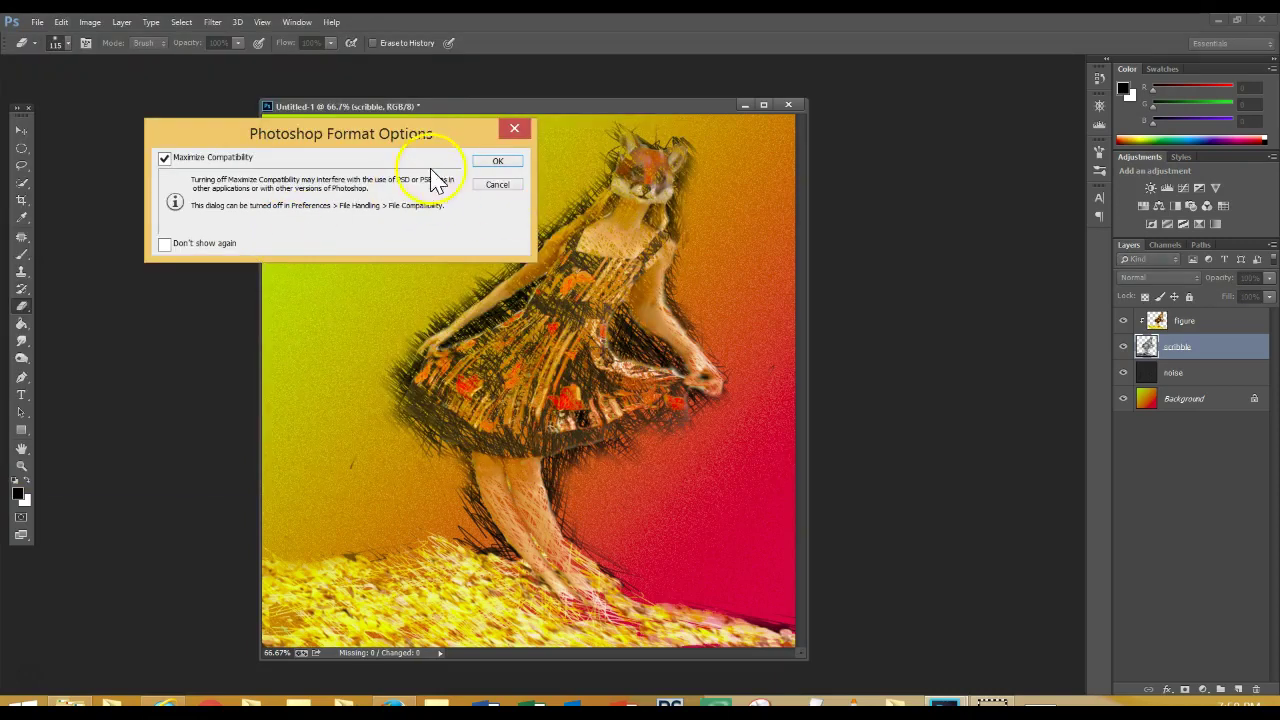
left_click(497, 164)
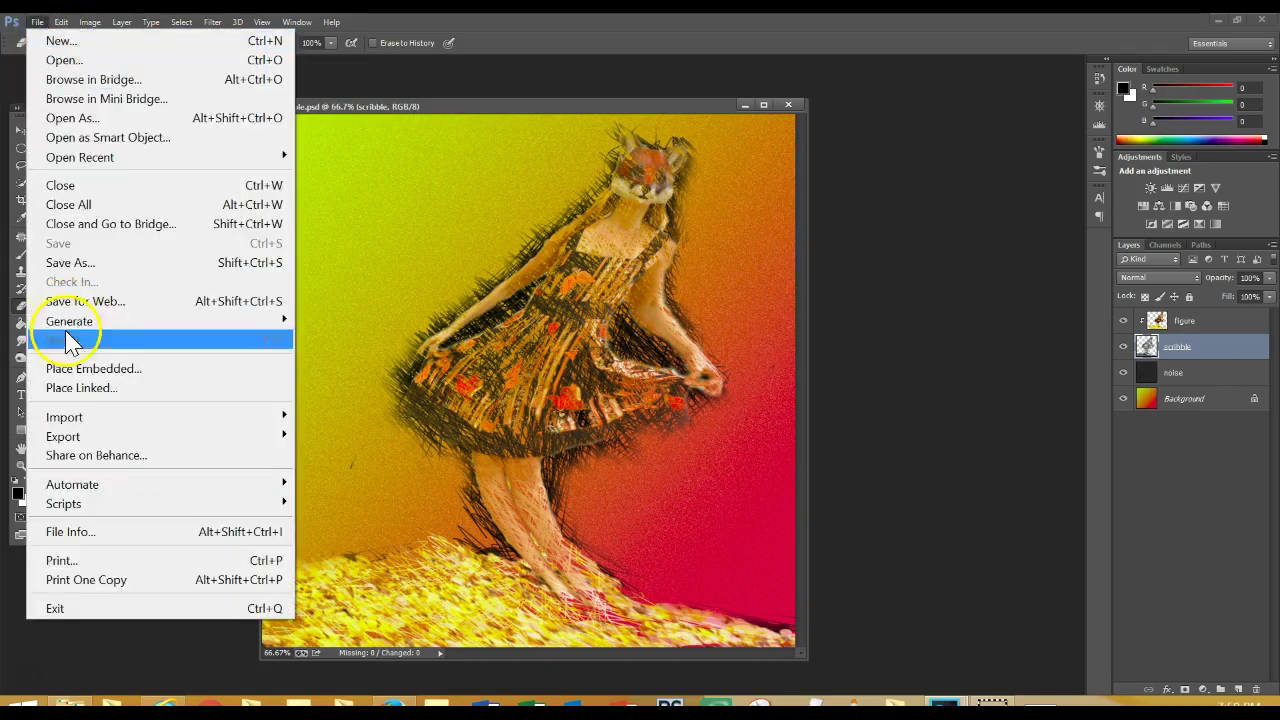
Open the print settings for the composite and choose Art Color Inkjet Printer #03 as the printer
left_click(64, 561)
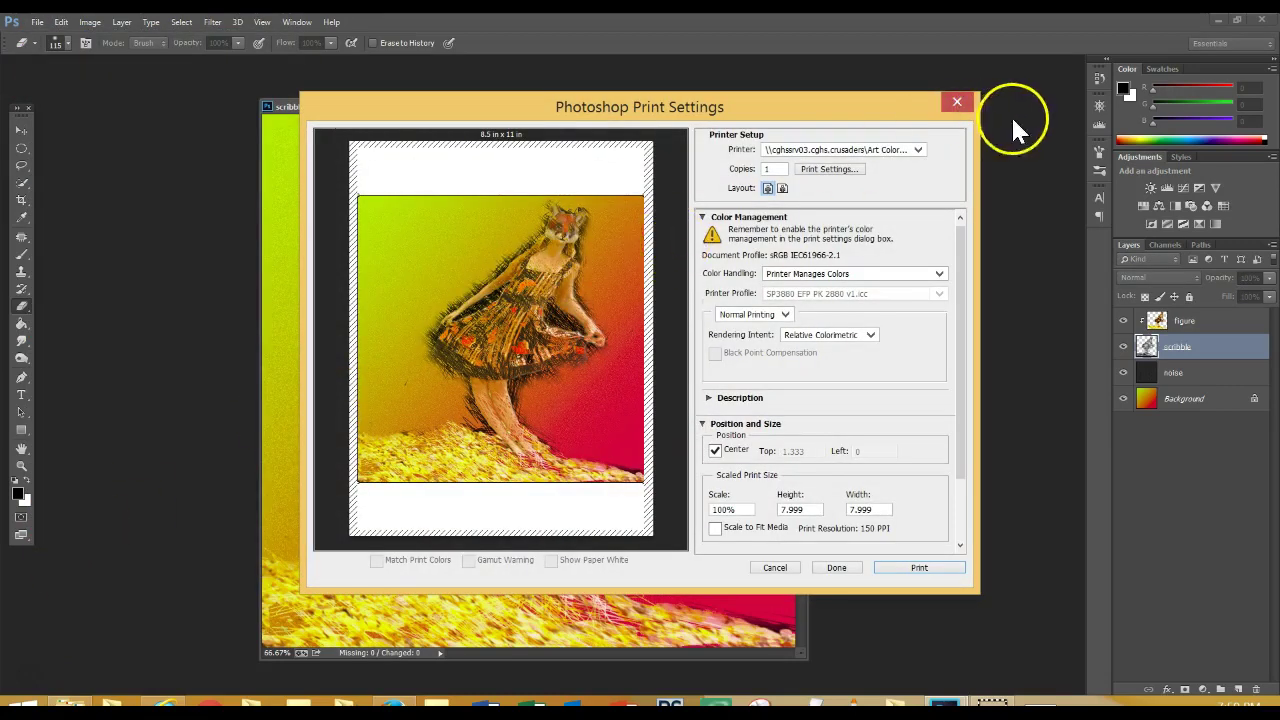
left_click(916, 151)
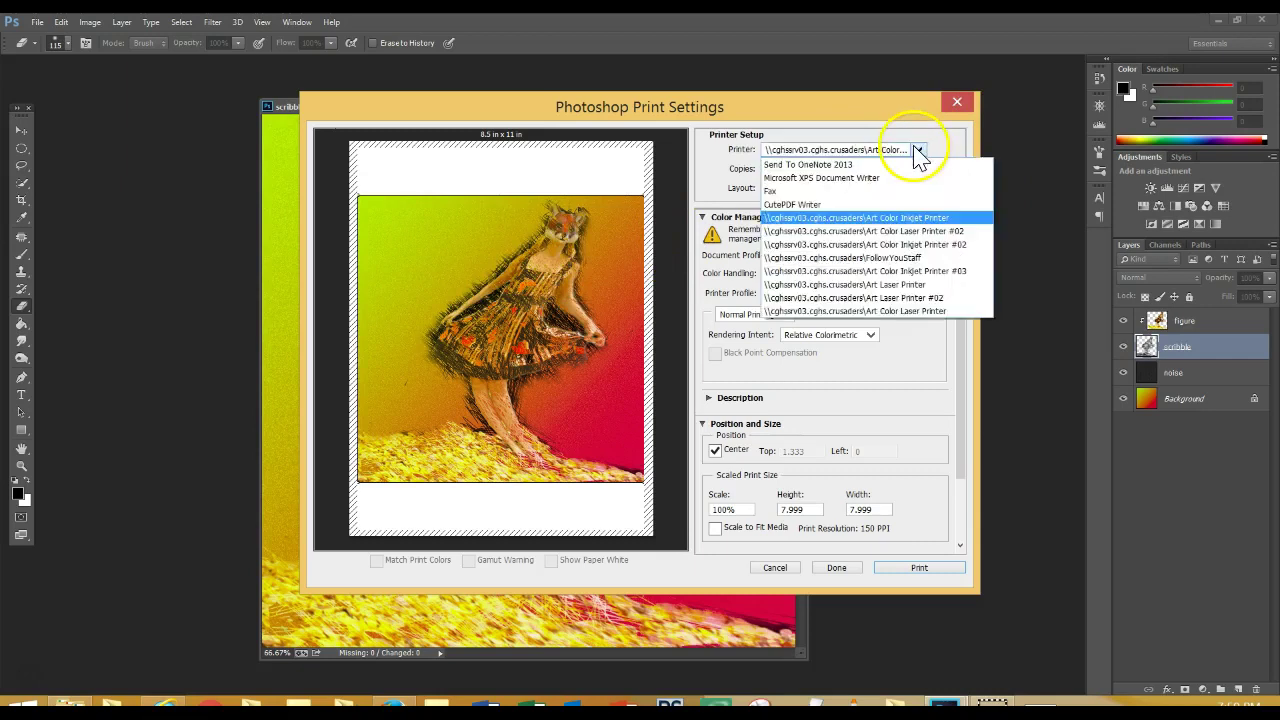
left_click(905, 273)
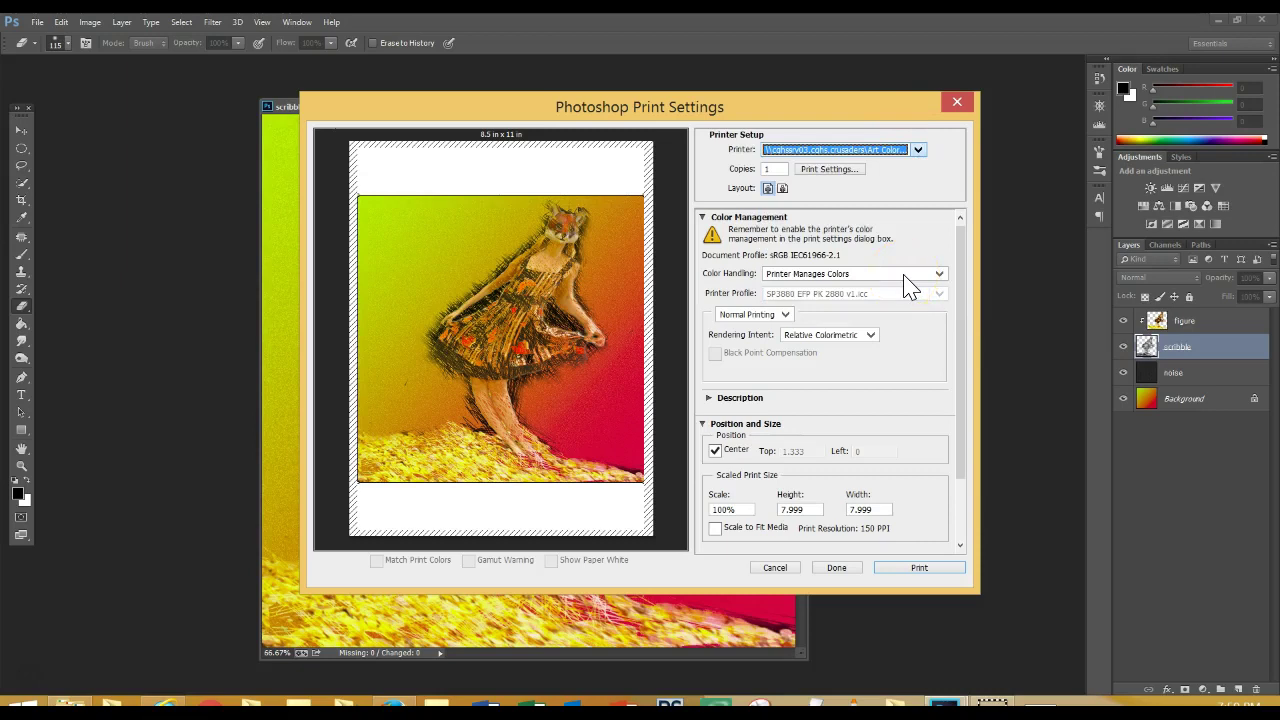
Set the inkjet printer's paper size to the photo format 203 x 254 mm (8 x 10 in)
left_click(830, 172)
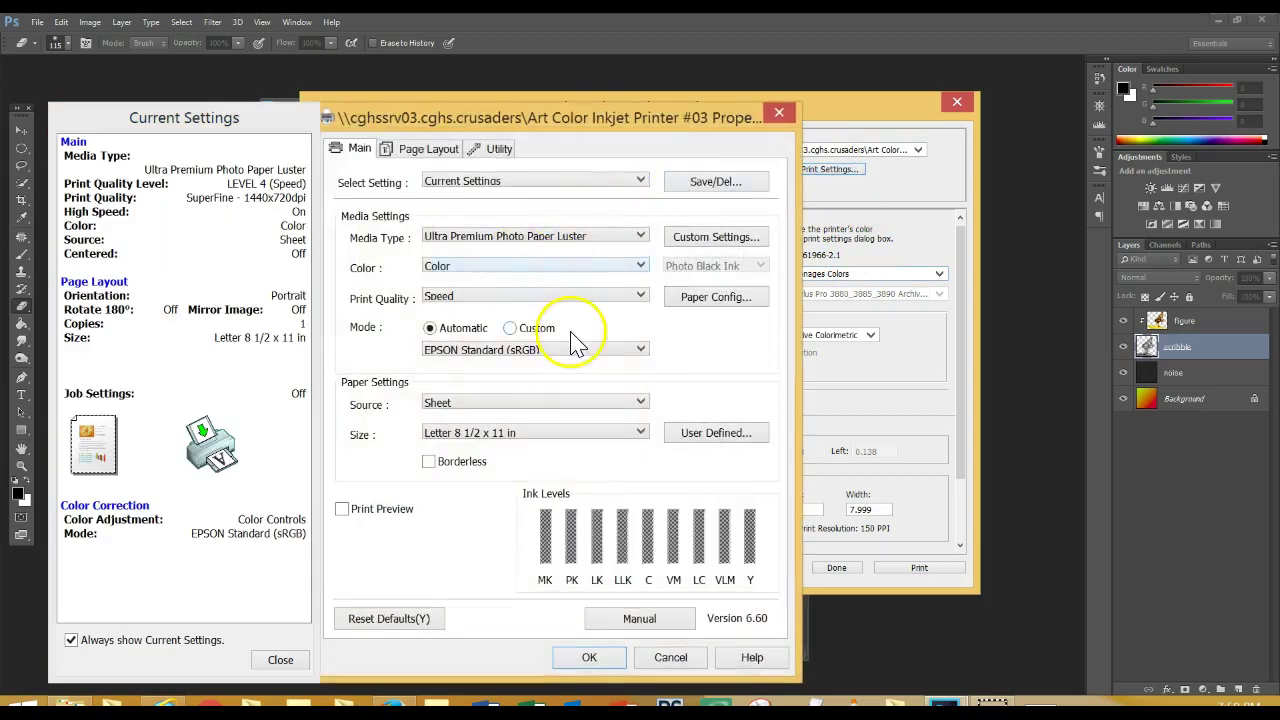
left_click(533, 440)
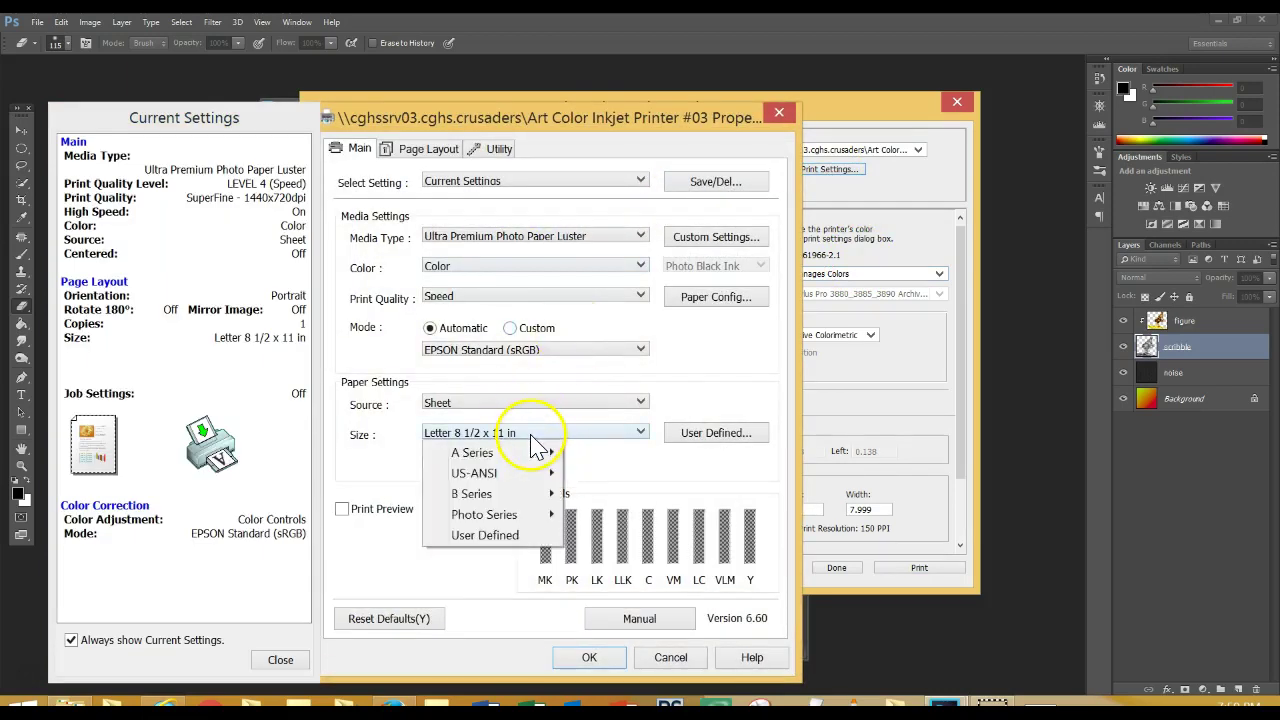
mouse_move(520, 514)
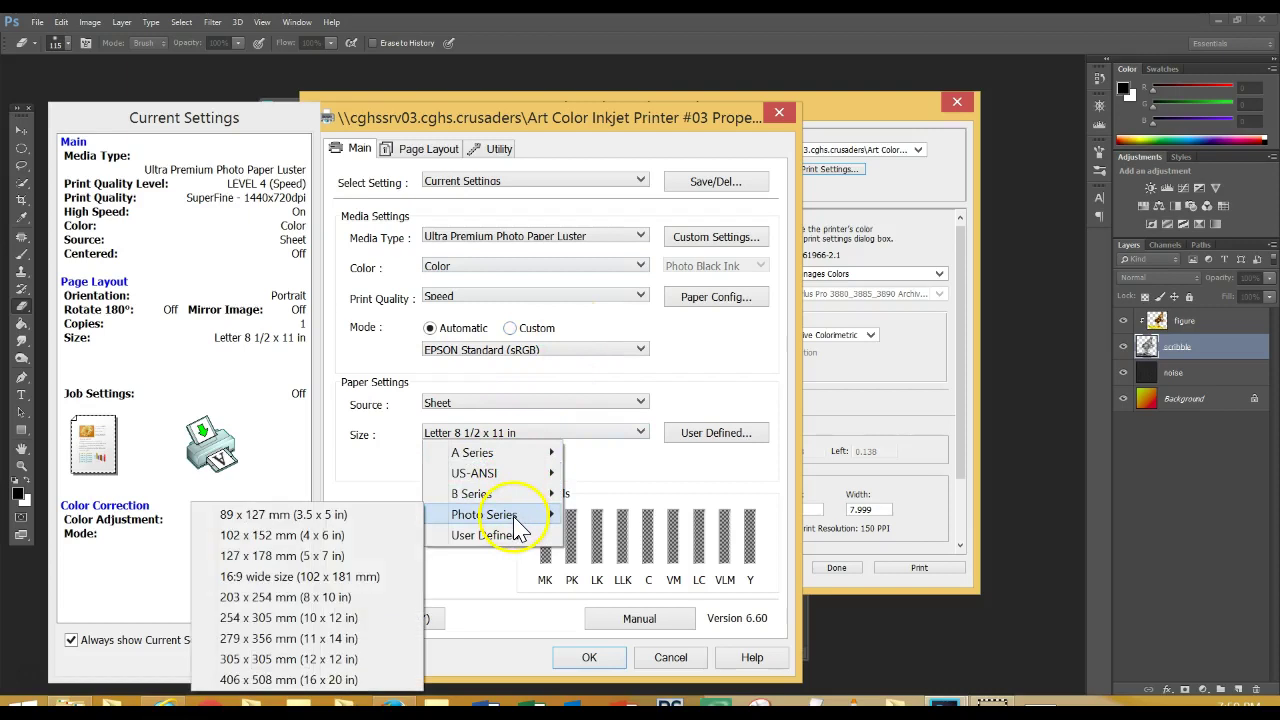
left_click(362, 598)
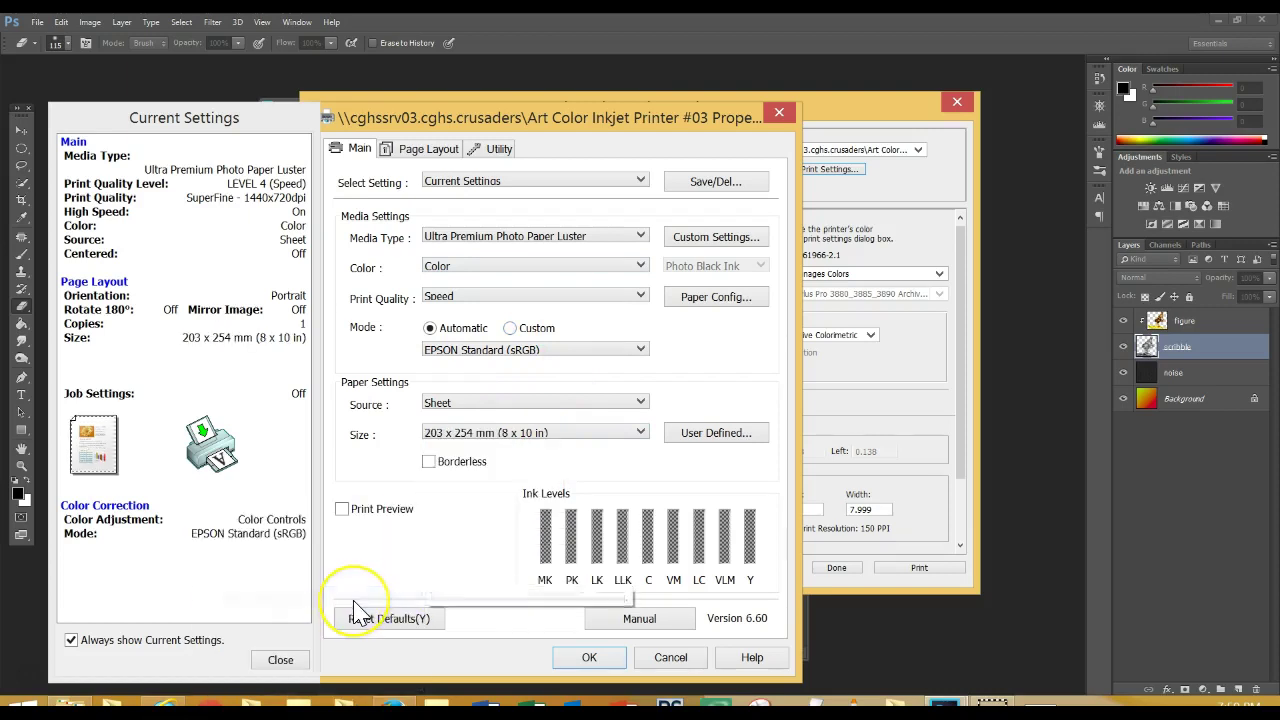
mouse_move(652, 570)
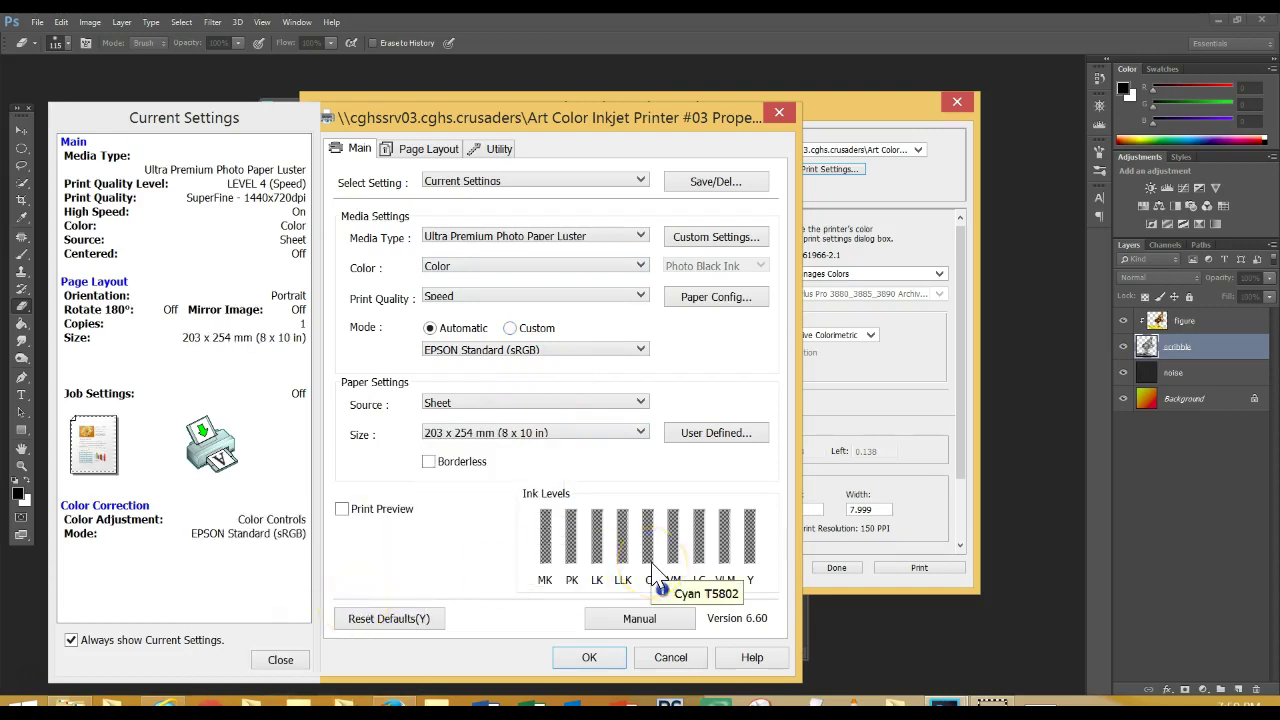
left_click(589, 660)
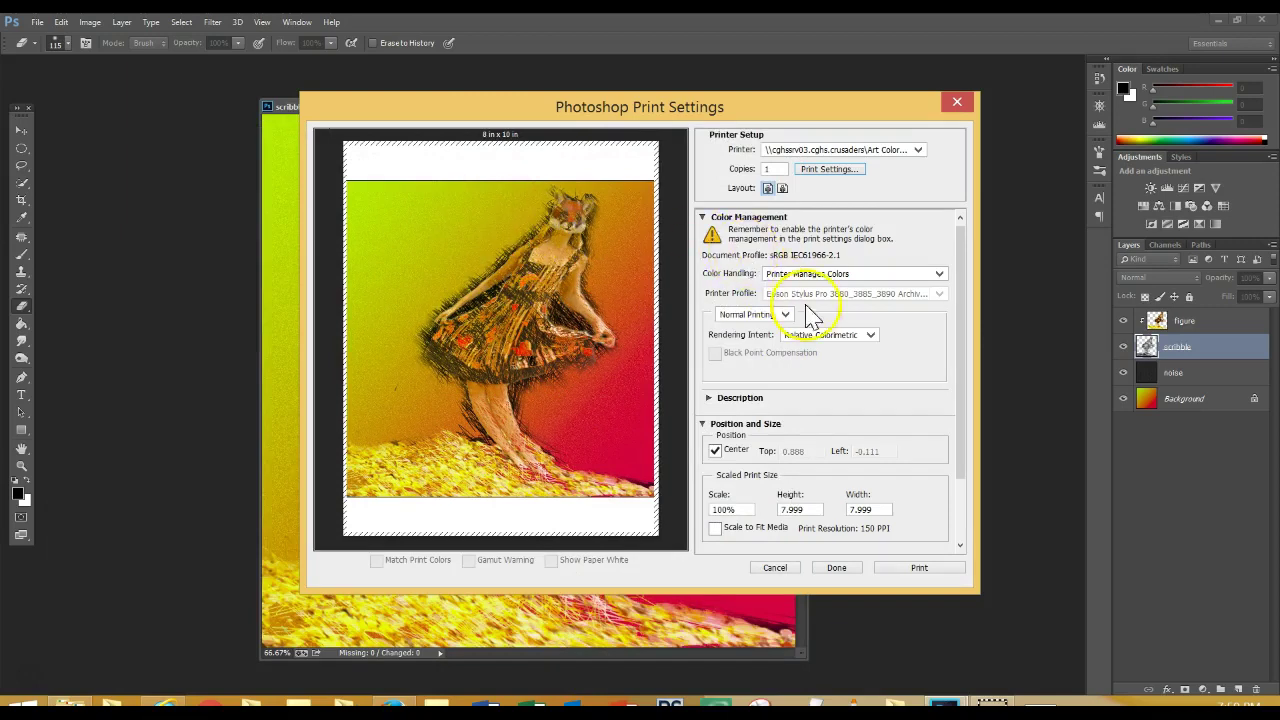
Try a landscape print layout with the image scaled to 85%, and leave the print settings without printing
left_click(782, 189)
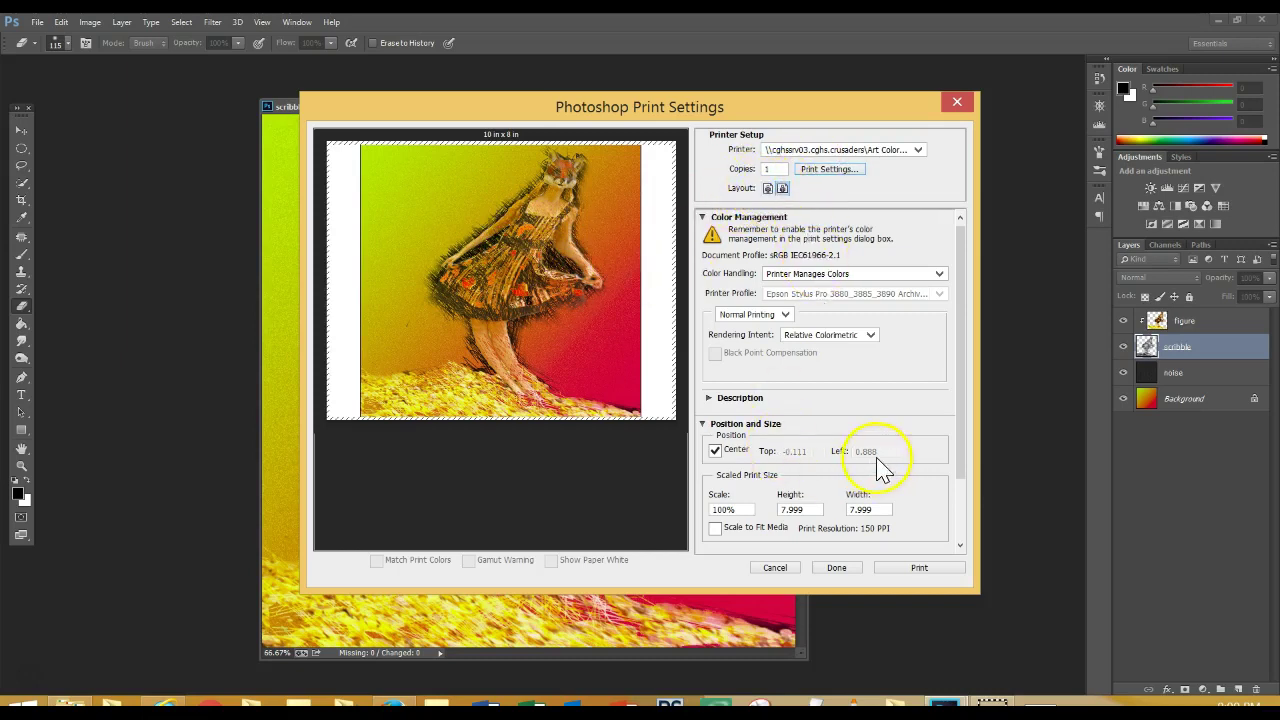
left_click_drag(959, 412, 962, 440)
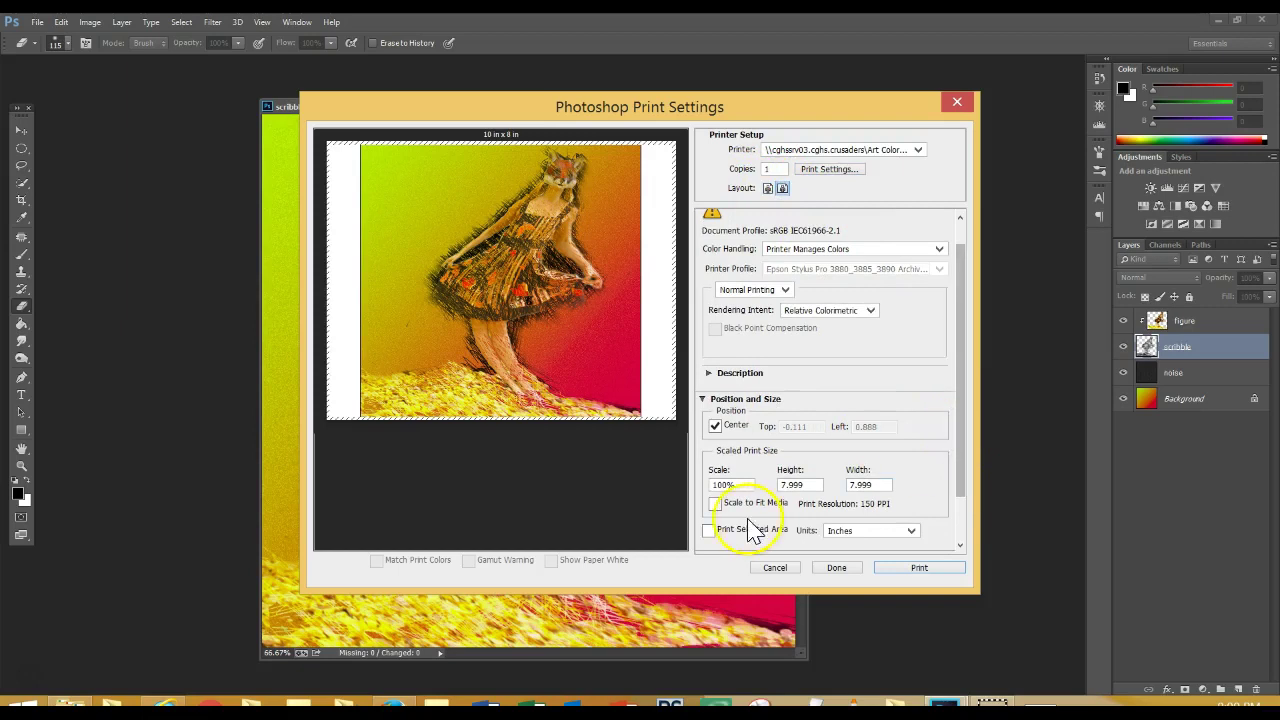
left_click_drag(745, 487, 714, 488)
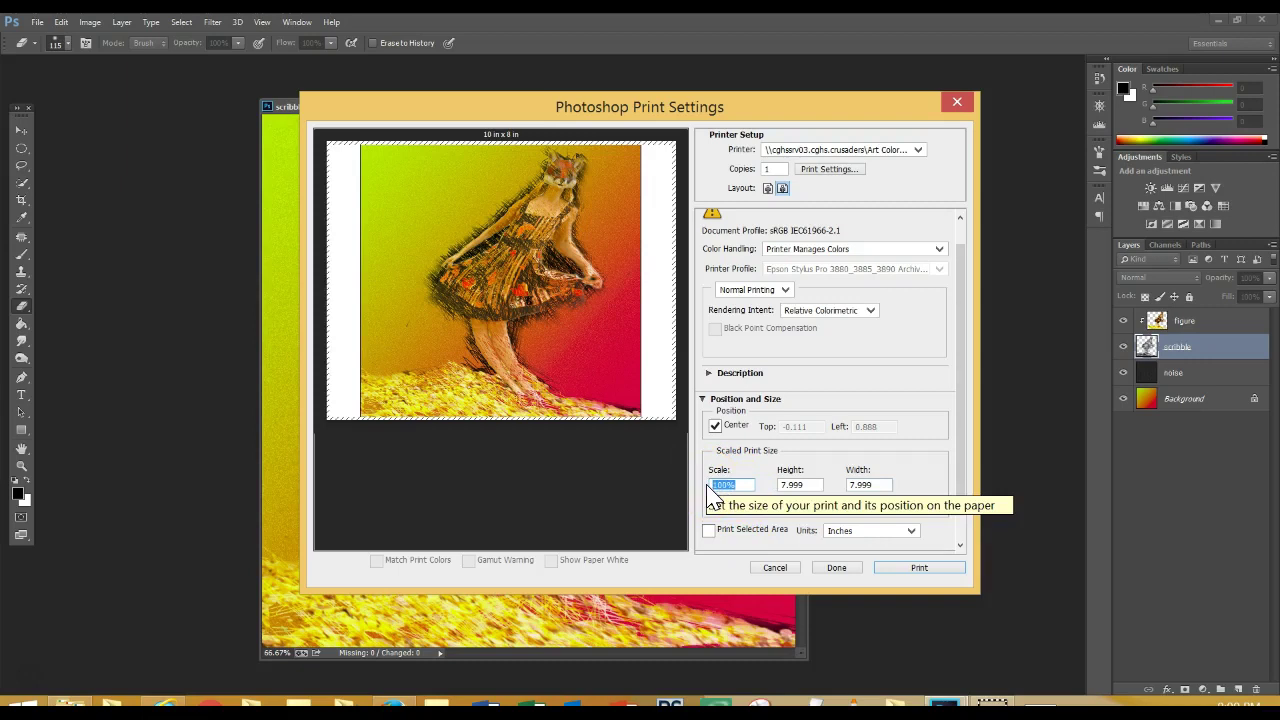
type("85")
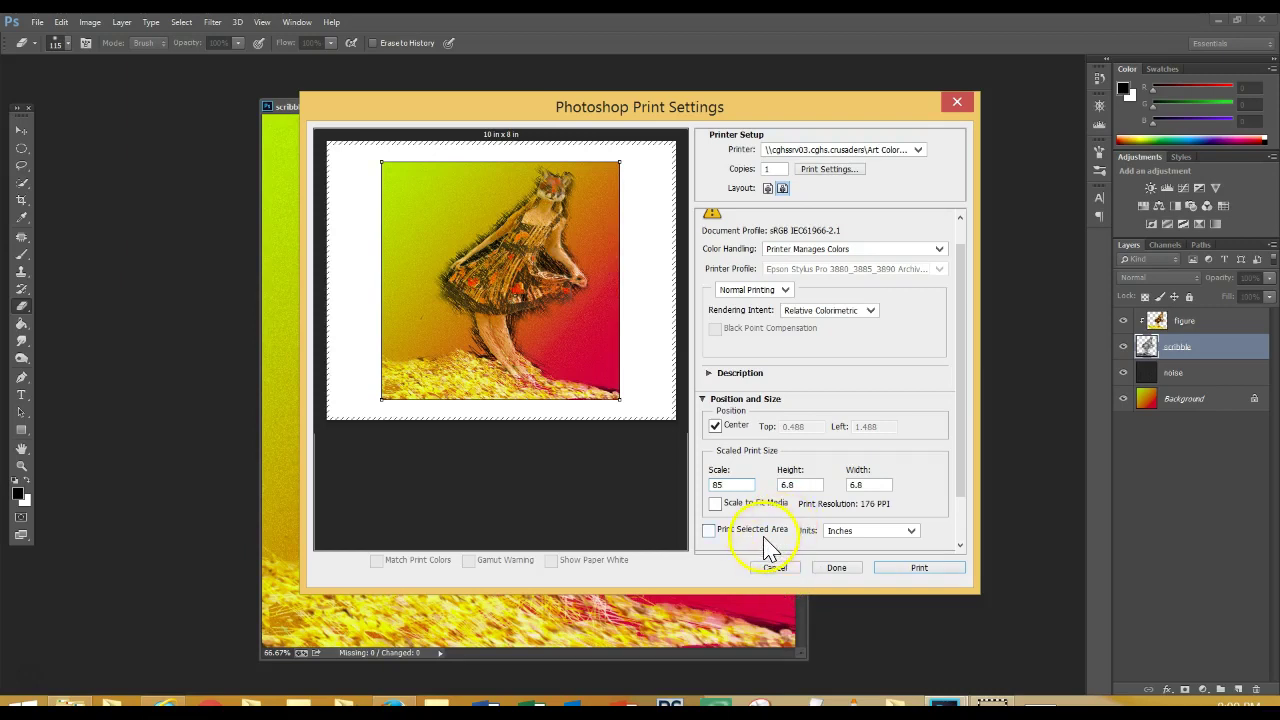
left_click(775, 568)
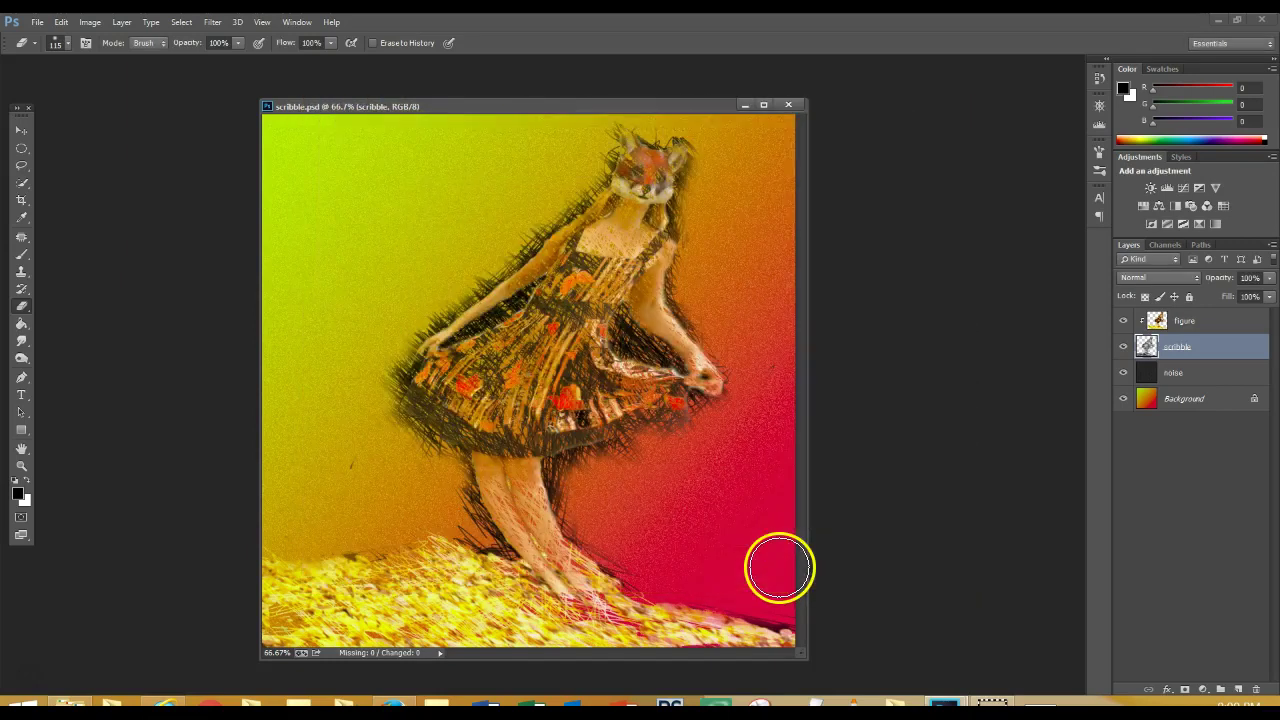